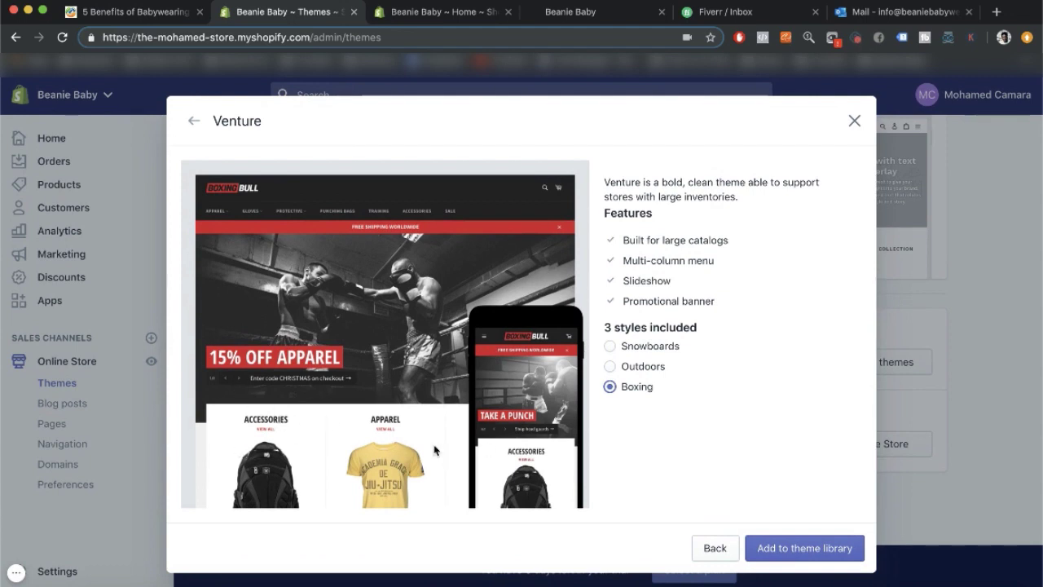
Choose Venture's Outdoors style, add it to the theme library, and start customizing it.
click(650, 347)
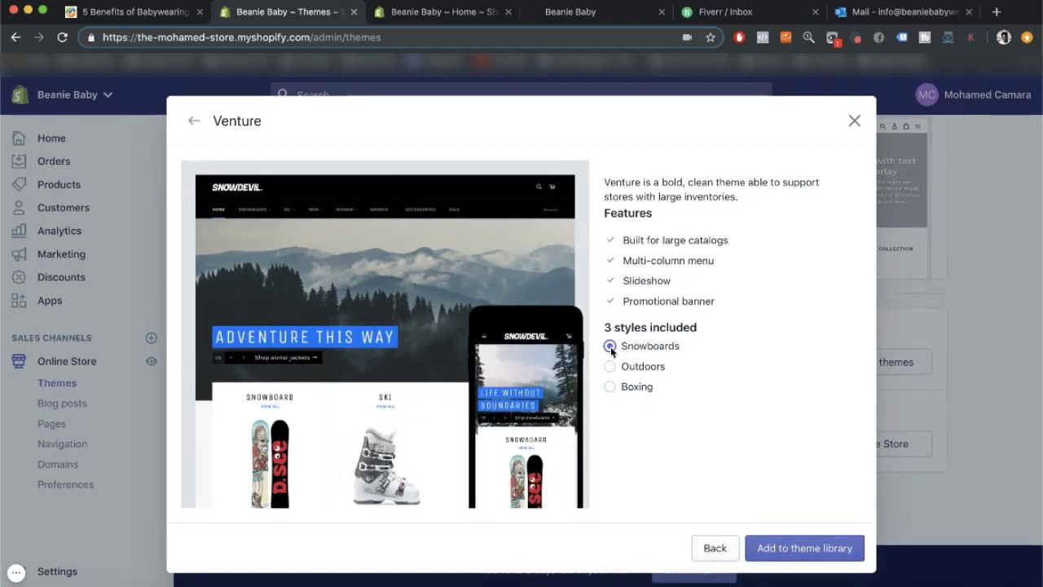
click(610, 367)
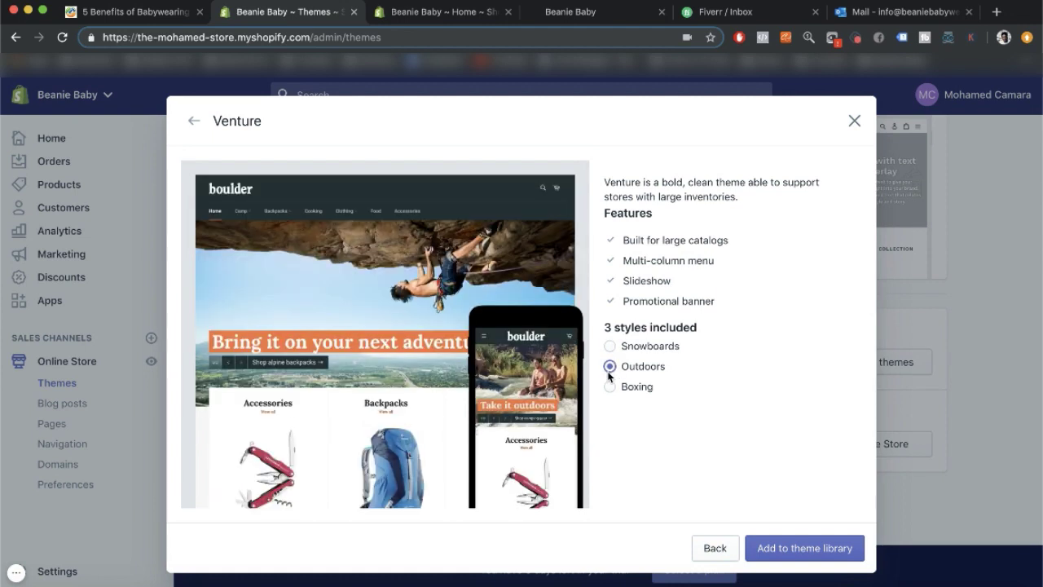
click(783, 543)
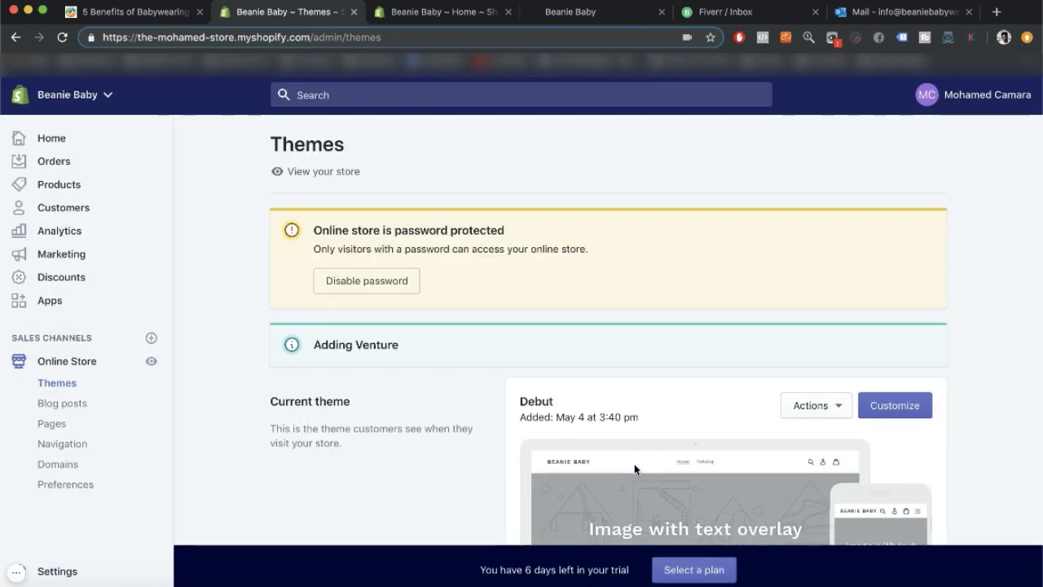
scroll(634, 469, down, 5)
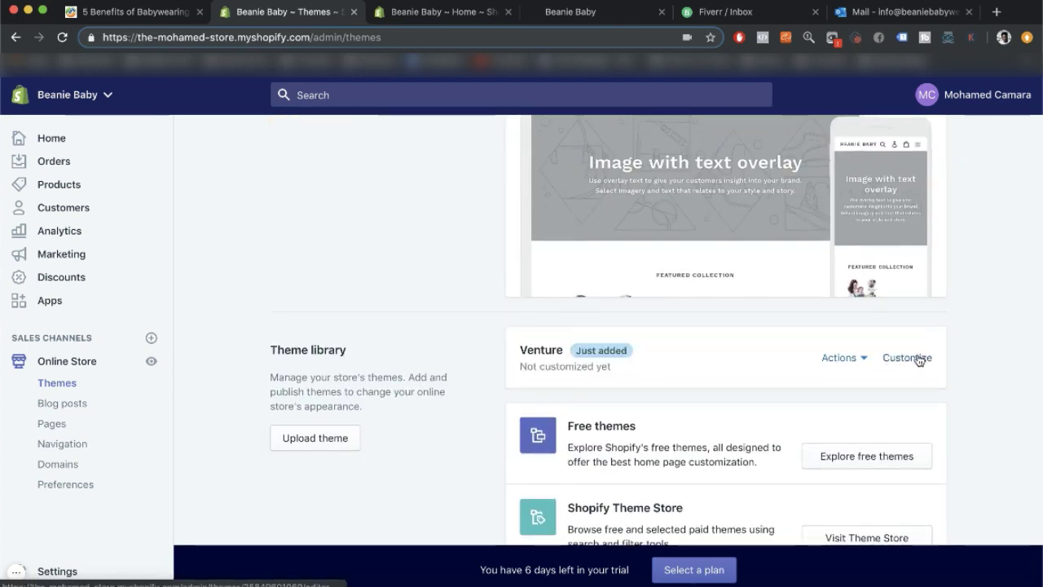
click(907, 357)
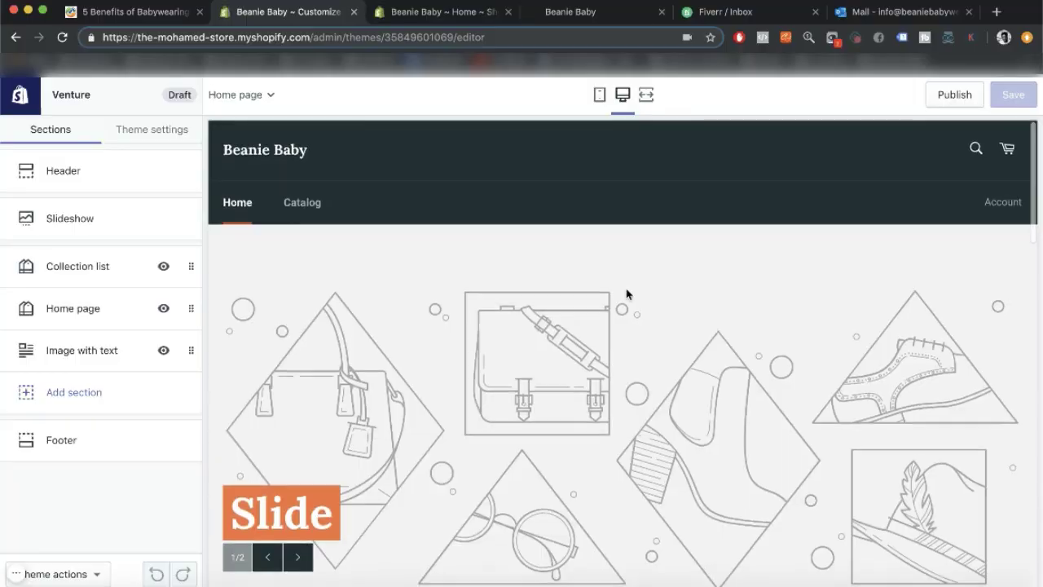
Open the Header section settings, showing the logo, 450-pixel width, and menu options.
scroll(625, 295, down, 10)
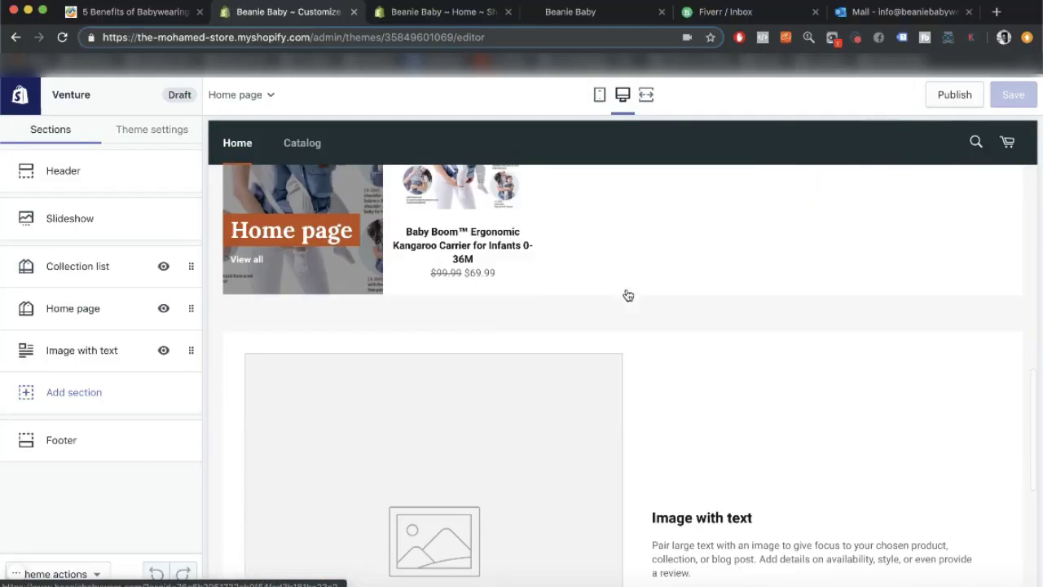
scroll(395, 245, up, 10)
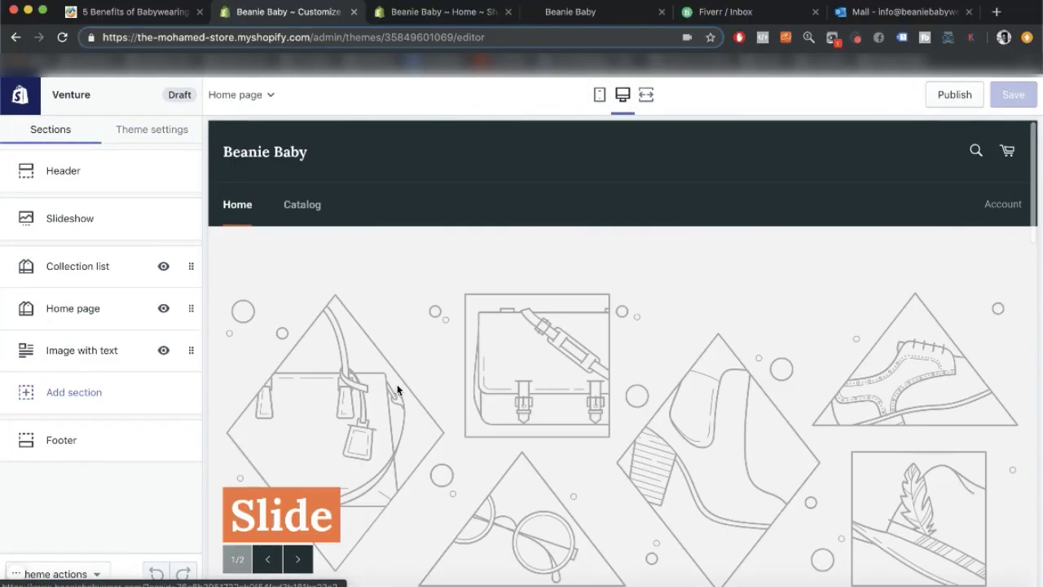
click(101, 181)
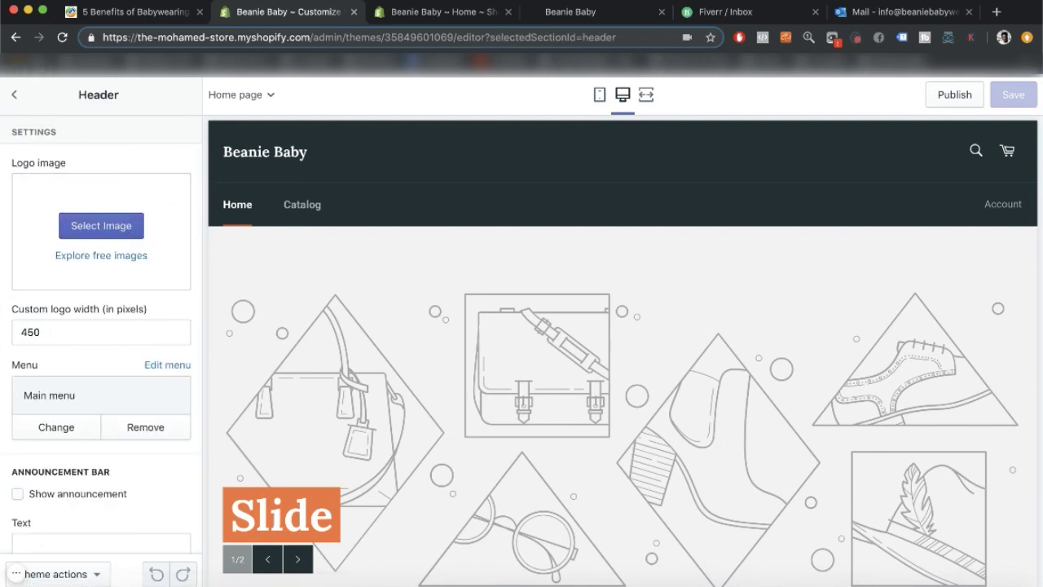
Open the designer's delivered png.png Beanie Baby logo from the Fiverr inbox conversation.
click(768, 15)
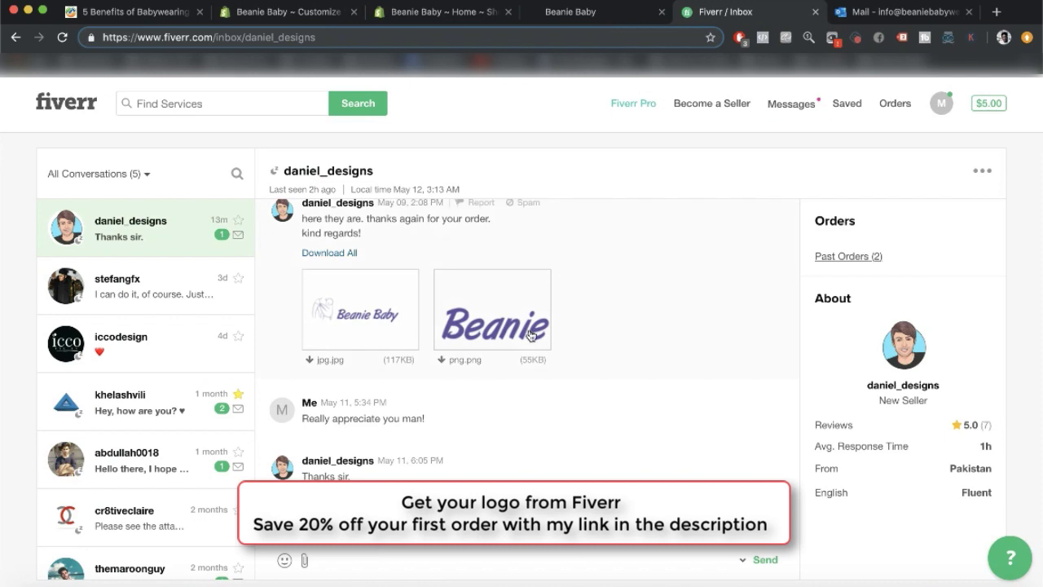
click(466, 342)
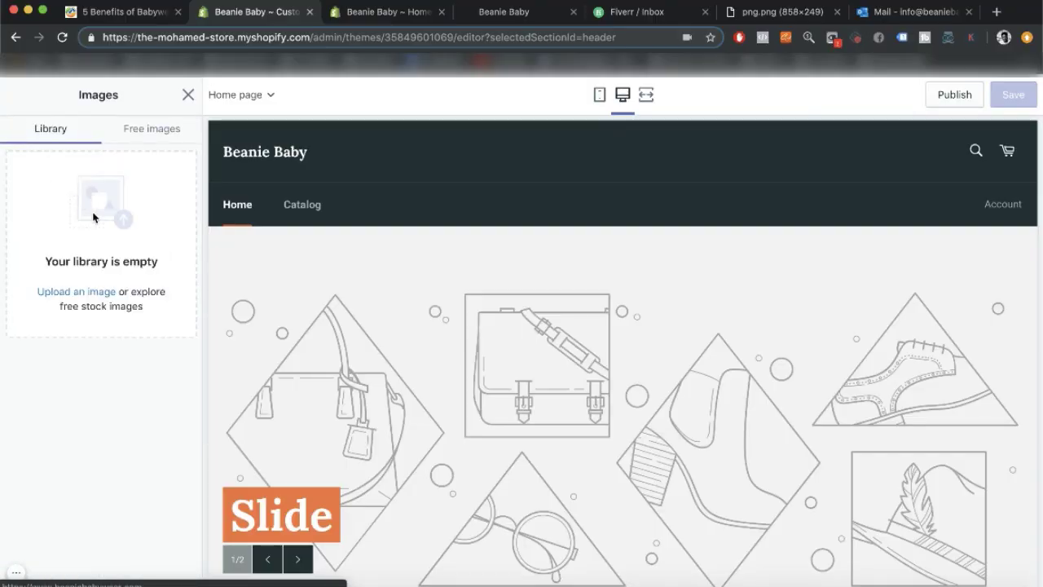
Upload png (1).png and use it as the header logo.
click(91, 292)
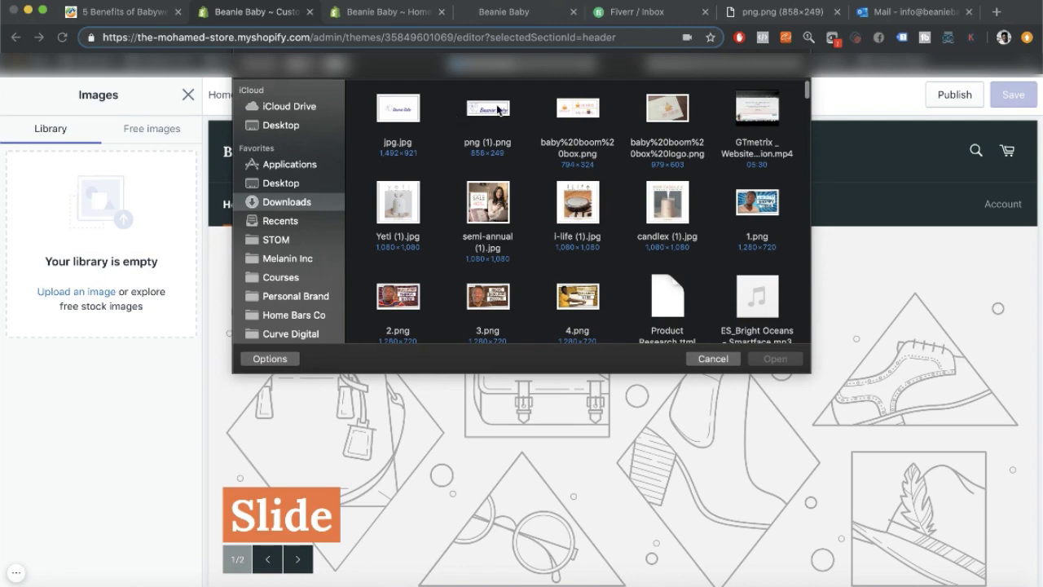
click(500, 112)
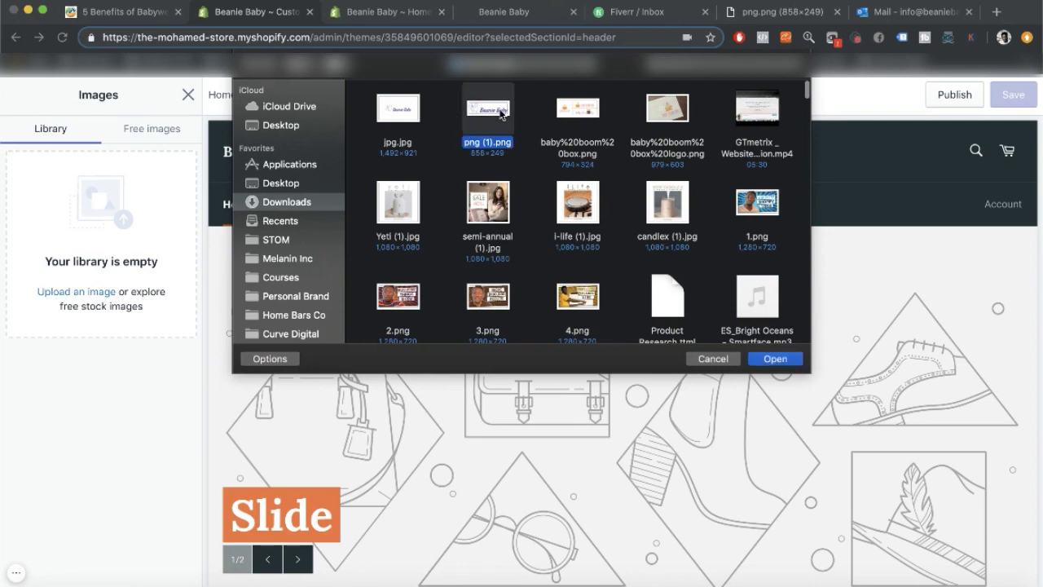
click(780, 360)
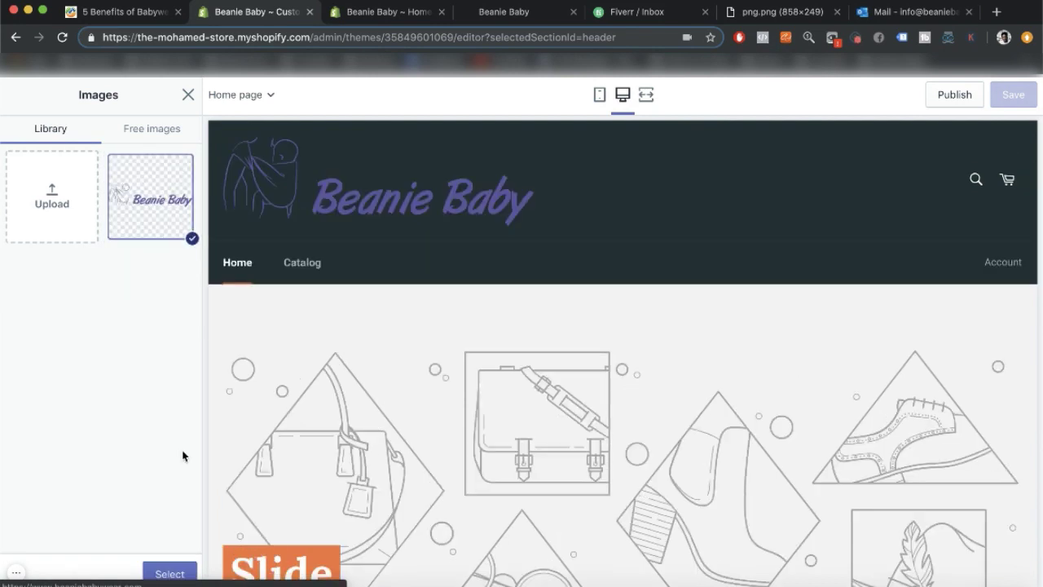
click(168, 573)
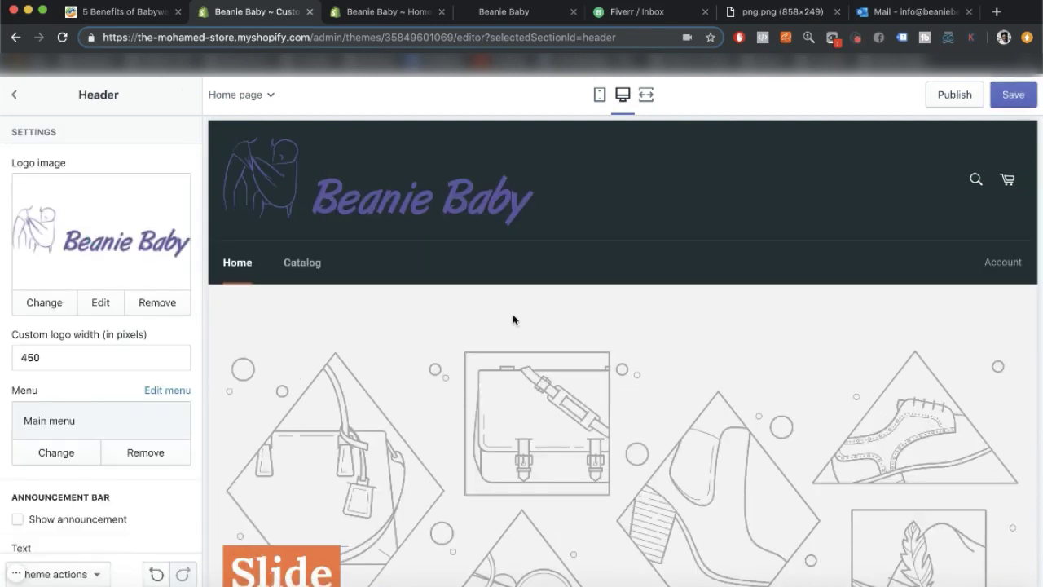
Change the custom logo width from 450 to 250 pixels and save the theme.
double_click(59, 360)
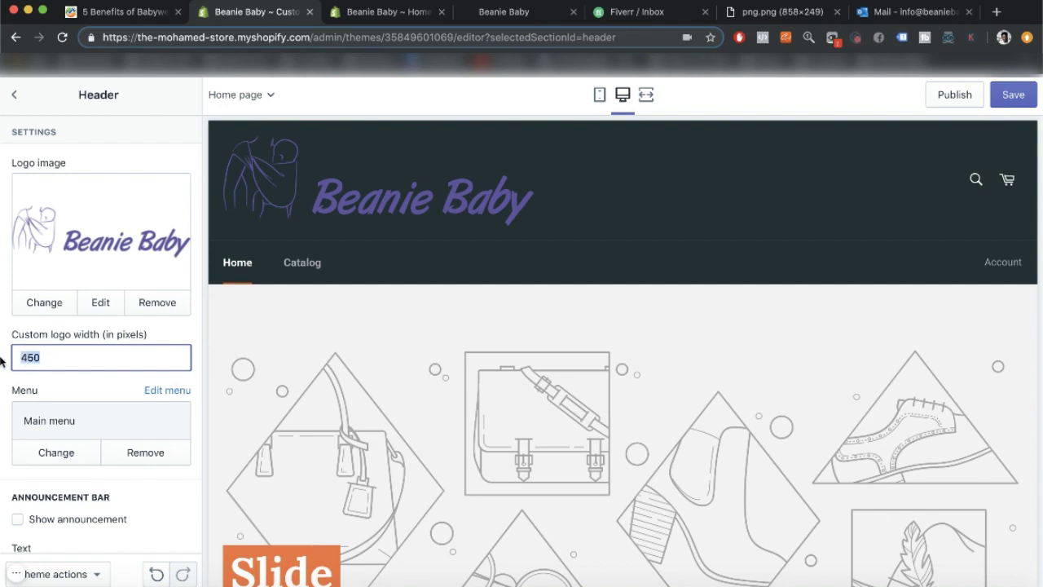
text(25)
click(3, 368)
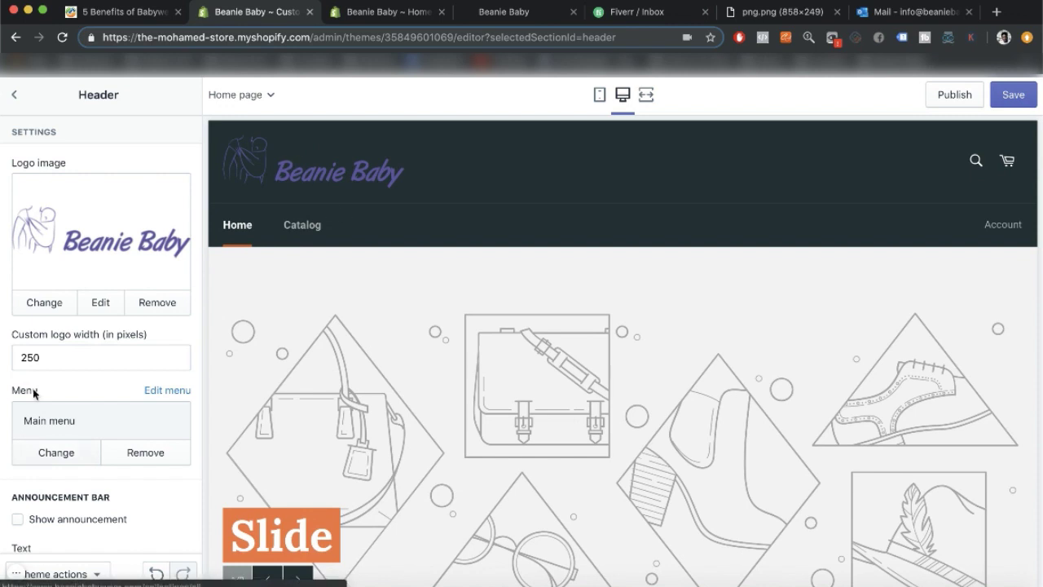
scroll(34, 394, down, 2)
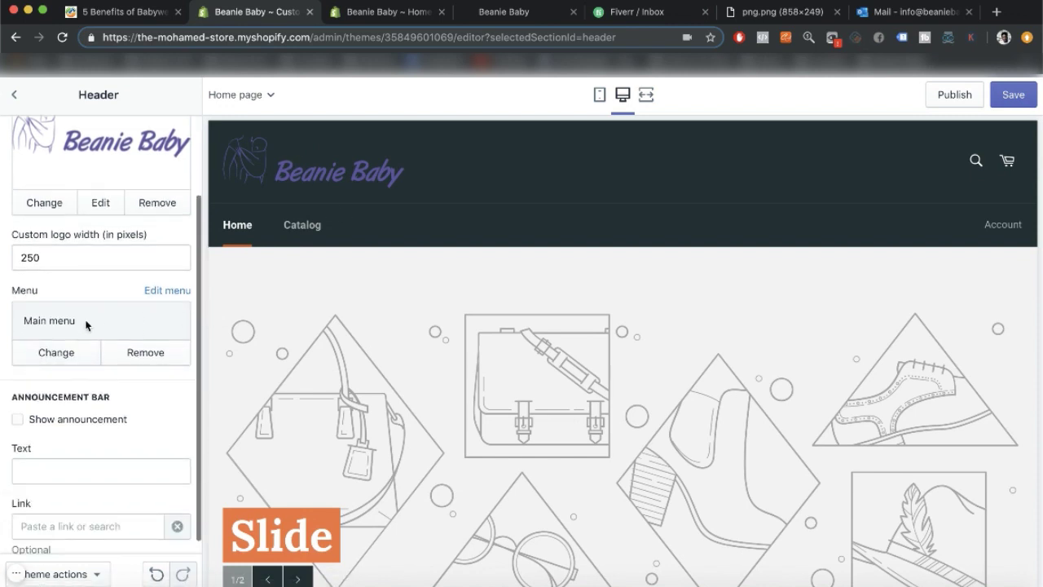
scroll(86, 325, down, 1)
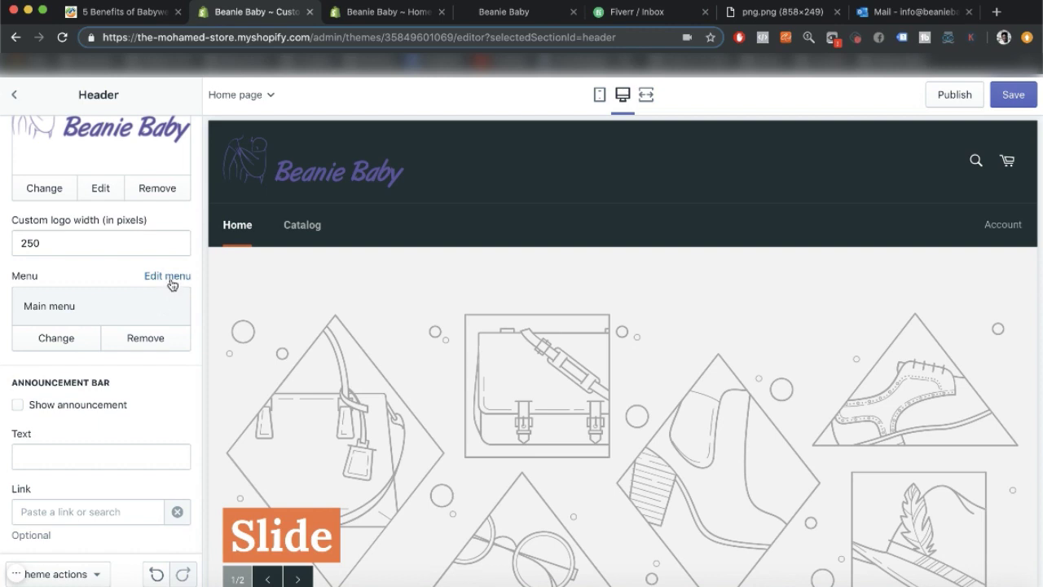
click(1014, 100)
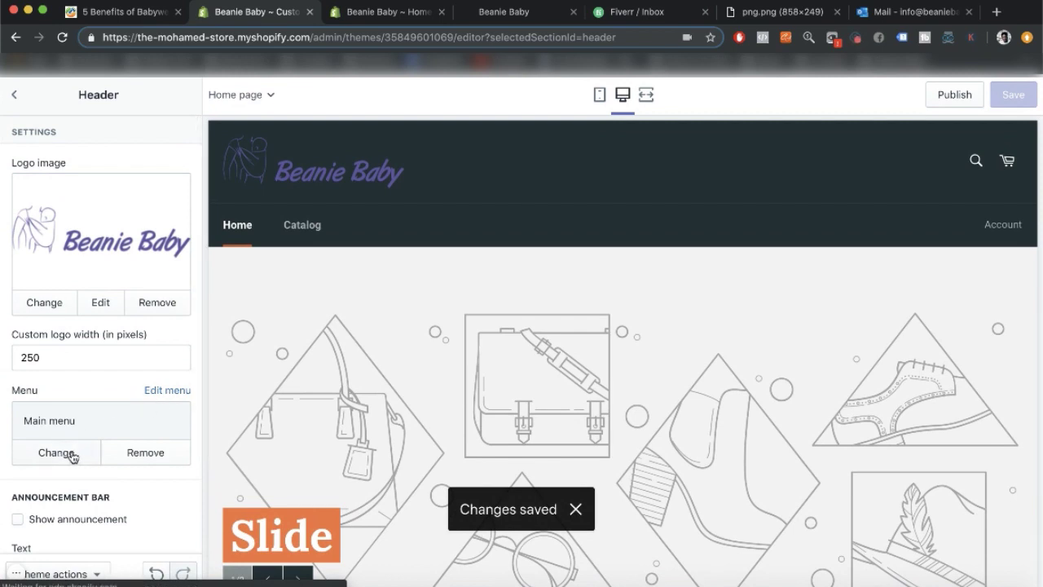
Rename the main menu's Catalog item to 'About Us' and link it to the About Us page.
click(168, 390)
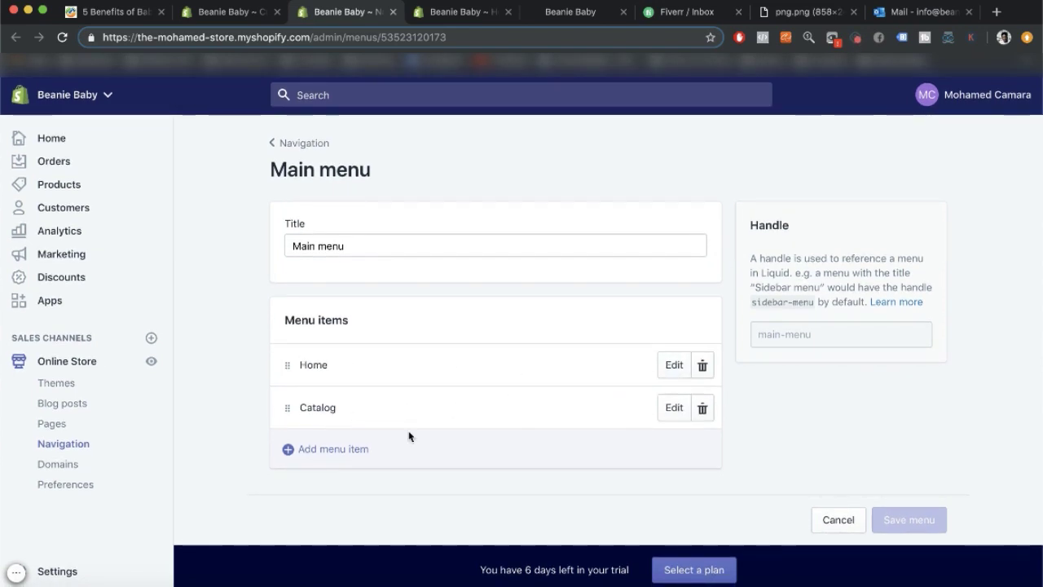
click(664, 409)
drag(384, 337, 275, 329)
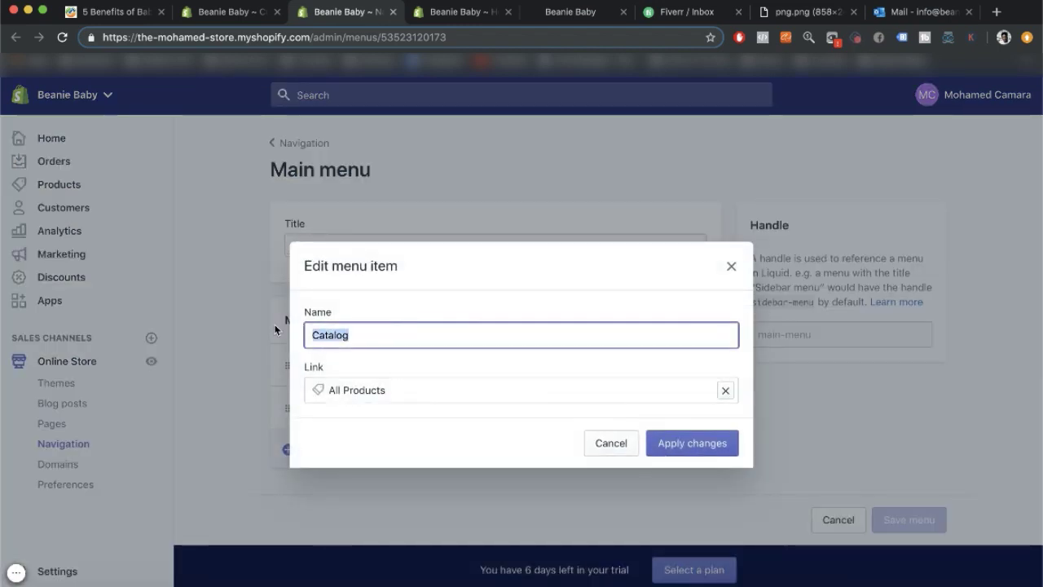
text(About Us)
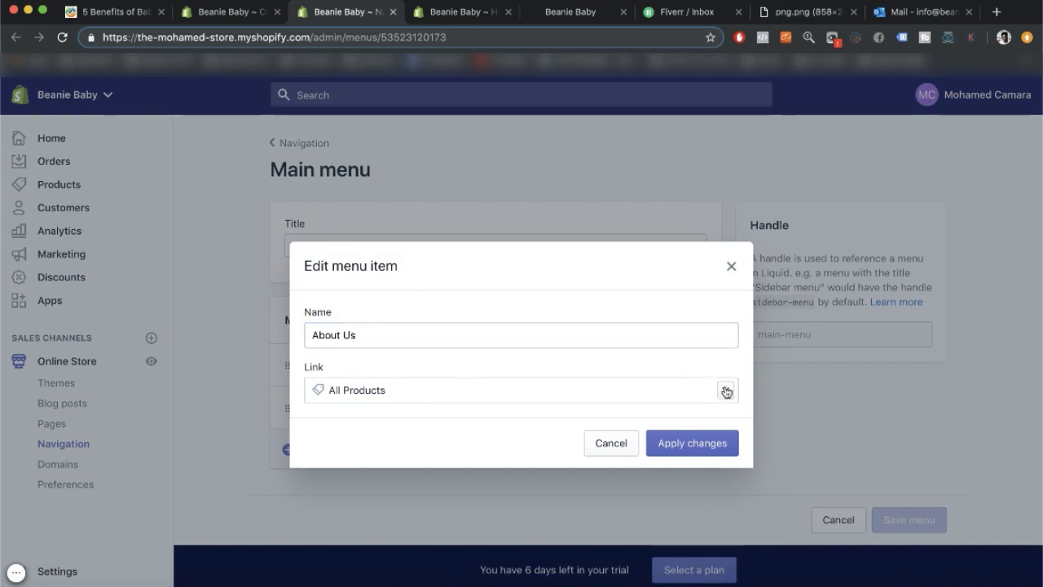
click(725, 390)
text(about)
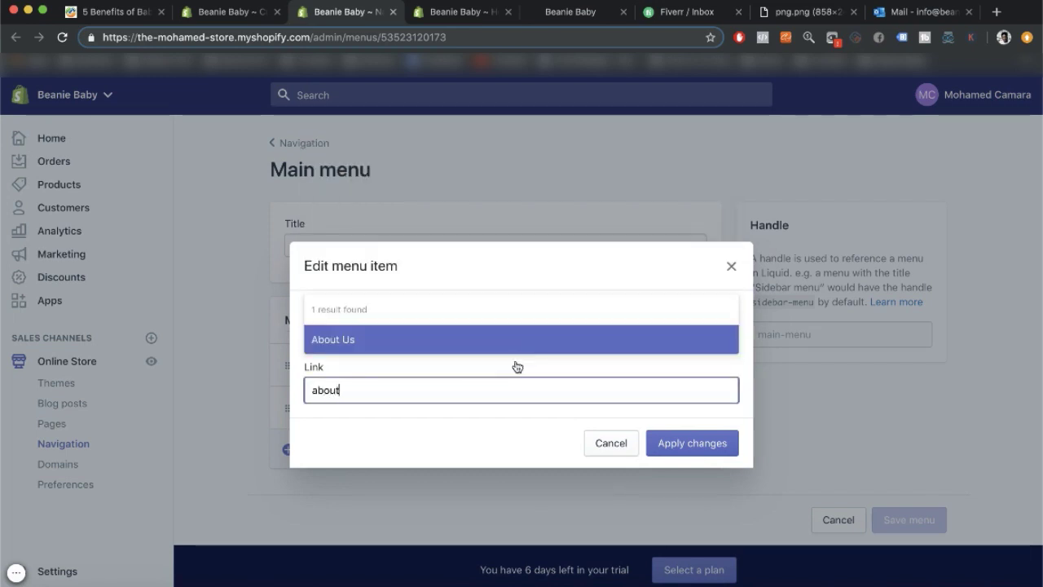
click(487, 335)
click(703, 442)
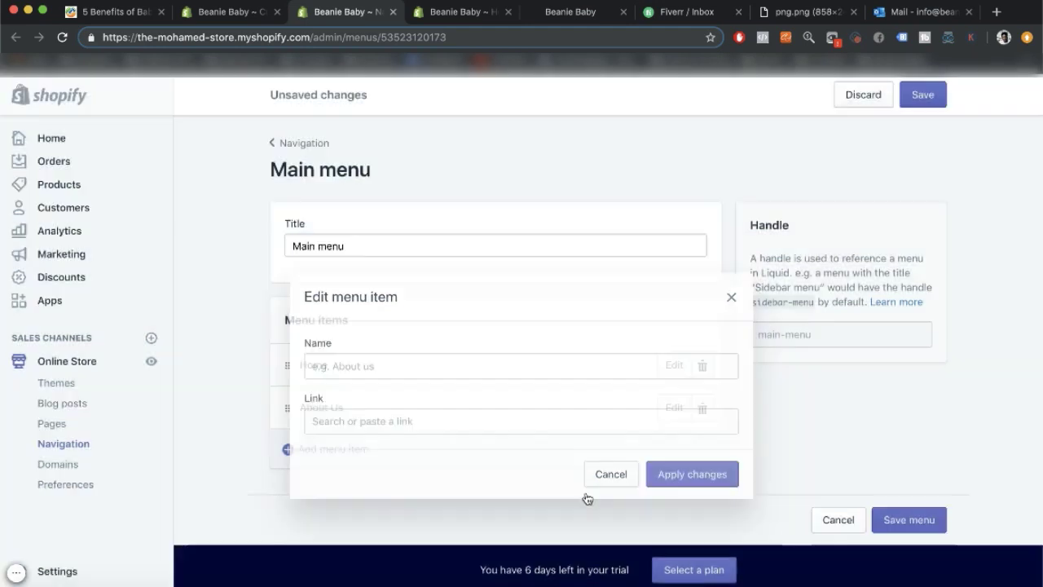
Add a 'Shop Hip Carrier' menu item linked to the Baby Boom Ergonomic Kangaroo Carrier product.
click(346, 454)
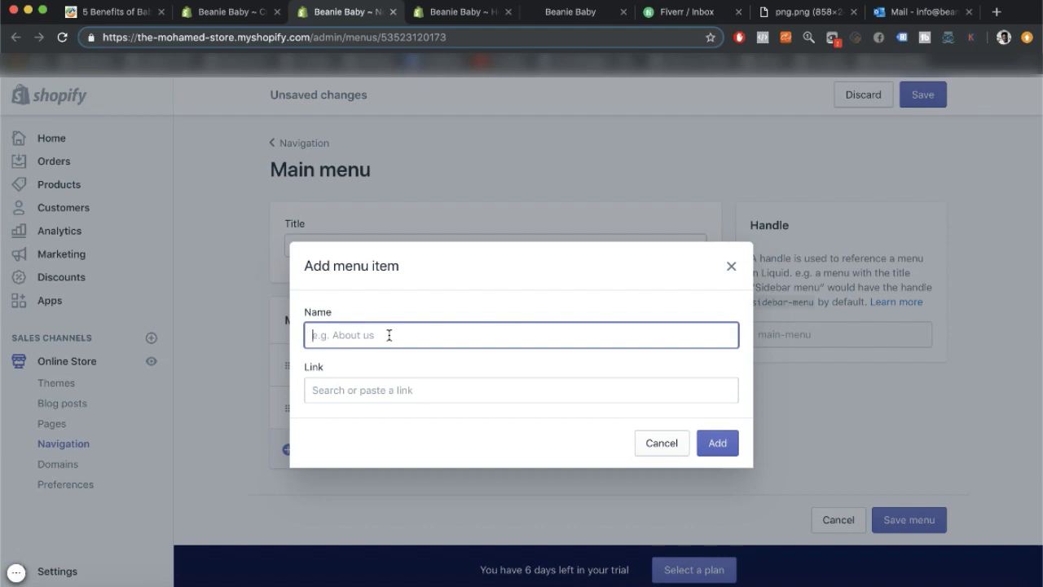
text(Shop Hip Carrier)
click(423, 390)
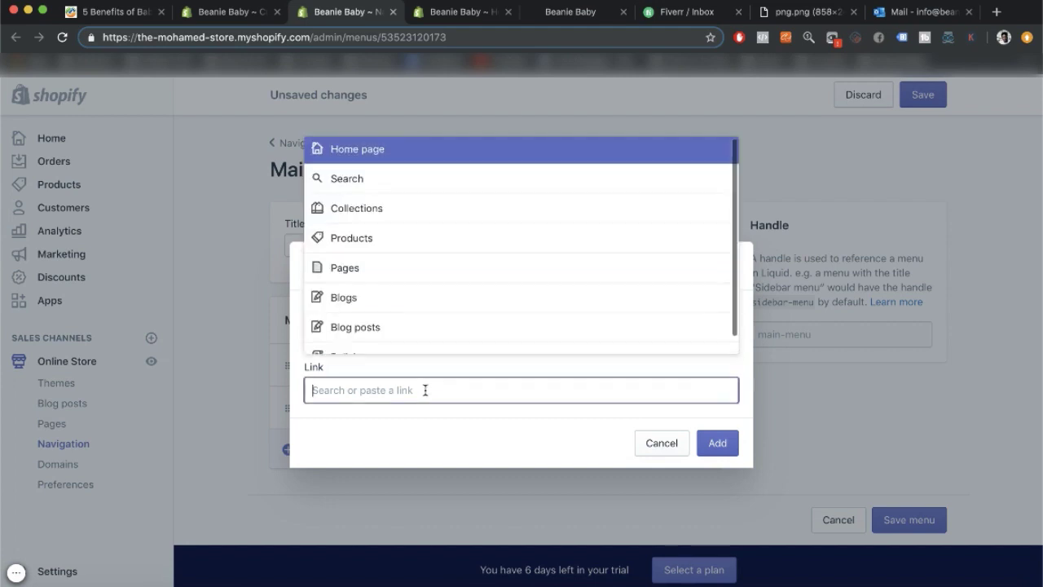
click(401, 243)
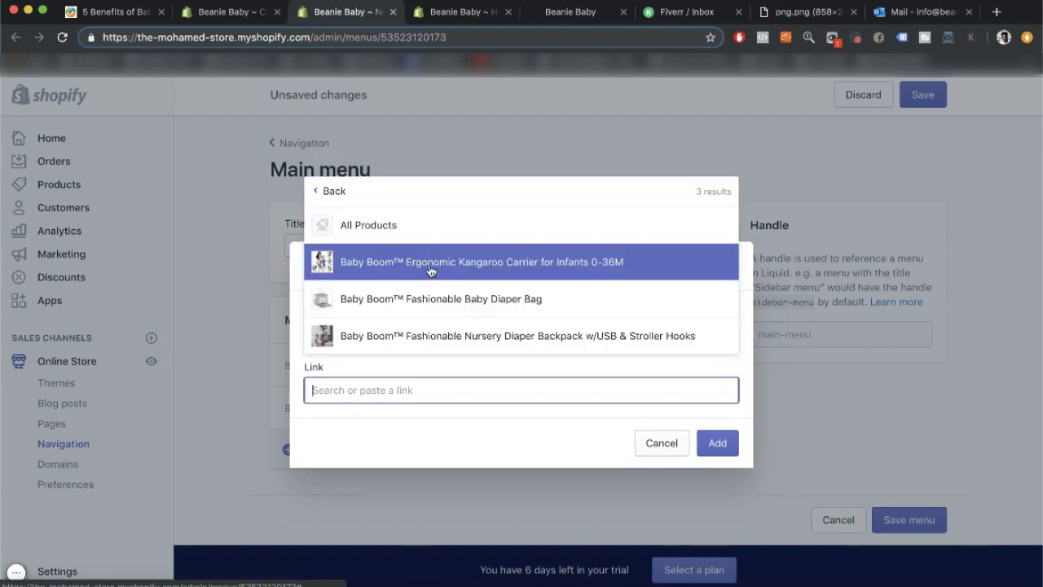
click(422, 267)
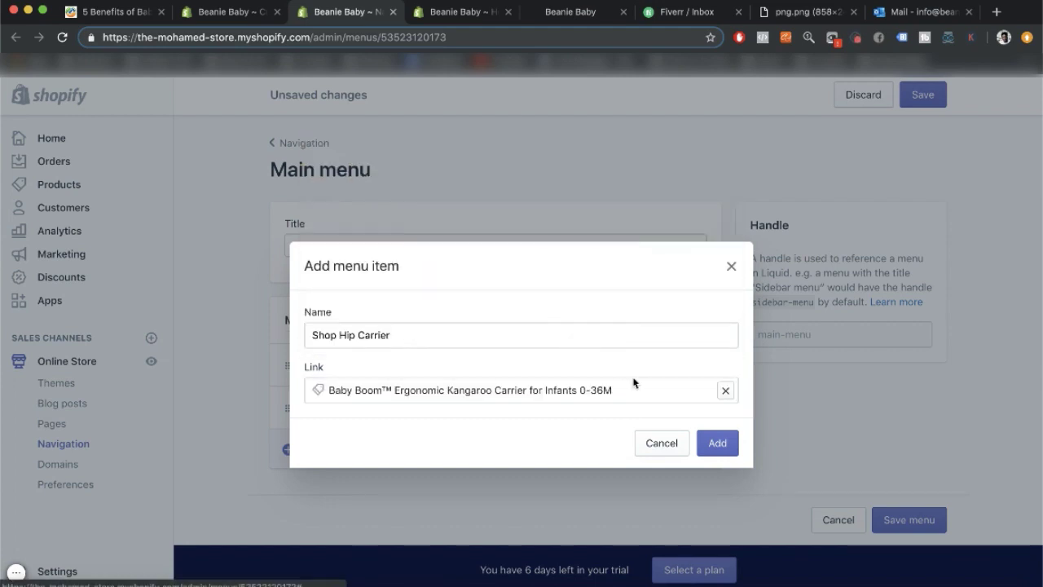
click(718, 443)
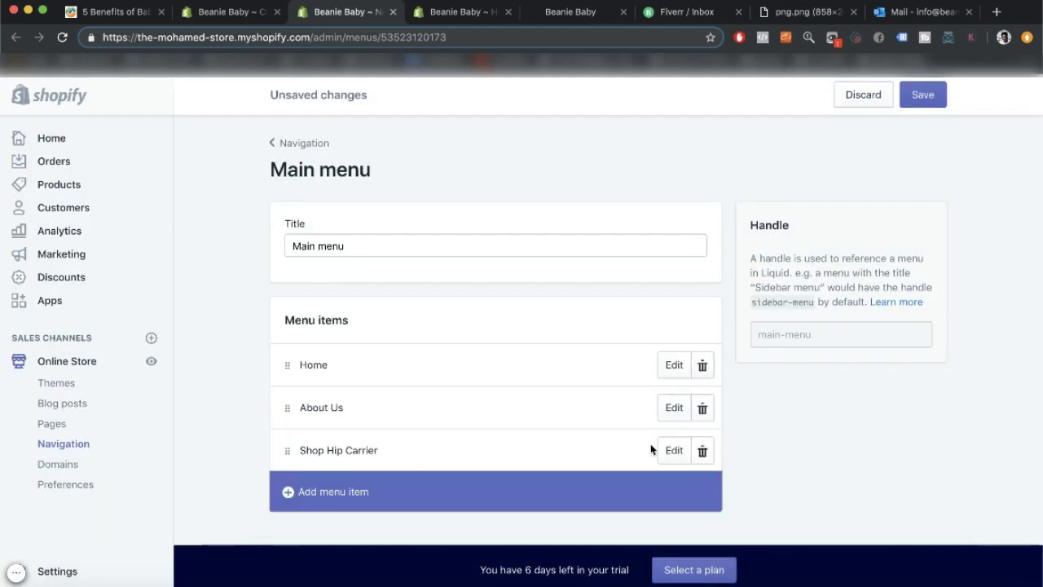
Rename the Shop Hip Carrier menu item to 'Shop Kangaroo Carrier'.
click(673, 451)
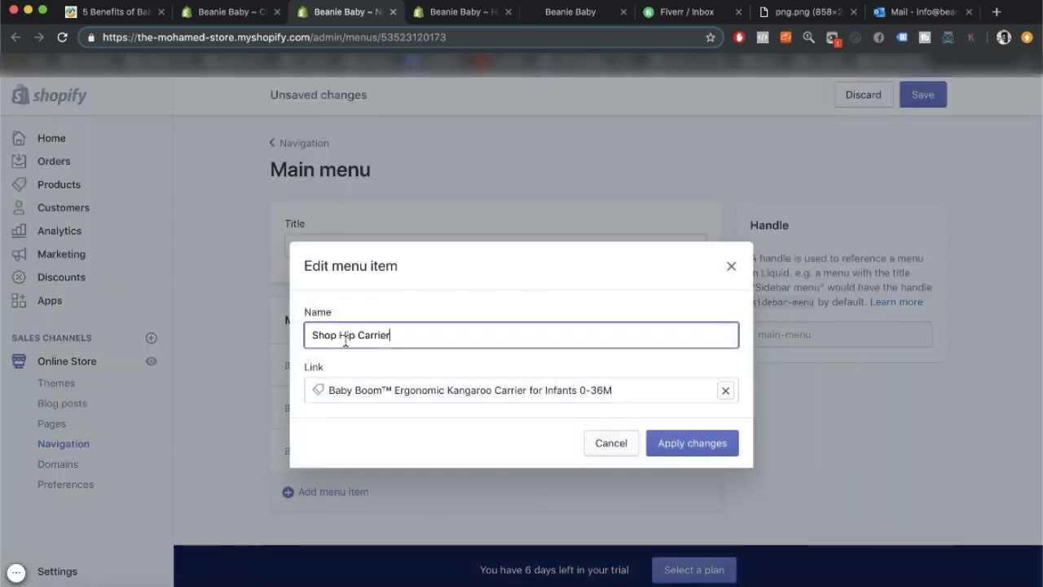
drag(391, 336, 340, 335)
key(BackSpace)
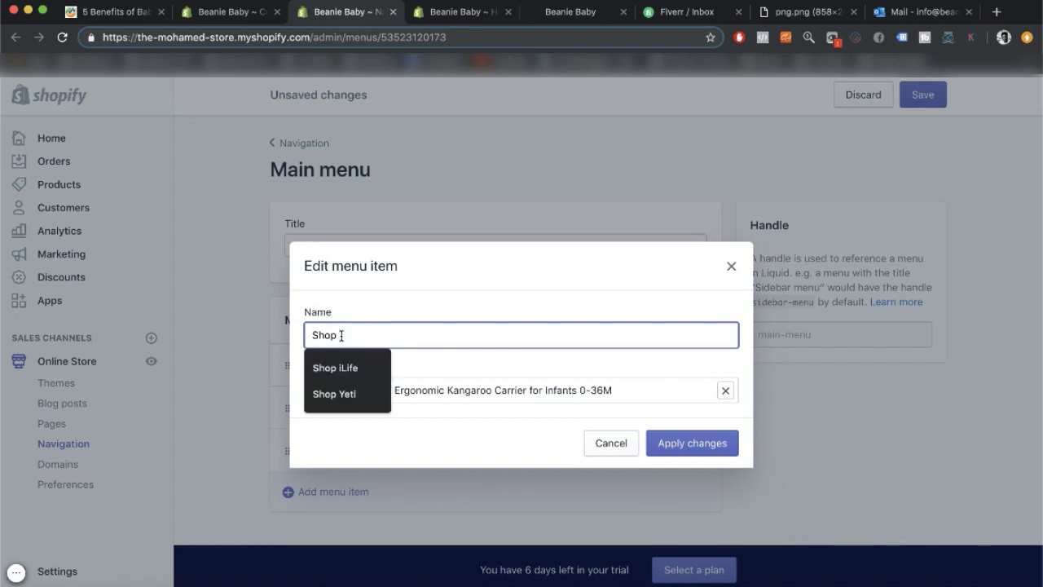
text(B)
text(angaroo )
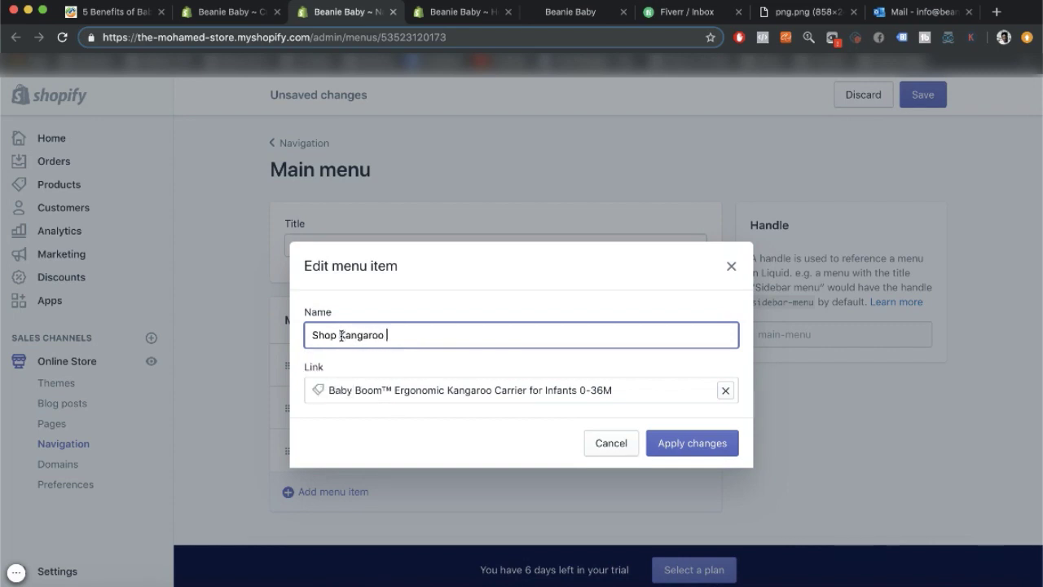
text(Carrier)
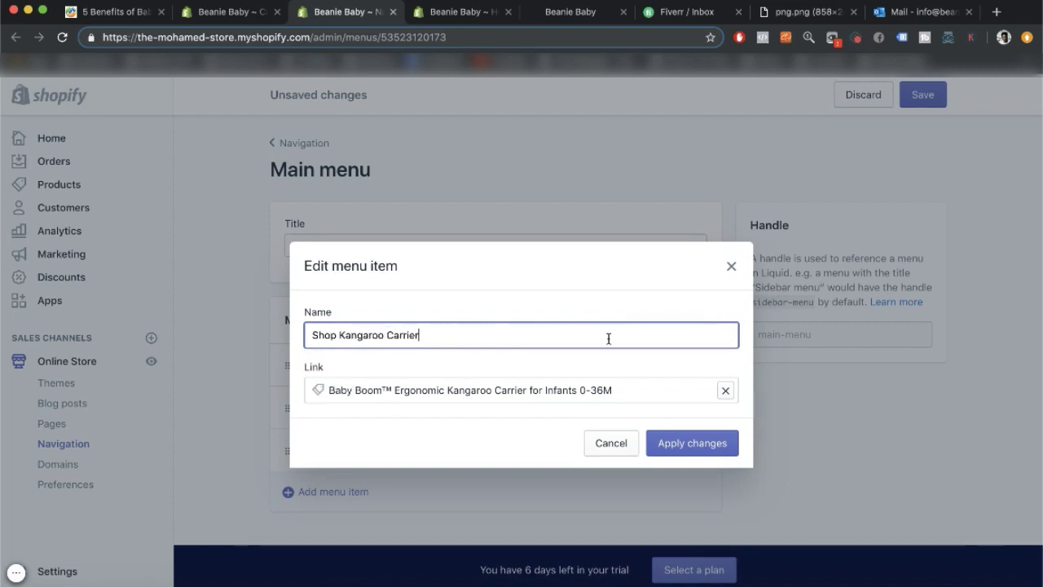
click(668, 442)
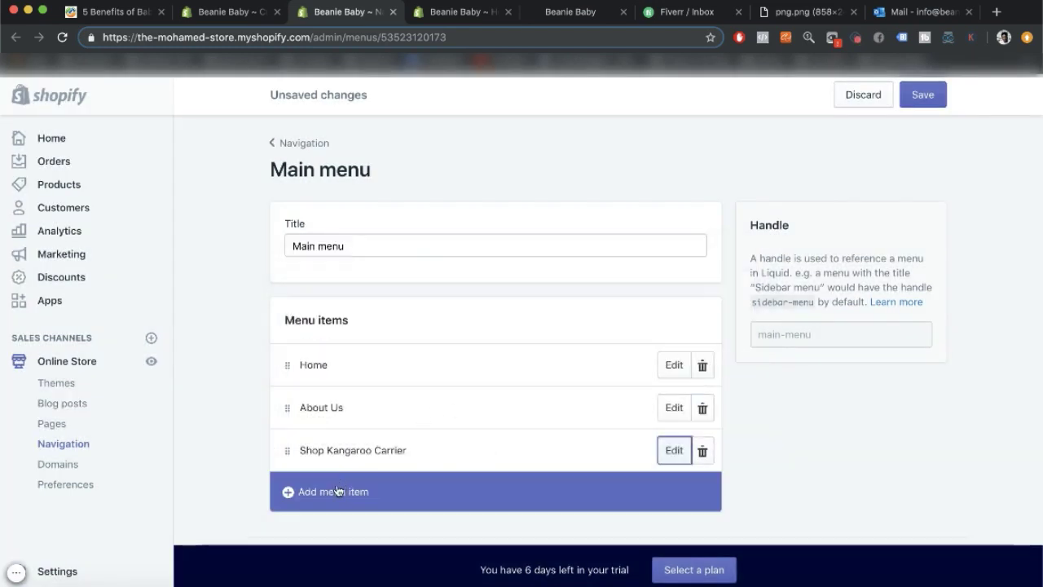
Add a 'Shop Nursery bag' menu item linked to the Nursery Diaper Backpack product.
click(336, 489)
click(414, 337)
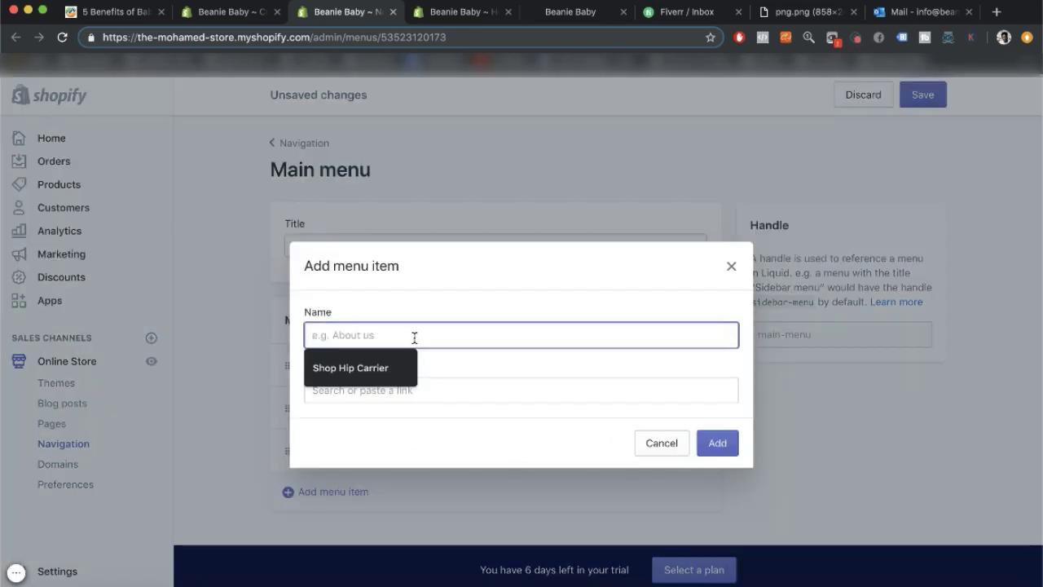
text(Shop)
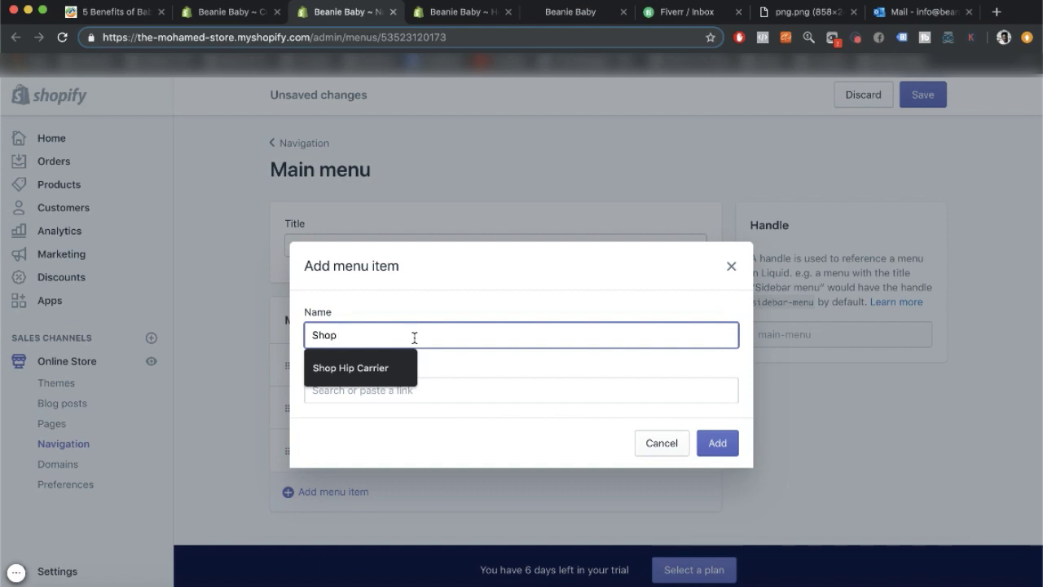
text( nu)
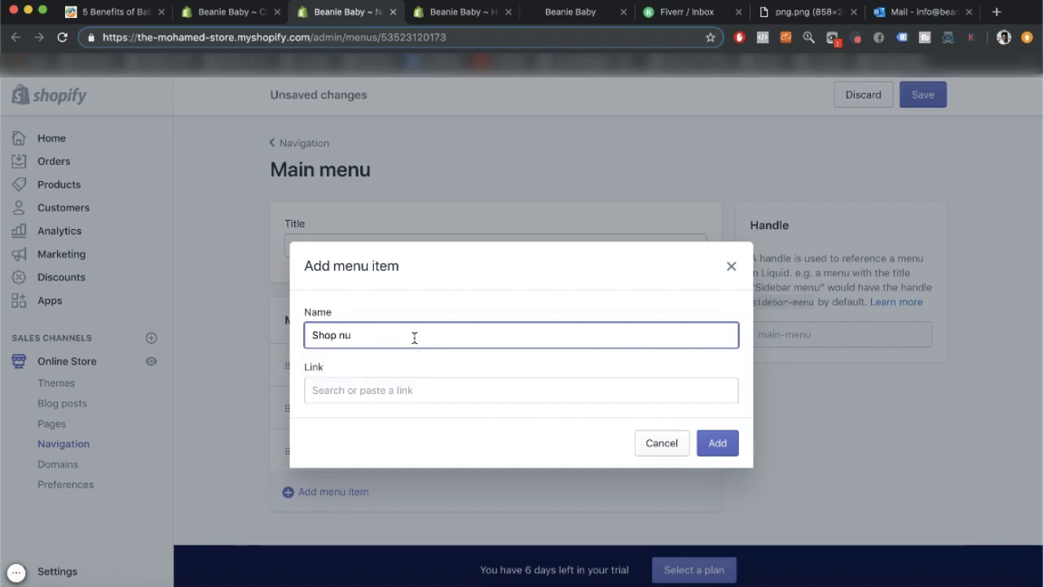
text(rsurey)
double_click(371, 337)
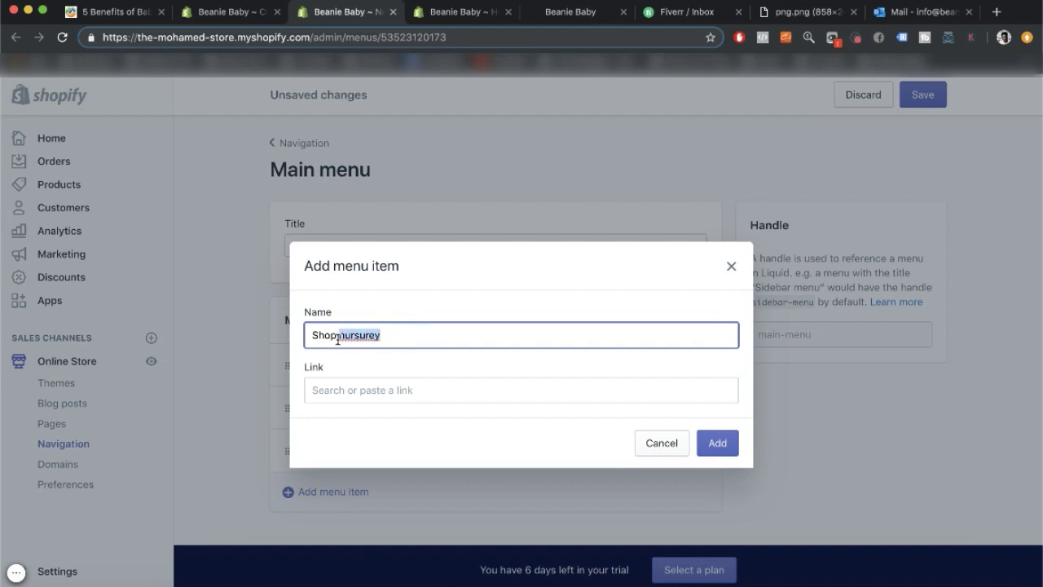
text(N)
key(BackSpace)
key(BackSpace)
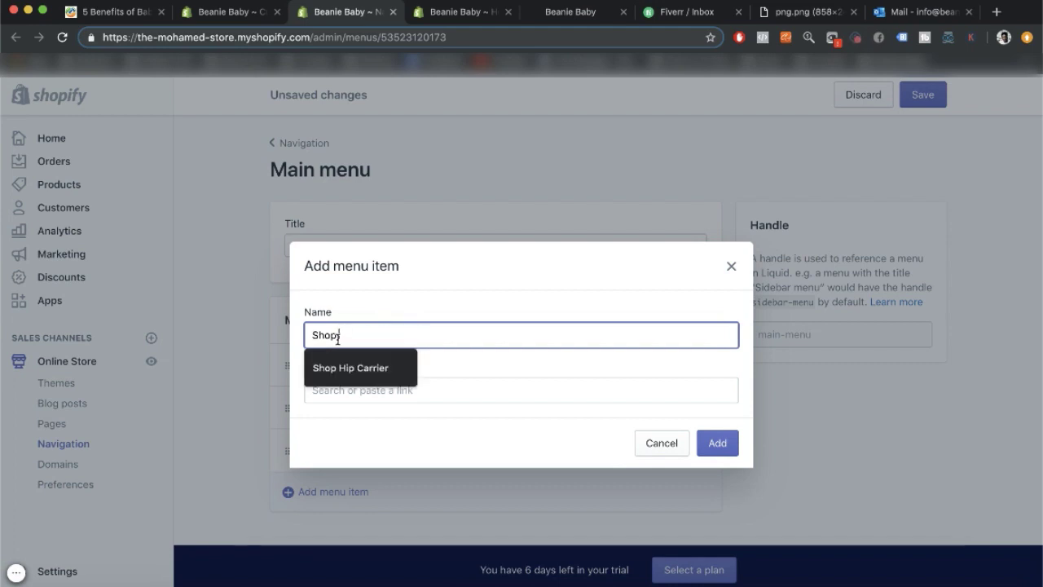
text(NUr)
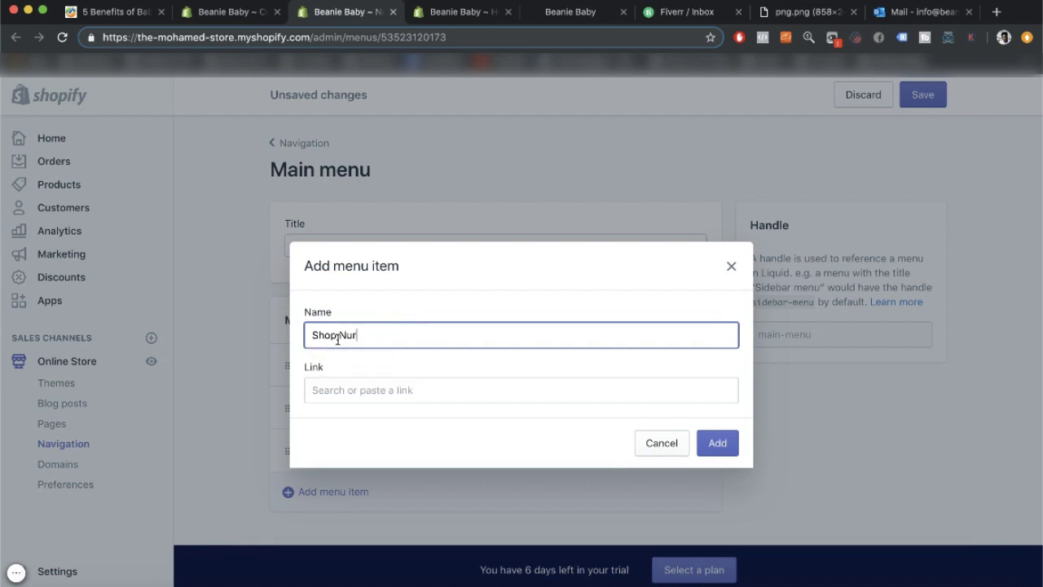
text(surey bag)
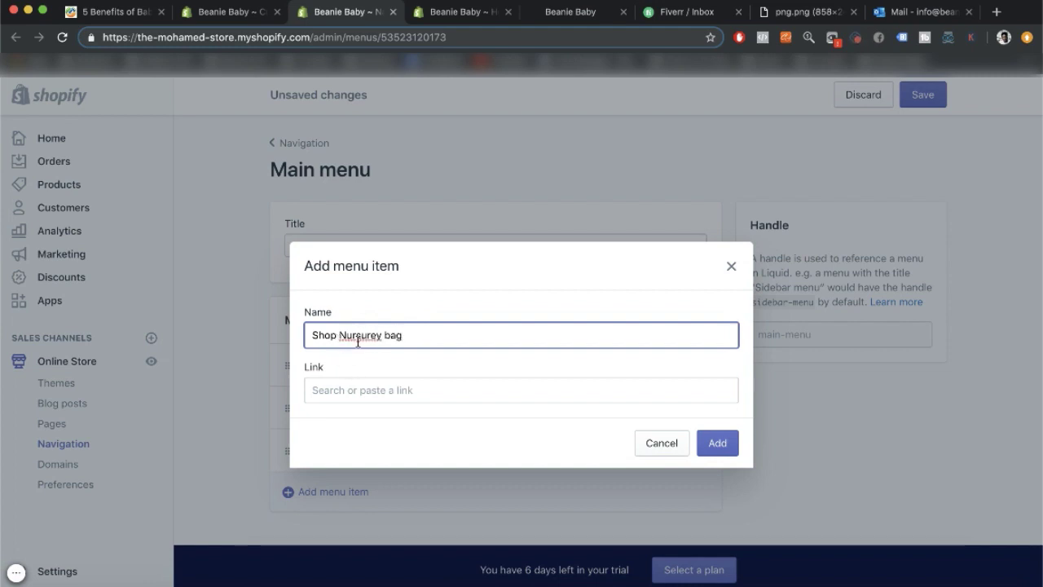
right_click(340, 335)
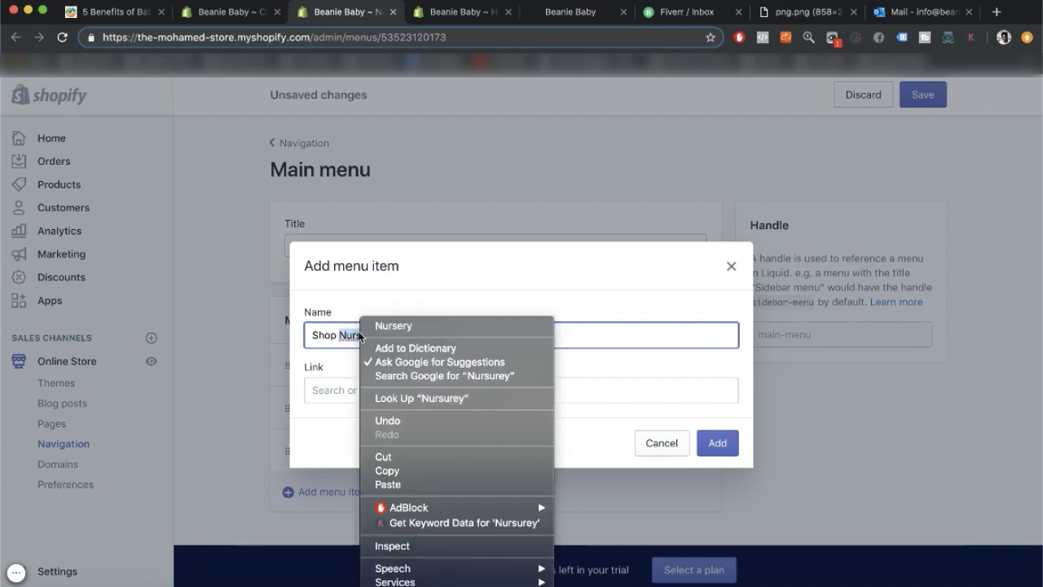
click(403, 325)
click(354, 394)
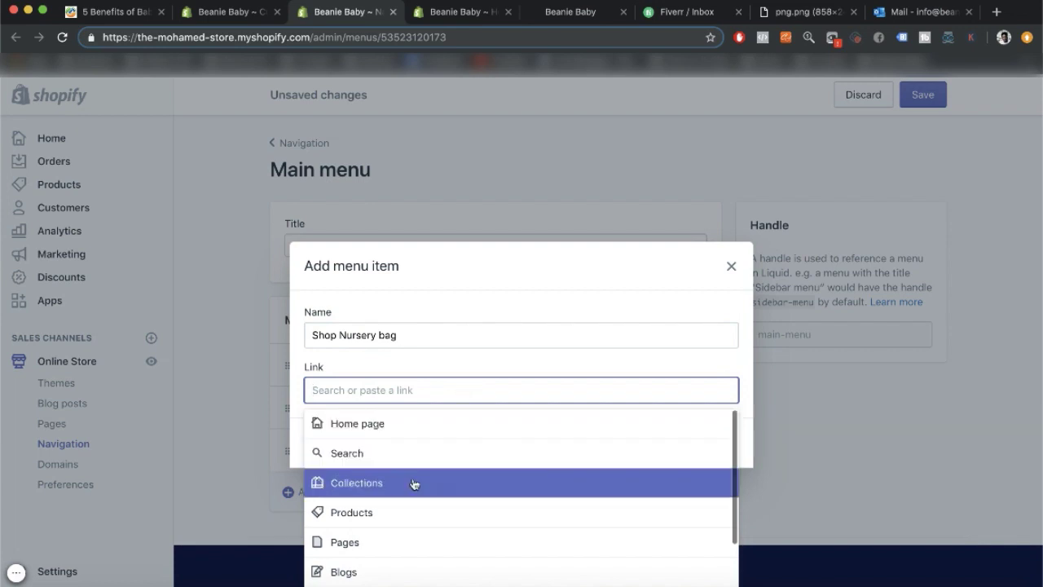
click(407, 510)
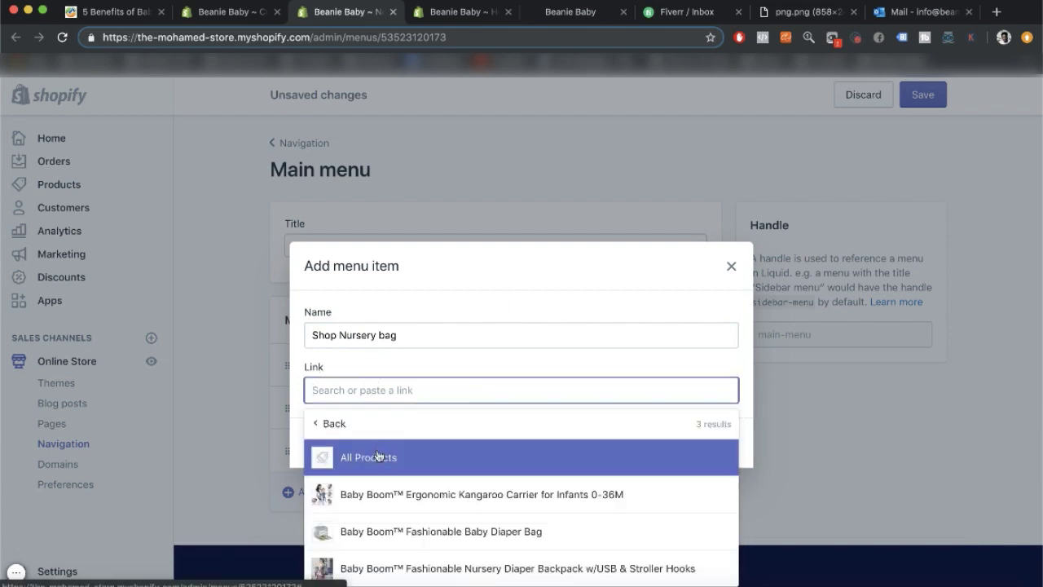
click(391, 568)
click(699, 440)
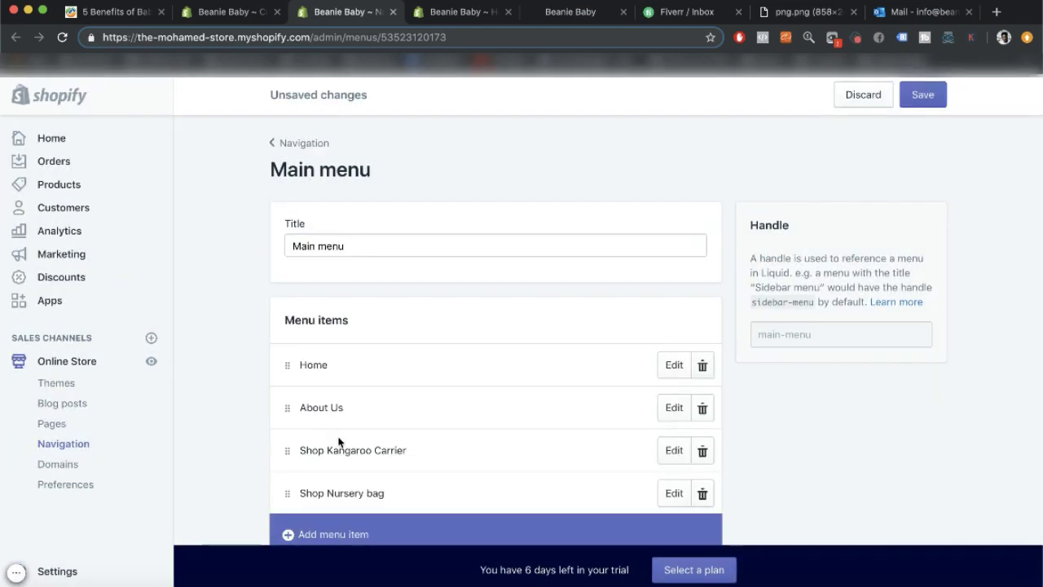
Add a 'Shop Diaper Bag' item linked to the Fashionable Baby Diaper Bag, then save the menu.
scroll(340, 440, down, 2)
click(335, 444)
click(345, 332)
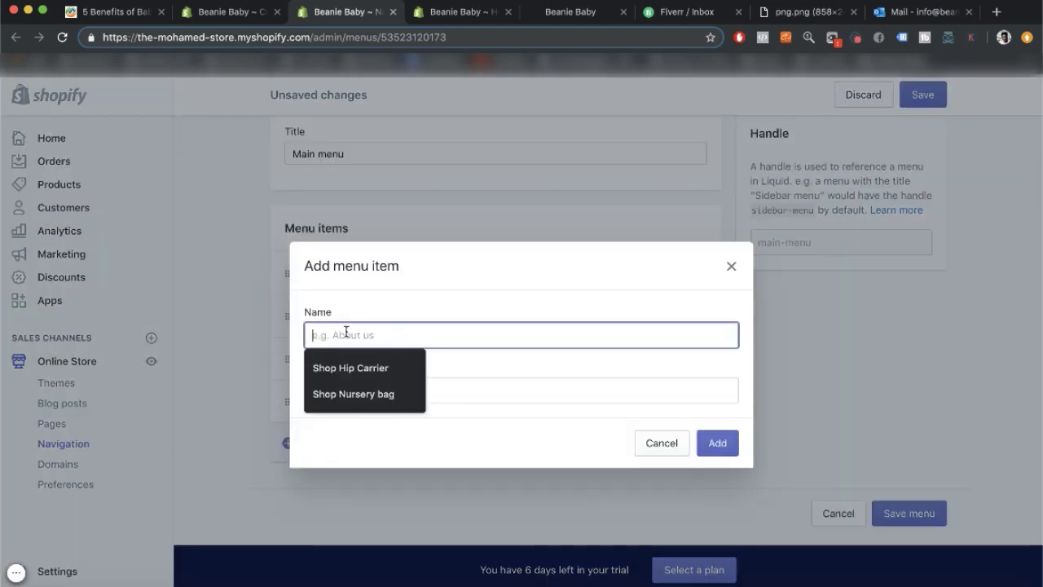
text(Shop Da)
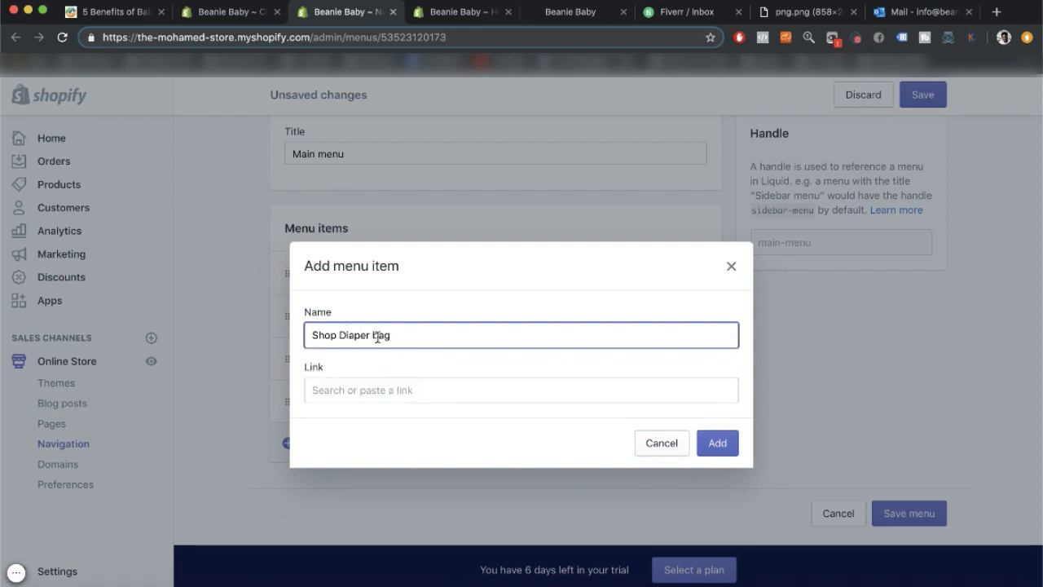
click(408, 386)
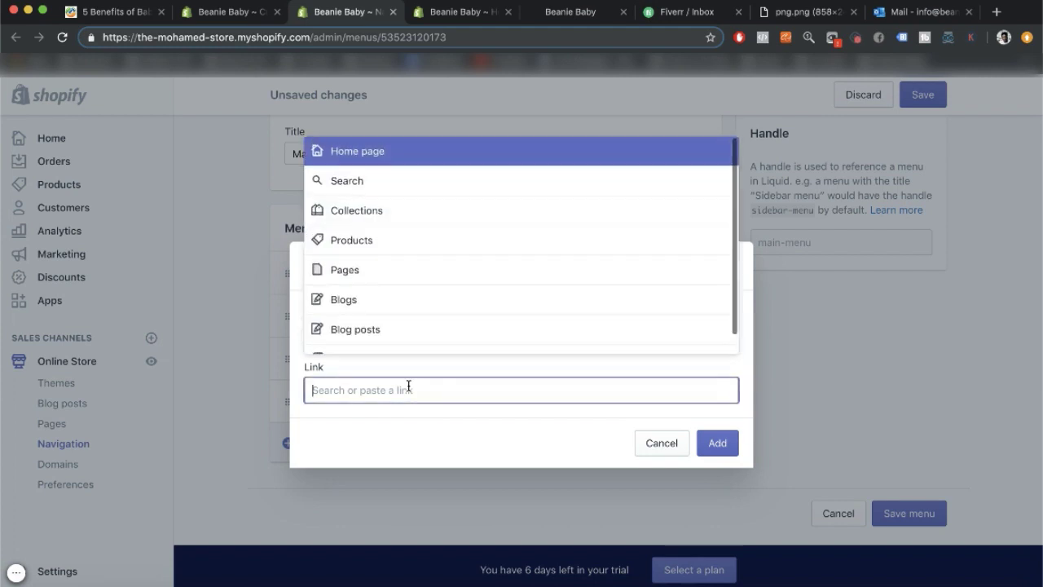
click(471, 242)
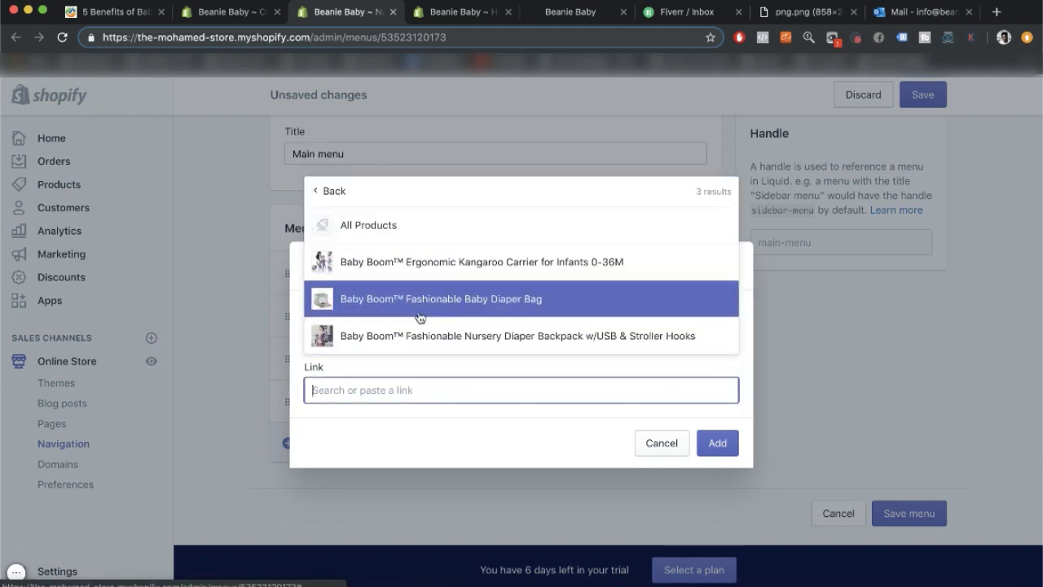
click(420, 313)
click(713, 440)
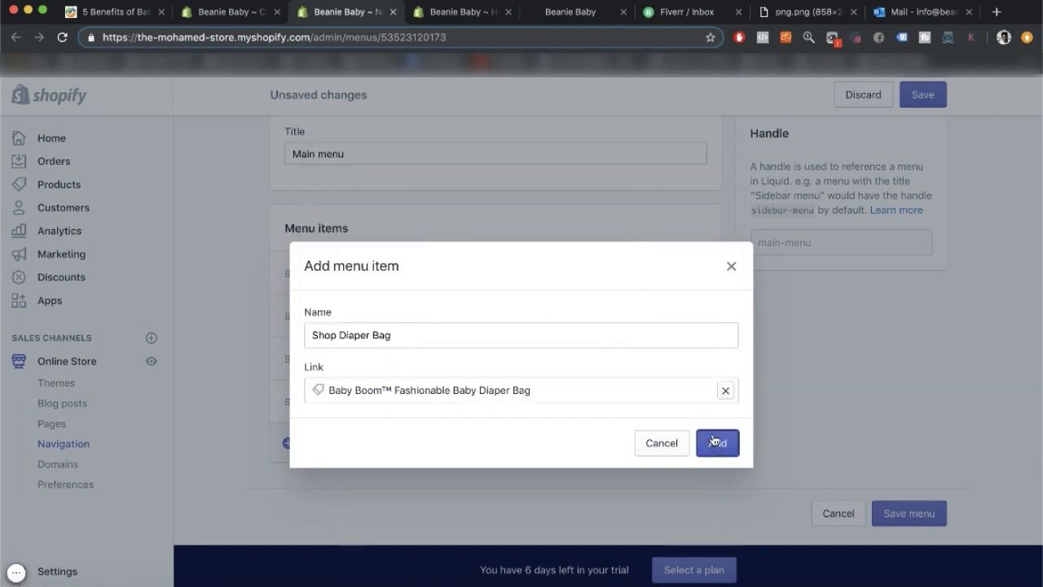
scroll(354, 460, down, 2)
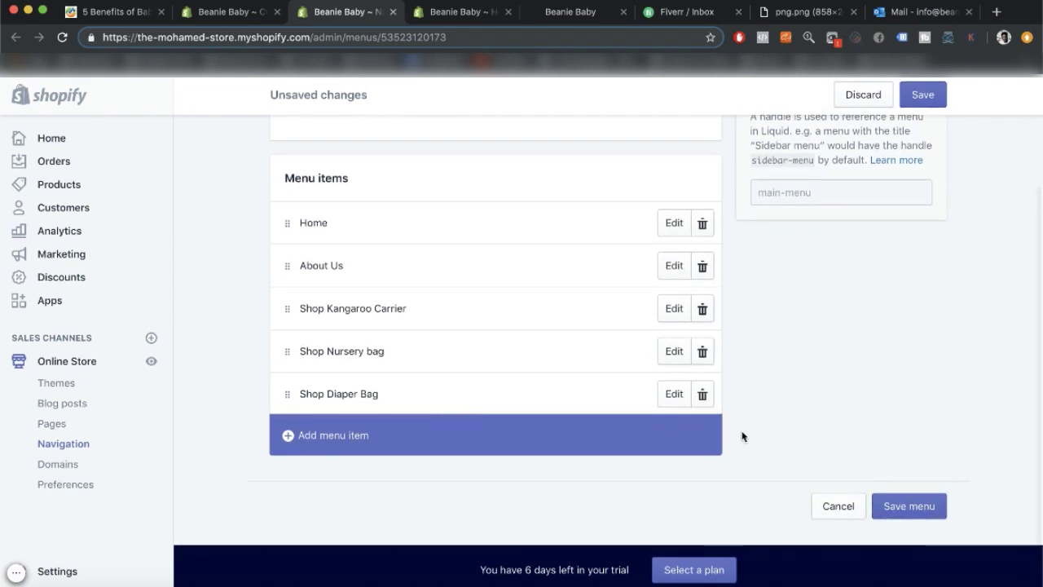
click(891, 506)
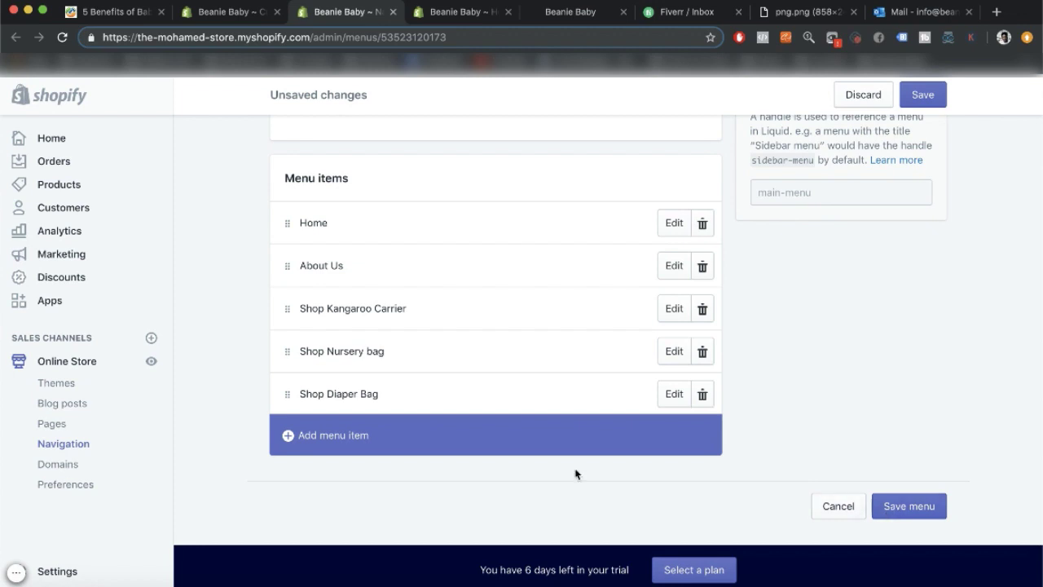
Name a new menu item 'Order Tracking', then switch to the Apps tab listing Oberlo and Tracktor.
click(334, 436)
click(377, 335)
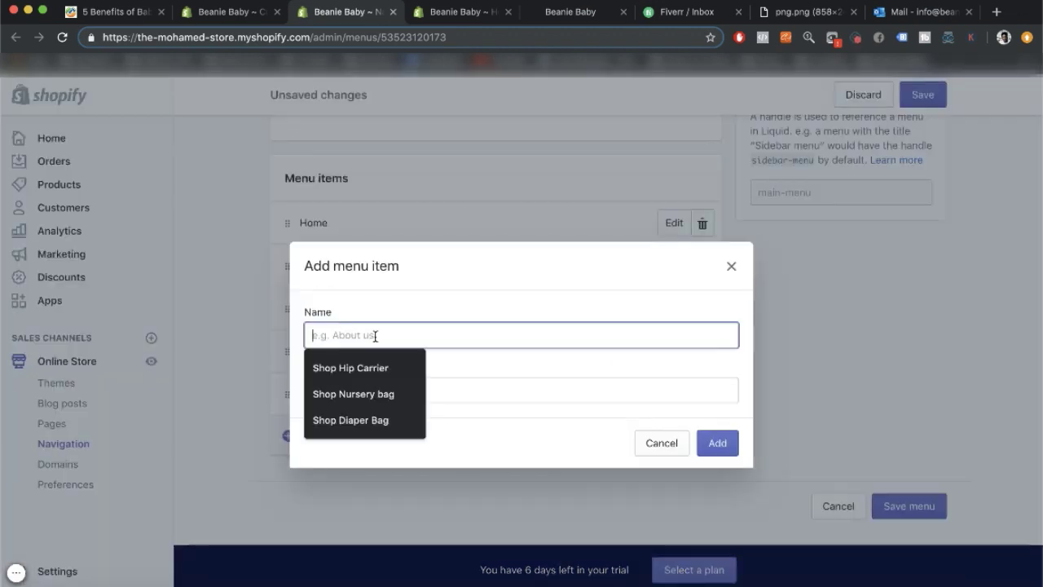
text(Order )
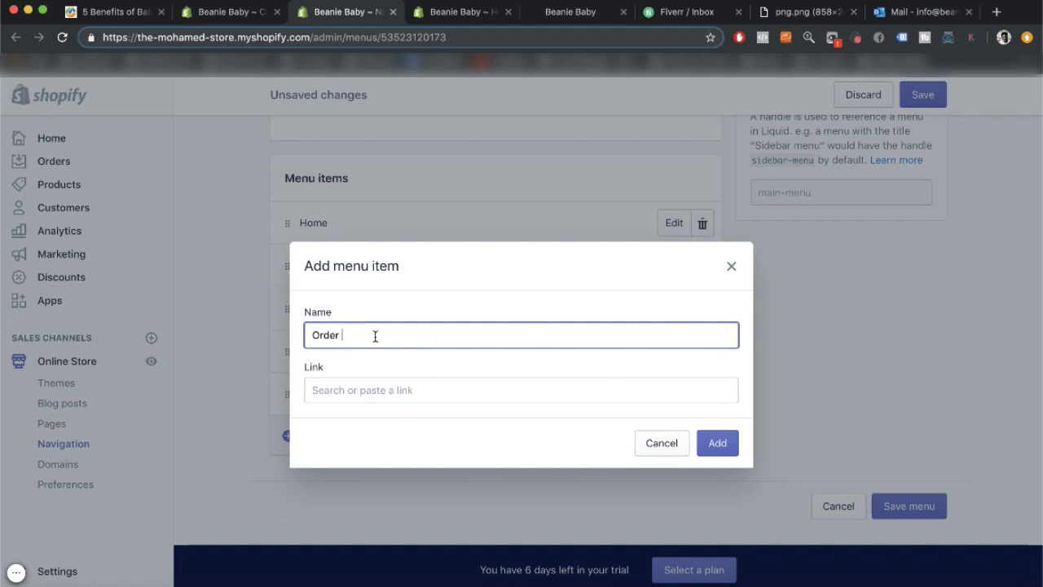
text(tracking)
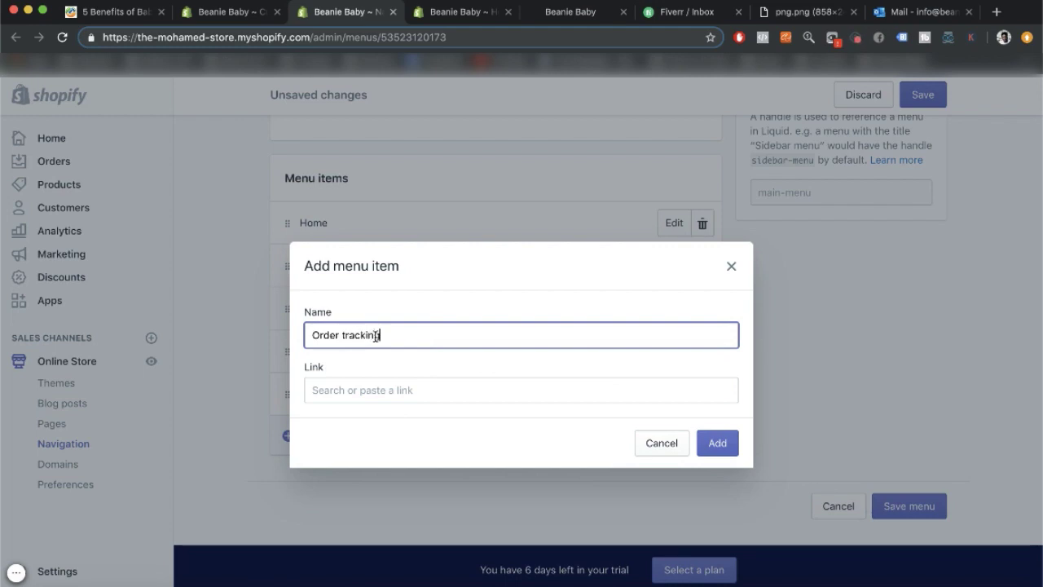
click(346, 335)
key(BackSpace)
text(T)
click(524, 392)
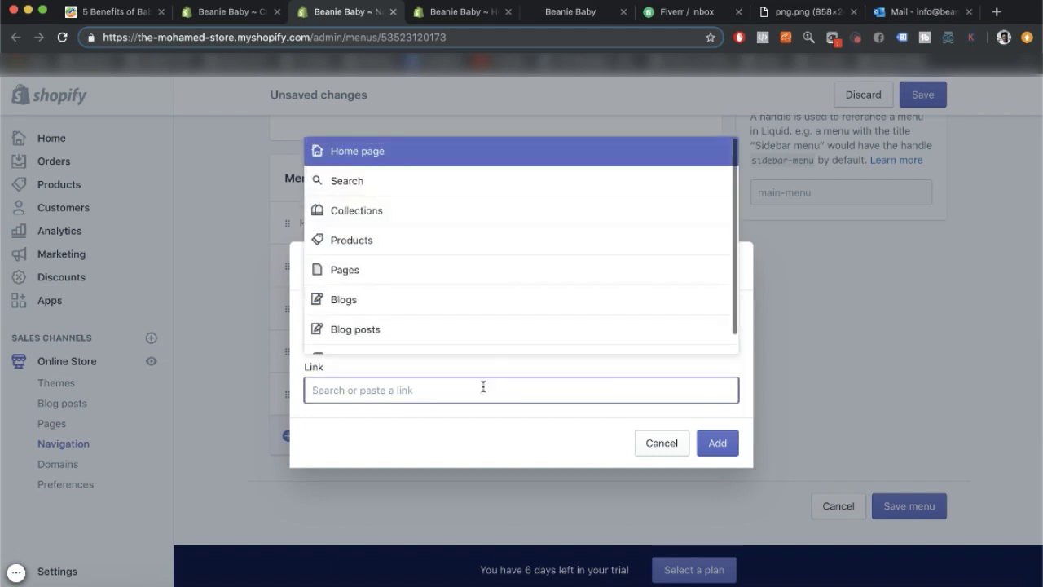
click(460, 12)
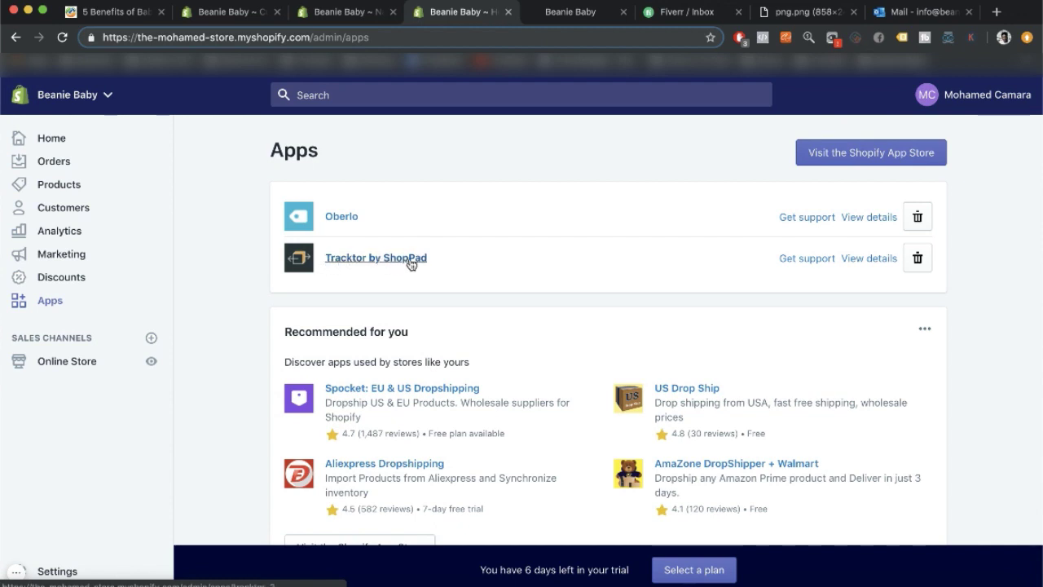
Open the Shopify App Store in a new tab, then return to the Apps page.
right_click(925, 162)
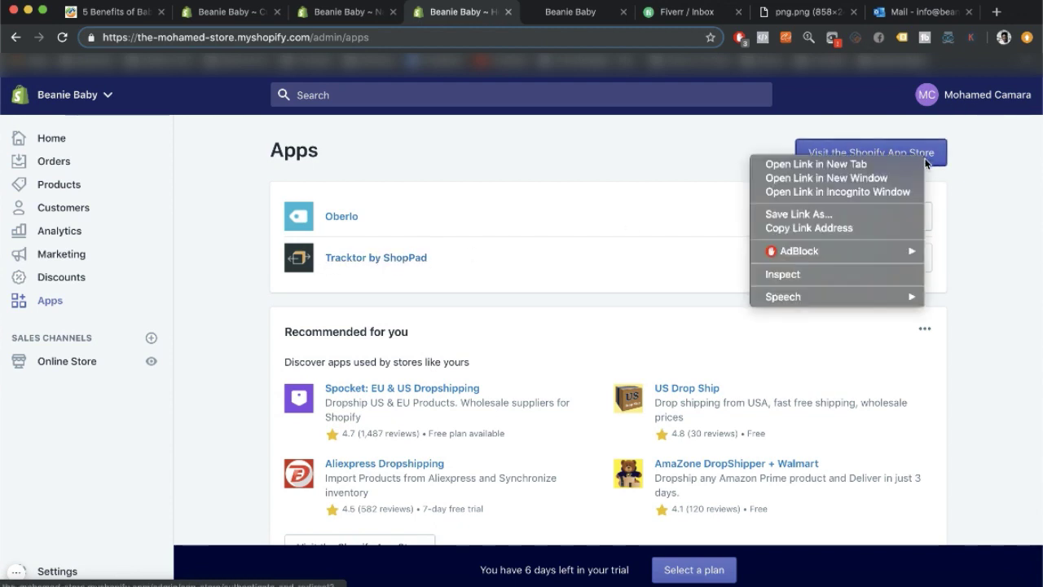
click(901, 166)
click(517, 12)
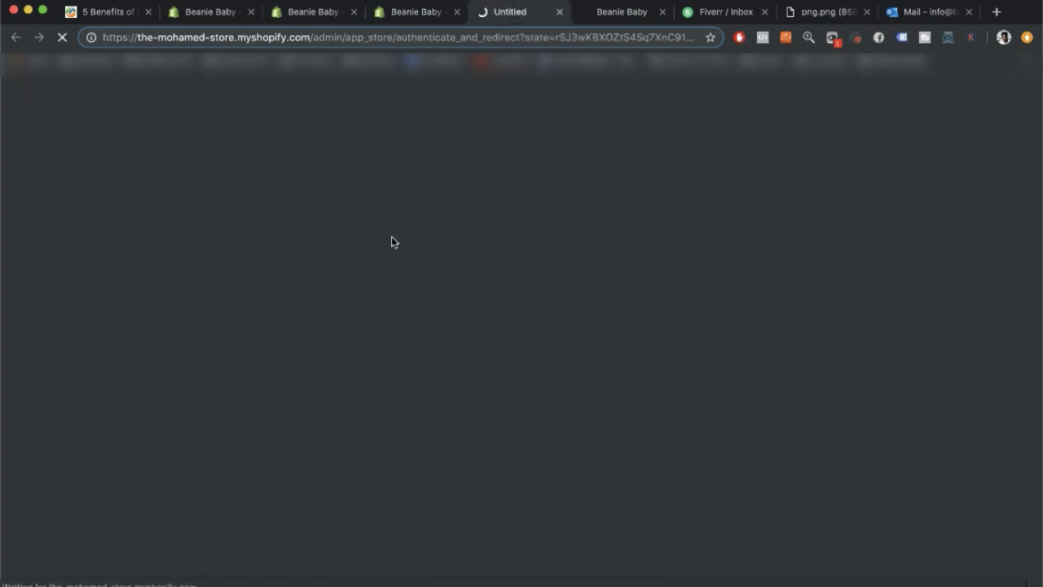
click(413, 16)
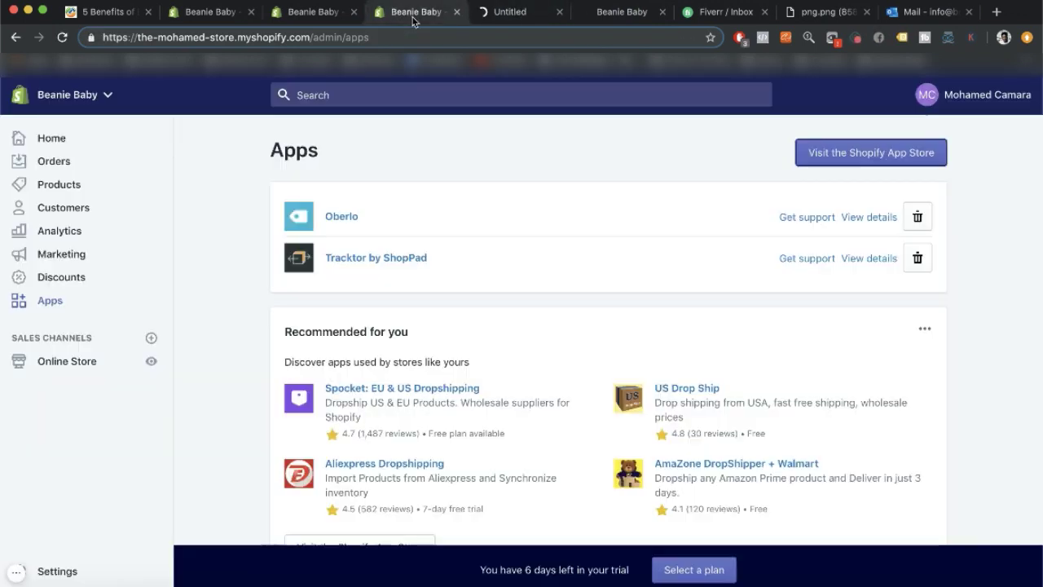
Go to Tracktor by ShopPad's Tracking Page settings and preview the storefront tracking page.
click(388, 267)
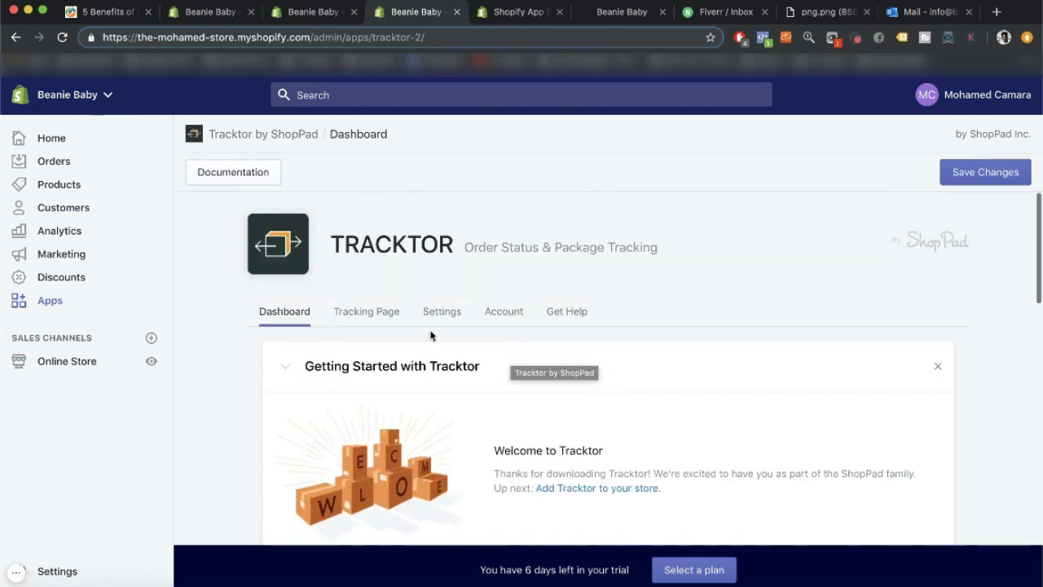
click(366, 319)
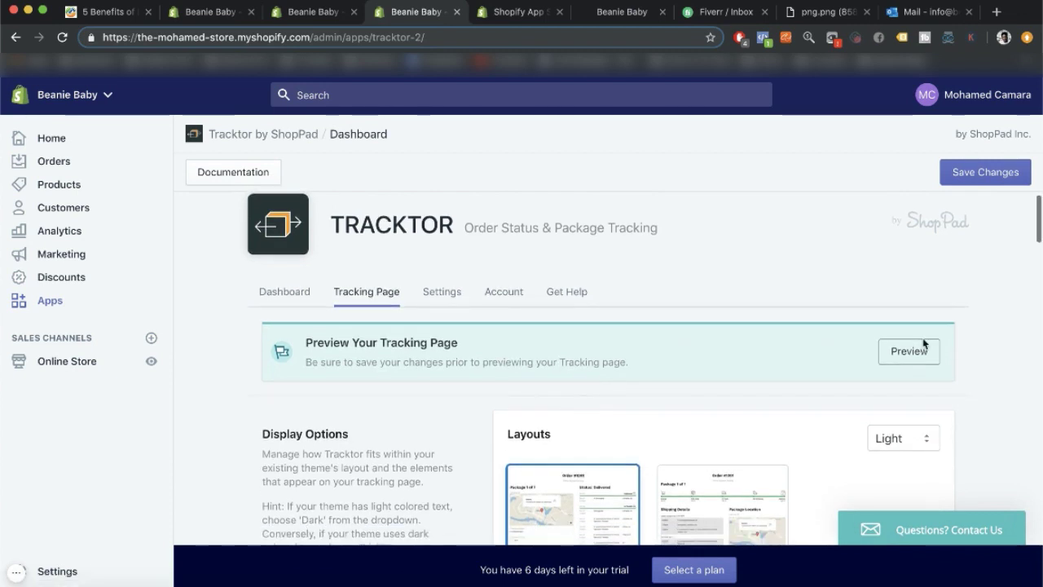
click(909, 371)
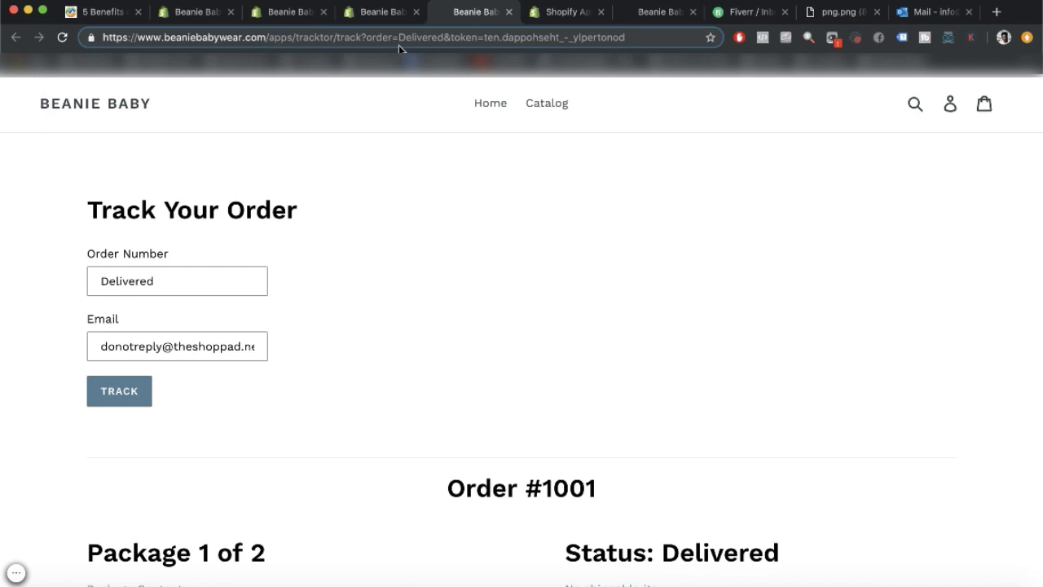
Select the tracking page's web address from its start through the '?order' parameter.
click(392, 41)
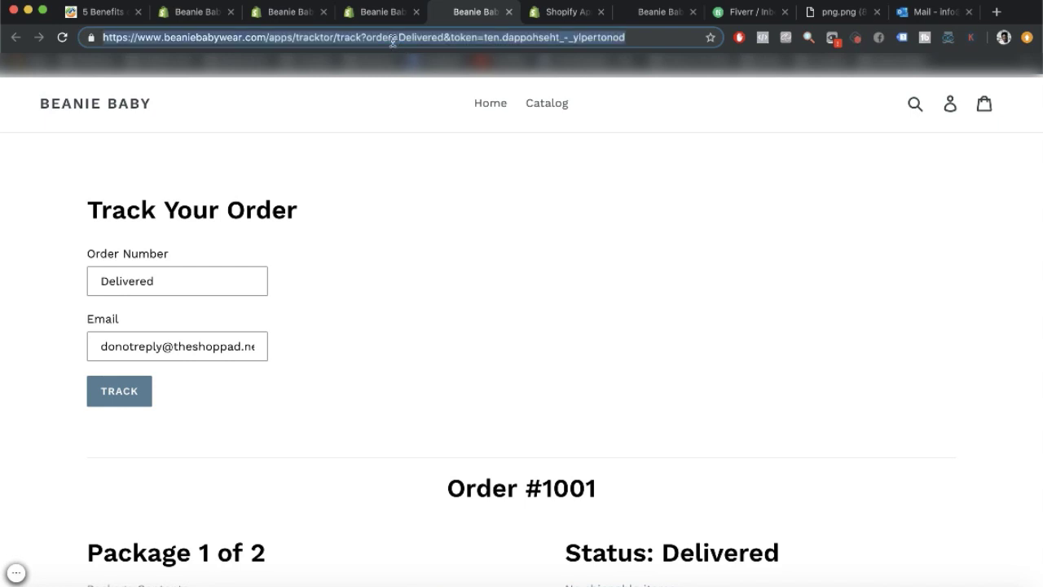
click(392, 38)
drag(392, 38, 105, 36)
key(super+c)
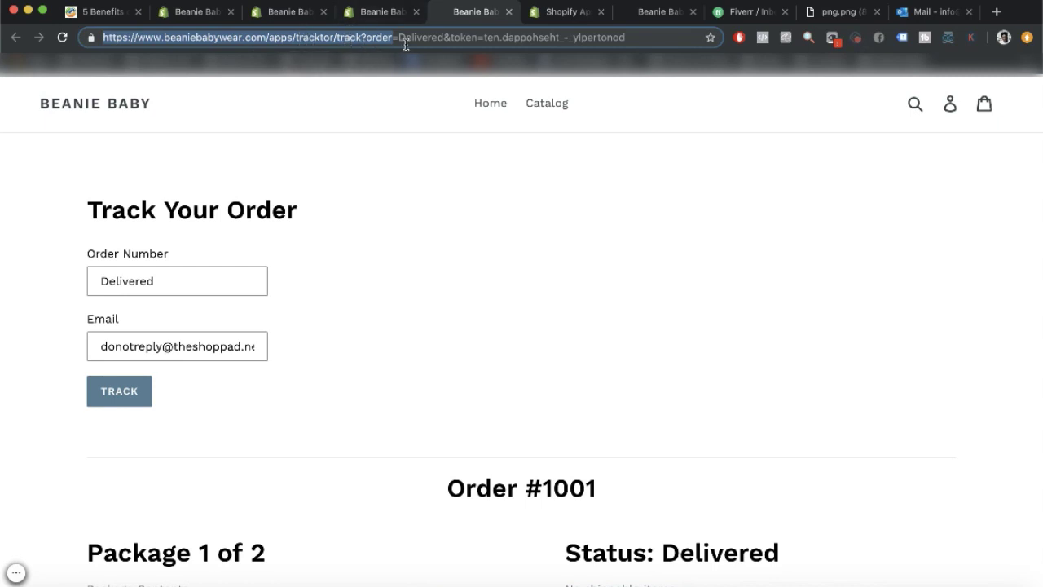
Add an Order Tracking item with the pasted Tracktor page URL to the main menu, then save.
click(374, 13)
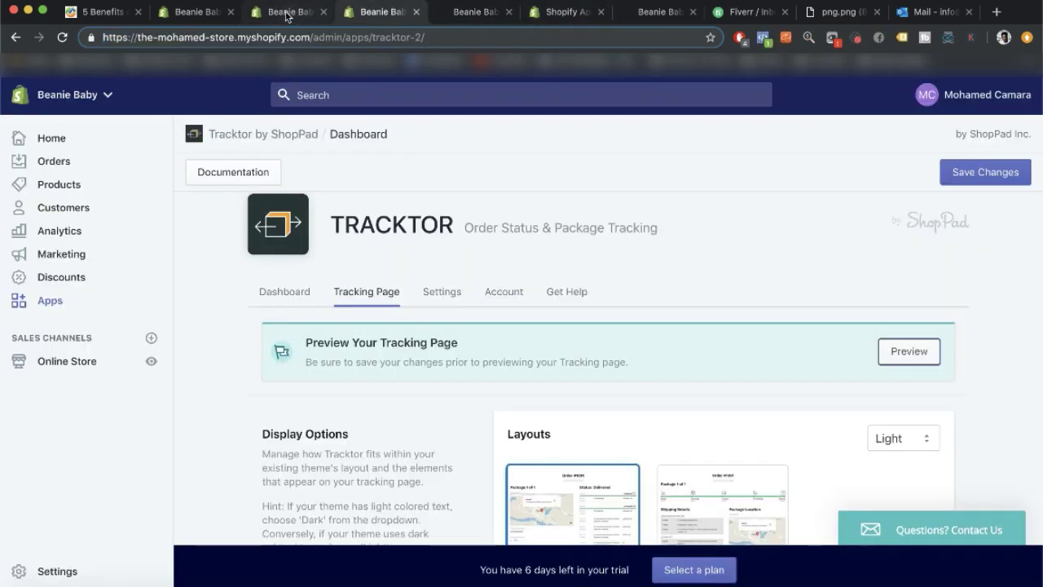
click(286, 12)
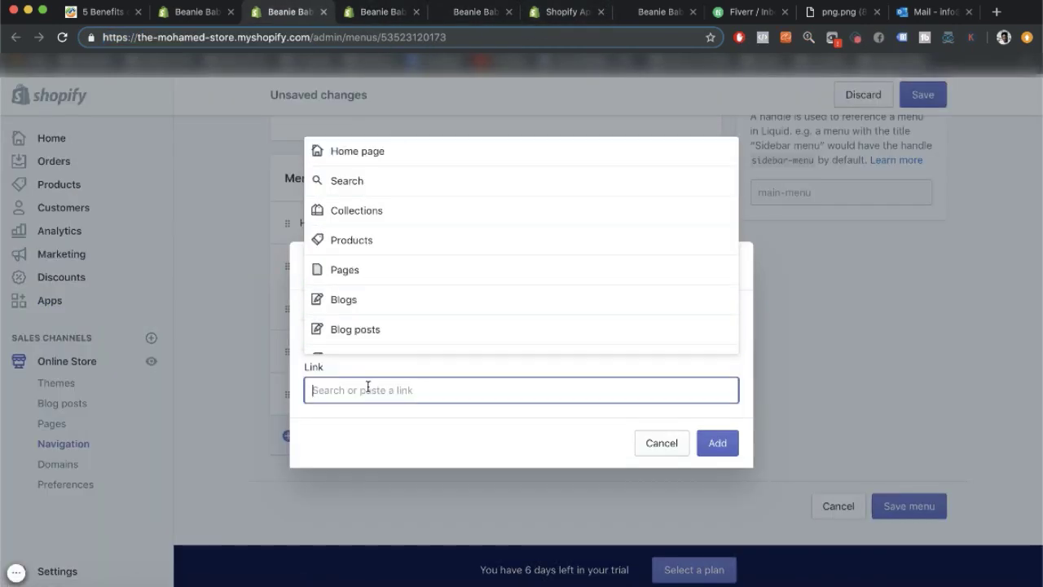
key(super+v)
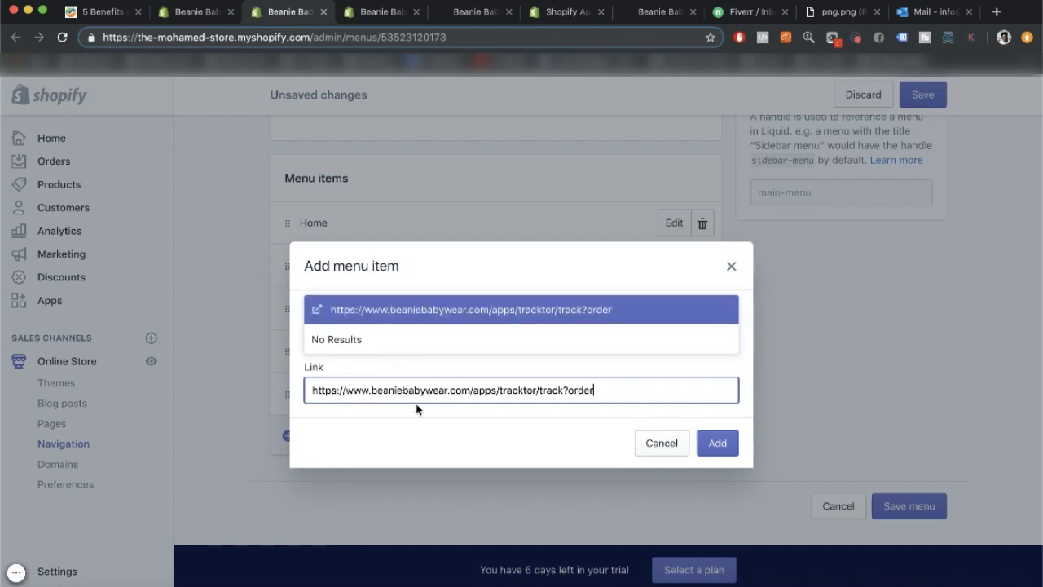
click(416, 310)
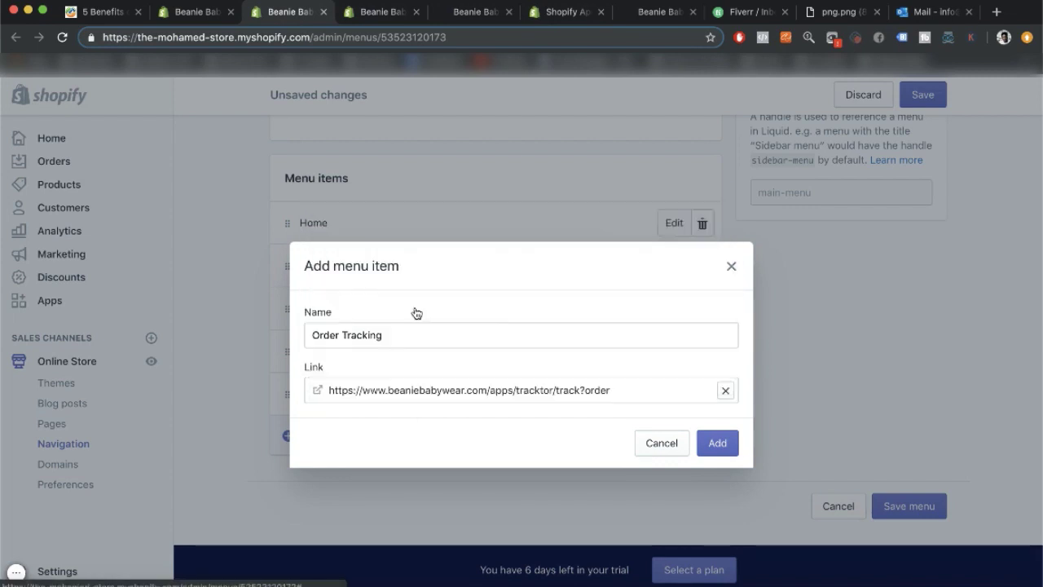
click(728, 441)
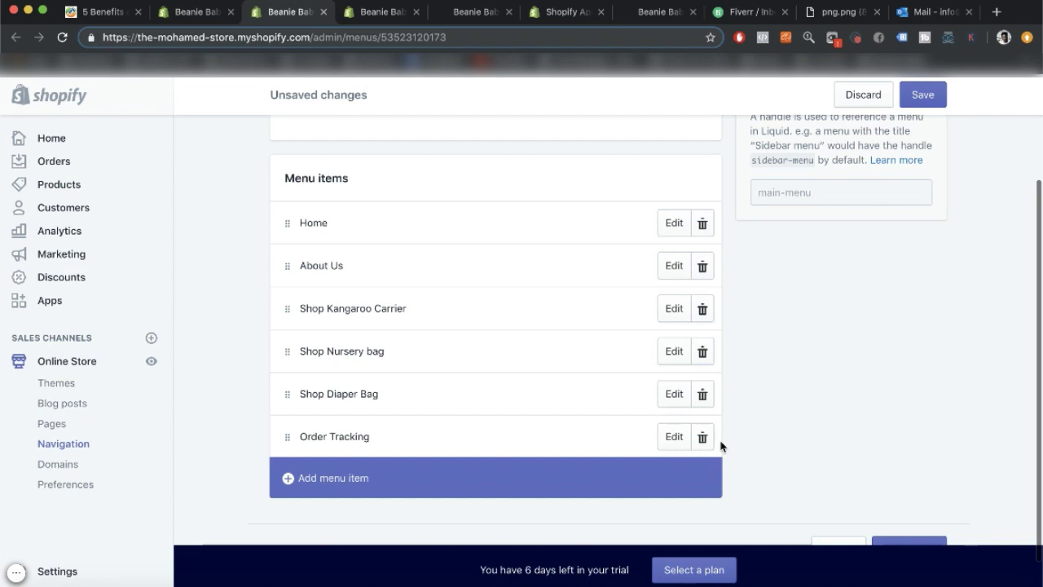
click(924, 97)
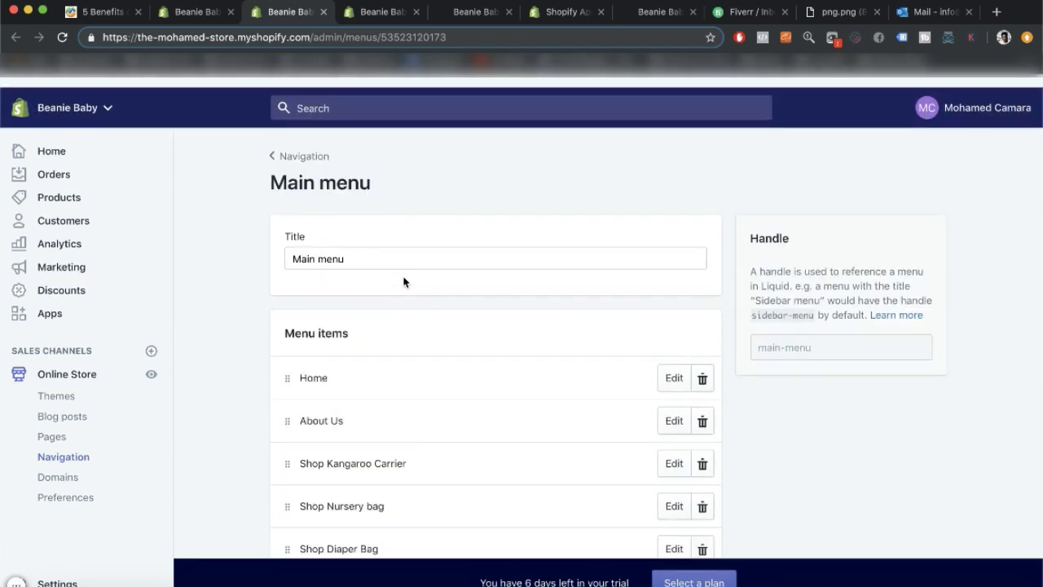
click(307, 143)
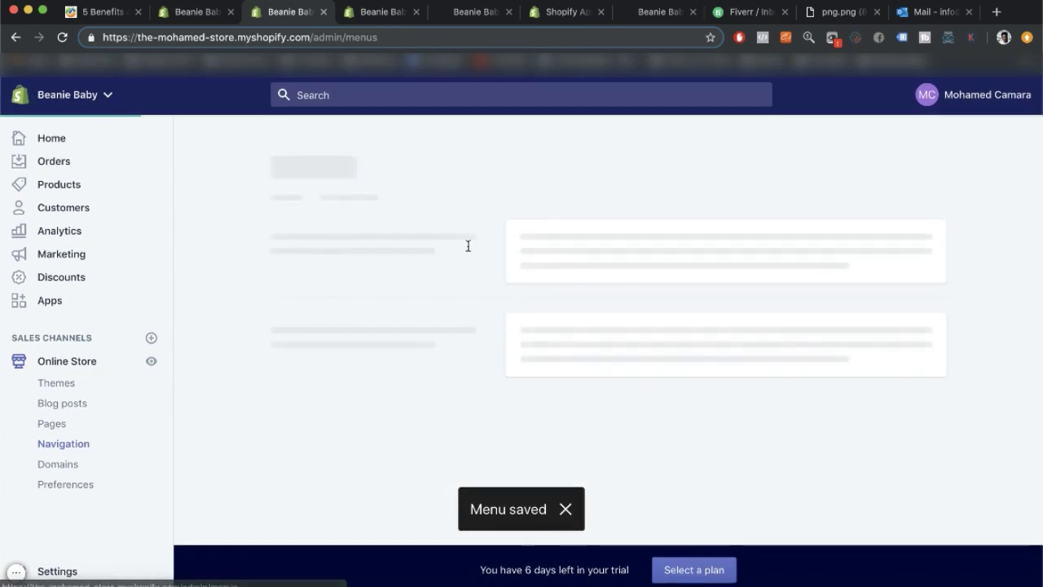
In the Footer menu, add a Home item linked to the store's home page.
scroll(535, 392, down, 2)
click(525, 356)
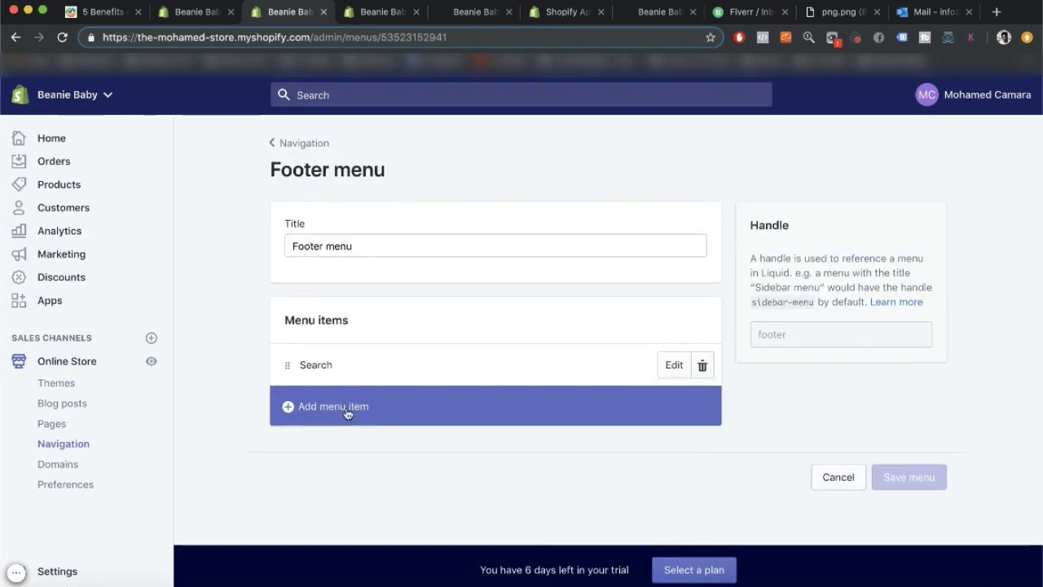
click(346, 414)
click(375, 334)
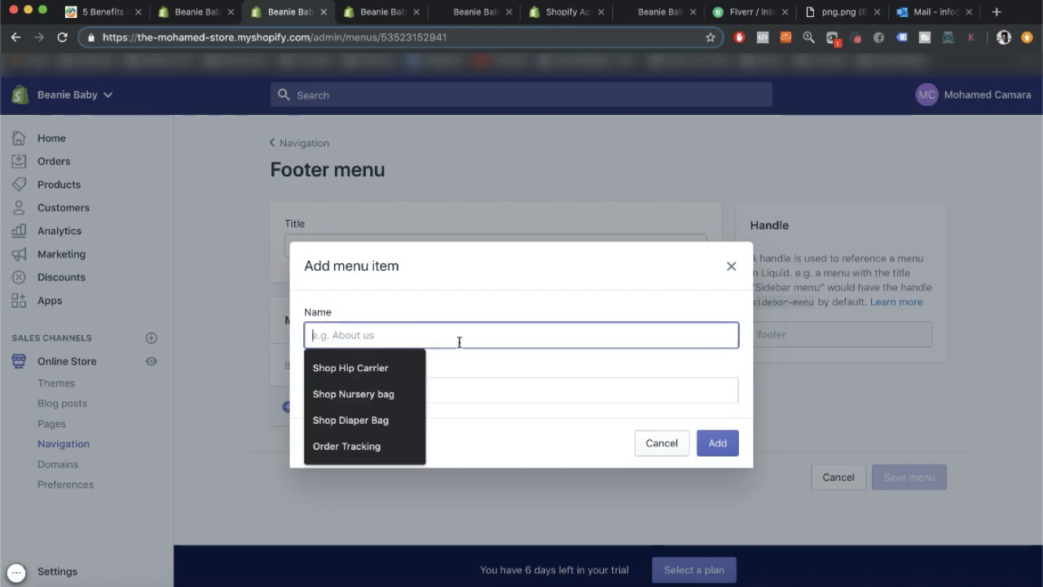
click(673, 449)
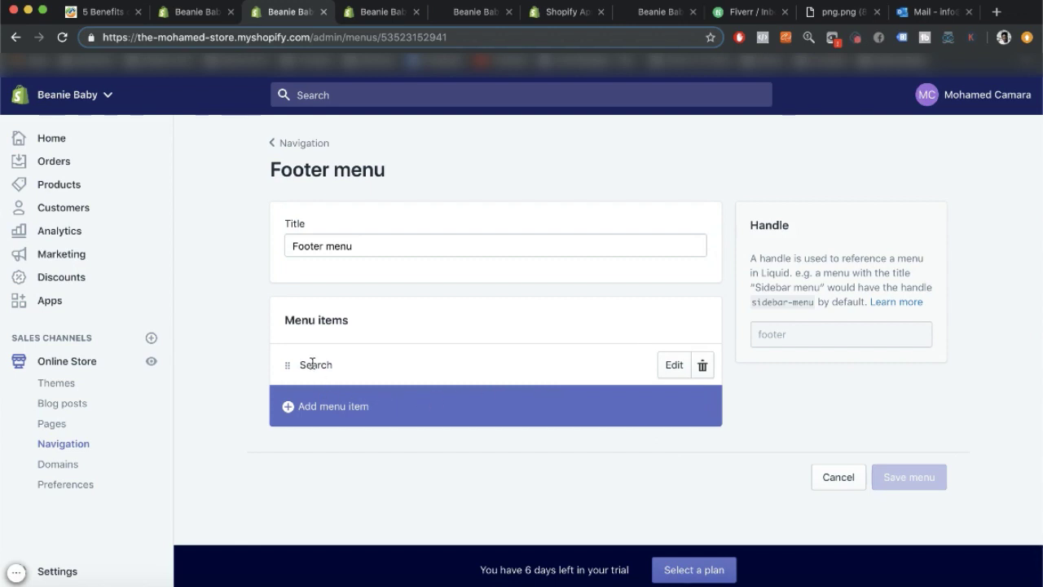
click(326, 412)
click(347, 333)
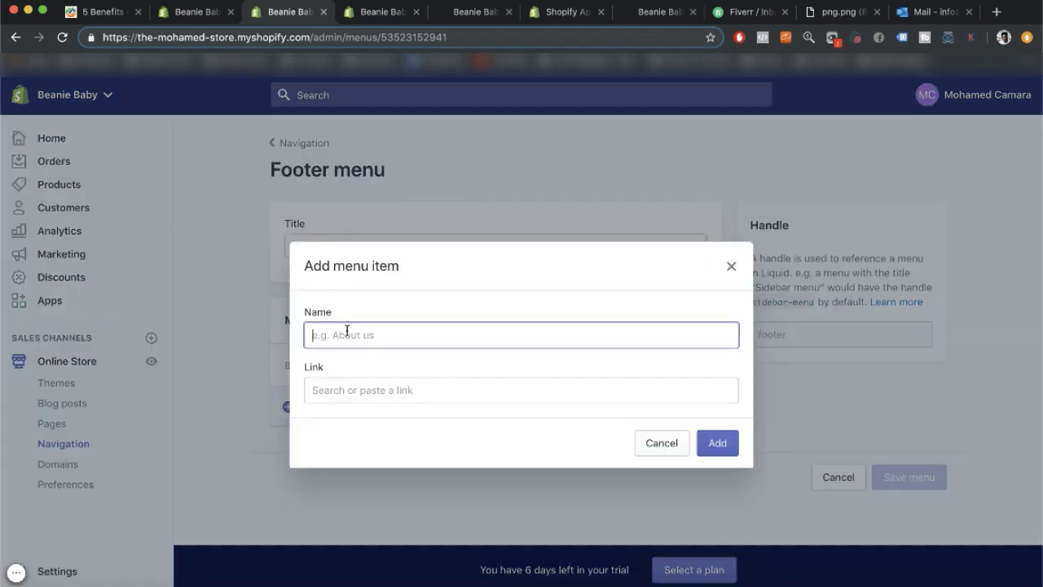
text(Home)
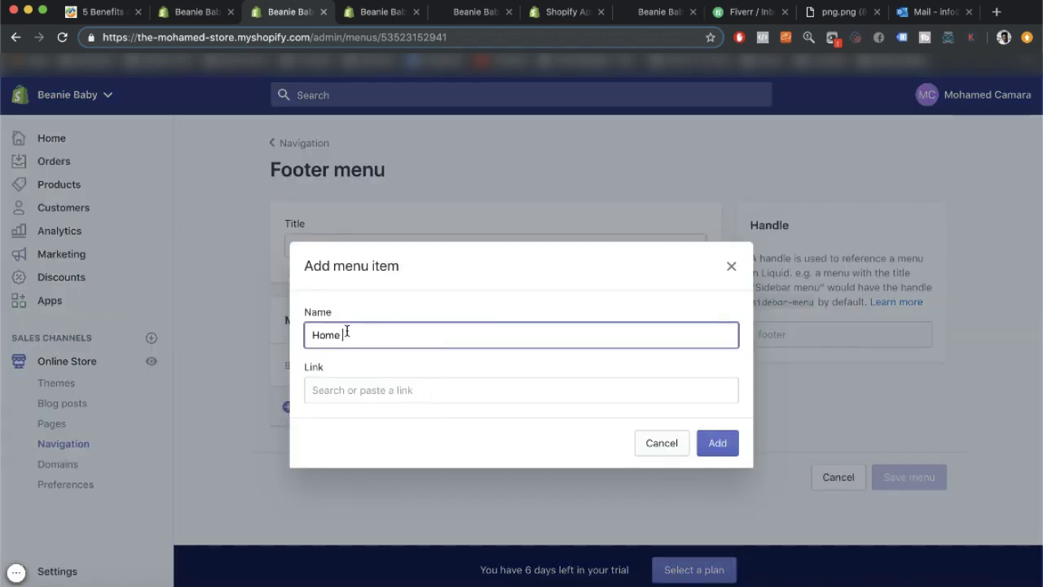
click(320, 389)
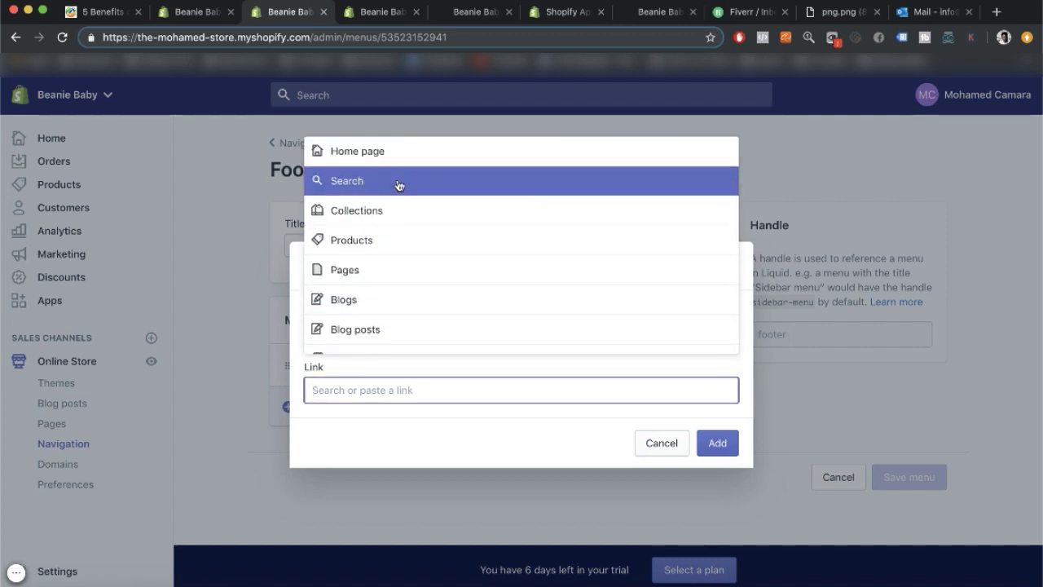
click(390, 151)
click(717, 442)
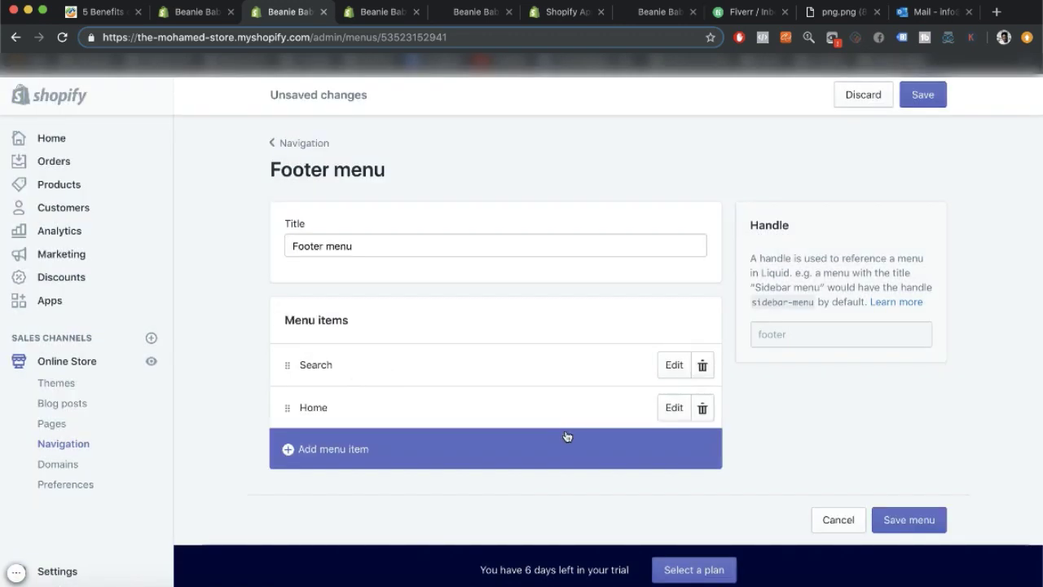
Add a Privacy Policy footer item linked to the store's Privacy Policy.
click(362, 447)
click(345, 333)
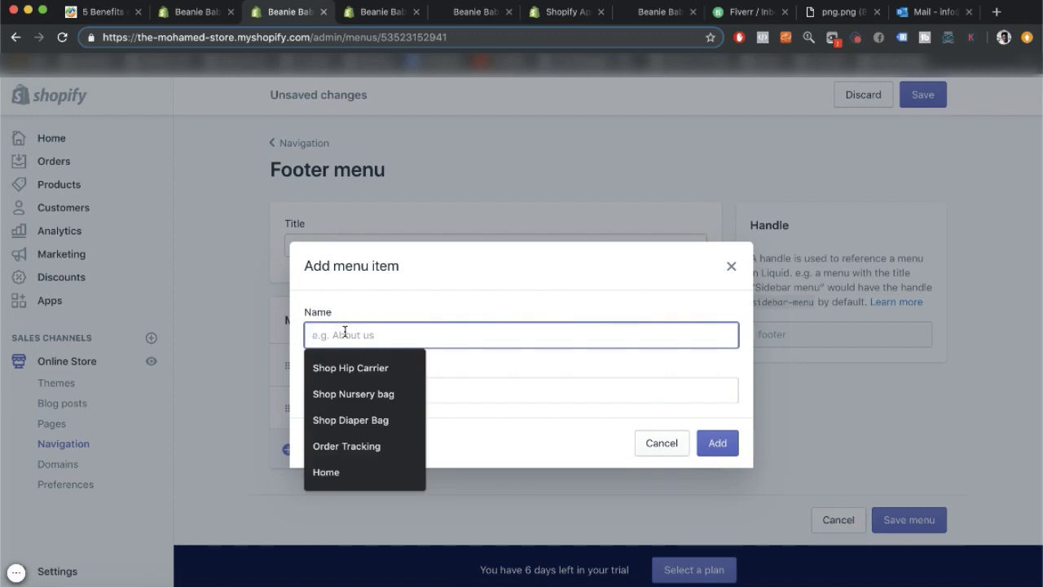
text(Privacy)
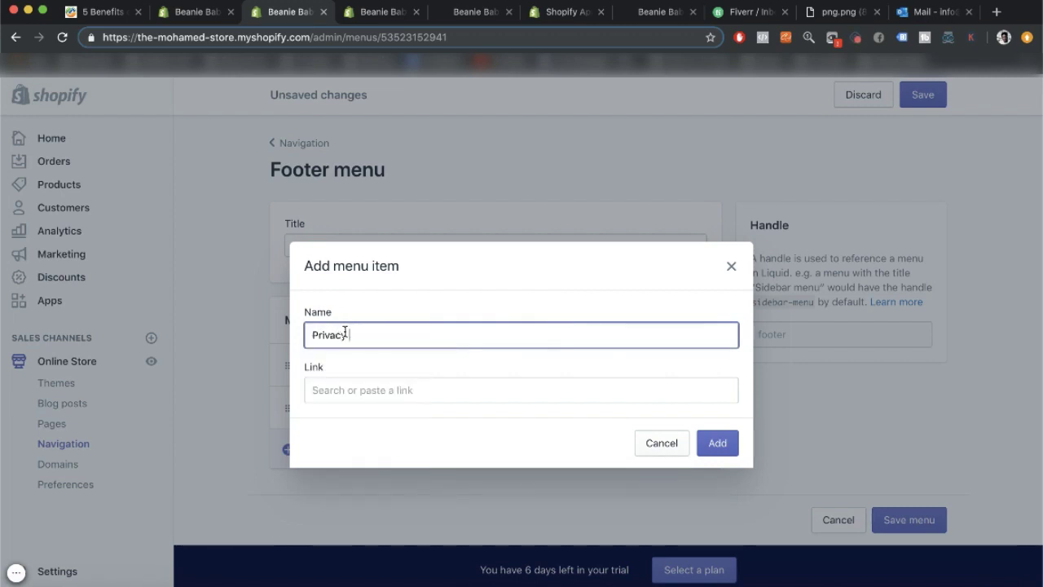
text( Policy)
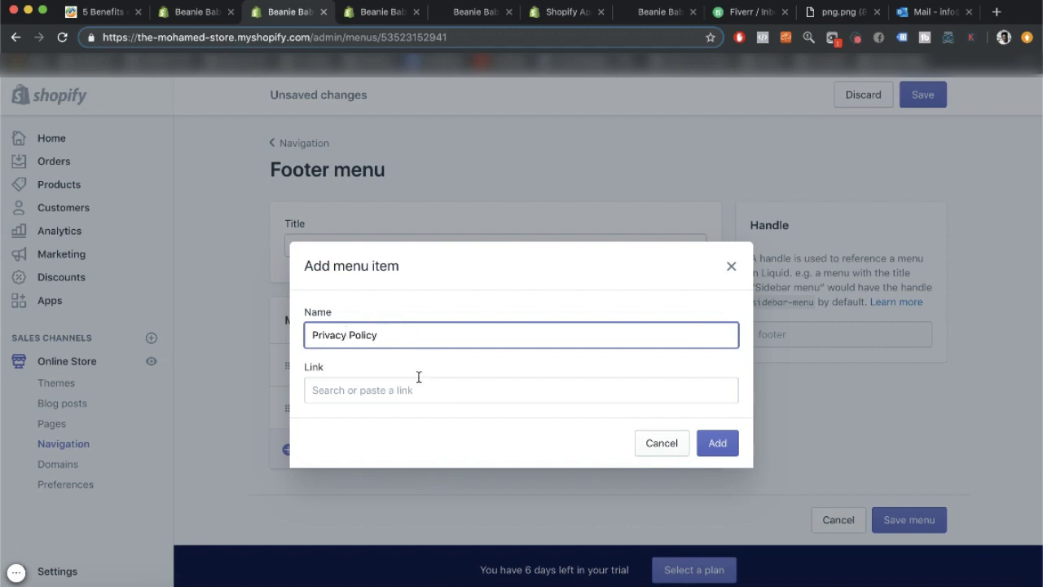
click(417, 383)
click(391, 271)
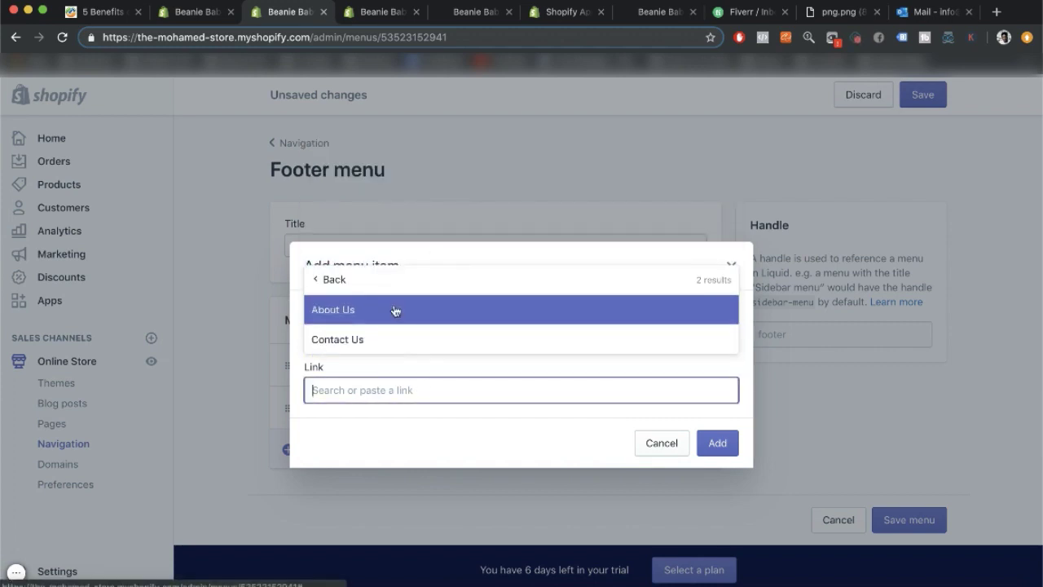
click(324, 281)
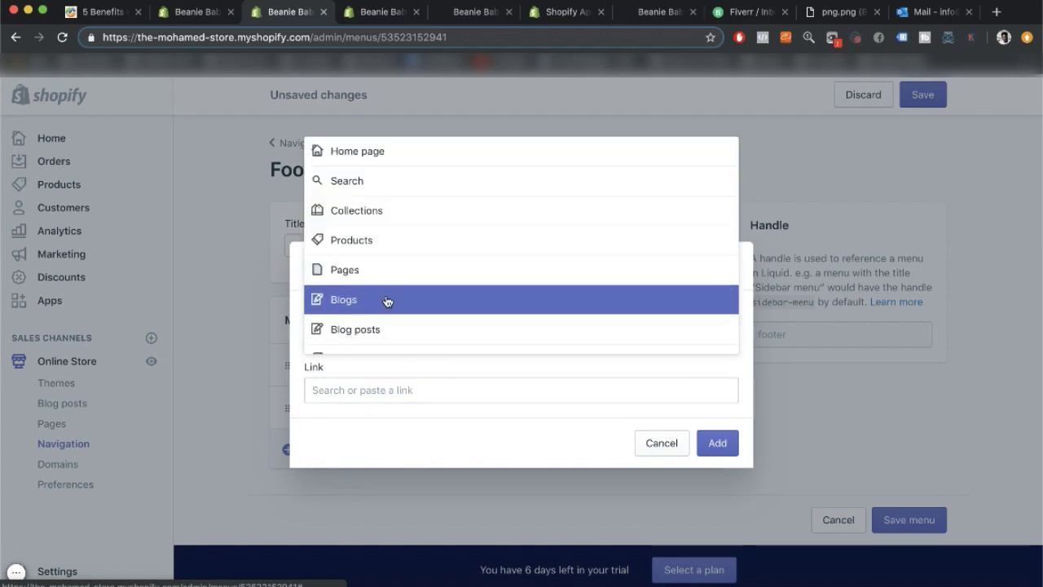
scroll(384, 318, down, 1)
click(379, 334)
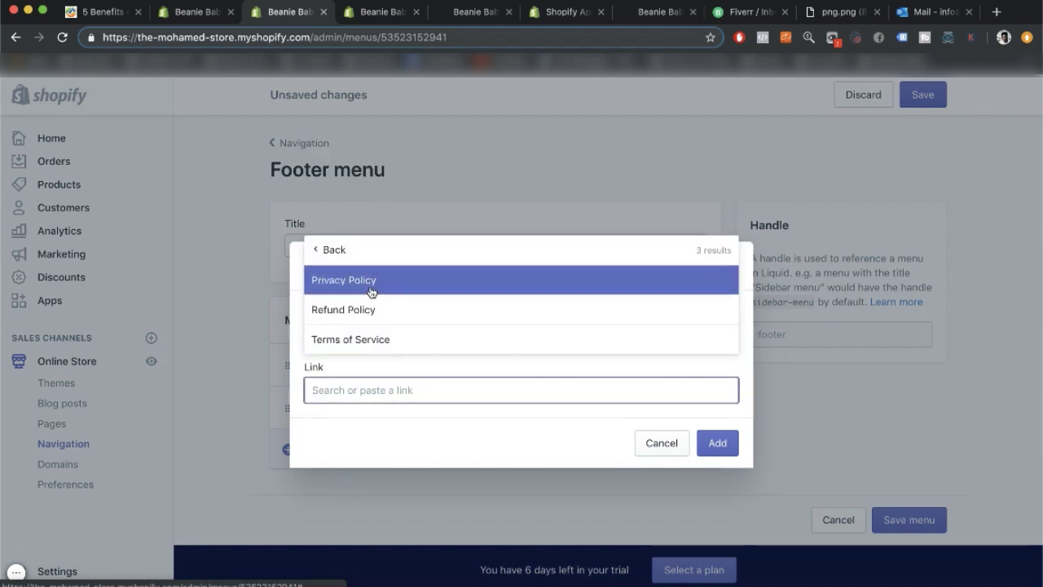
click(370, 281)
click(717, 448)
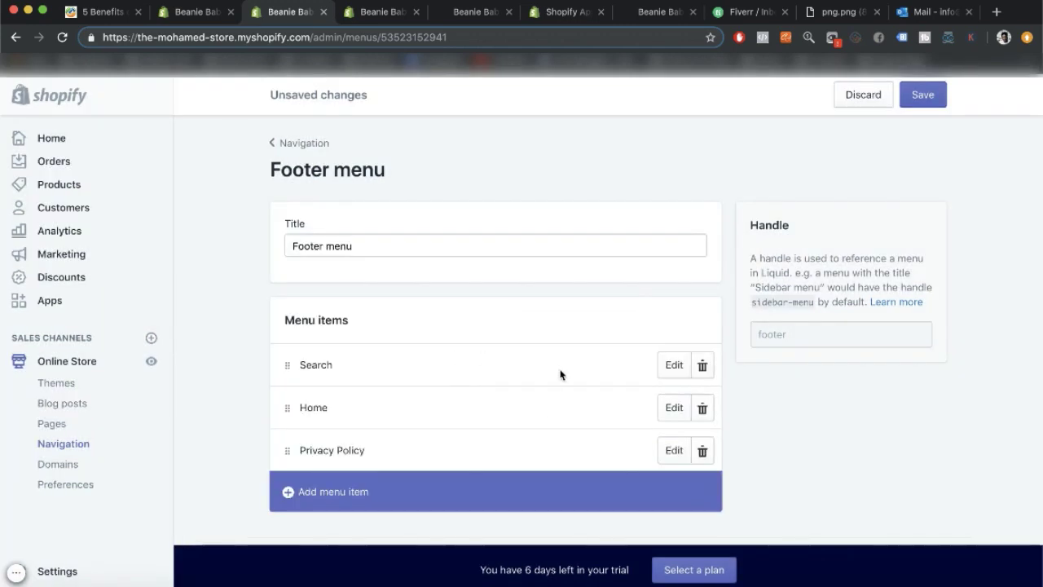
Add a Refund Policy footer item linked to the store's Refund Policy.
click(290, 491)
click(401, 344)
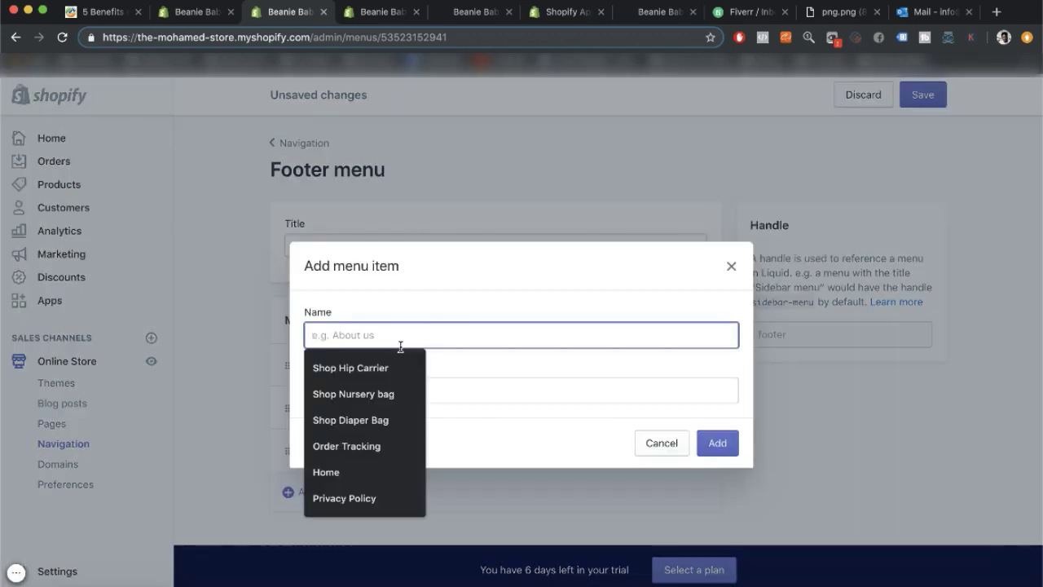
text(R)
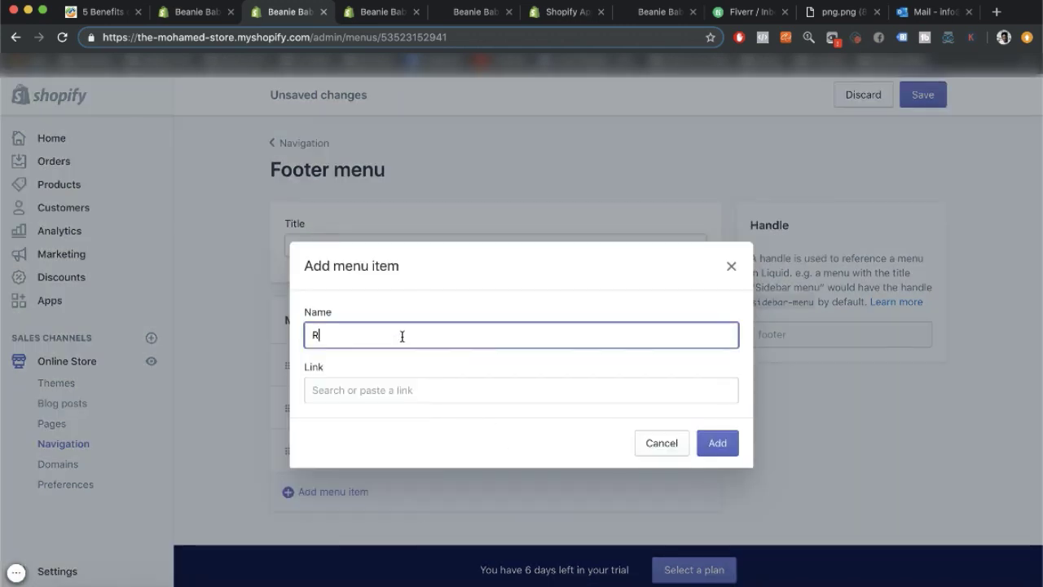
text(efund Policy)
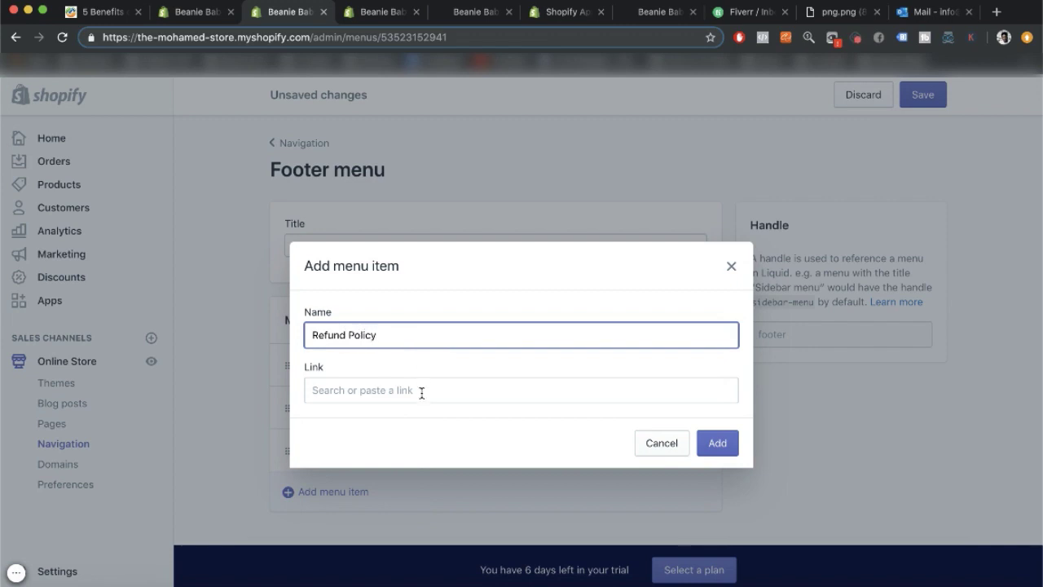
click(422, 393)
scroll(392, 456, down, 2)
click(372, 571)
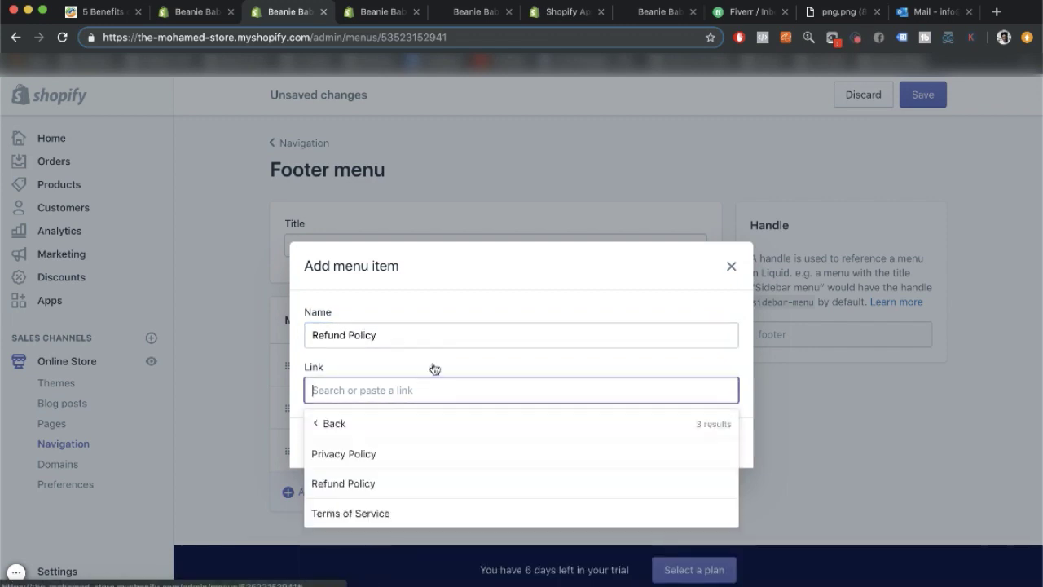
click(384, 483)
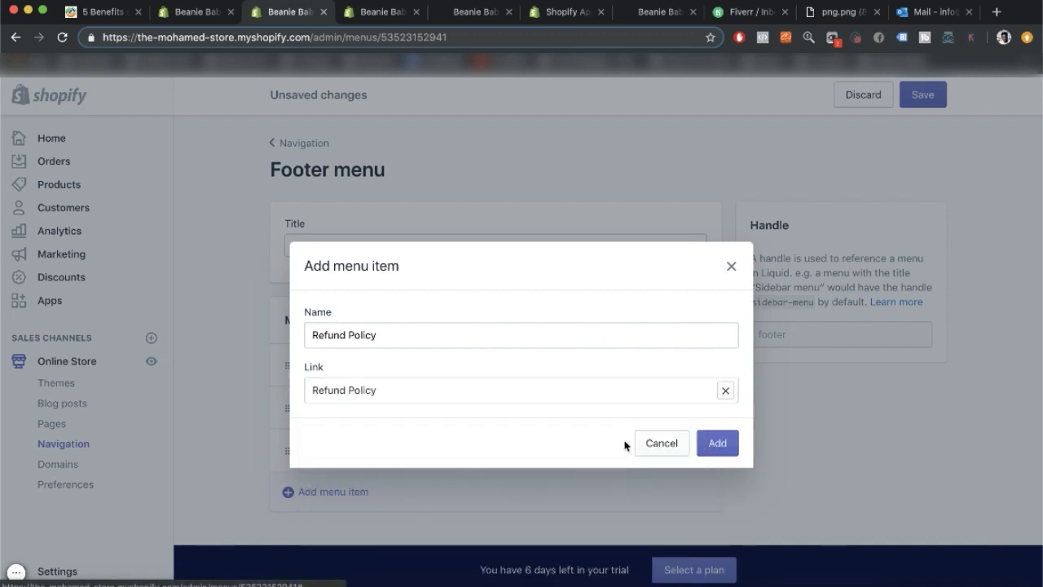
click(713, 445)
Add a Terms of Service footer item linked to the Terms of Service policy.
scroll(482, 428, down, 2)
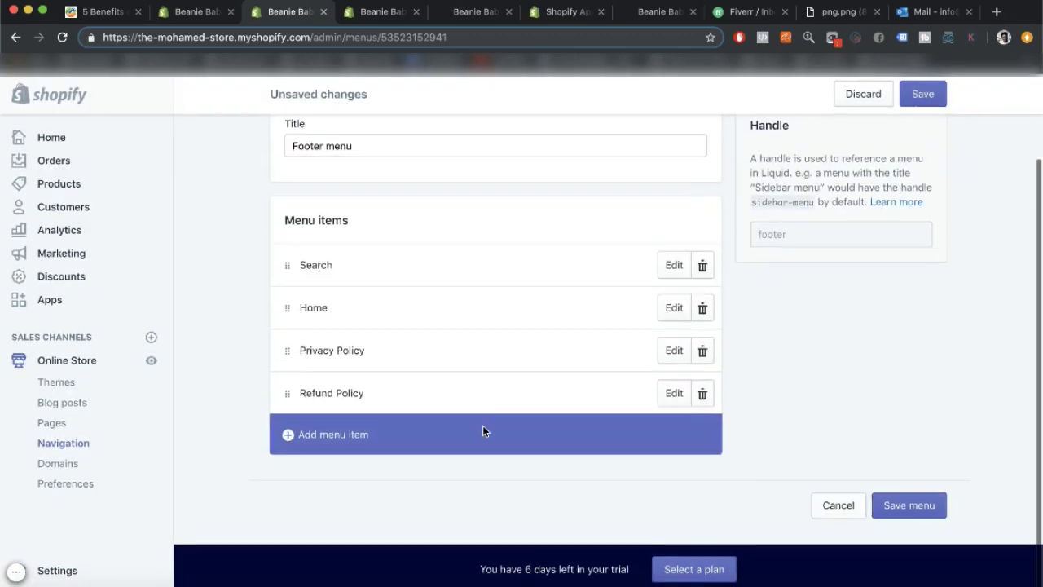
click(335, 440)
click(347, 337)
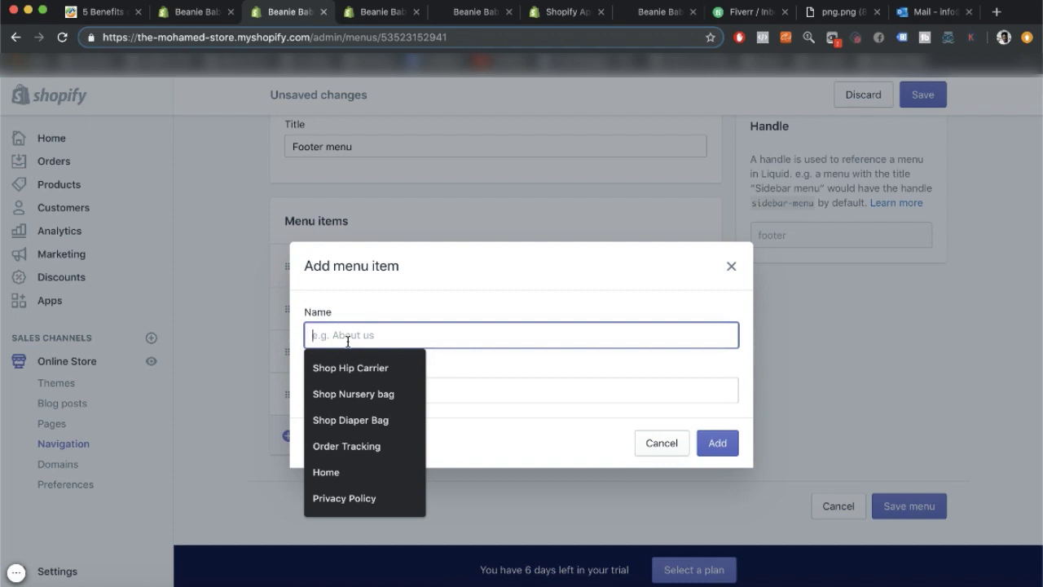
text(Terms of Se)
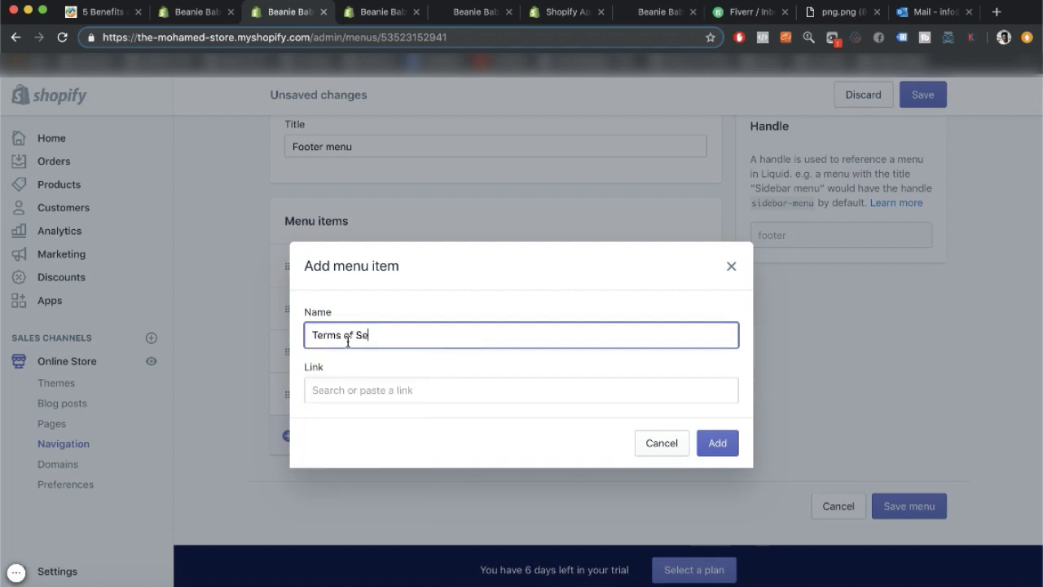
text(rvice)
click(378, 389)
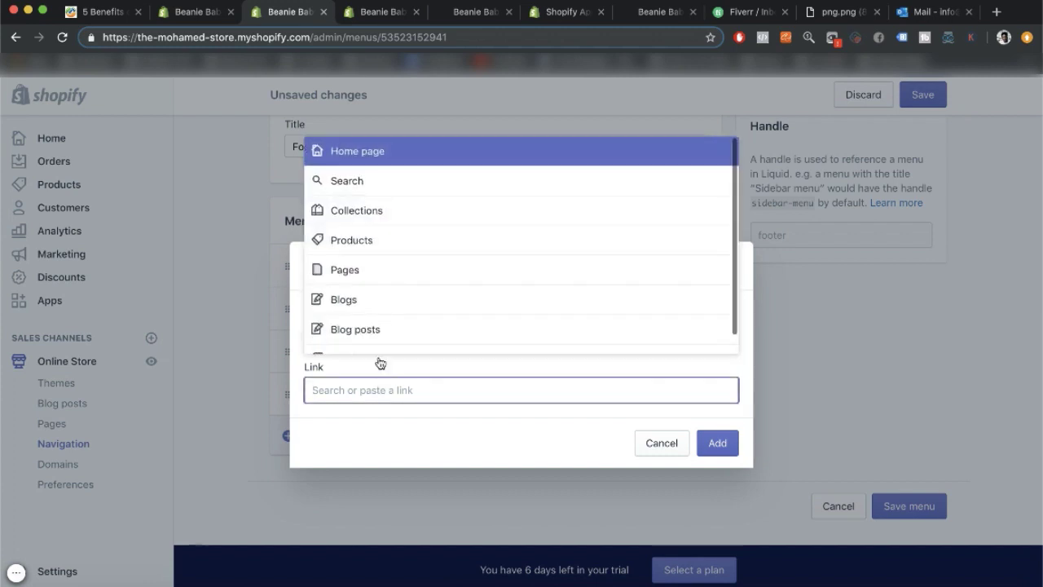
click(369, 337)
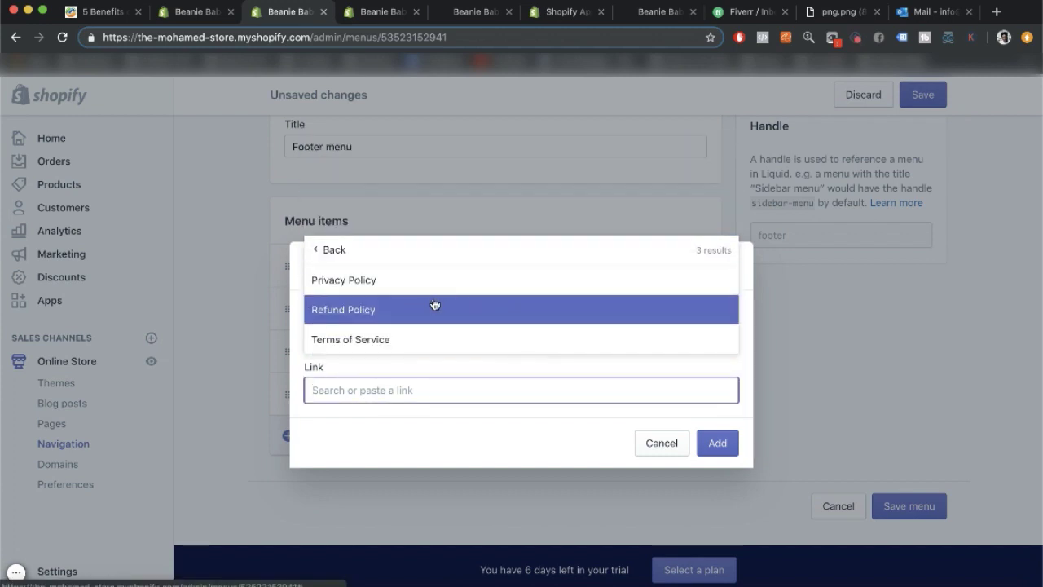
click(415, 341)
click(717, 375)
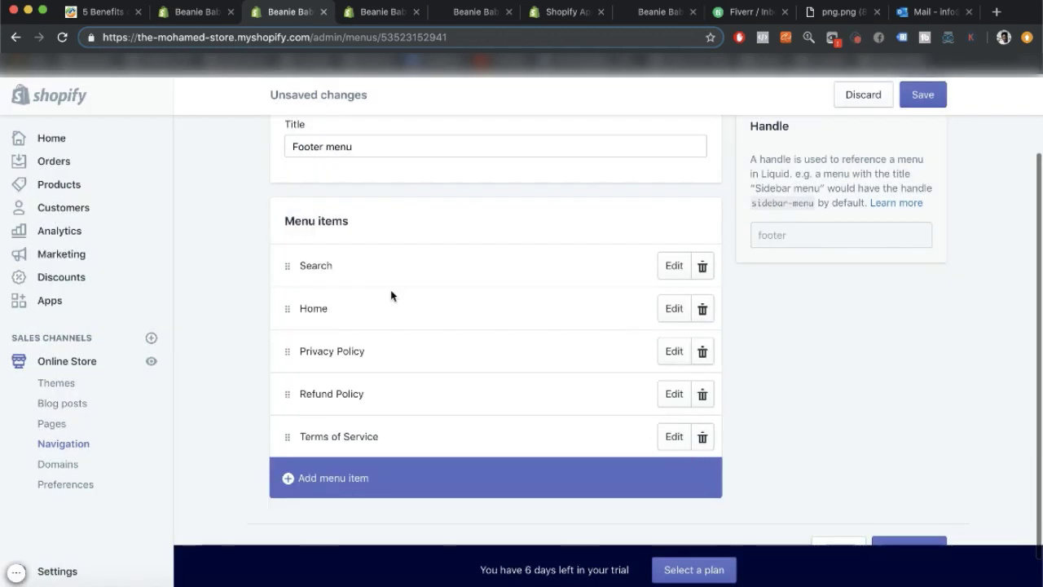
scroll(322, 258, up, 2)
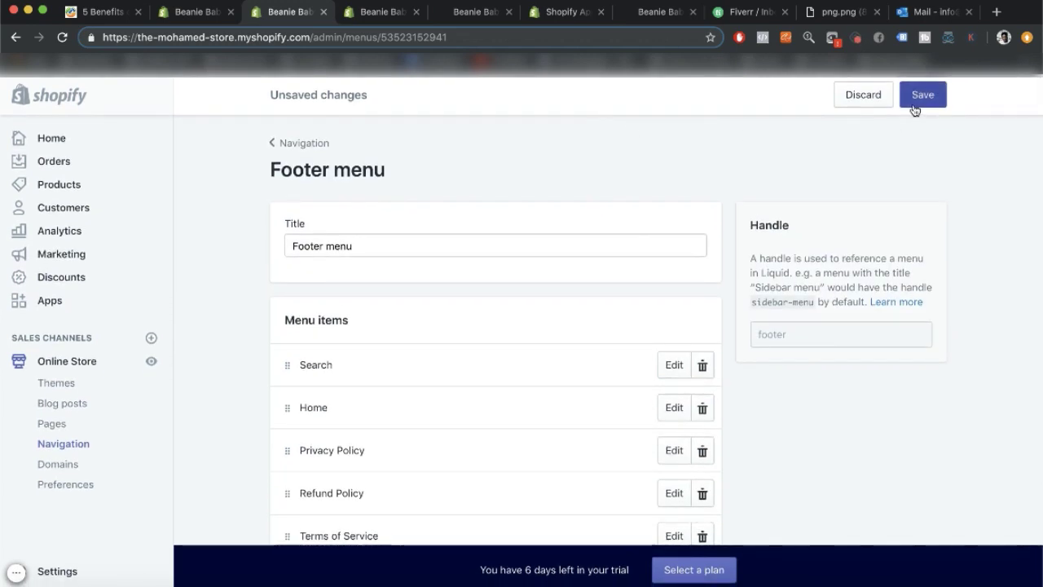
Save the footer menu and return to the list of store menus.
click(913, 108)
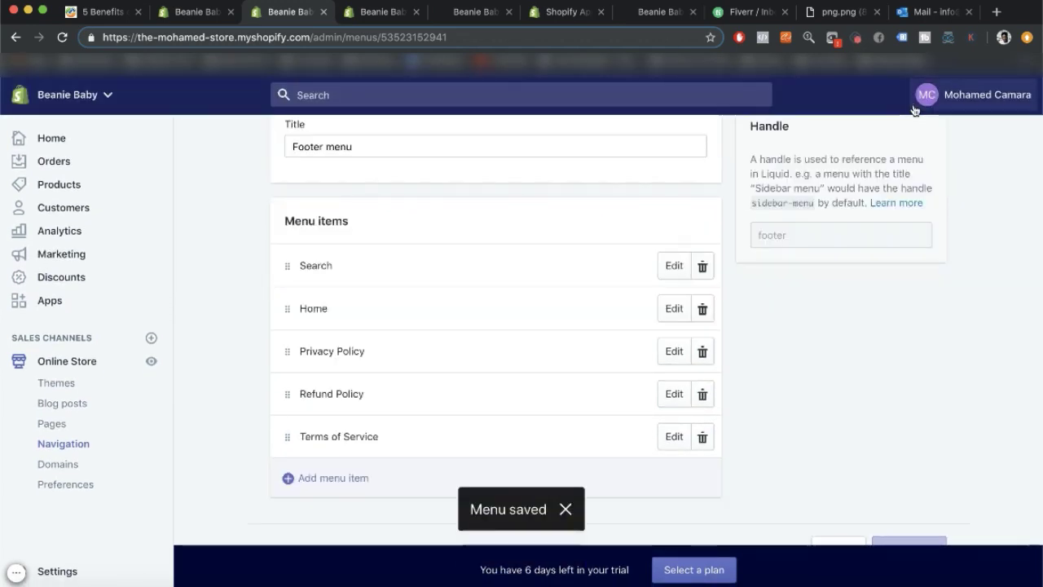
scroll(220, 209, up, 3)
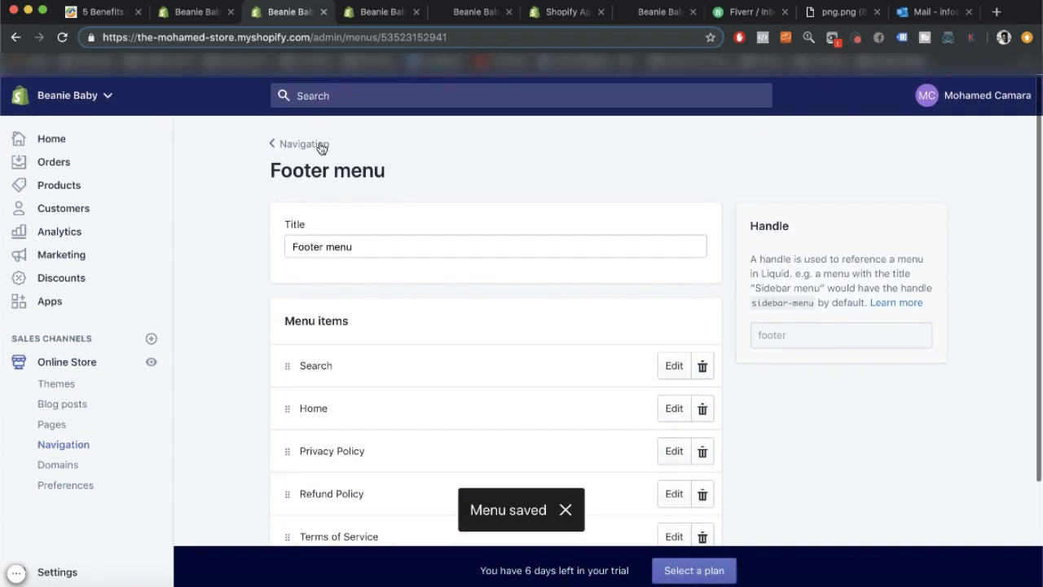
click(321, 146)
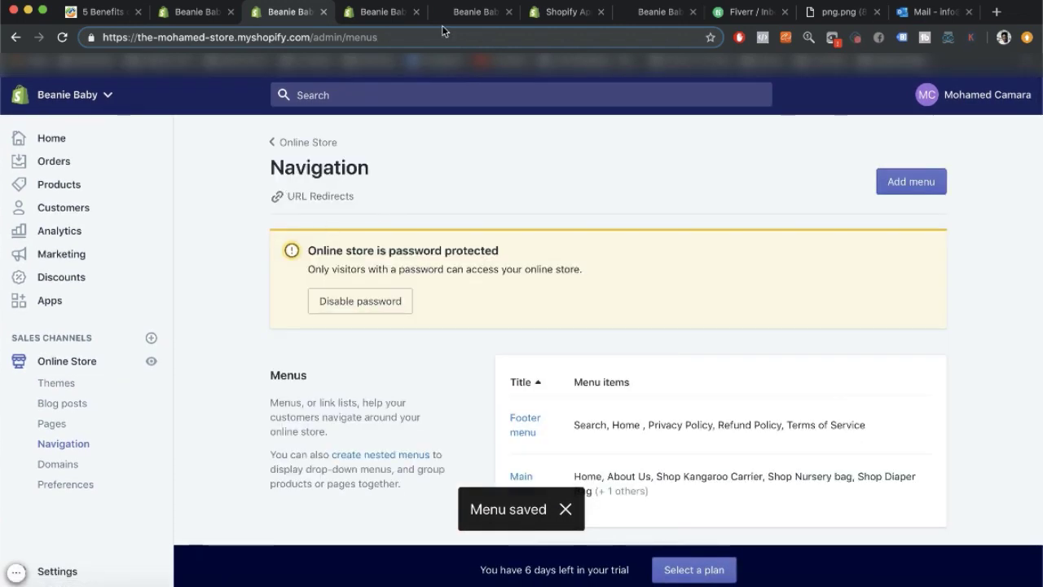
Close the Tracktor and Navigation tabs, leaving the home page theme editor showing.
click(395, 16)
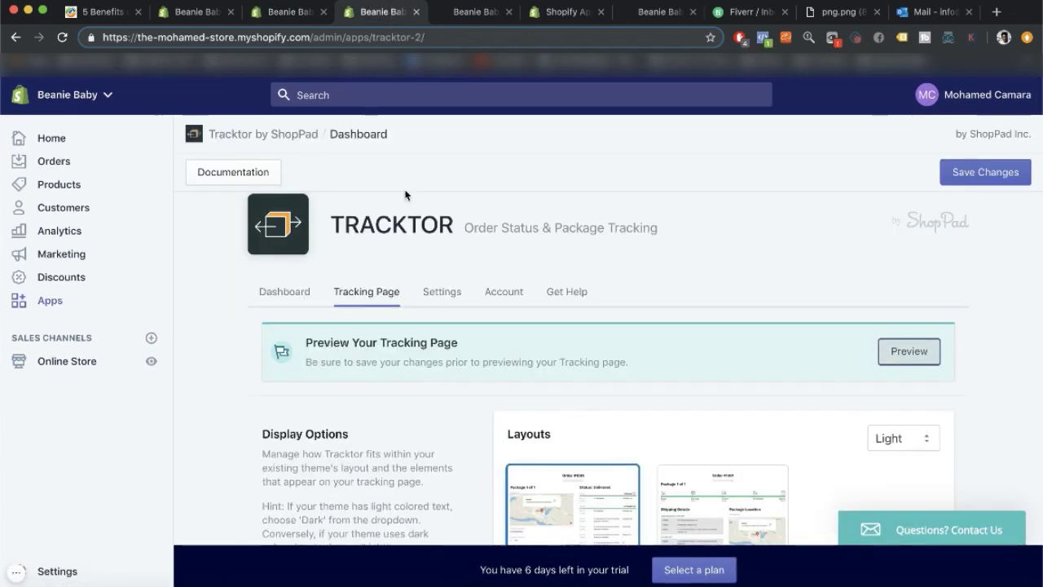
click(186, 12)
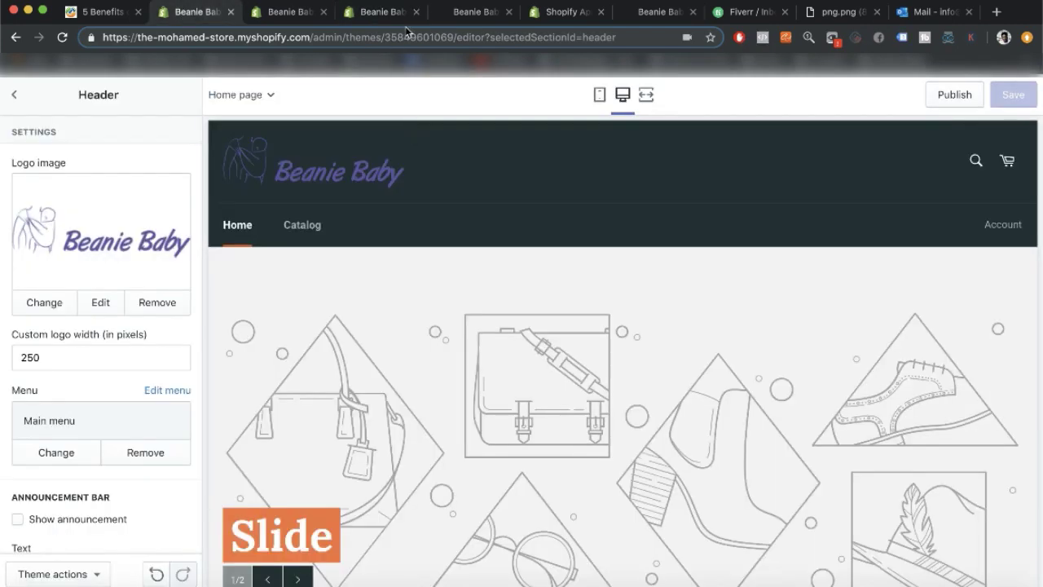
click(400, 18)
click(417, 11)
click(303, 13)
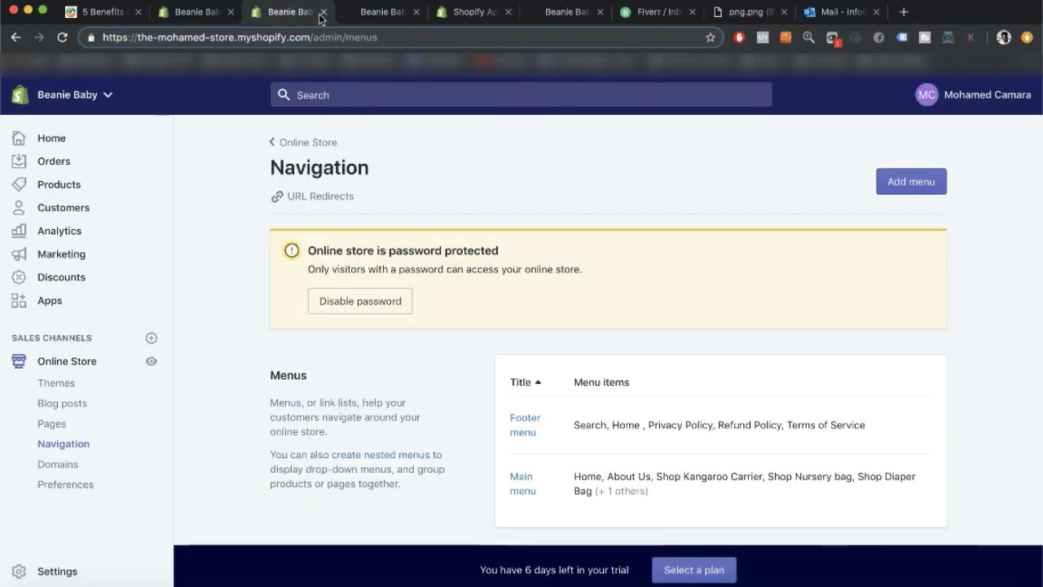
click(322, 12)
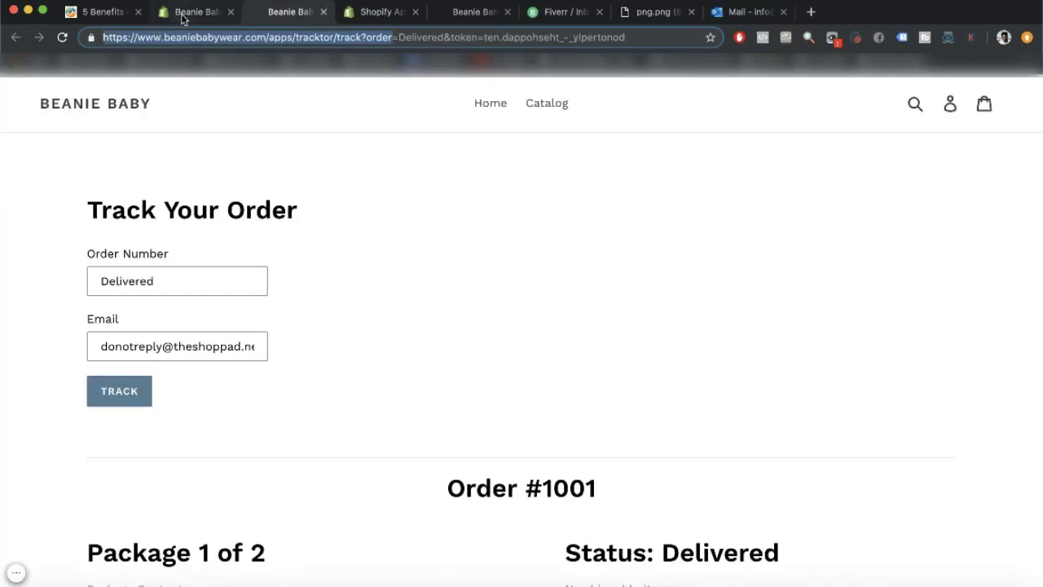
click(185, 13)
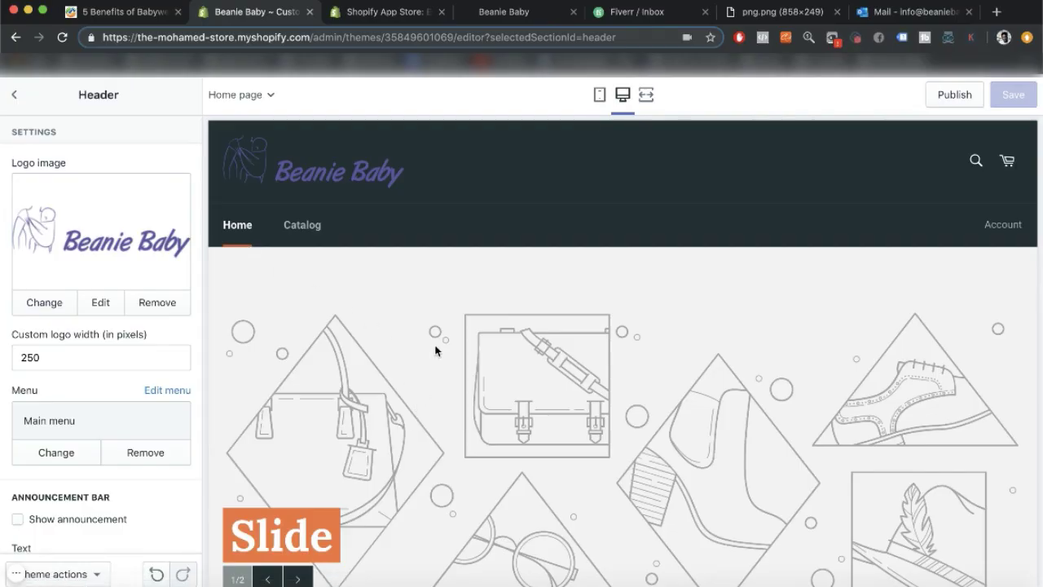
scroll(122, 277, down, 2)
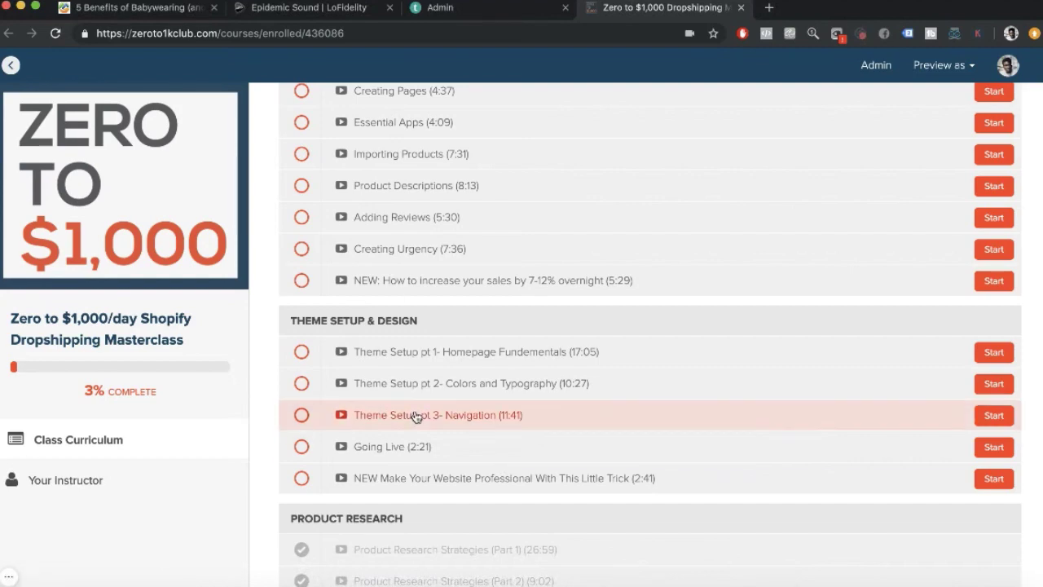
scroll(419, 443, down, 3)
scroll(419, 441, down, 8)
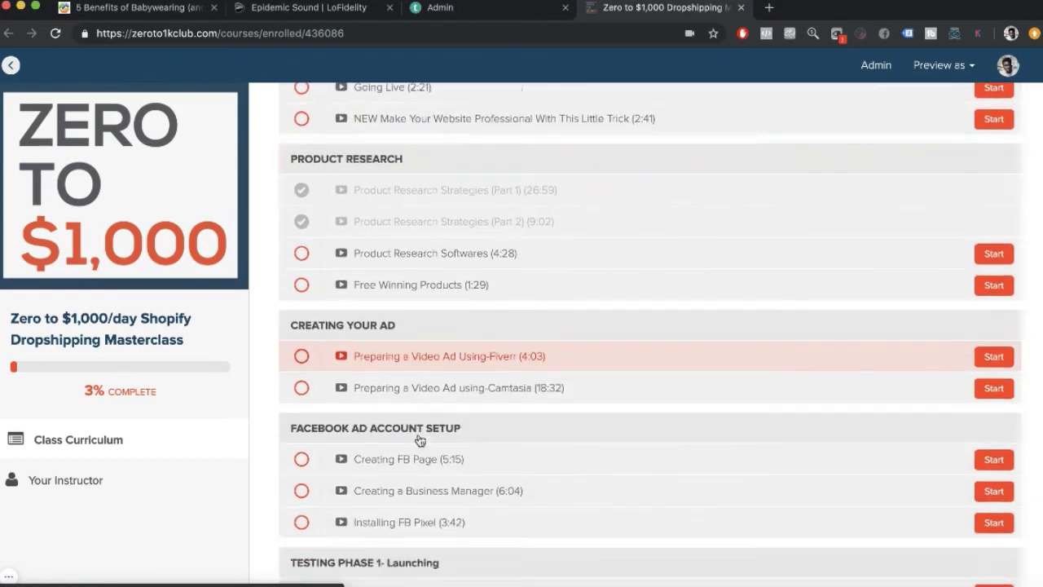
scroll(419, 439, up, 10)
scroll(419, 440, down, 4)
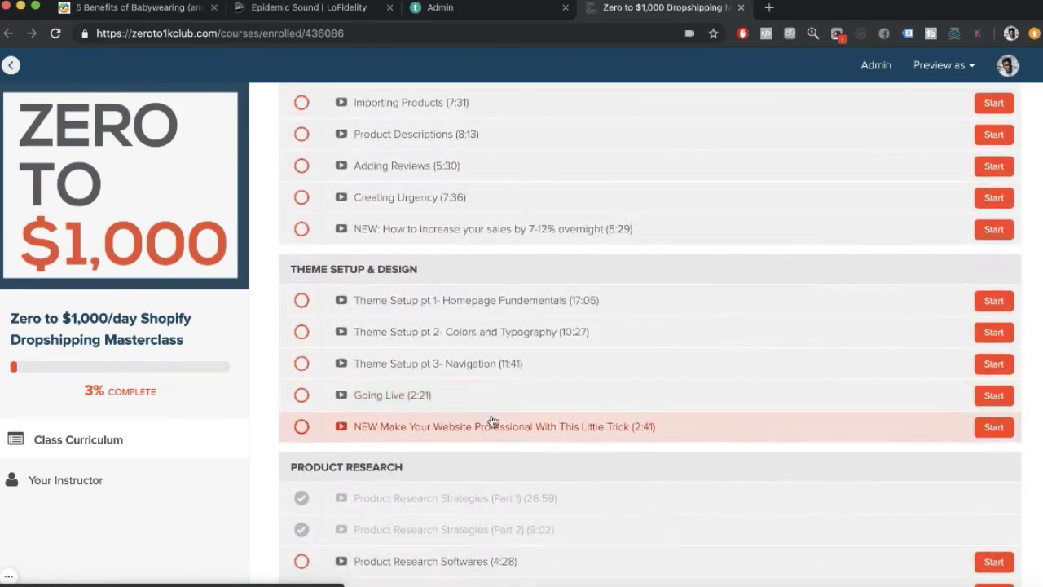
scroll(758, 407, down, 12)
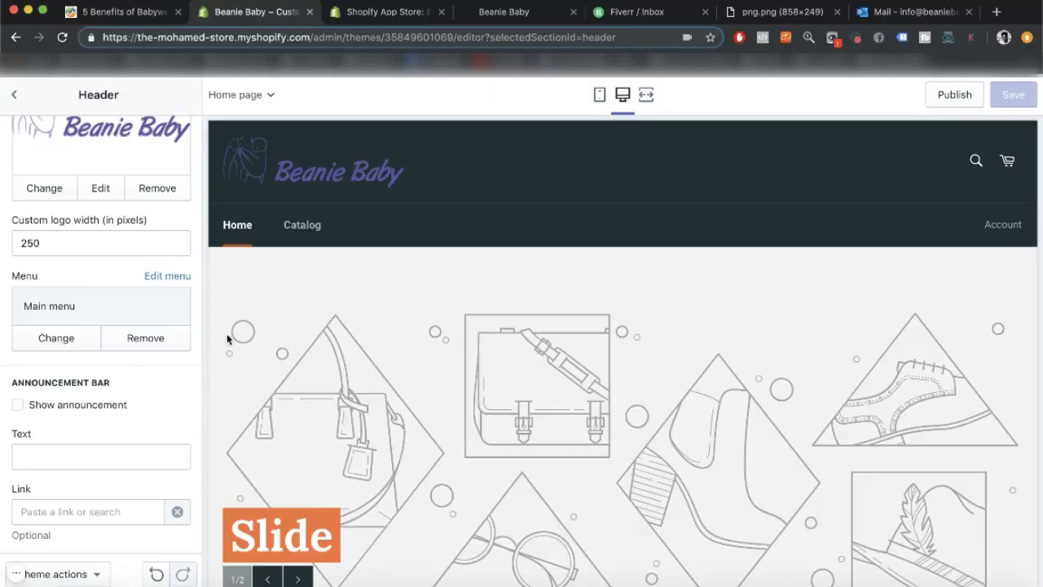
Scroll the theme editor back up to the header section.
scroll(139, 409, up, 2)
Reload the theme editor and toggle dynamic checkout for the featured Baby Boom carrier.
key(super+r)
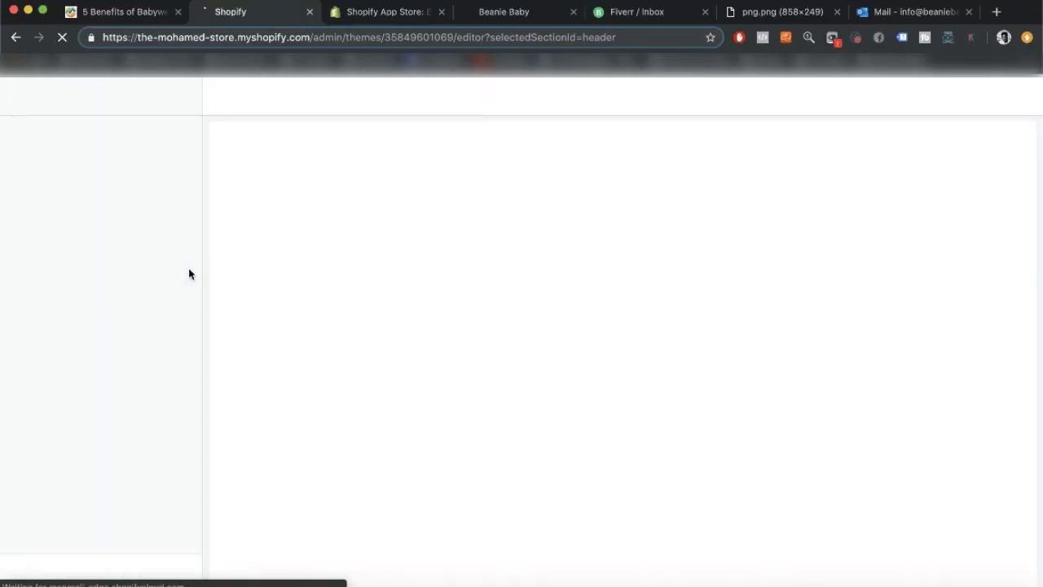
scroll(73, 436, down, 2)
click(155, 456)
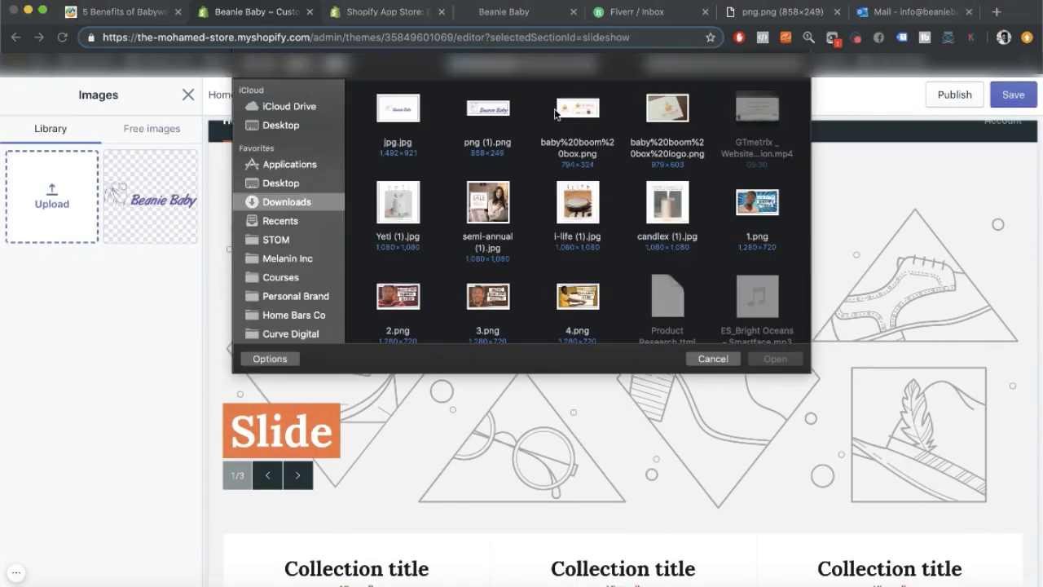
scroll(577, 212, down, 3)
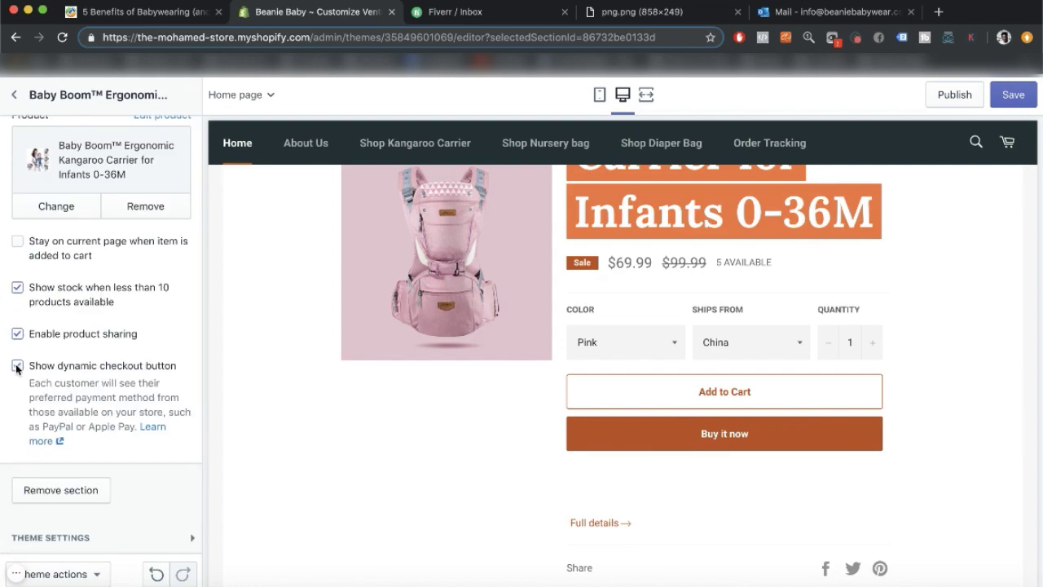
click(17, 366)
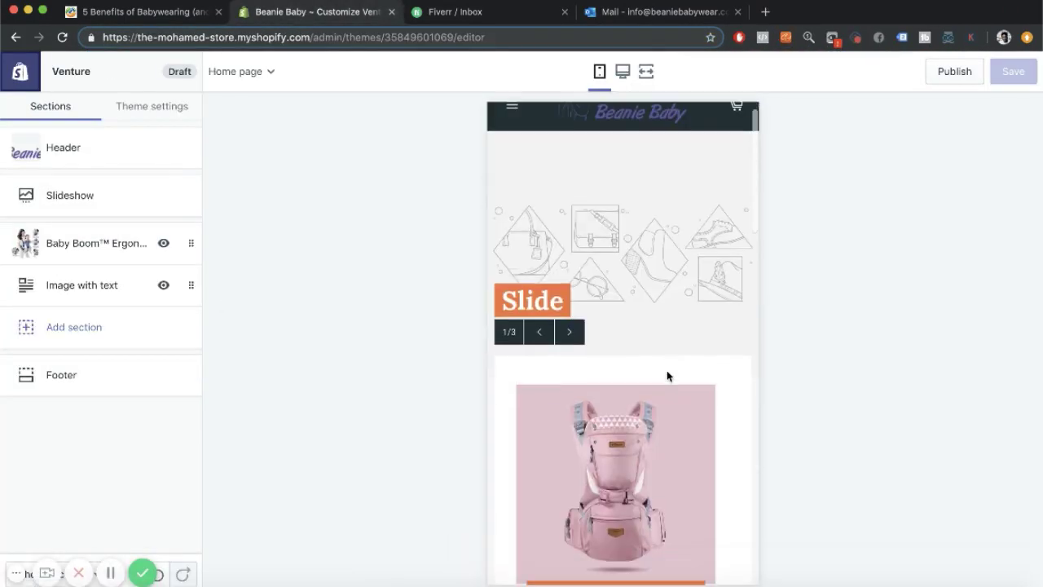
scroll(666, 370, down, 15)
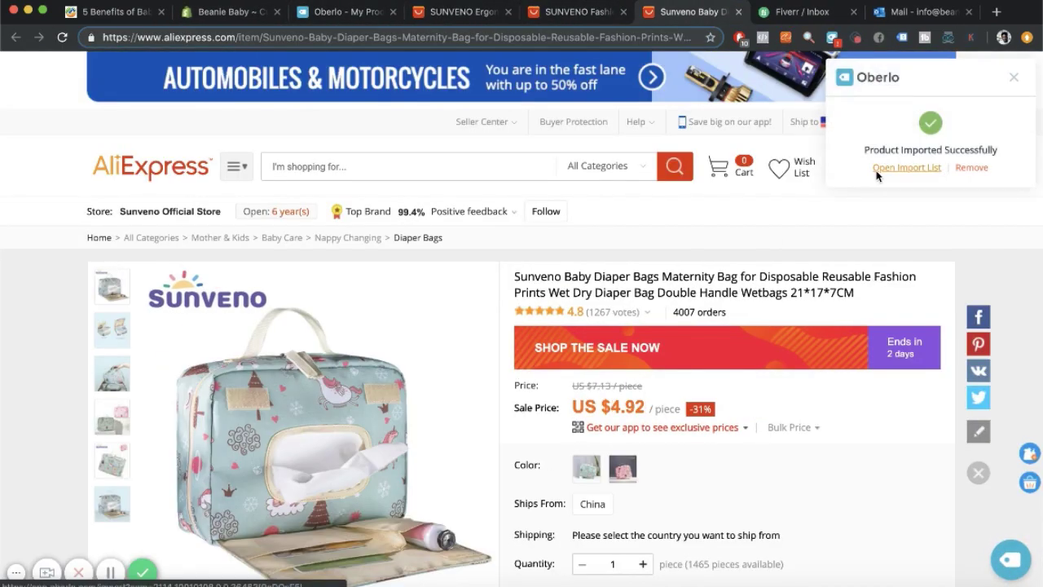
Open Oberlo's Import List of products waiting to be imported.
click(876, 170)
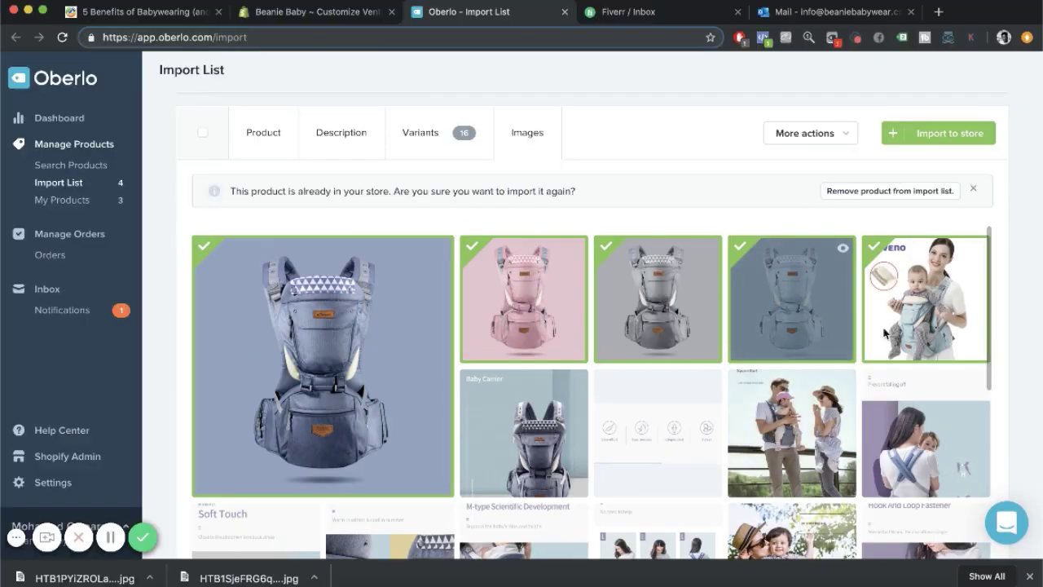
Save the carrier photo and the full-size X-type Design photo to the desktop.
click(604, 275)
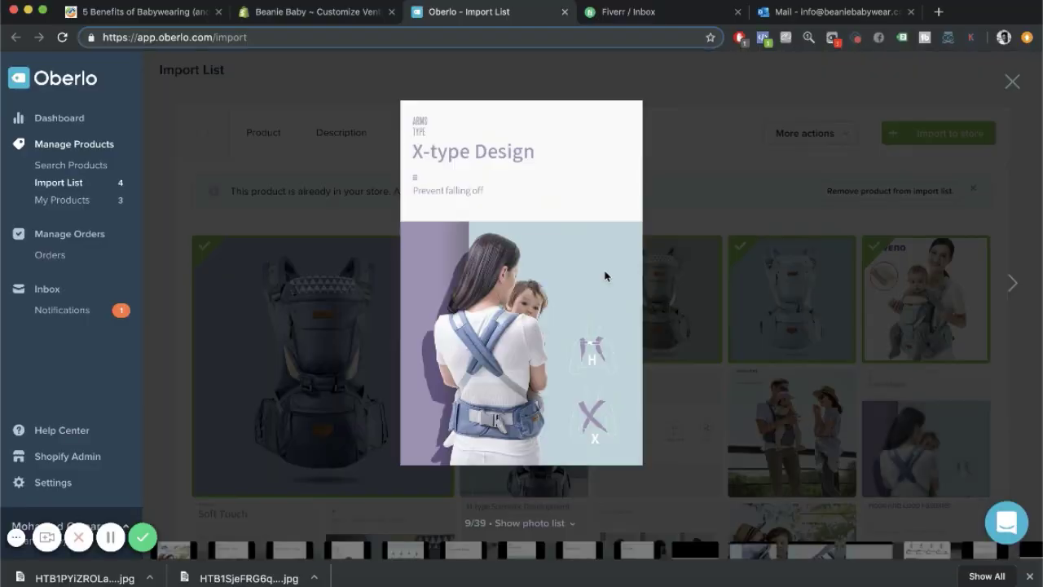
right_click(606, 276)
click(642, 301)
key(Return)
click(85, 577)
click(629, 216)
right_click(497, 259)
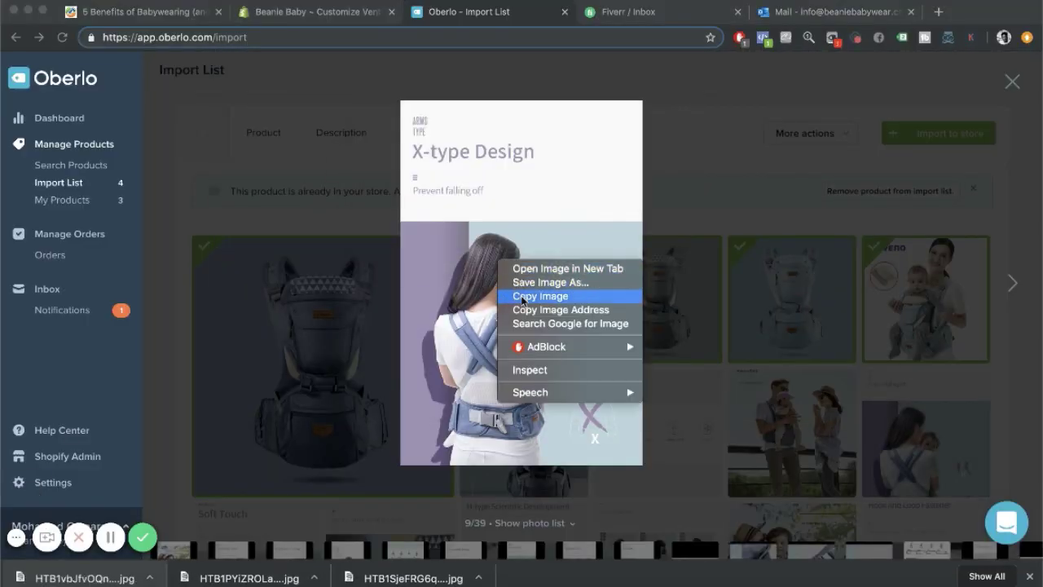
click(538, 269)
key(super+s)
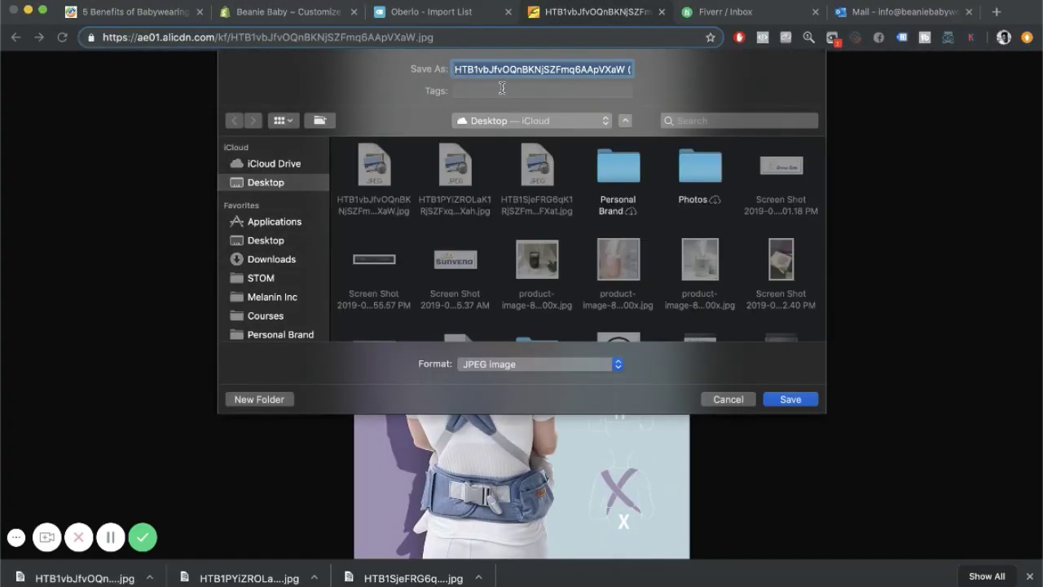
key(Return)
click(1029, 577)
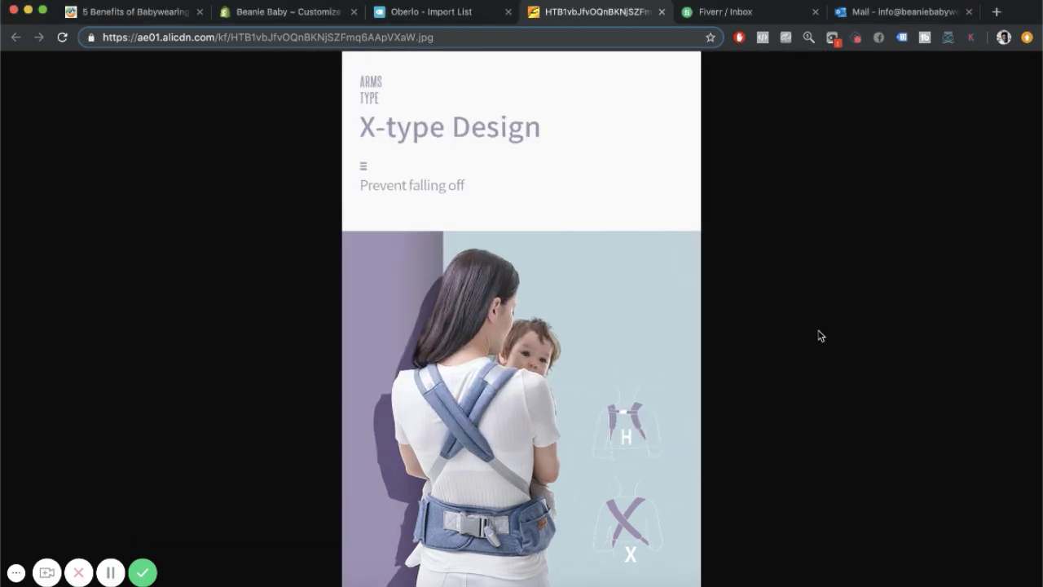
Screenshot the X-type Design, Easy to Move, Soft Touch, Four Seasons and step grid photos.
drag(340, 113, 700, 586)
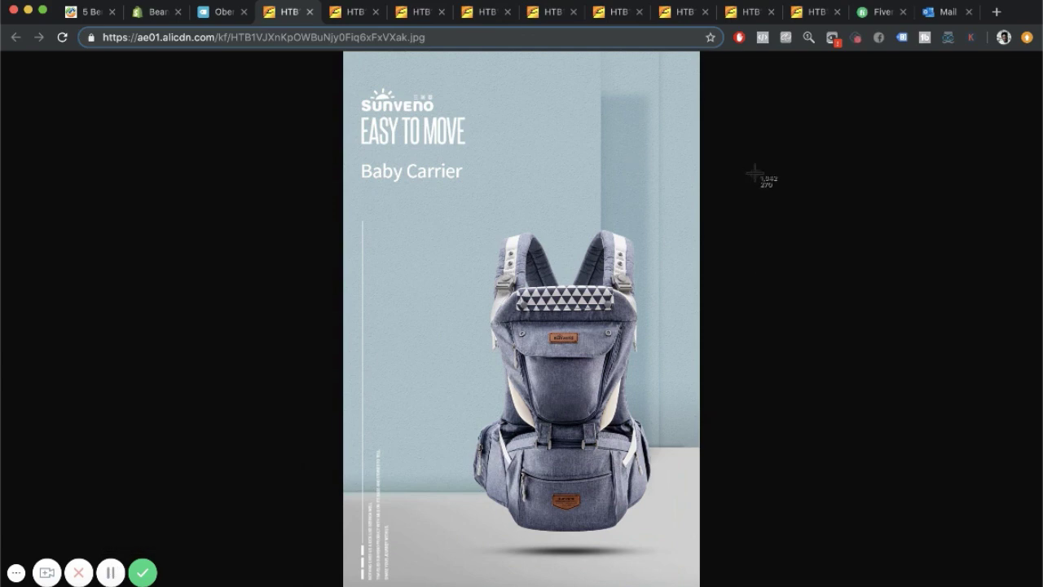
drag(344, 113, 700, 586)
click(354, 12)
drag(341, 93, 702, 442)
click(420, 12)
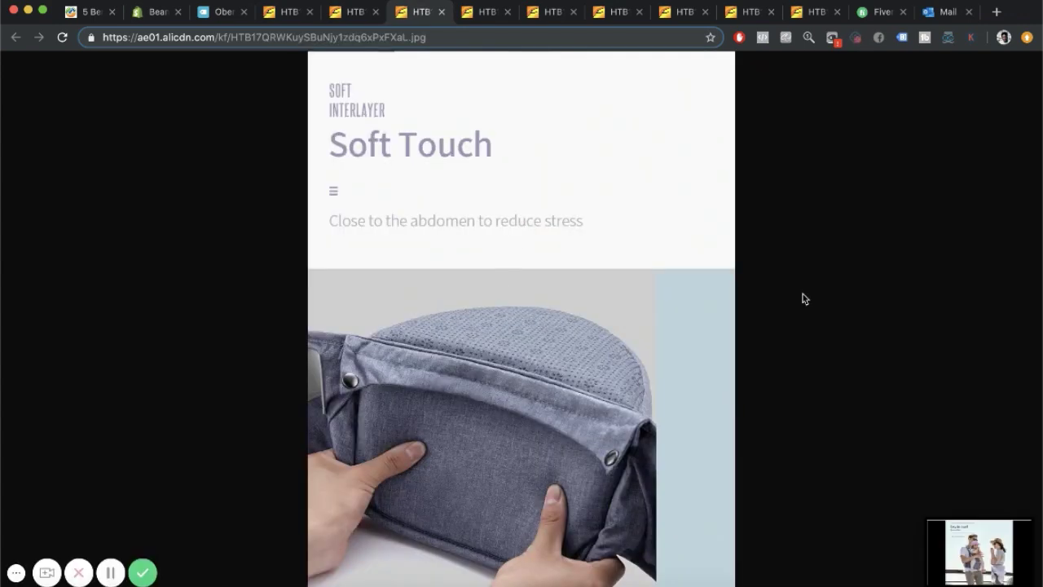
key(super+shift+4)
drag(316, 129, 531, 454)
click(487, 12)
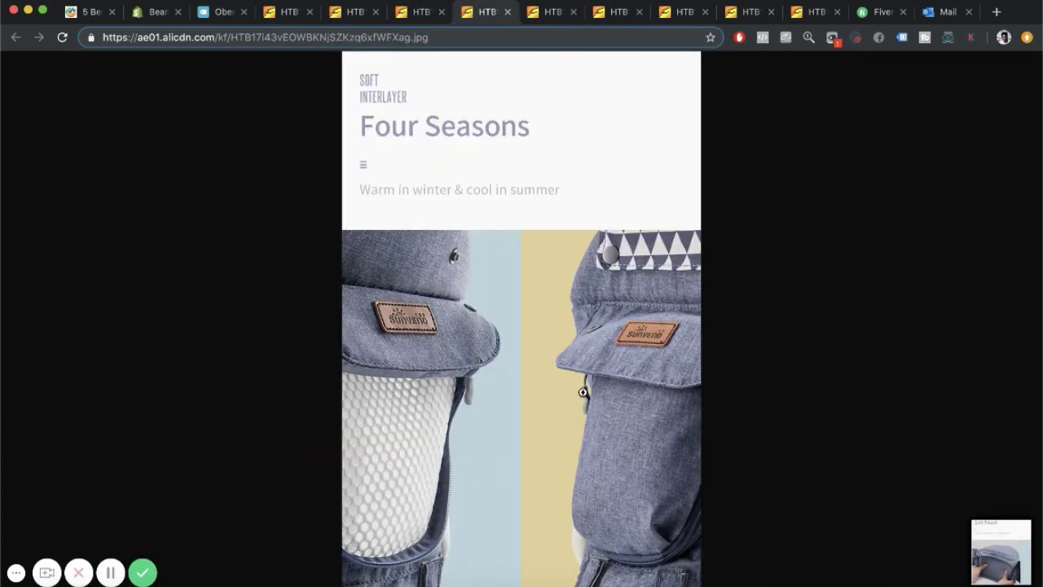
drag(341, 112, 701, 460)
key(ctrl+Tab)
drag(357, 215, 686, 586)
key(ctrl+Tab)
Screenshot the Windproof Cap, Non-slip Stool and Multi-purpose Storage images, then close the image tabs.
key(super+4)
click(659, 13)
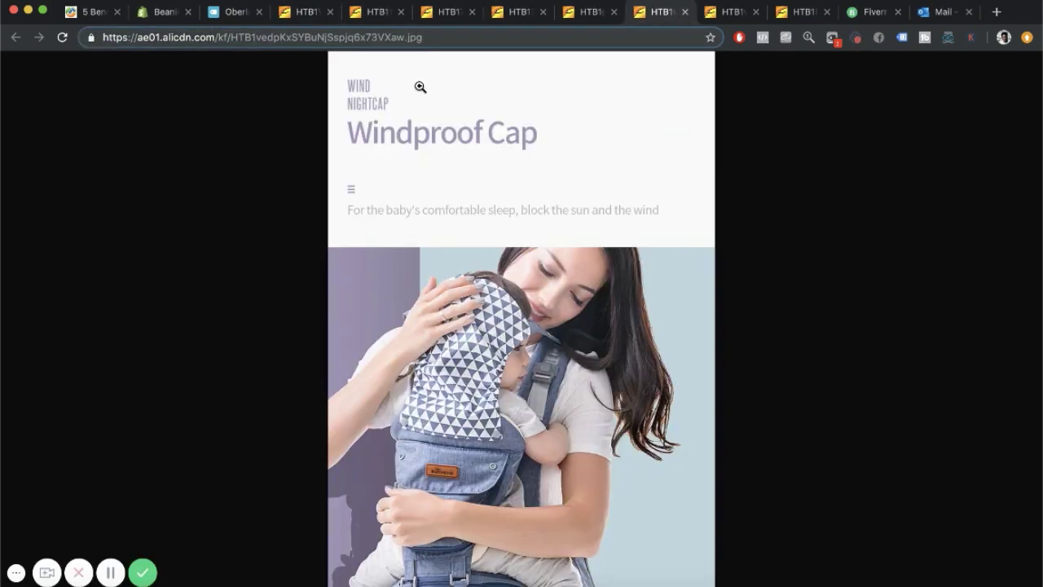
key(super+shift+4)
drag(327, 116, 714, 509)
key(ctrl+Tab)
key(super+shift+4)
drag(357, 105, 685, 575)
key(ctrl+Tab)
key(super+shift+4)
drag(329, 124, 718, 569)
click(307, 12)
click(330, 13)
click(330, 13)
click(330, 12)
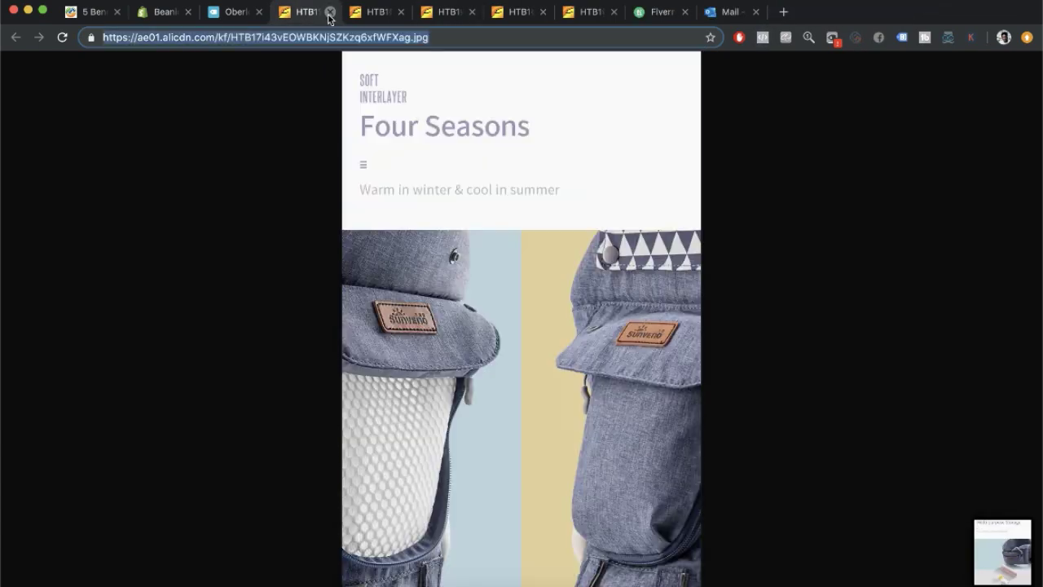
click(329, 12)
click(330, 12)
click(330, 12)
click(330, 13)
Open the mother-and-baby photo in its own tab, screenshot it, and return to Shopify.
scroll(753, 370, down, 2)
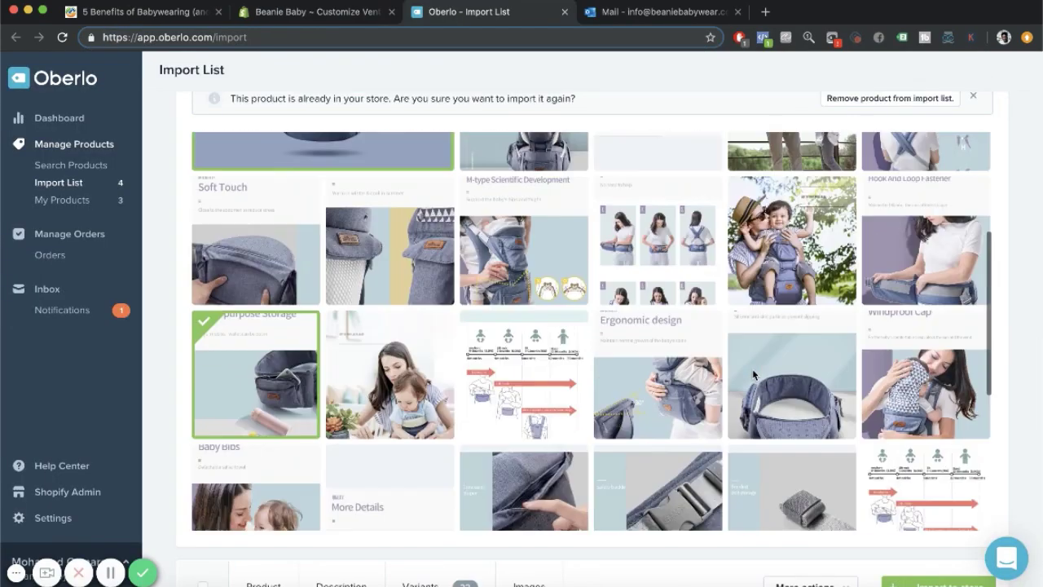
scroll(753, 369, up, 3)
click(843, 357)
right_click(543, 261)
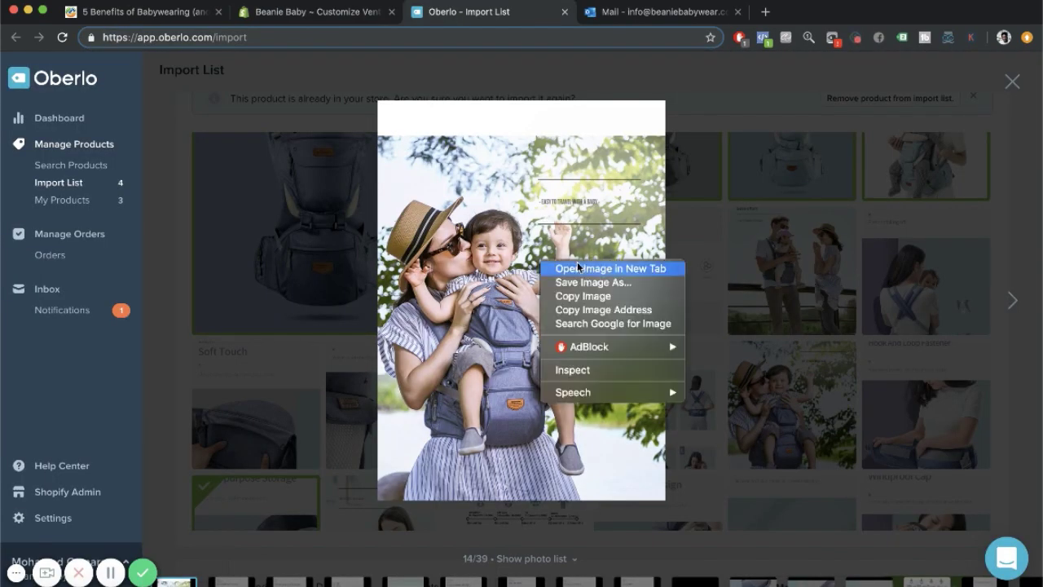
click(588, 268)
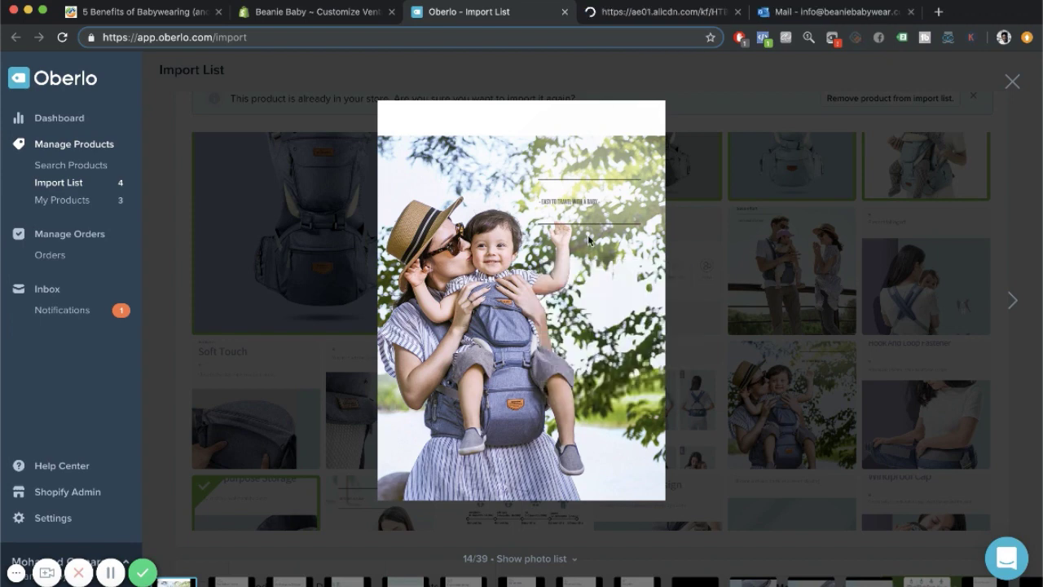
key(ctrl+Tab)
drag(326, 101, 719, 554)
click(738, 12)
click(317, 12)
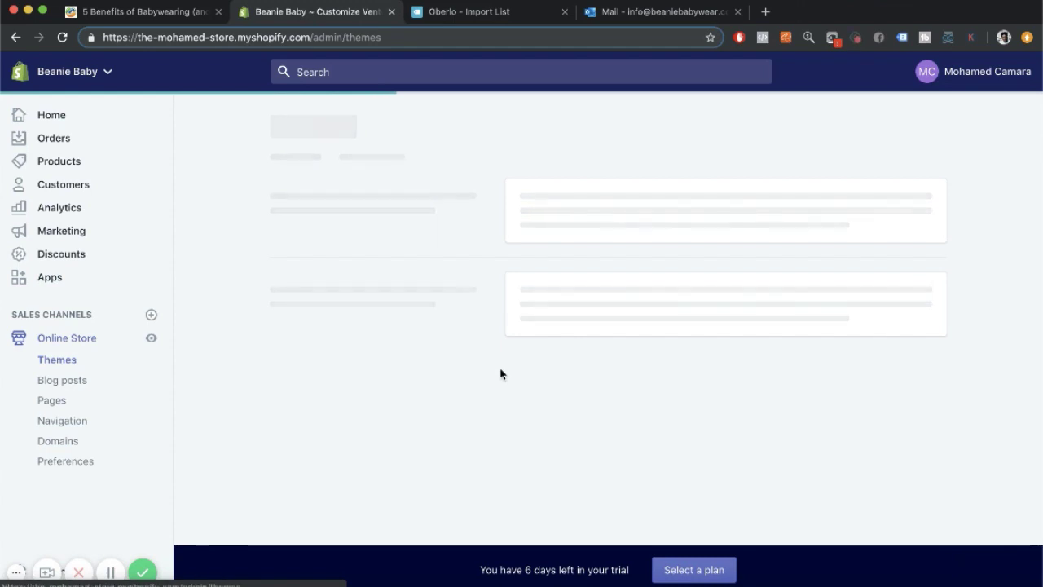
Open the theme editor and upload the ten carrier screenshots from the Desktop.
click(901, 330)
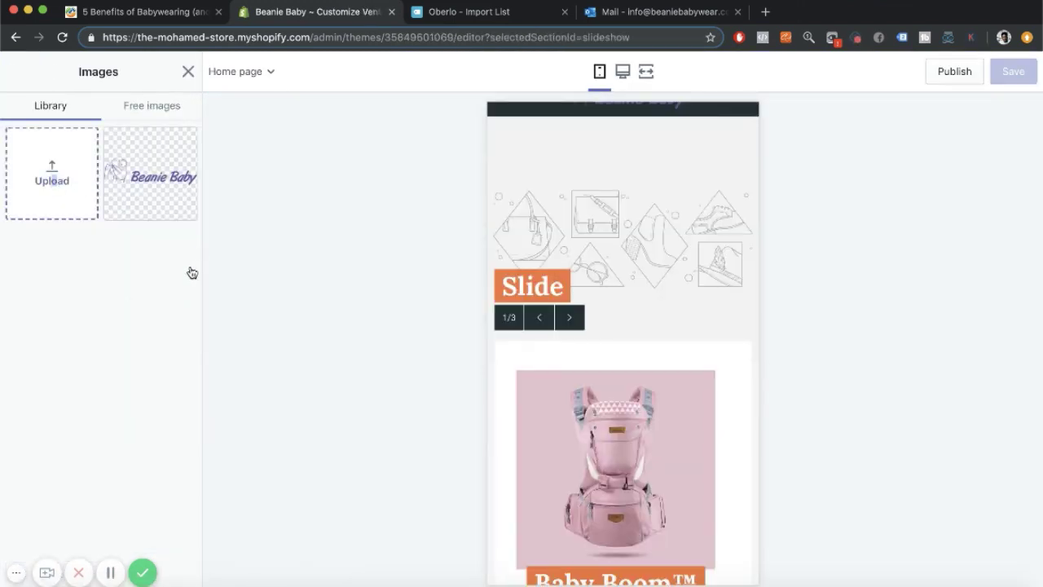
click(47, 176)
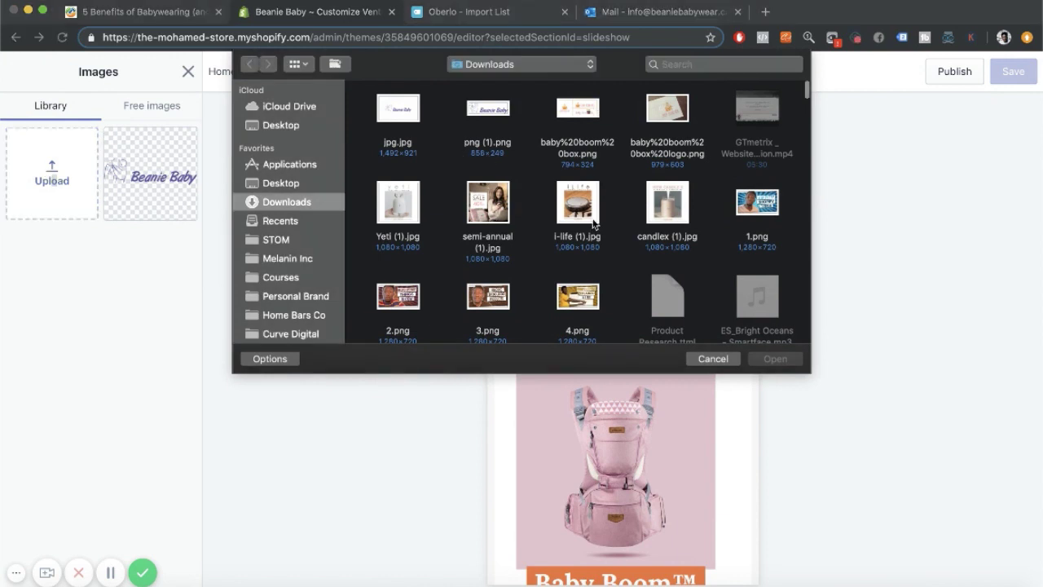
click(281, 183)
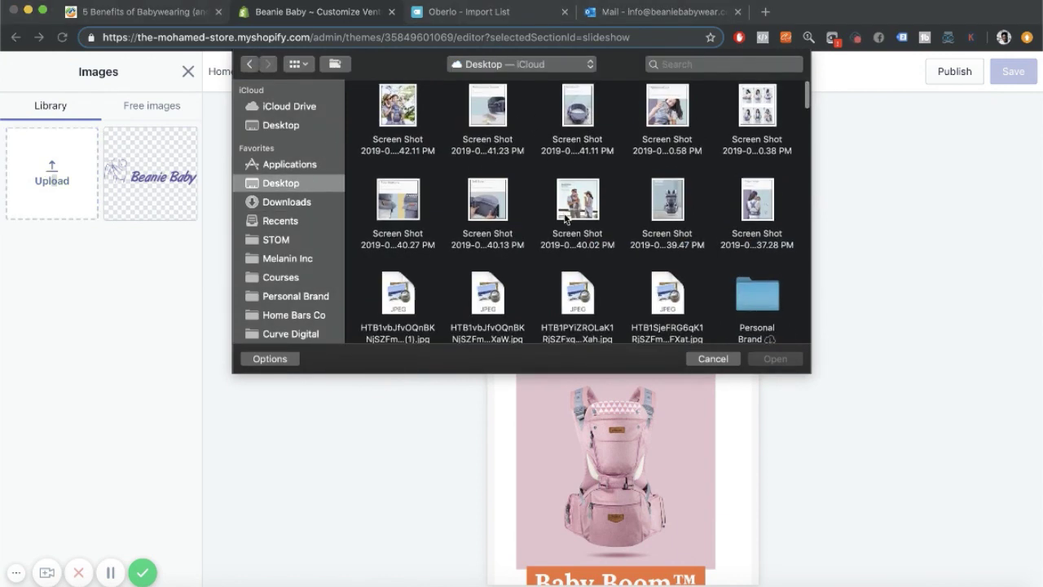
drag(778, 202, 352, 92)
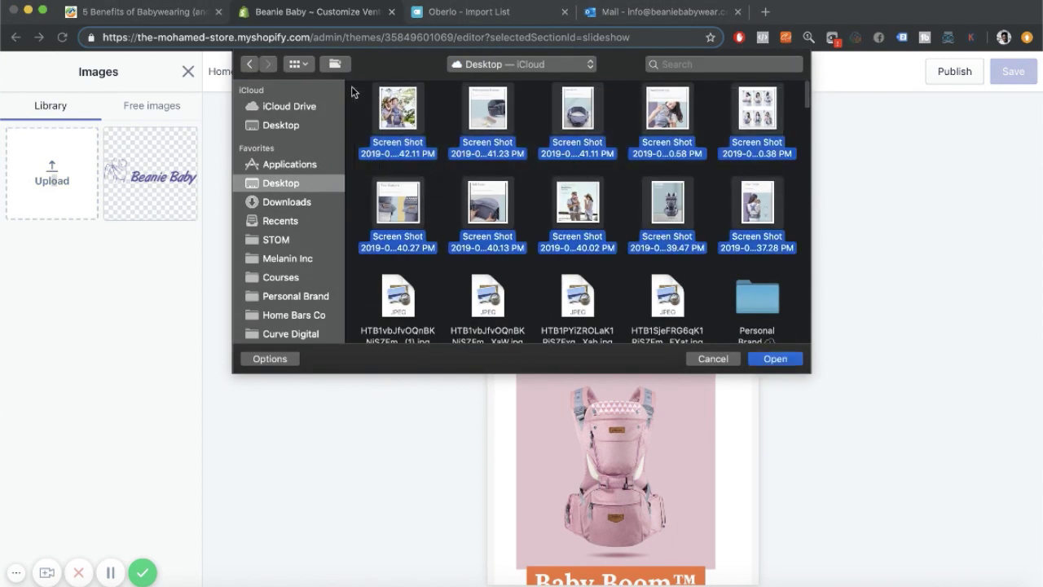
click(774, 359)
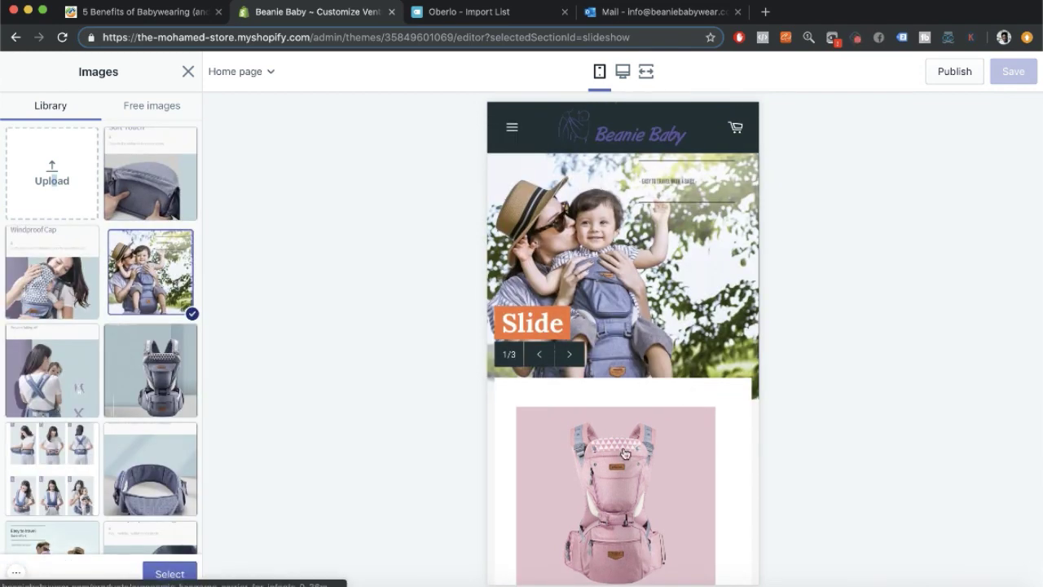
Apply the mother-and-baby photo and link the Shop Beanie Baby button to the first Baby Boom product.
click(169, 574)
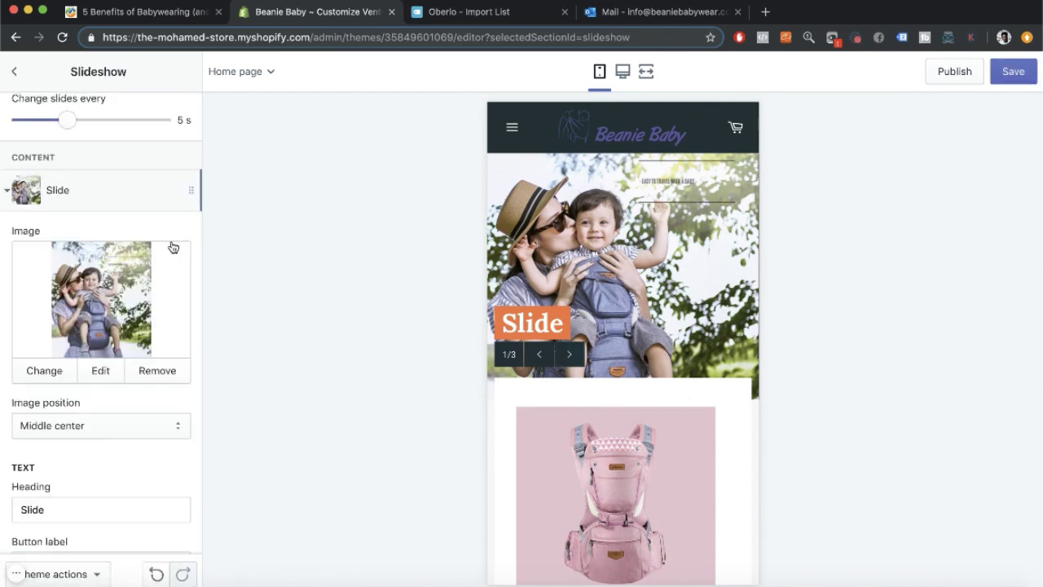
scroll(97, 434, down, 3)
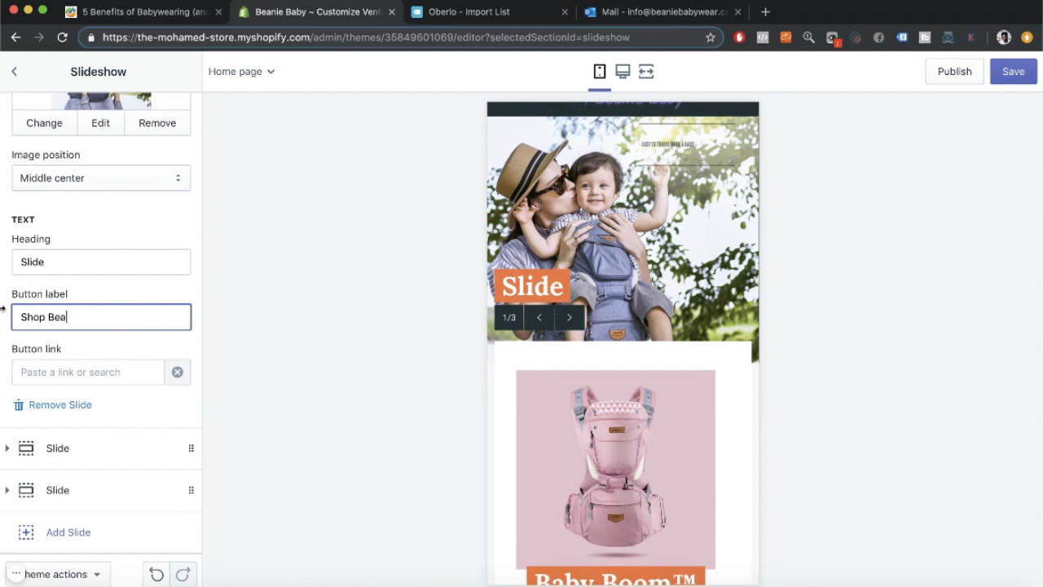
click(56, 380)
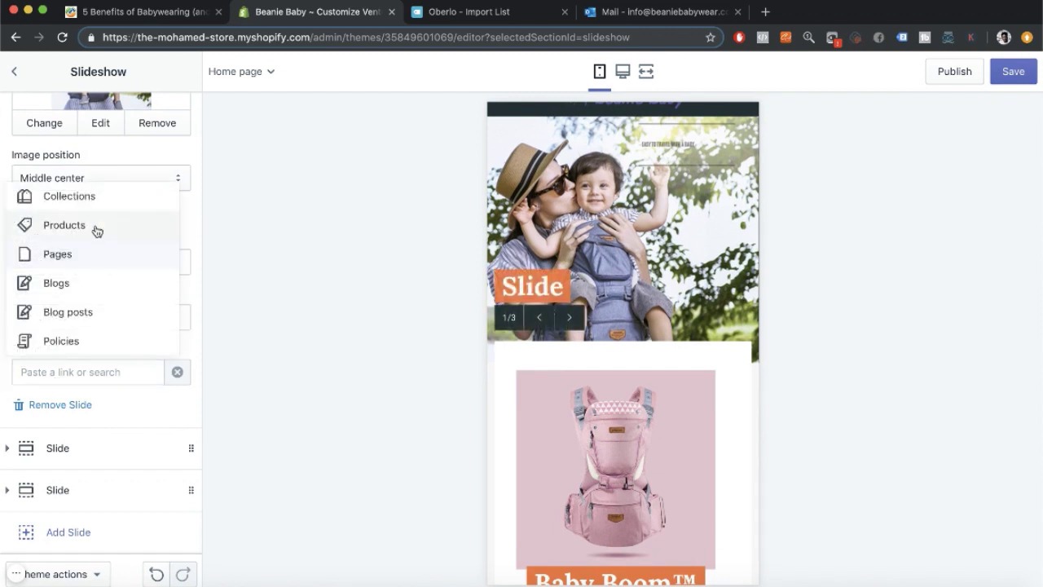
click(97, 230)
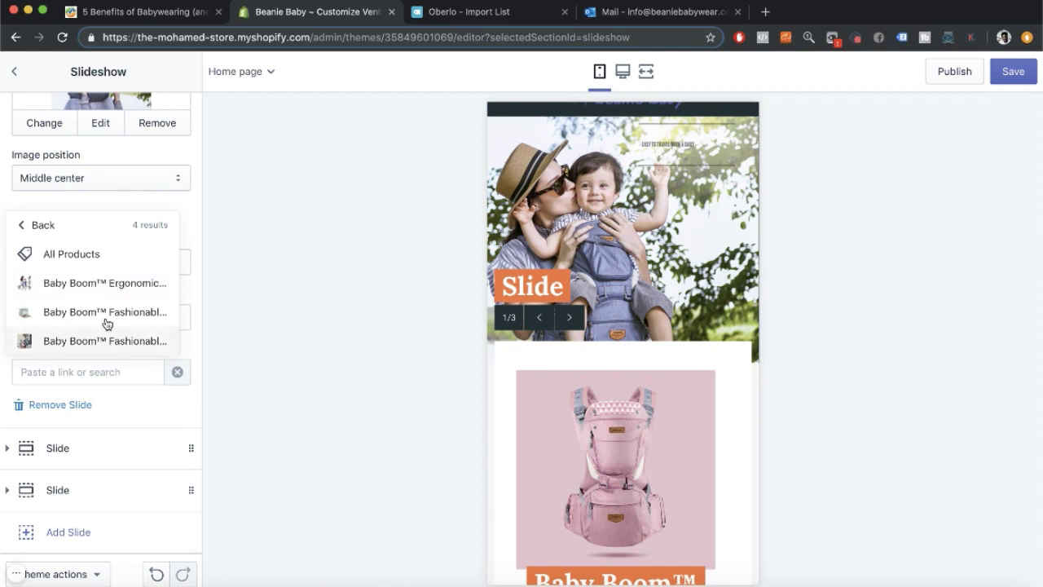
click(105, 284)
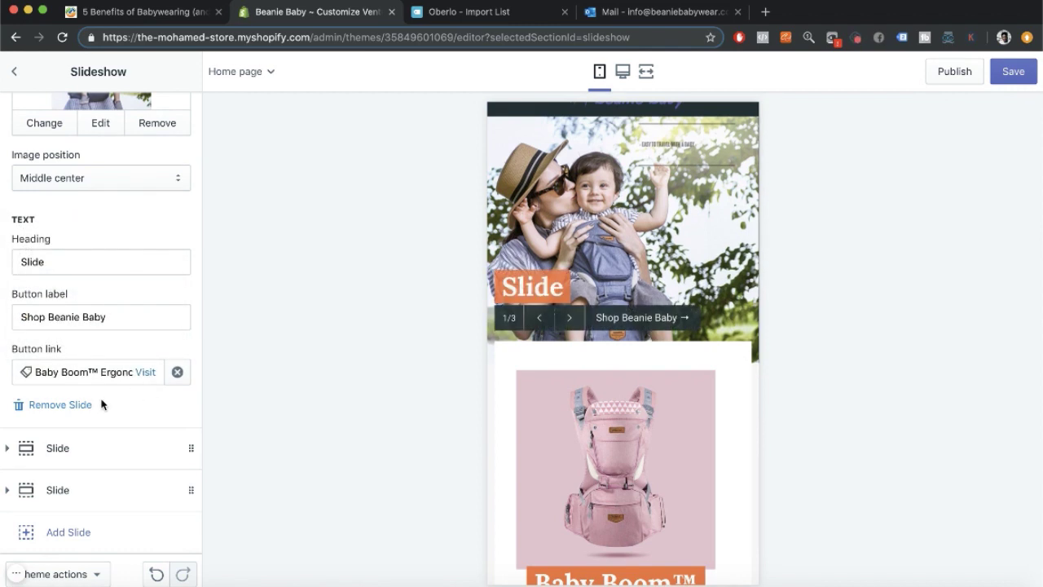
click(34, 450)
Give the second slide the Easy to travel couple carrier photo.
scroll(114, 368, up, 3)
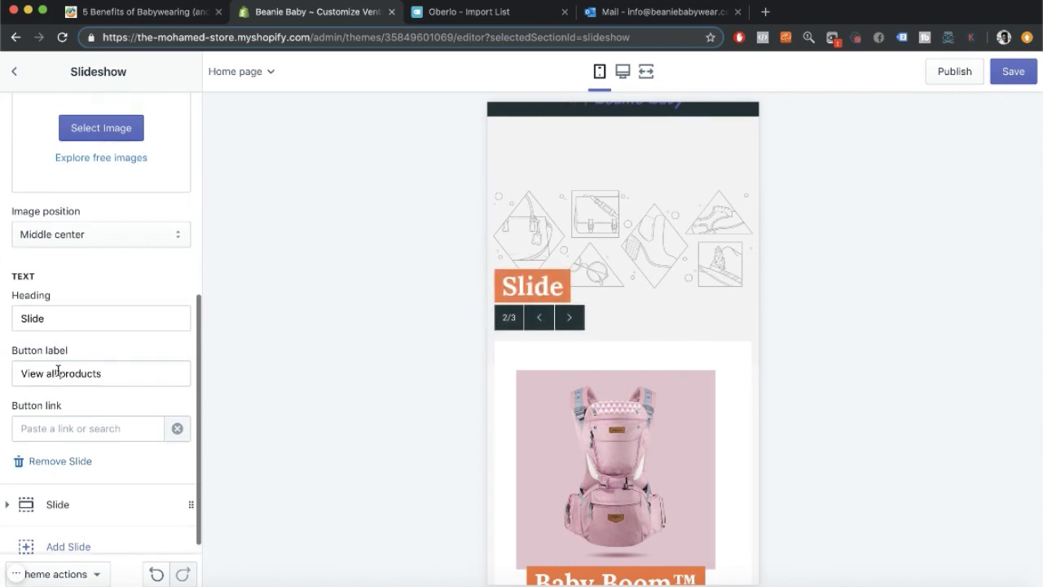
click(101, 256)
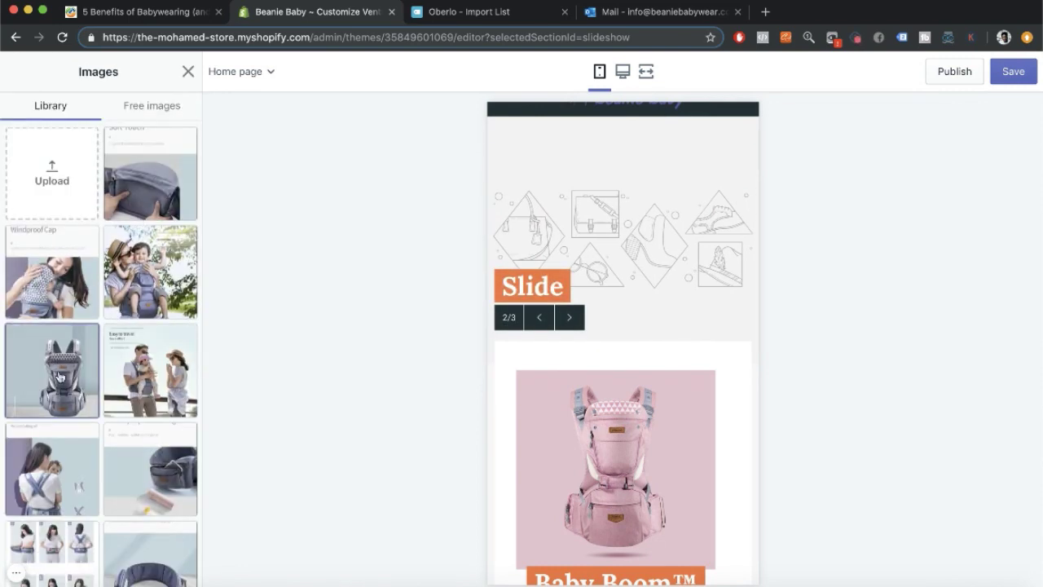
click(151, 371)
click(168, 572)
Clear the second slide's heading and label its button 'Shop Beanie Baby'.
scroll(81, 403, down, 5)
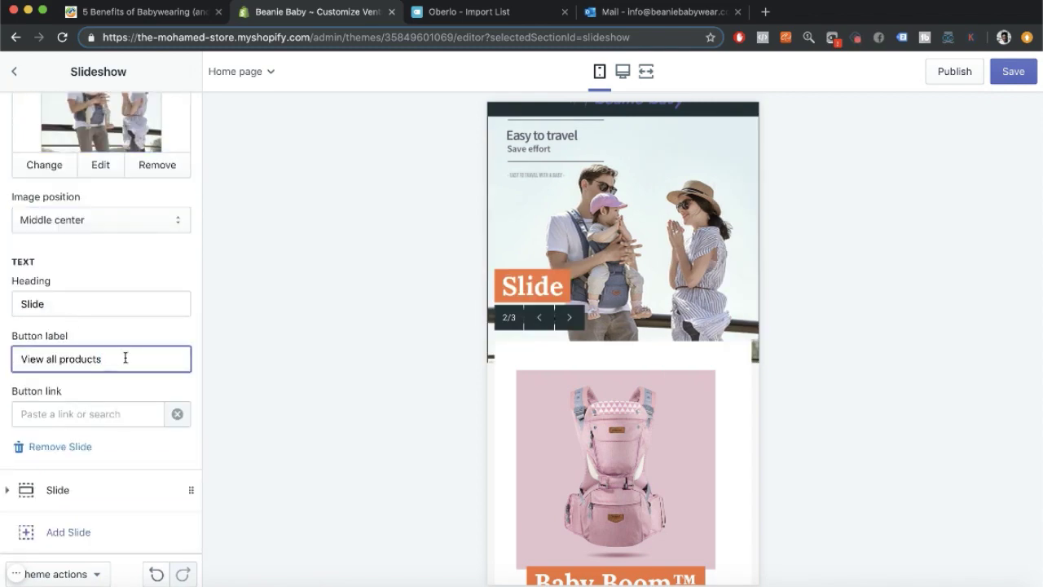
key(BackSpace)
key(BackSpace)
key(BackSpace)
key(BackSpace)
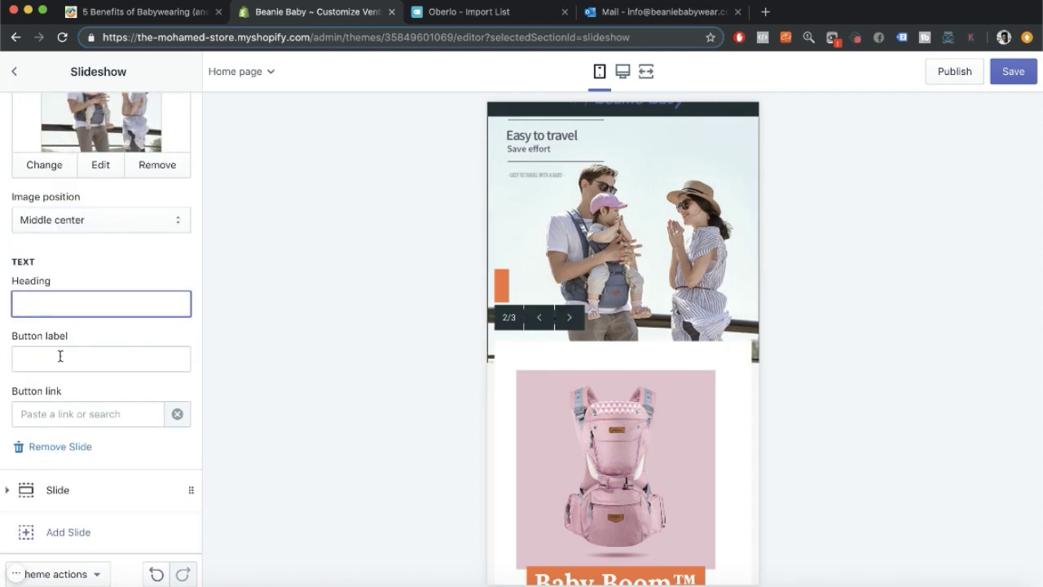
click(60, 356)
click(81, 414)
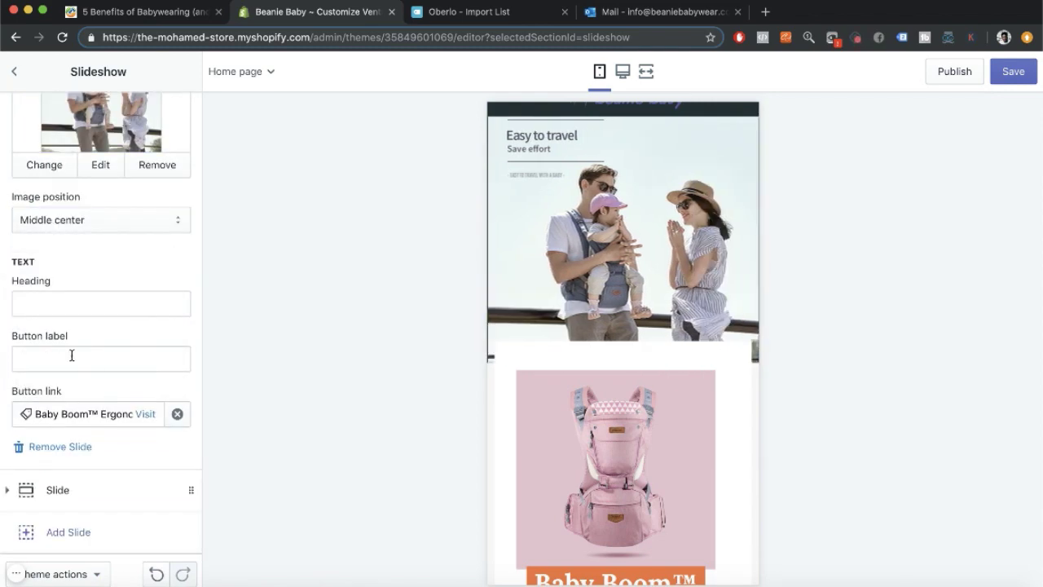
click(81, 302)
text(Shop)
key(BackSpace)
key(BackSpace)
key(BackSpace)
key(BackSpace)
click(70, 351)
text(Shop Beanie Baby)
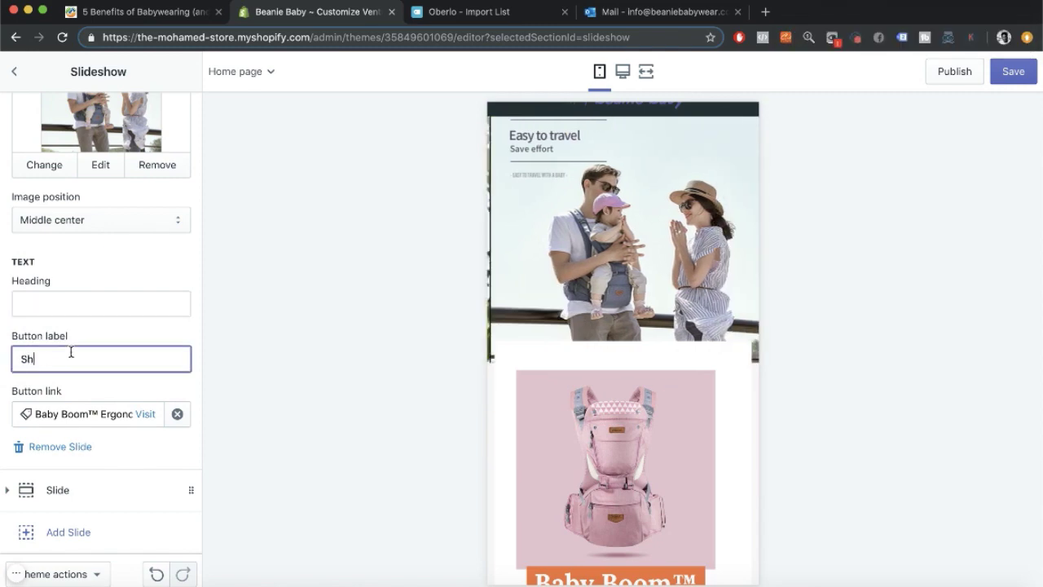
Set the X-type carrier photo as the third slide's image.
click(49, 488)
click(131, 178)
scroll(67, 342, down, 2)
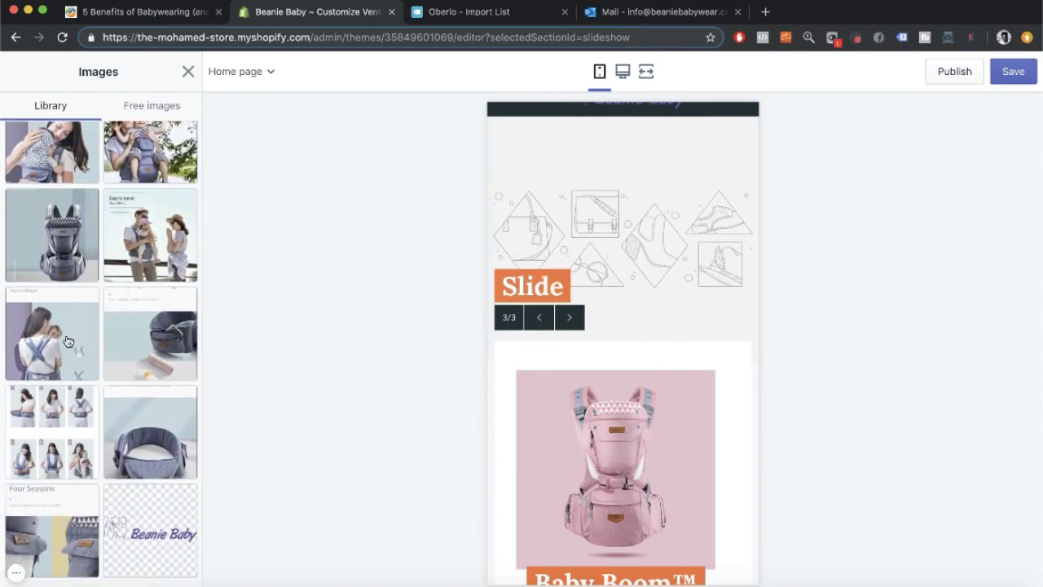
scroll(67, 342, up, 2)
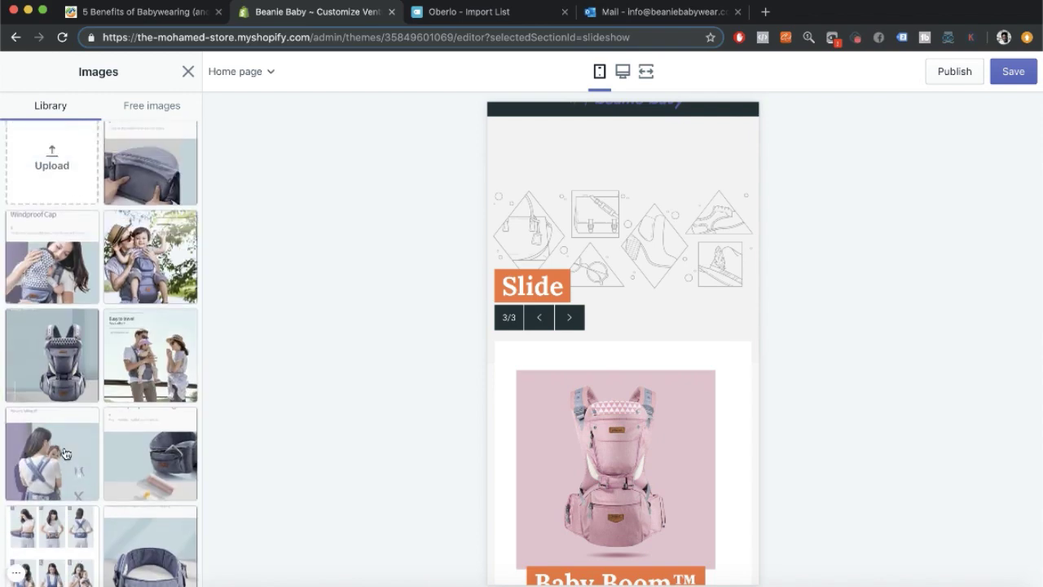
click(52, 468)
click(128, 366)
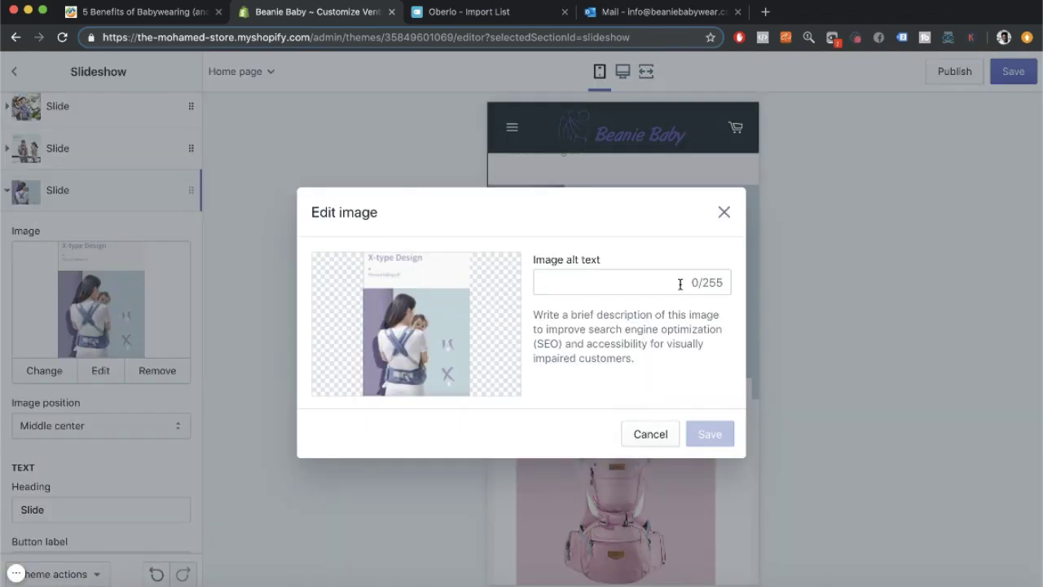
click(63, 192)
Delete the first slide's heading text.
click(58, 149)
click(57, 106)
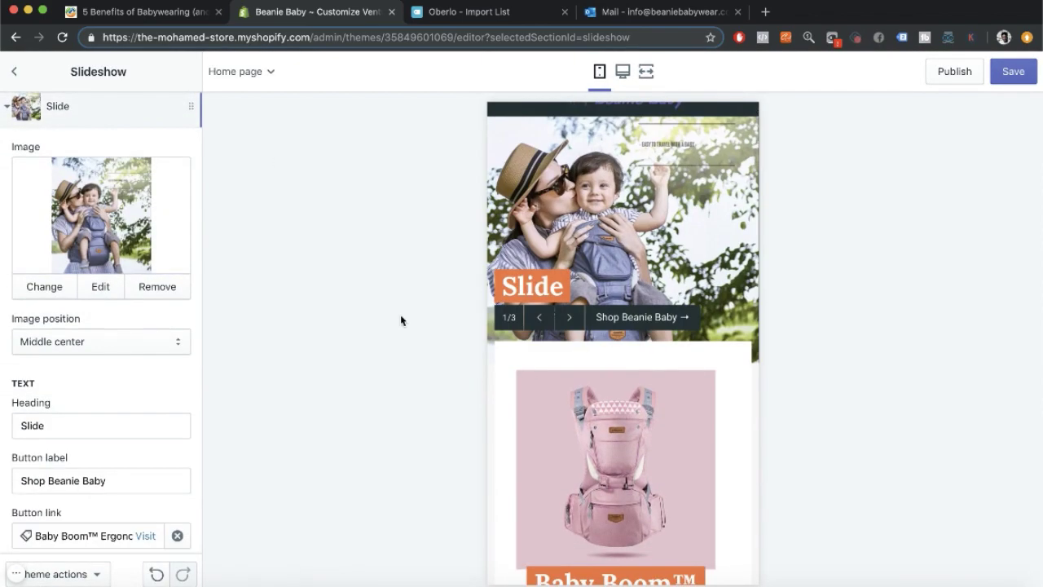
drag(47, 426, 3, 426)
key(BackSpace)
click(57, 106)
Link the third slide's button to the Baby Boom product with label 'Shop Beanie Baby'.
click(51, 434)
scroll(29, 450, down, 5)
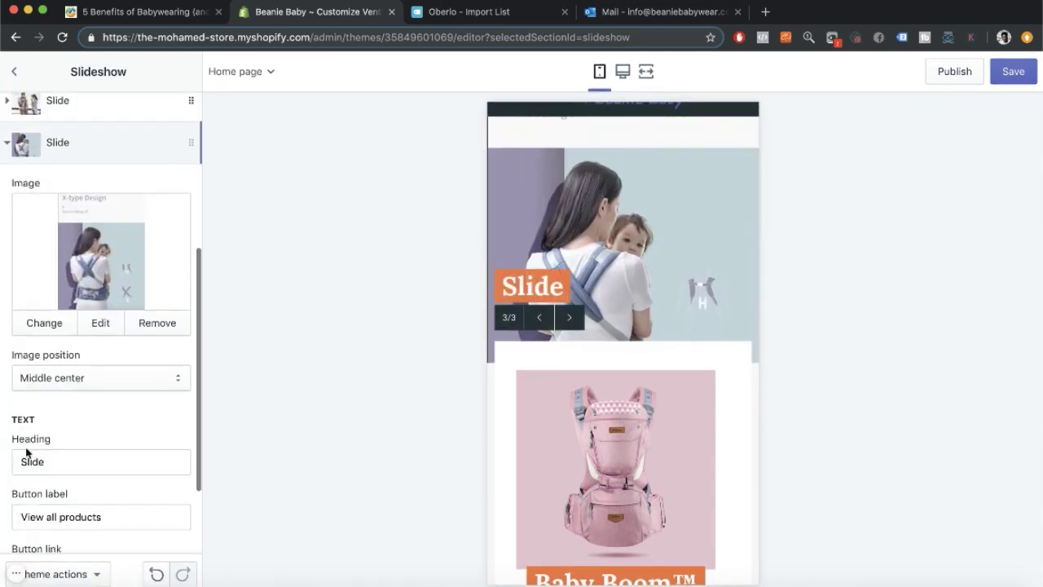
click(48, 457)
click(89, 319)
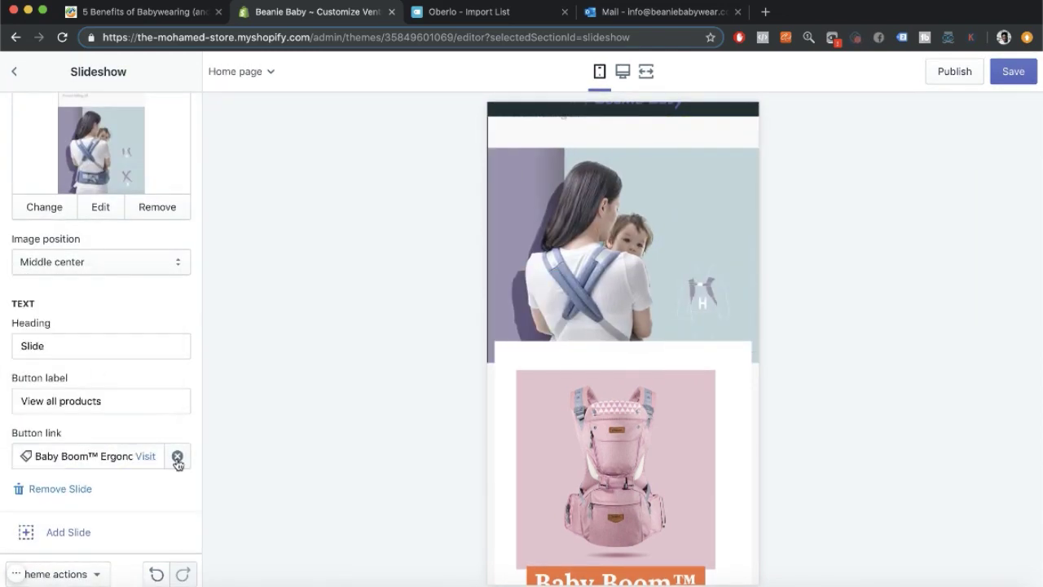
text(Shop Beanie Baby)
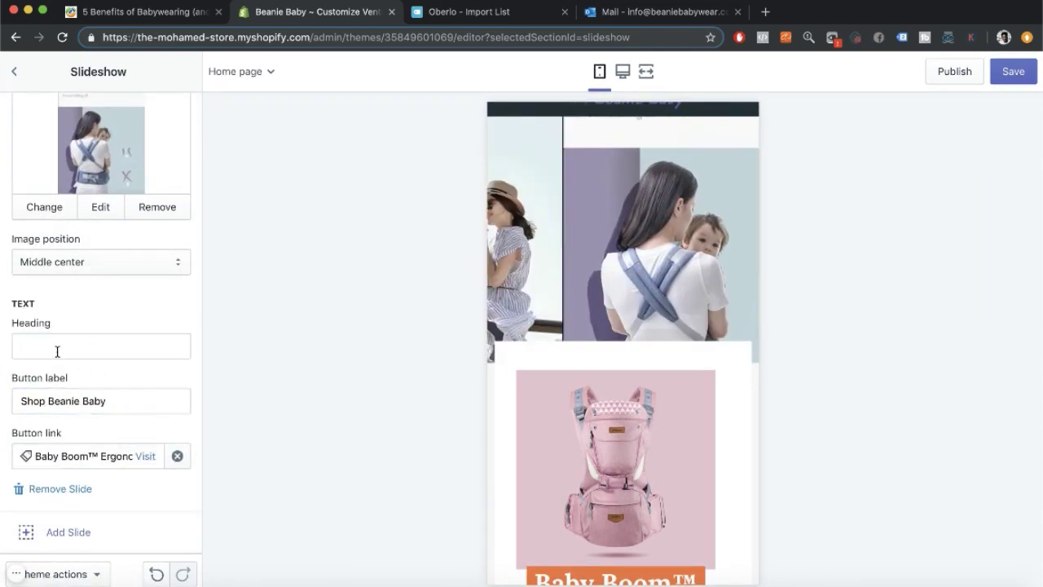
Browse the image library to change the third slide's photo.
scroll(82, 326, up, 2)
click(42, 242)
scroll(188, 302, down, 3)
scroll(188, 302, up, 2)
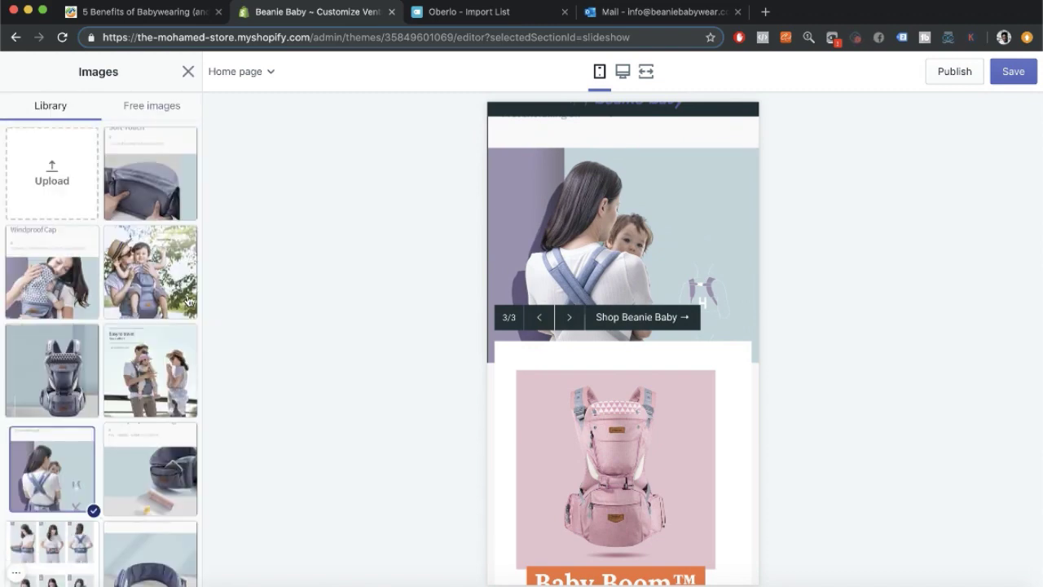
scroll(188, 301, down, 1)
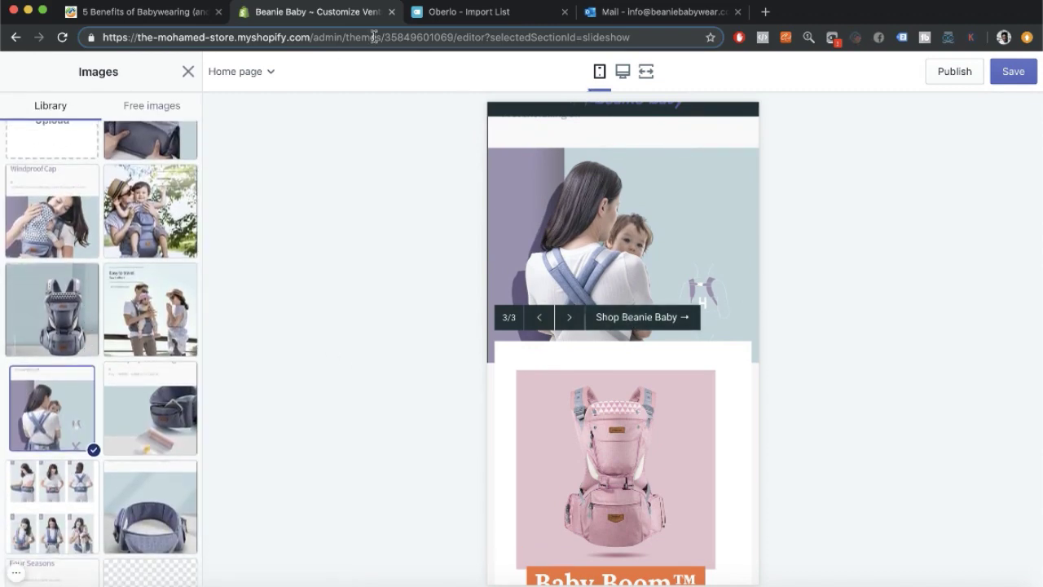
Return to the photos in the Oberlo import list.
click(468, 12)
click(905, 235)
scroll(703, 399, up, 1)
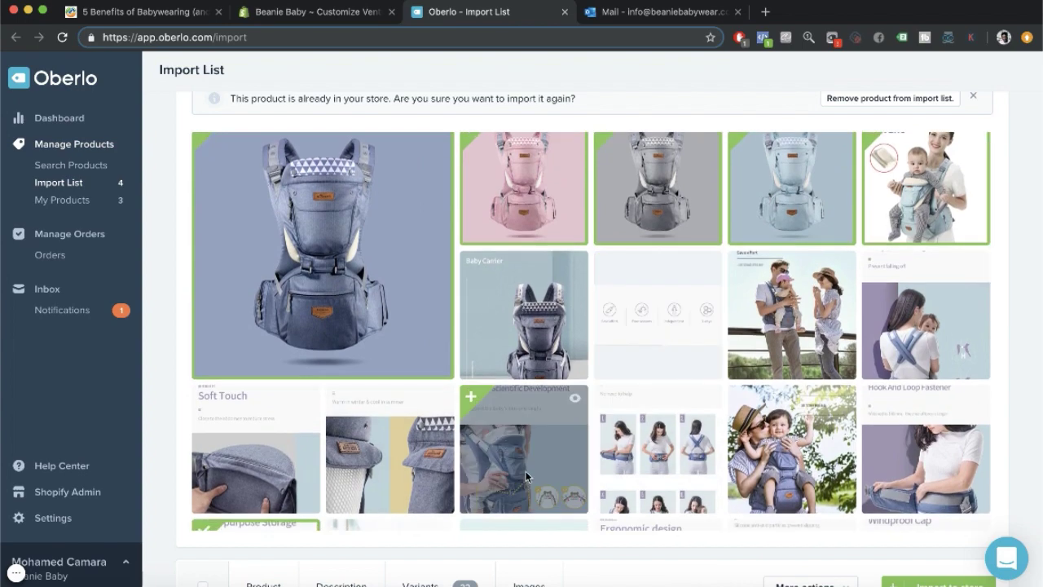
Include the woman-with-baby carrier photo in the product images and download it.
click(977, 159)
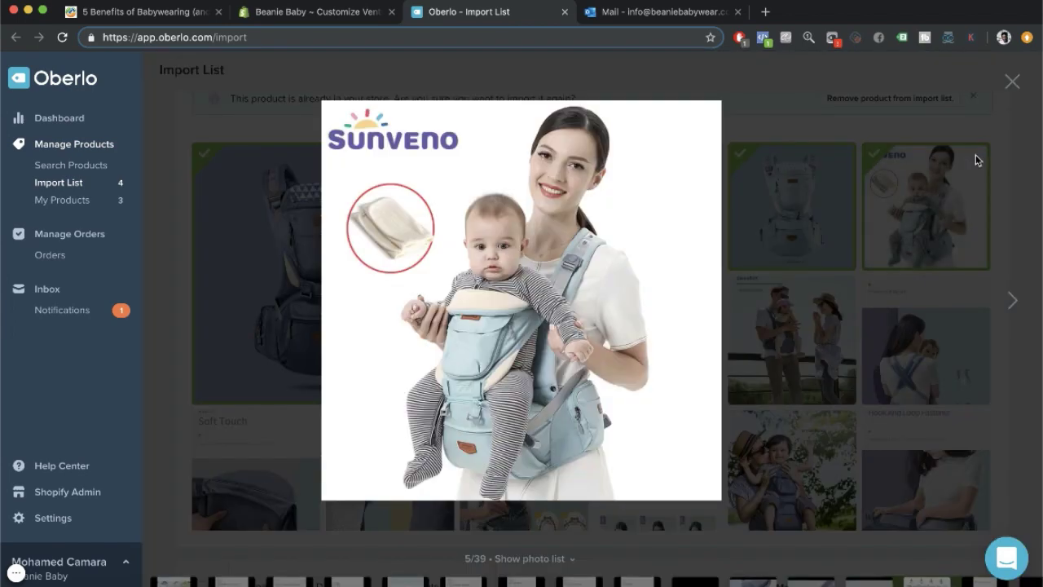
click(1009, 82)
scroll(625, 337, down, 6)
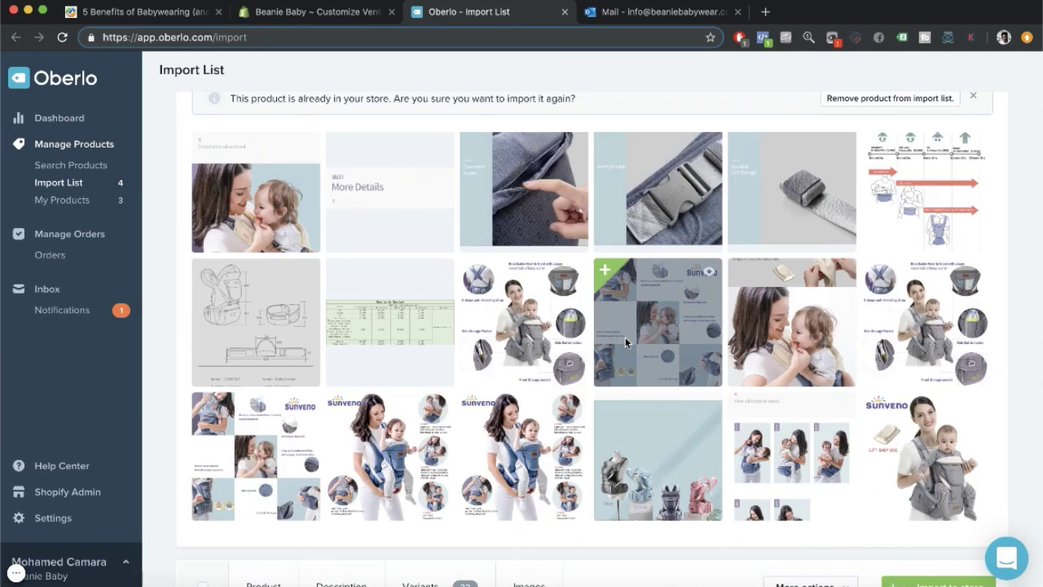
click(949, 413)
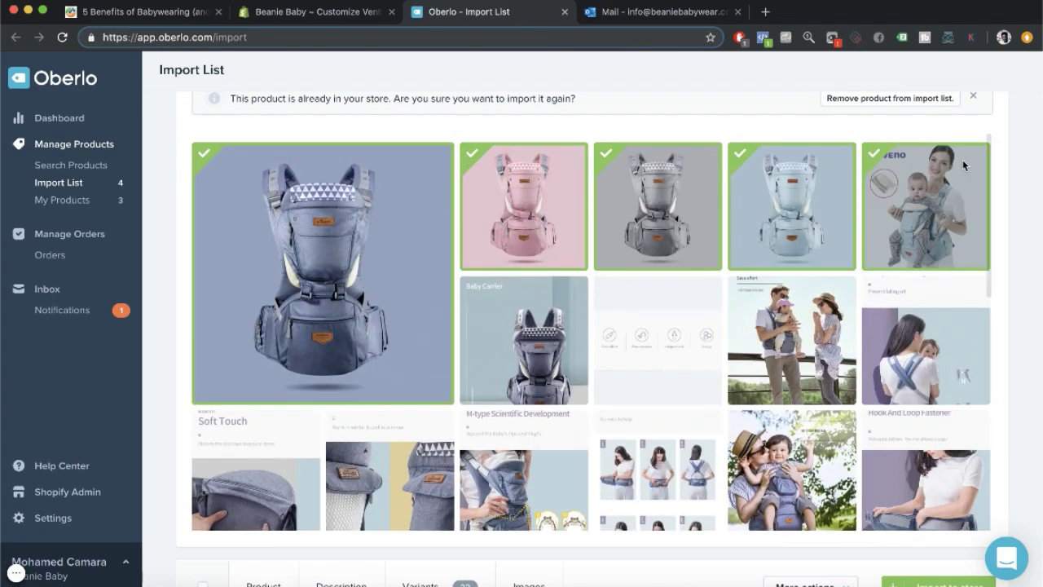
scroll(970, 228, up, 3)
click(926, 305)
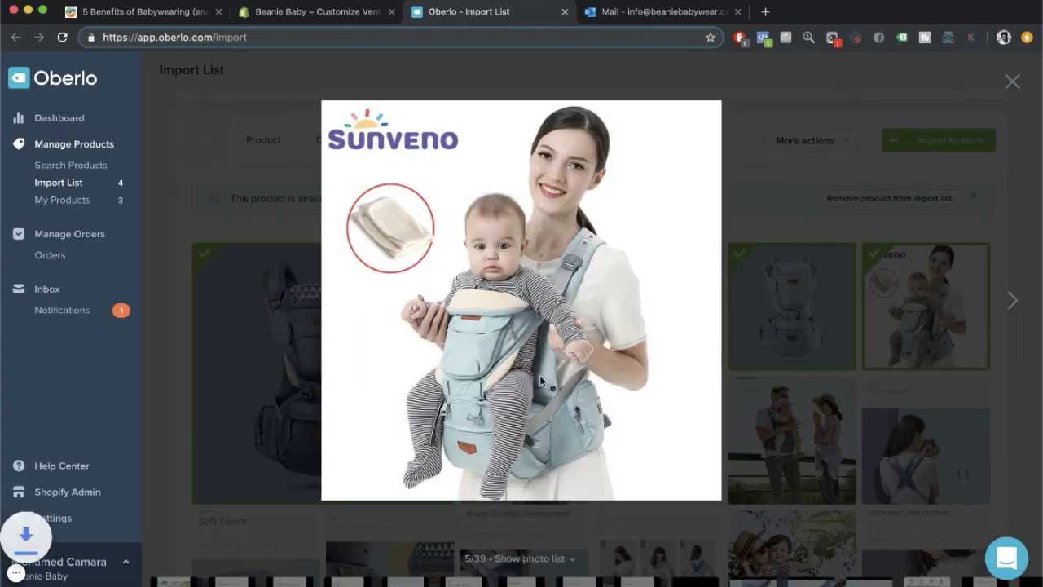
click(73, 579)
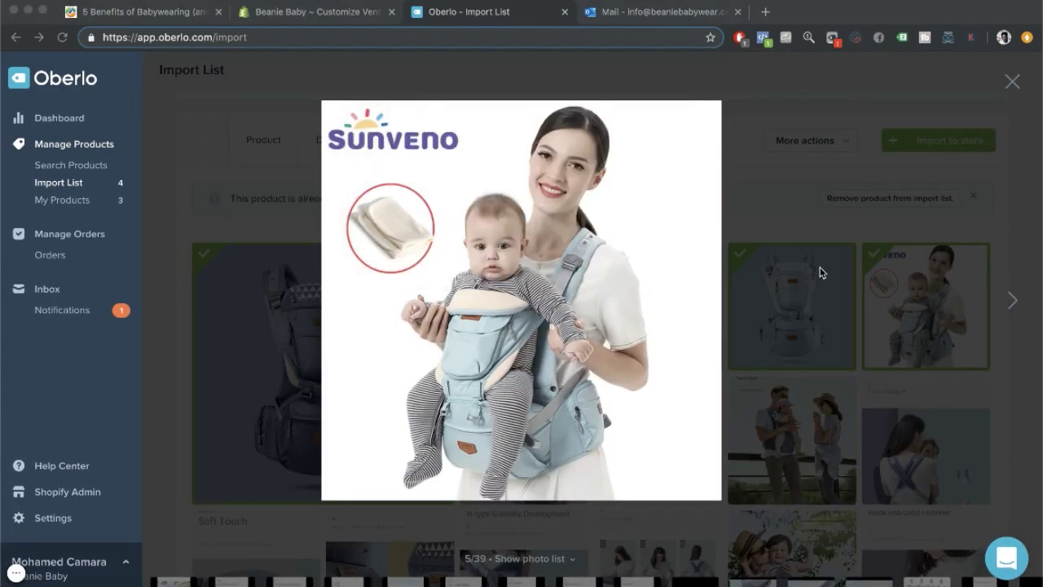
Open the enlarged photo in its own tab and screenshot the whole image.
right_click(630, 247)
click(669, 258)
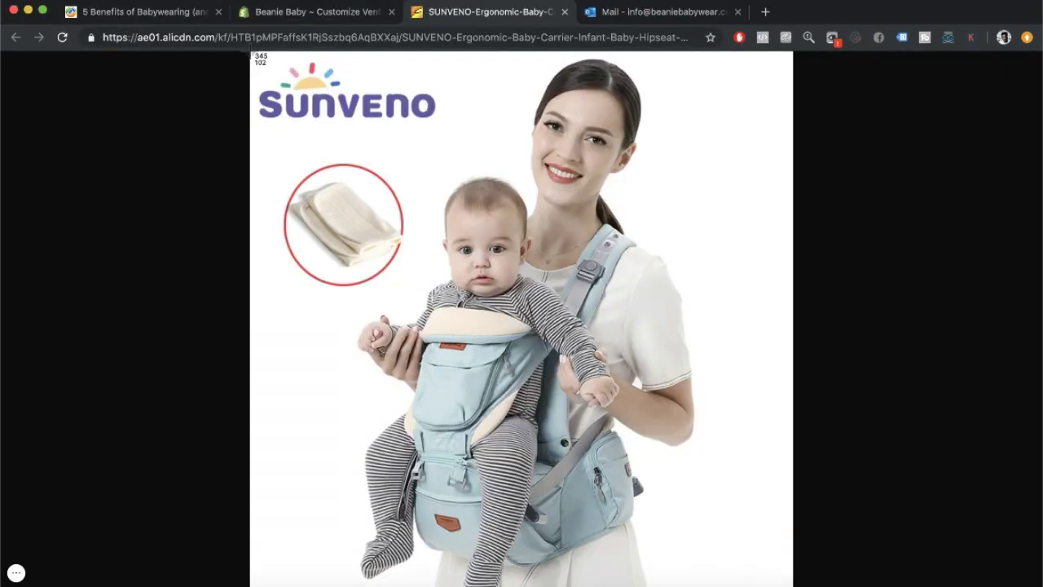
drag(251, 54, 788, 580)
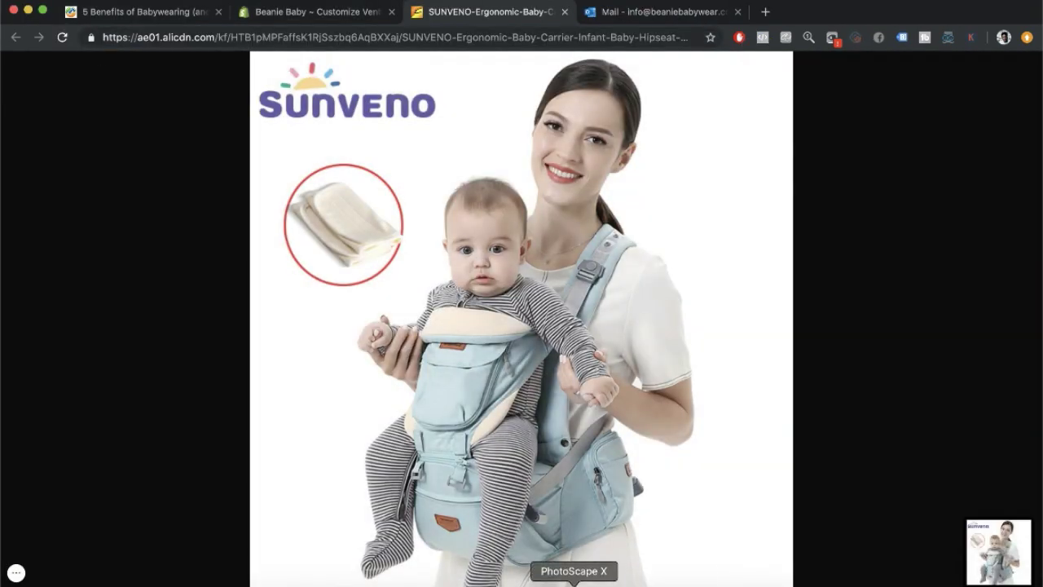
click(573, 584)
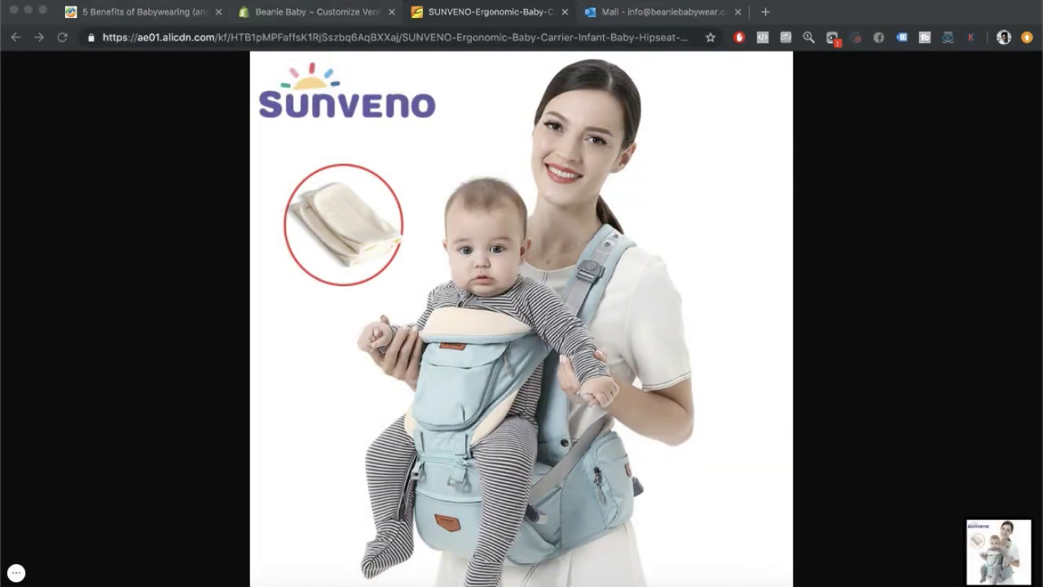
scroll(106, 457, down, 15)
Paint over the Sunveno logo on the carrier screenshot.
click(133, 507)
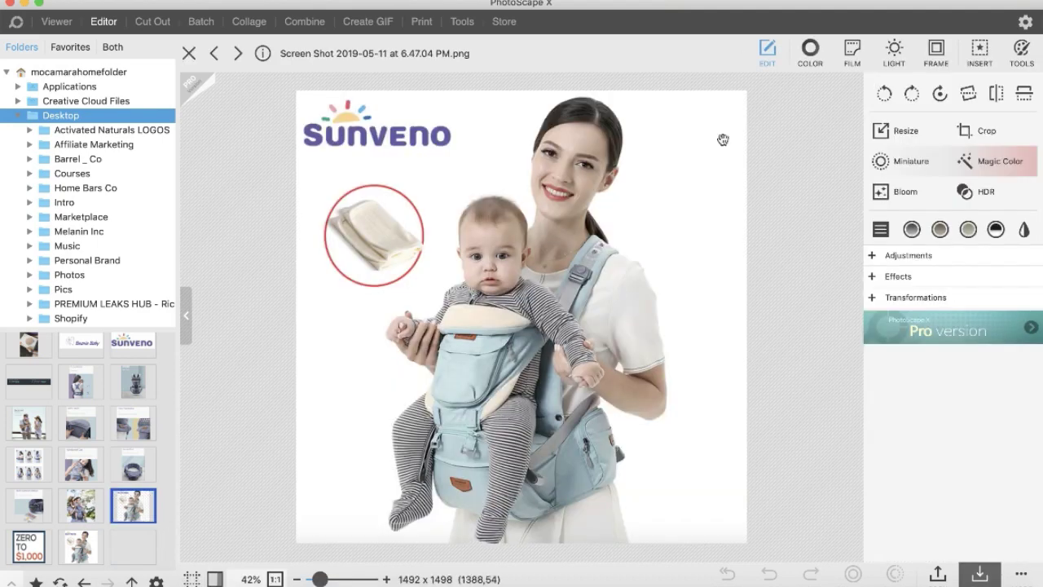
click(1021, 53)
click(867, 146)
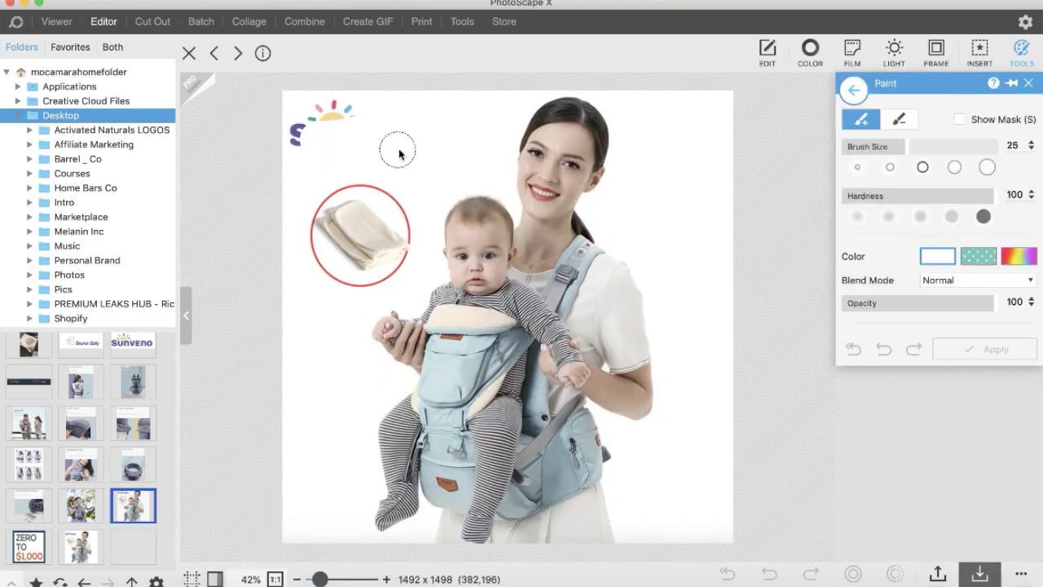
click(978, 57)
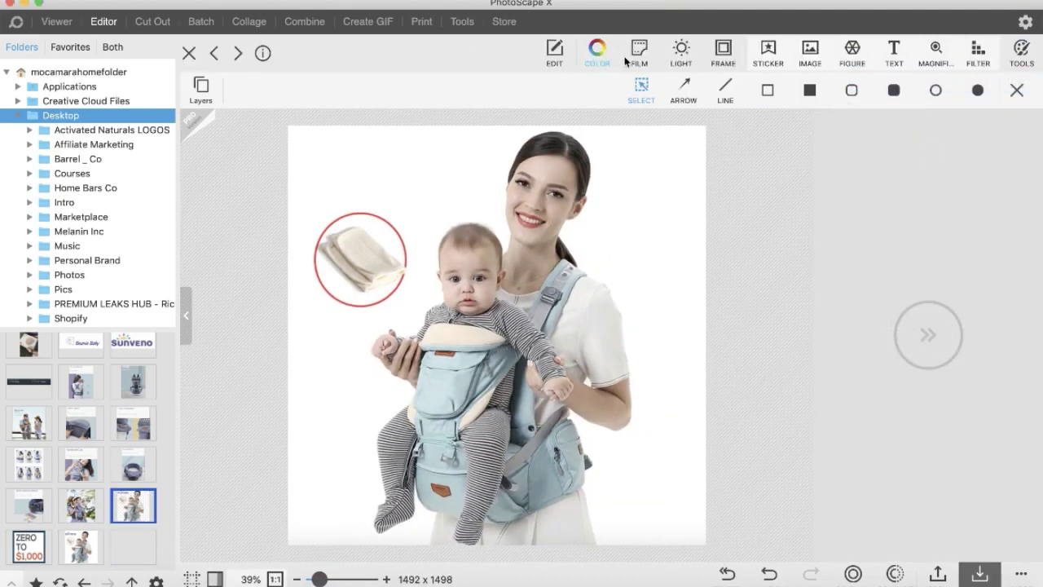
Insert the Beanie Baby logo image, enlarged, in the photo's top-left corner.
click(810, 55)
scroll(571, 204, down, 5)
double_click(659, 146)
drag(528, 334, 360, 148)
drag(413, 162, 467, 192)
drag(383, 163, 408, 163)
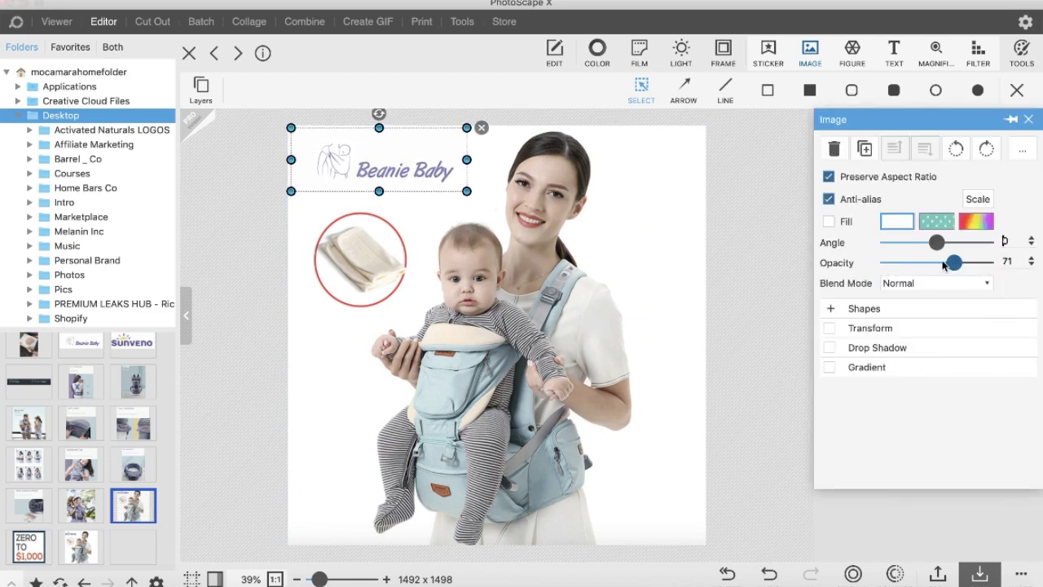
click(756, 229)
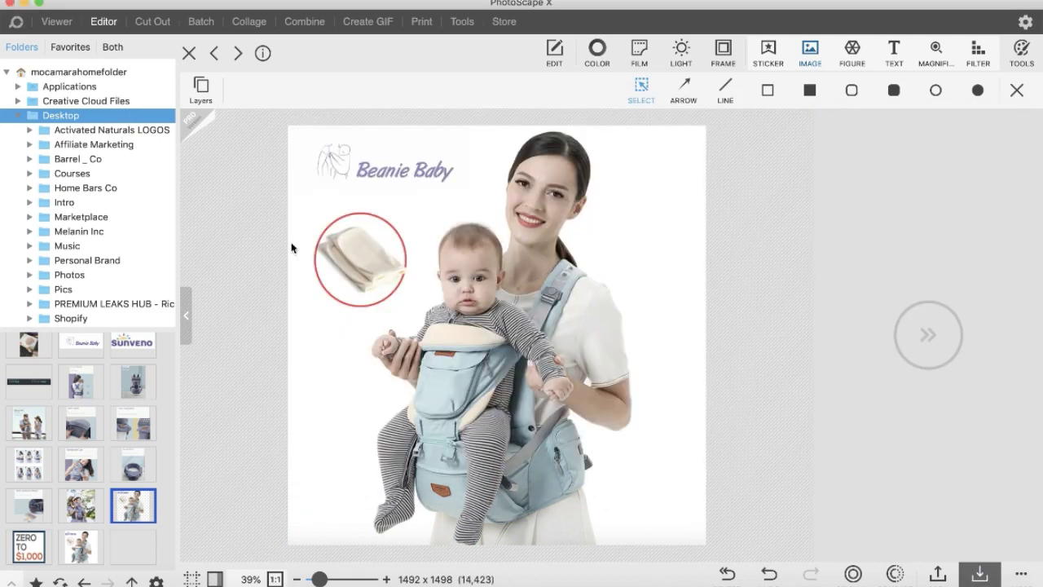
Go back to the Shopify theme editor in the browser.
key(ctrl+Up)
click(425, 99)
click(326, 12)
Upload the edited carrier screenshot as the slide image, positioned Top center.
scroll(91, 266, up, 2)
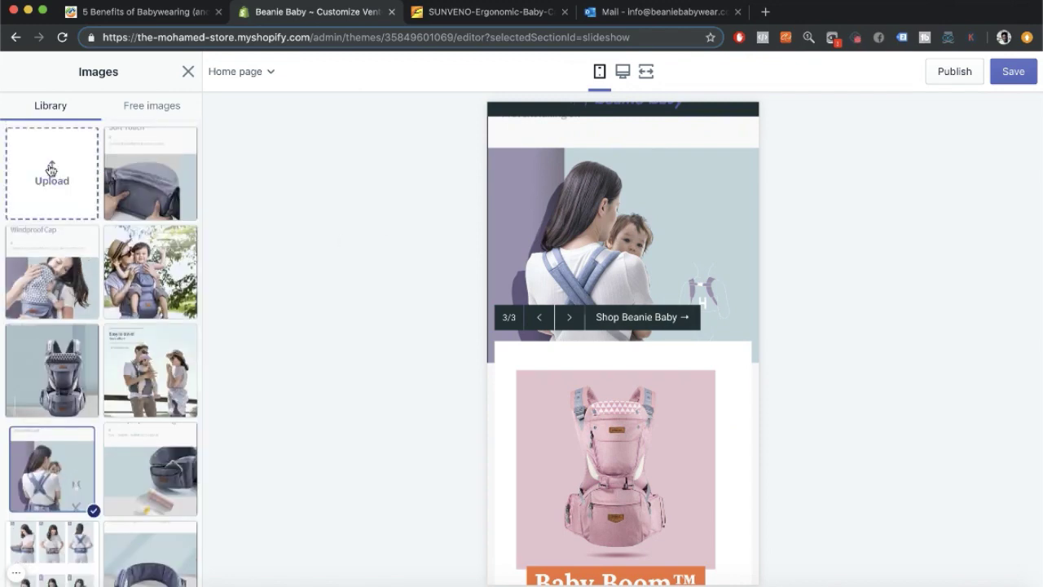
click(51, 170)
click(770, 364)
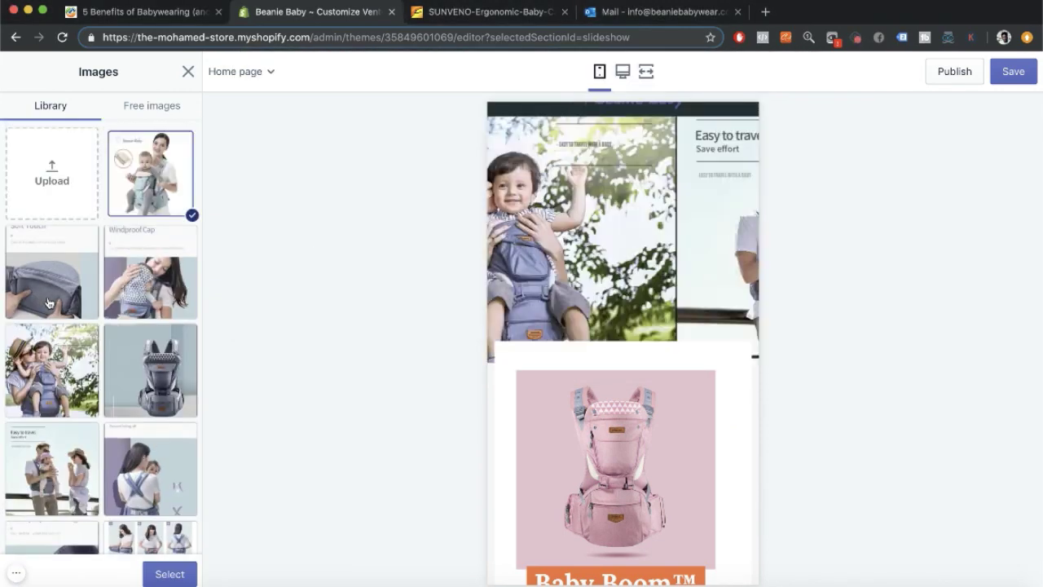
click(99, 339)
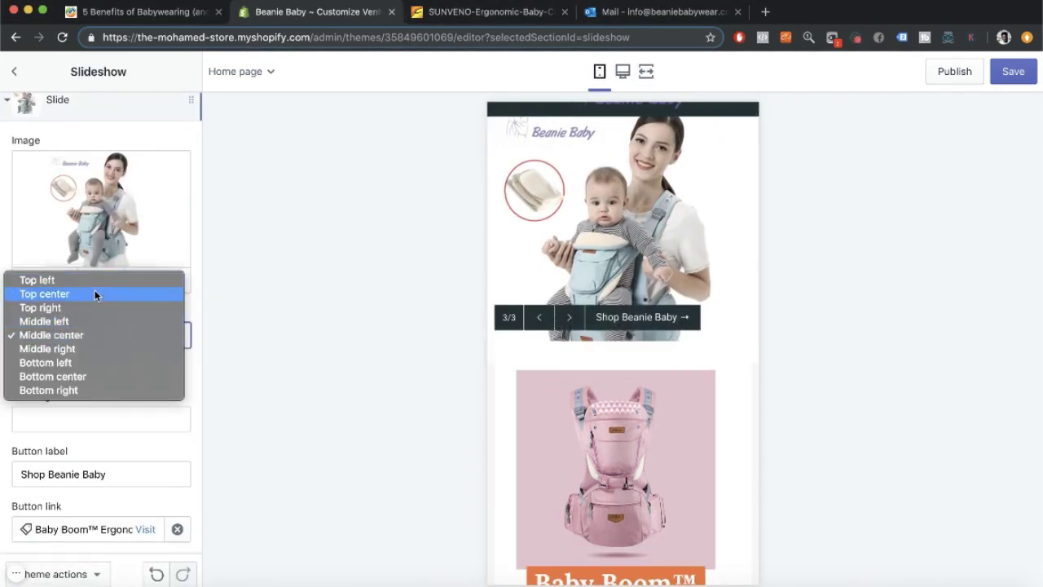
click(95, 294)
scroll(33, 423, down, 2)
scroll(55, 192, up, 5)
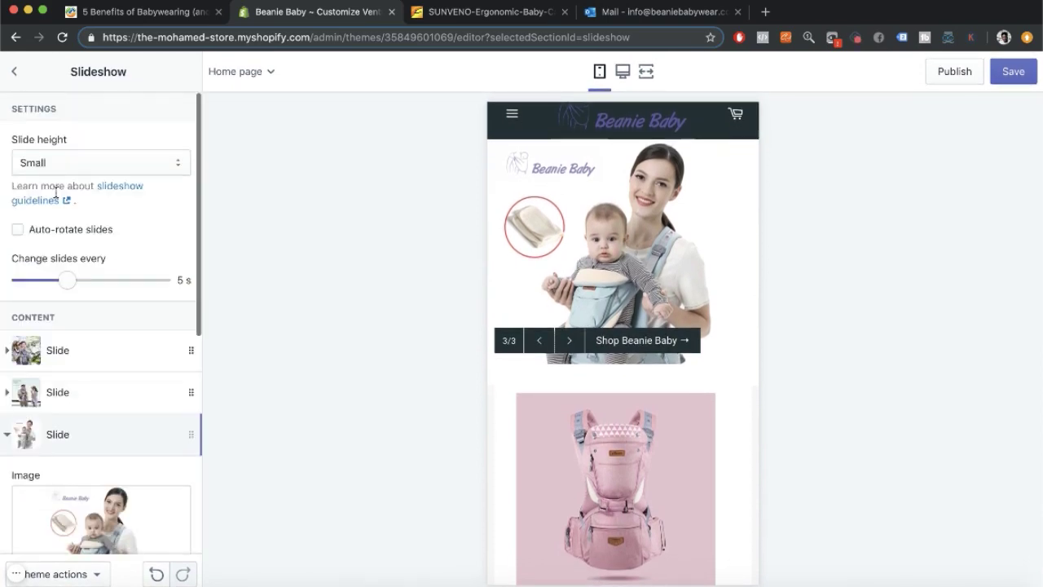
Open the Baby Boom carrier's product page in the admin.
click(14, 71)
click(114, 239)
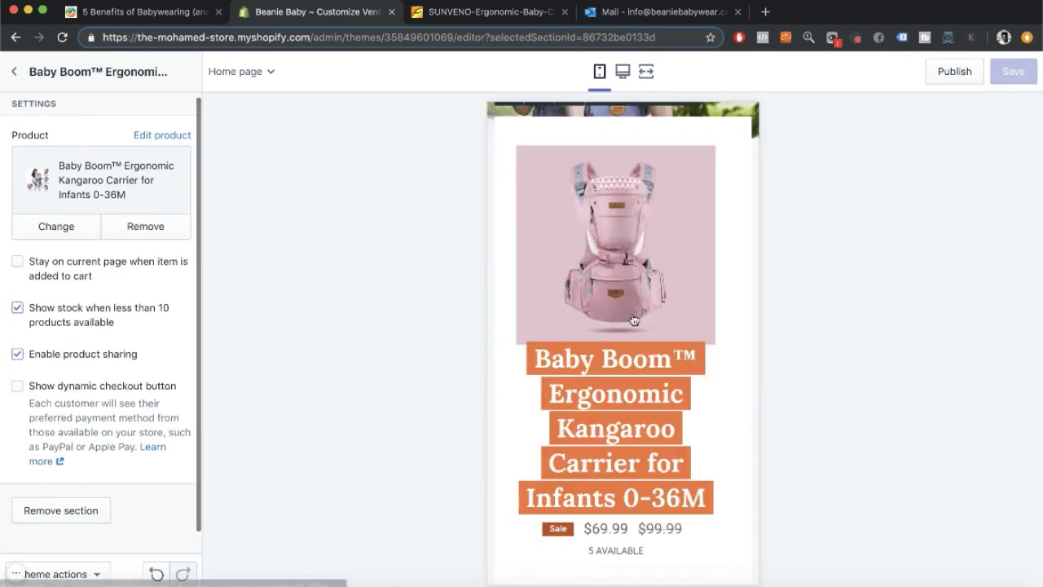
click(164, 136)
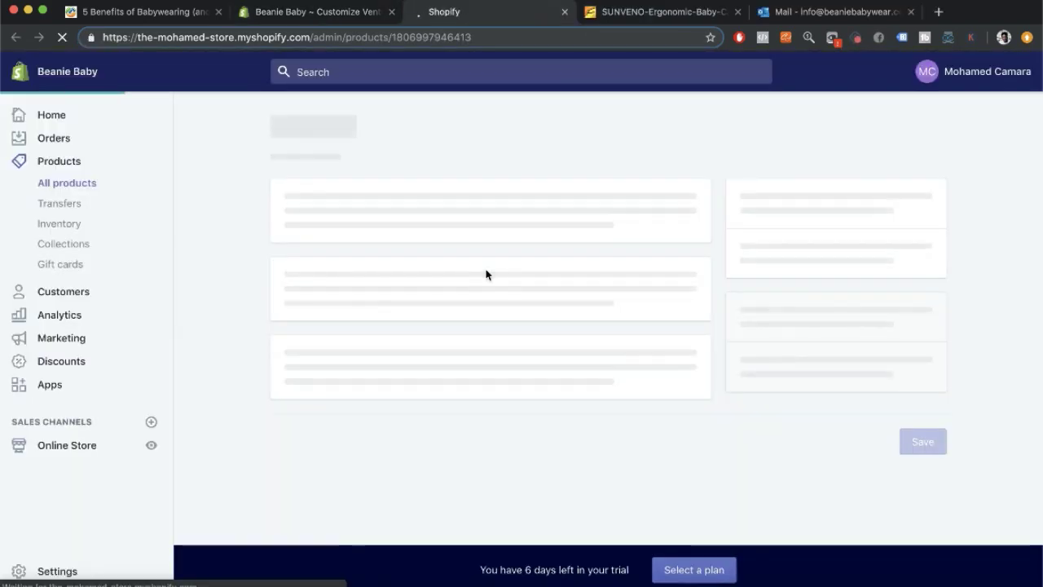
scroll(433, 326, down, 5)
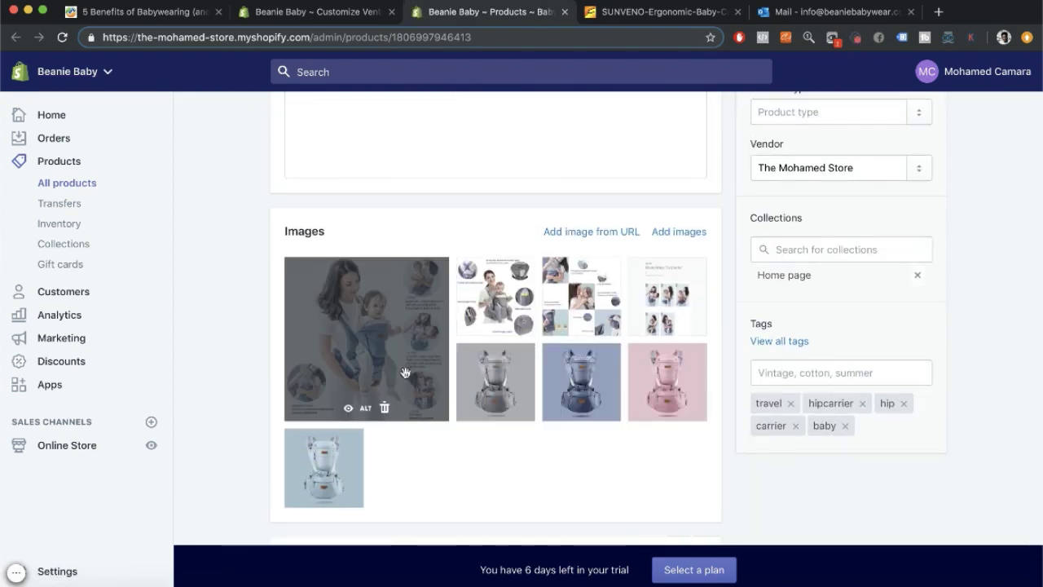
scroll(488, 383, down, 5)
scroll(580, 396, up, 2)
click(336, 333)
click(727, 114)
Delete the Ships From variant option and save.
click(608, 230)
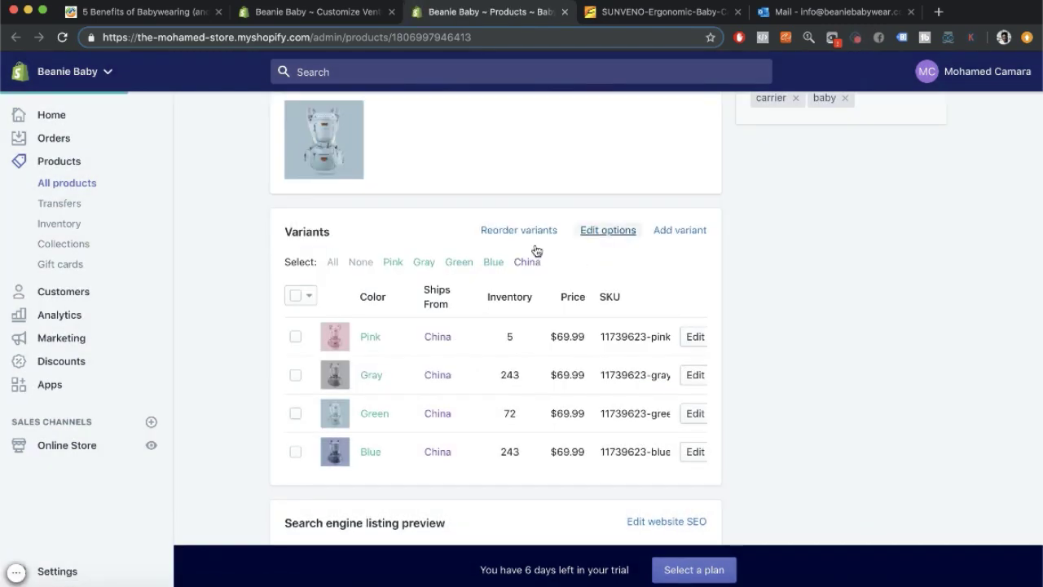
click(487, 206)
click(343, 324)
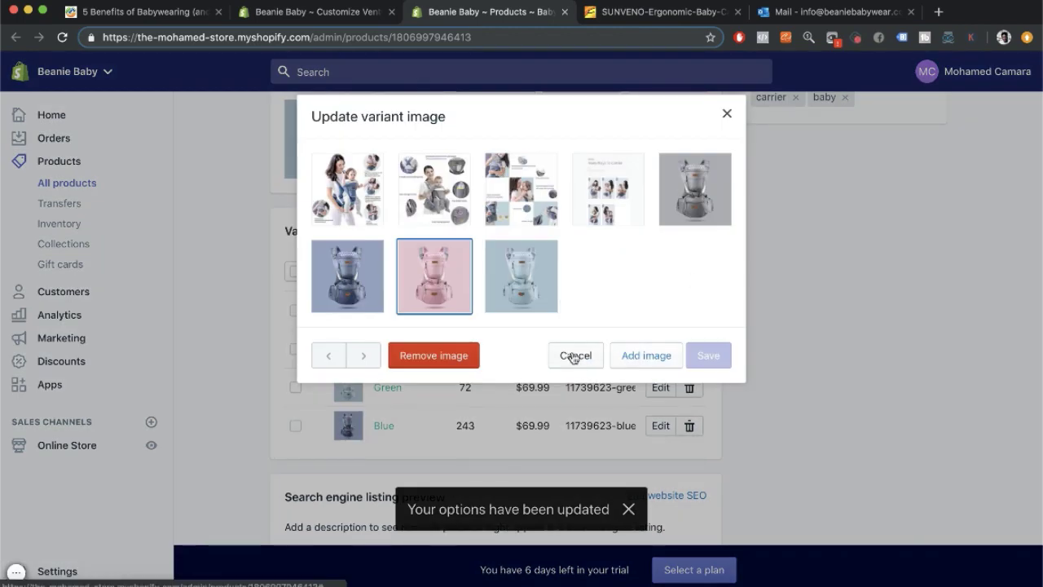
click(727, 115)
click(317, 12)
Load oberlo.com in the supplier tab.
click(654, 13)
click(489, 13)
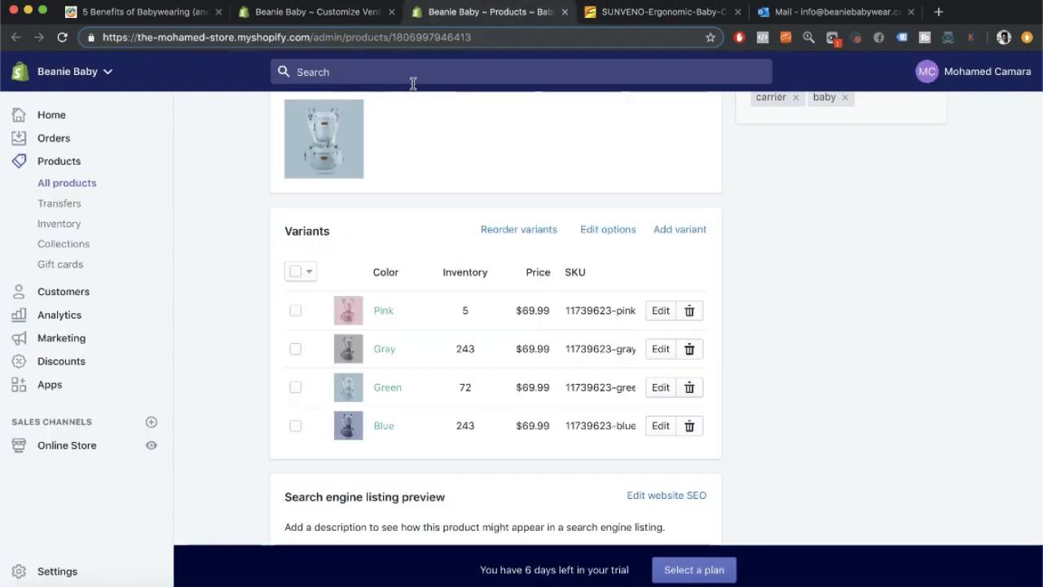
click(635, 13)
click(603, 38)
text(oberl0)
key(Return)
click(603, 39)
text(oberlo.com)
key(Return)
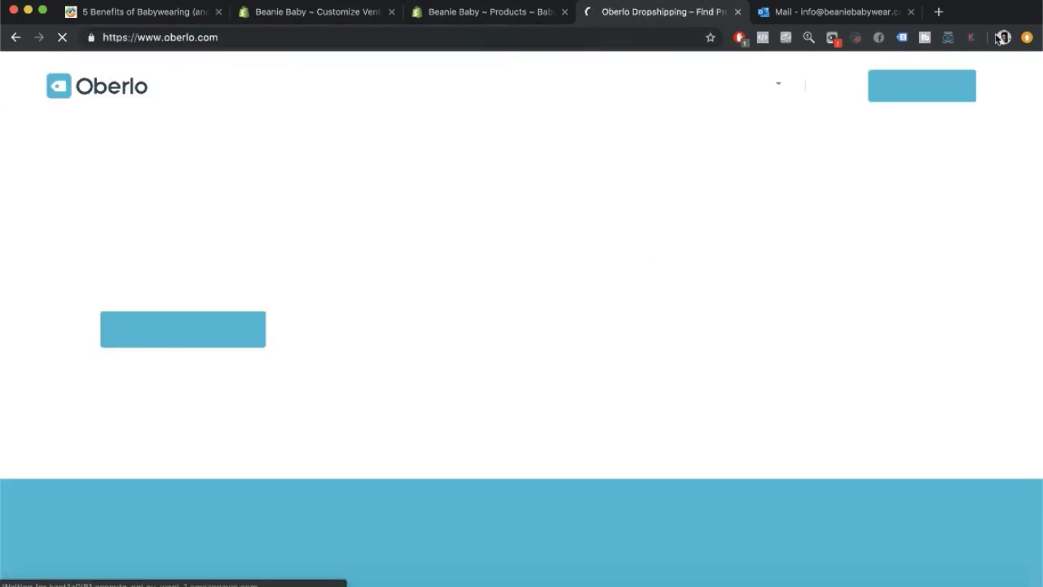
Log in to Oberlo and open the Import List.
click(779, 85)
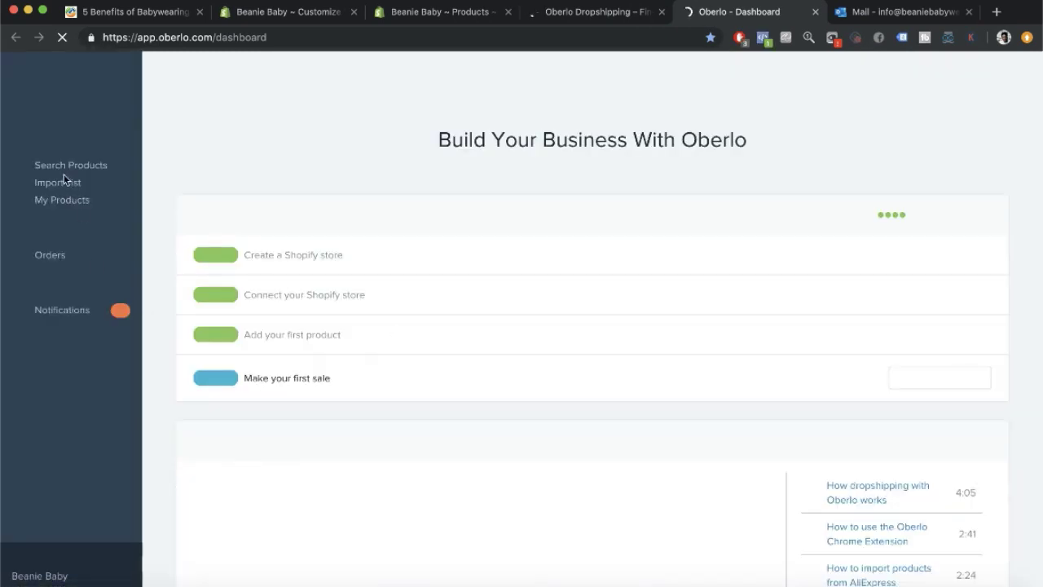
click(64, 177)
scroll(568, 416, down, 5)
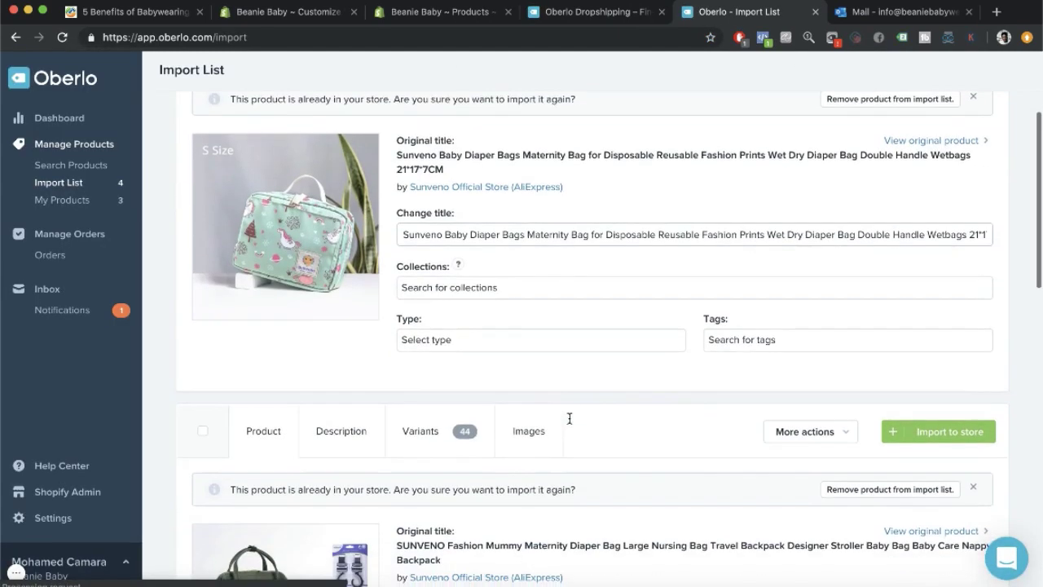
scroll(493, 356, down, 5)
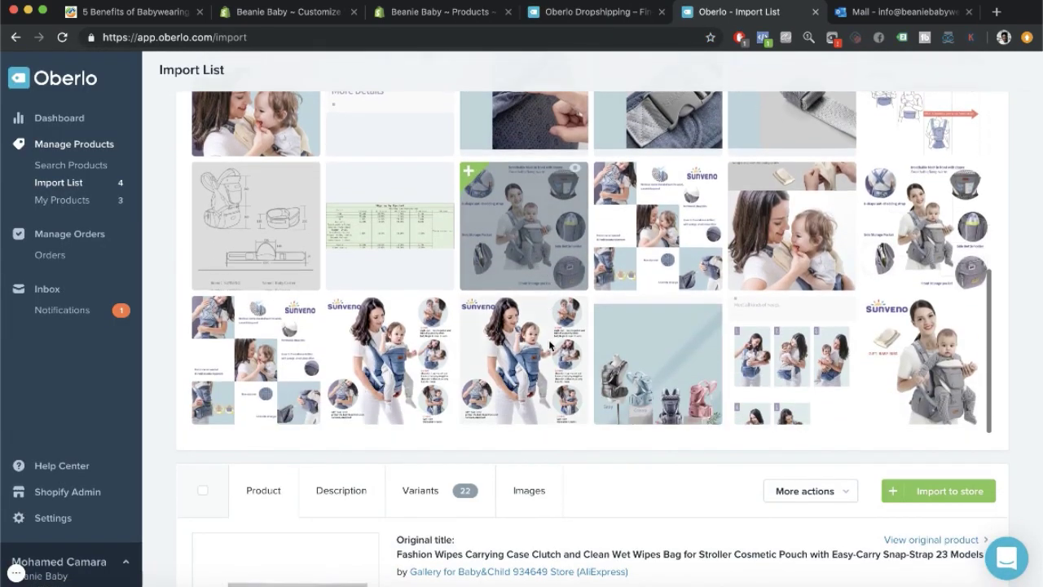
Screenshot the Gray, Green, Navy Blue and Pink colour lineup photo from its own tab.
click(710, 228)
right_click(514, 296)
click(549, 301)
click(766, 14)
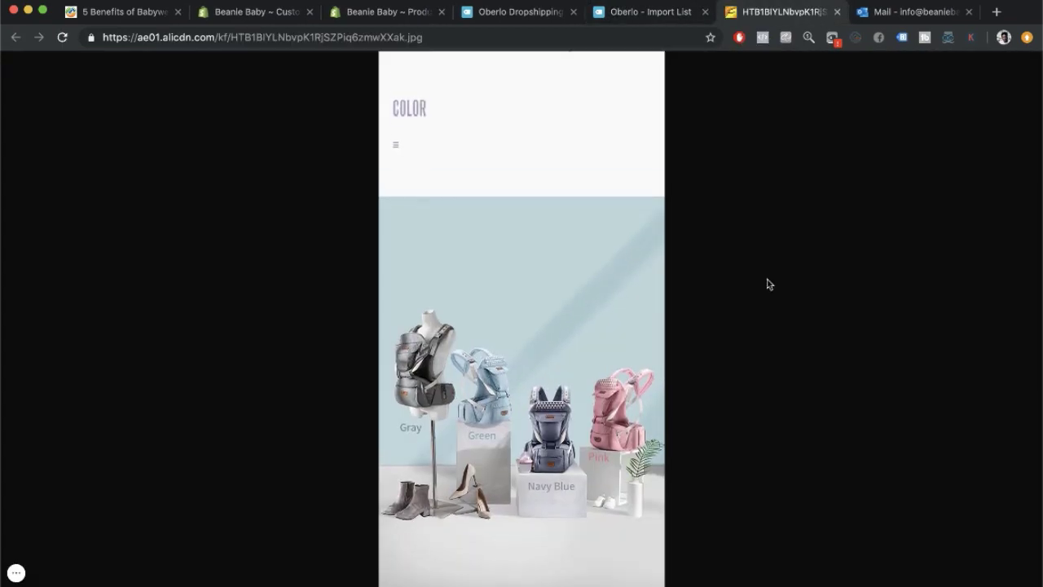
click(575, 386)
click(574, 386)
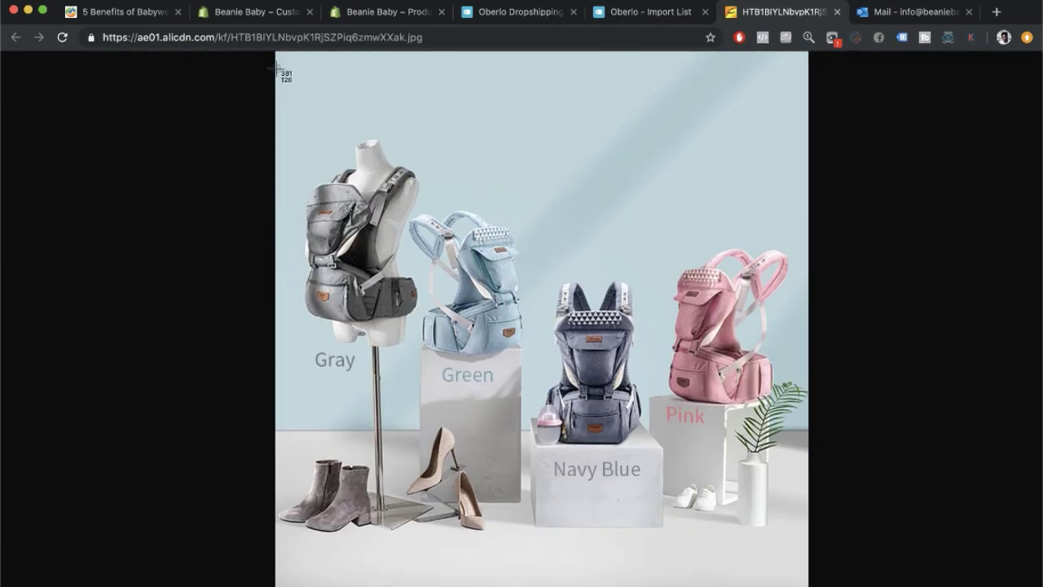
drag(277, 69, 810, 585)
key(super+w)
Close the Oberlo tabs and remove the Pink, Gray, Green and Blue variant images.
click(587, 13)
click(574, 12)
click(574, 13)
click(391, 13)
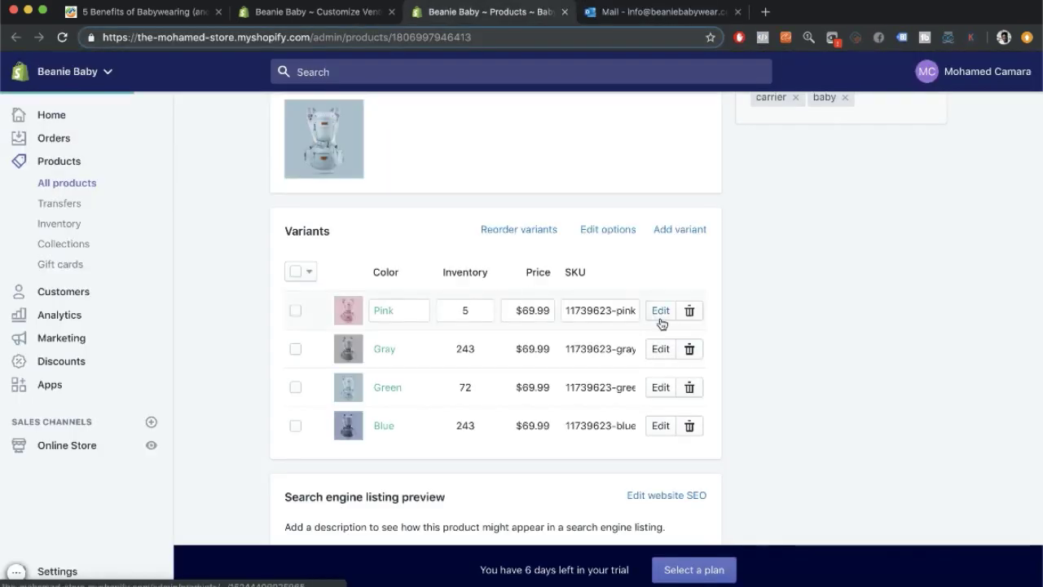
click(349, 312)
click(434, 356)
click(348, 362)
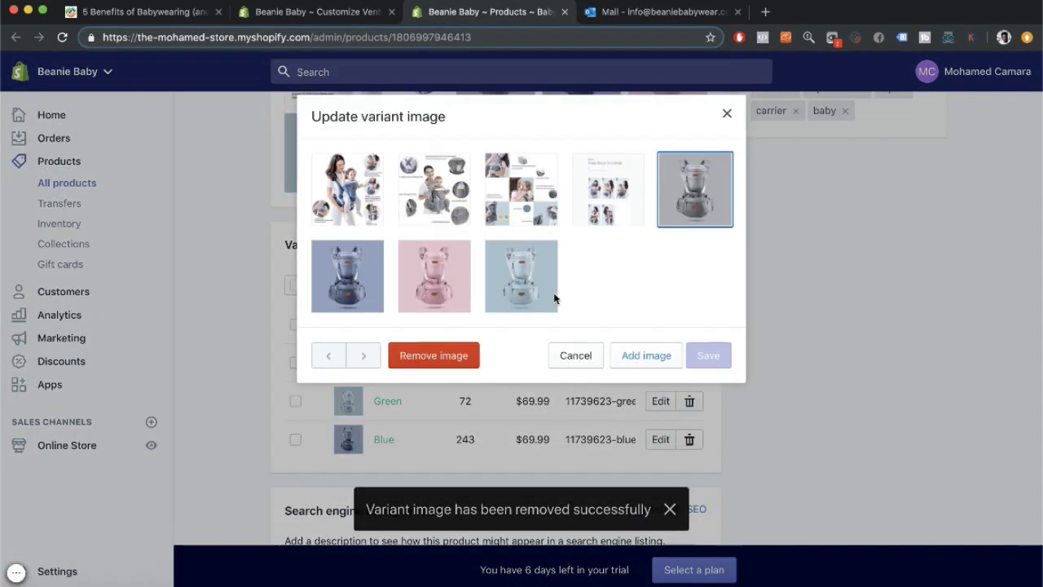
click(434, 355)
click(348, 400)
click(434, 355)
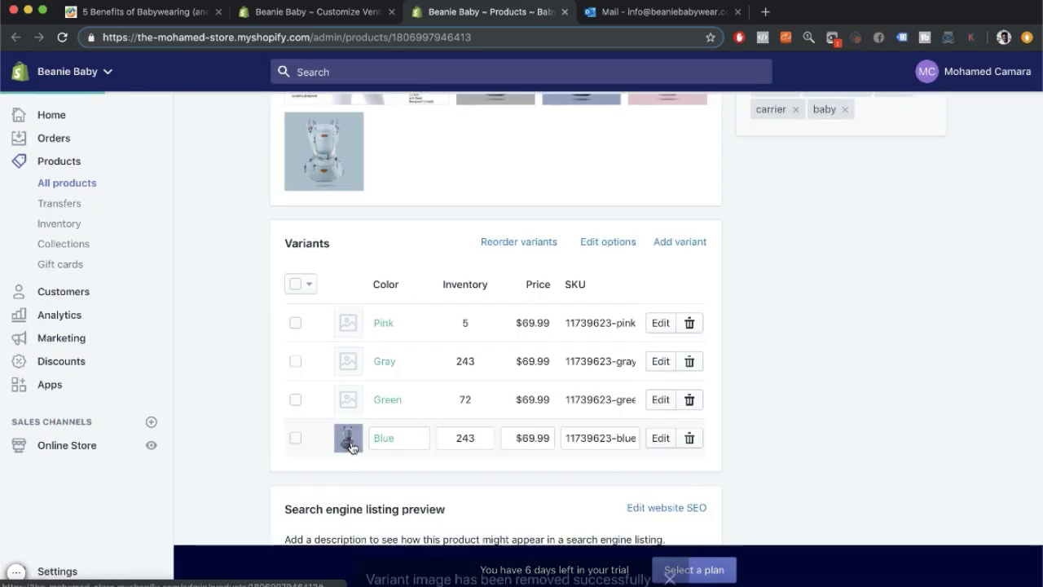
click(348, 438)
click(434, 356)
Set the Image with text section's picture to the Windproof Cap screenshot.
click(352, 12)
scroll(98, 236, up, 1)
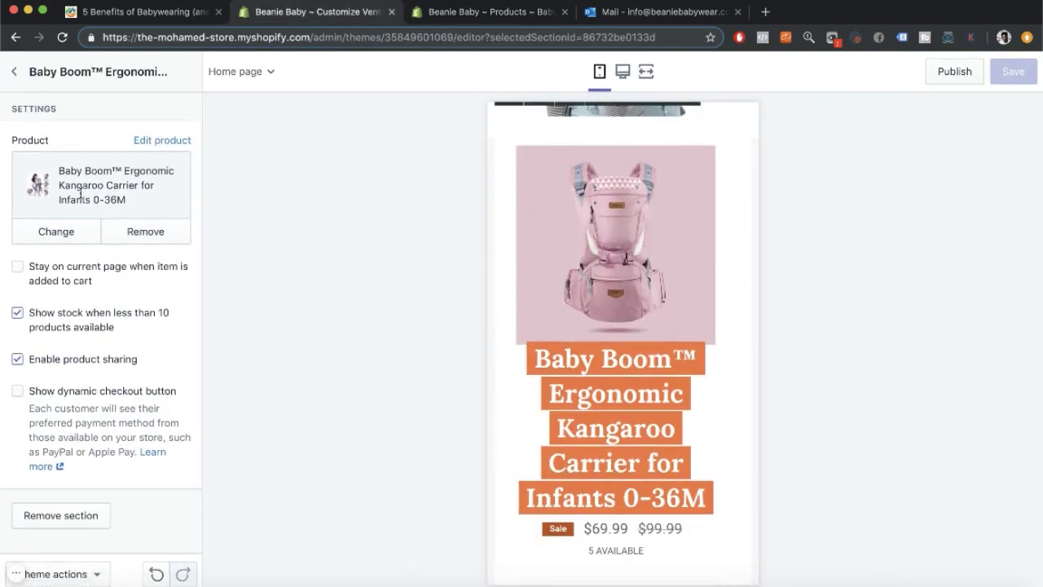
click(14, 71)
click(78, 286)
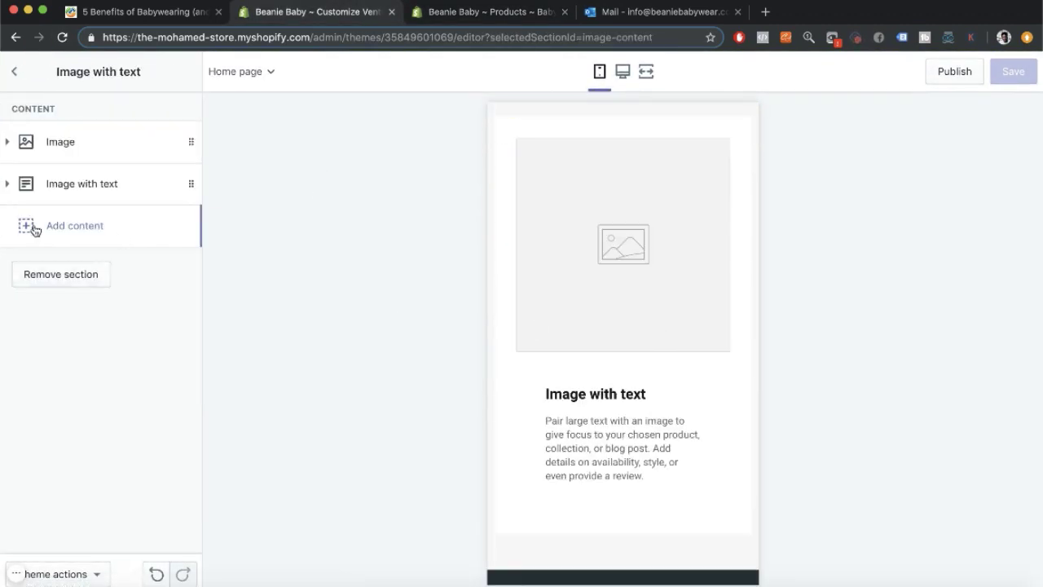
click(45, 146)
click(102, 216)
click(156, 282)
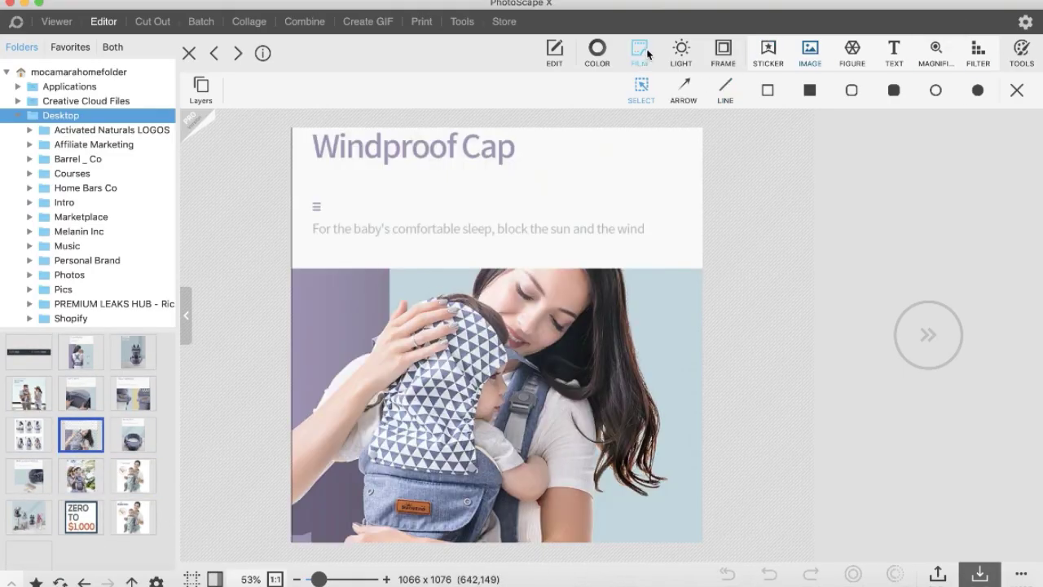
Crop the Windproof Cap screenshot down to the photo below its caption.
click(1021, 53)
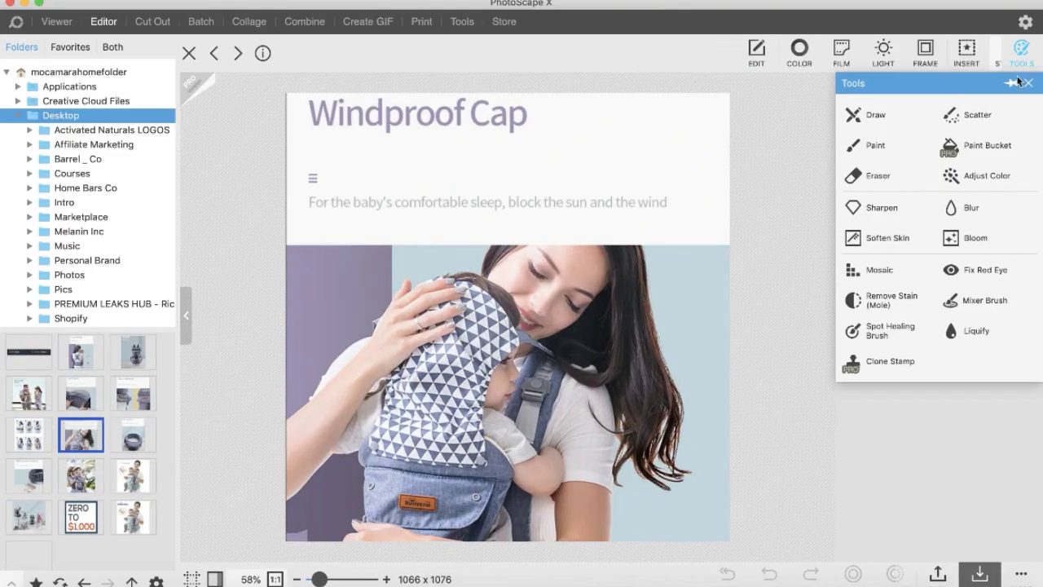
click(767, 53)
click(953, 131)
drag(302, 246, 743, 541)
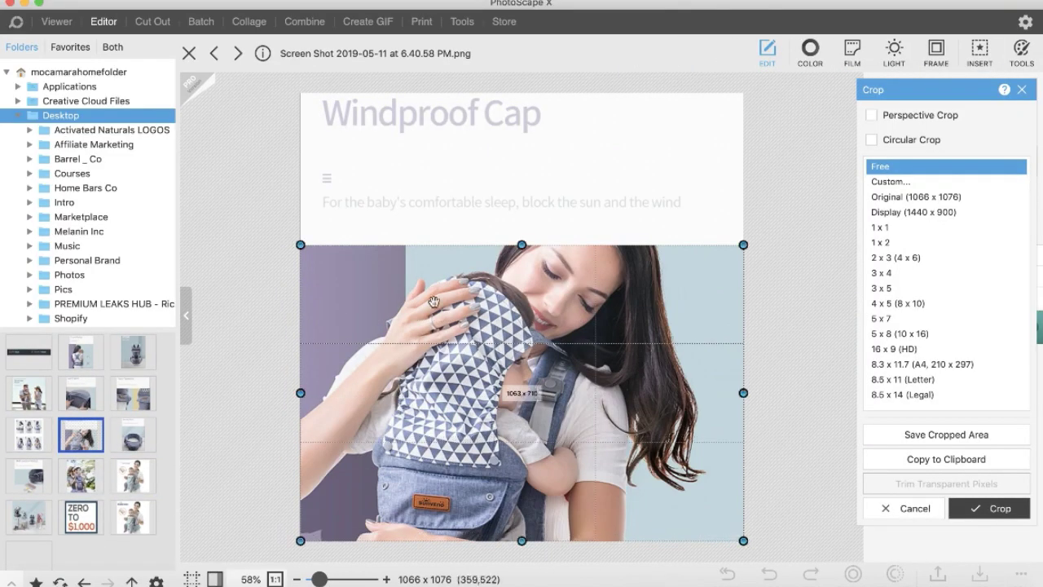
double_click(568, 319)
Crop the Soft Touch screenshot to its photo and save it.
key(Up)
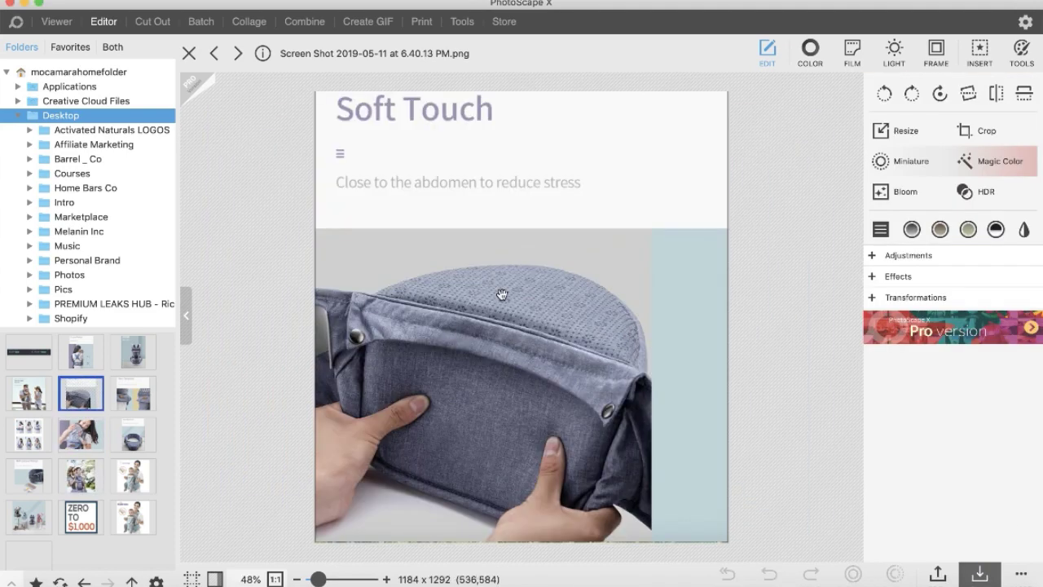
click(999, 132)
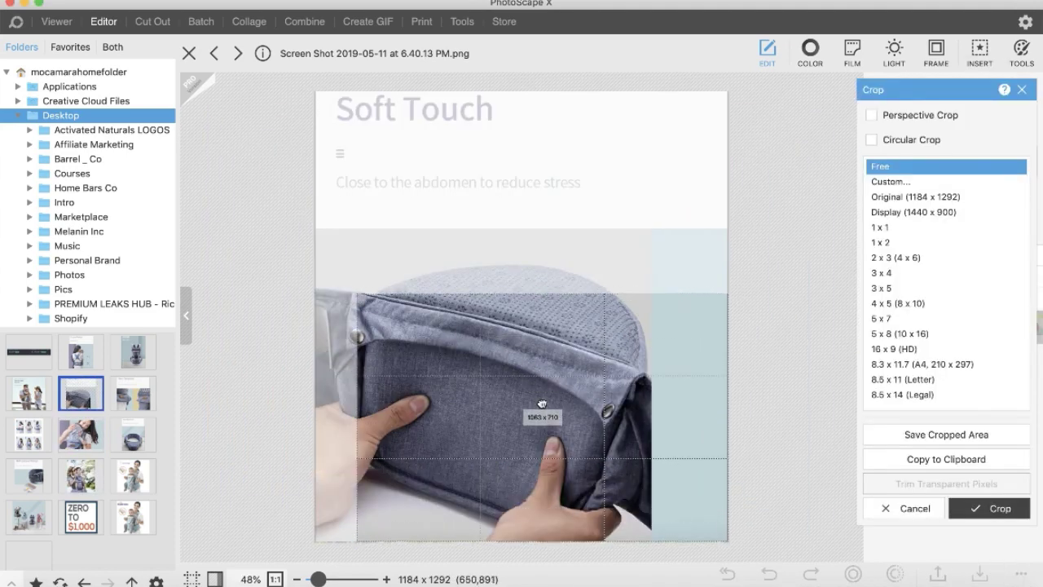
drag(356, 293, 317, 230)
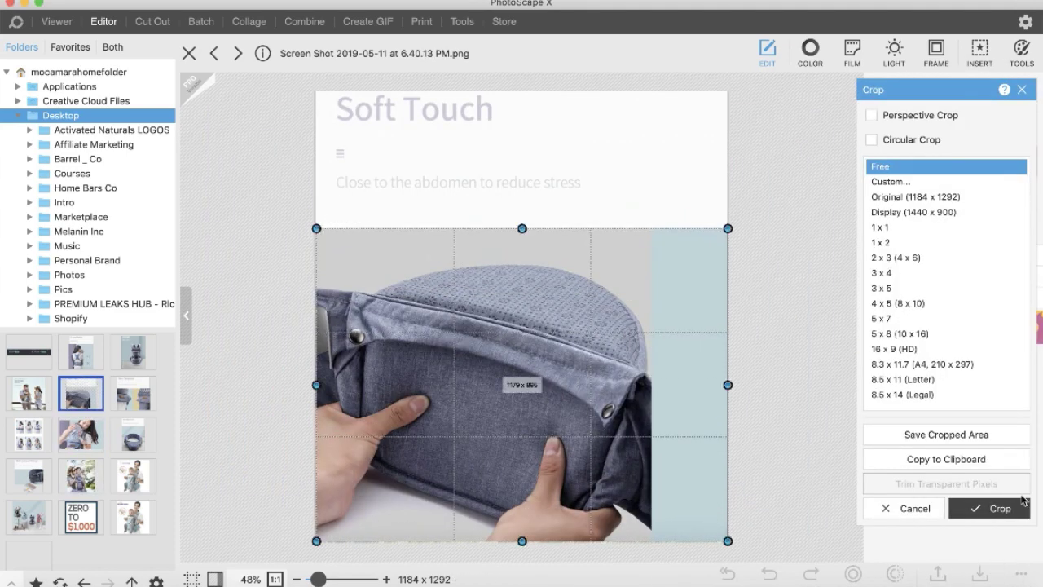
click(1023, 500)
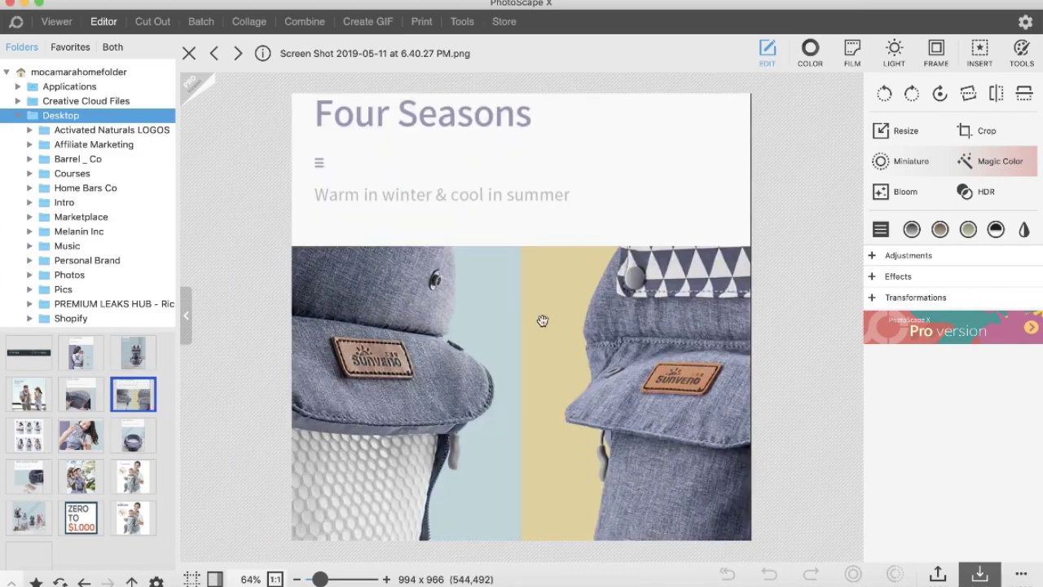
click(135, 434)
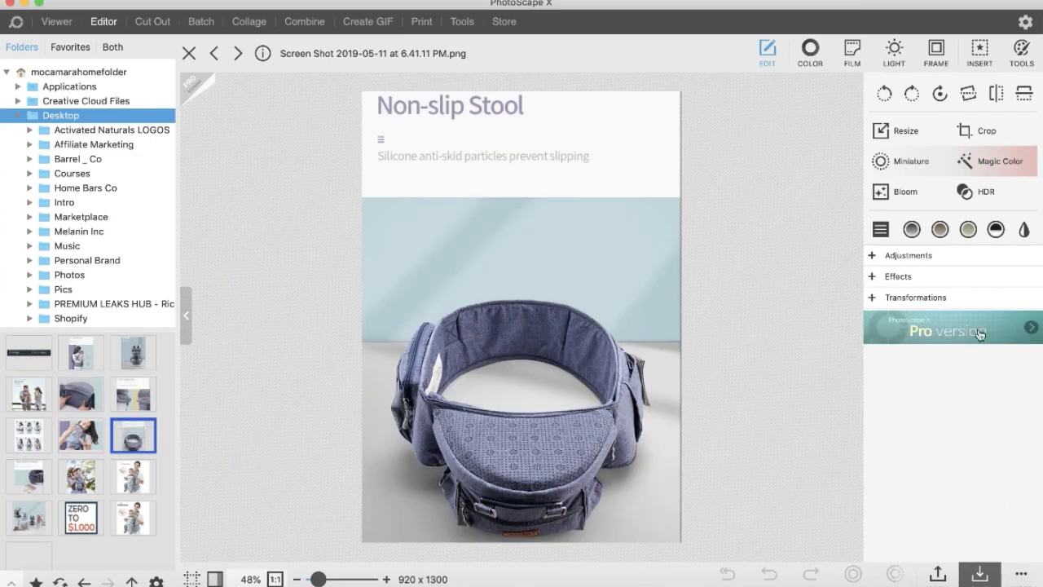
Trim the caption off the top of the Non-slip Stool screenshot.
click(985, 131)
mouse_move(362, 197)
mouse_down()
mouse_move(680, 543)
mouse_move(361, 216)
mouse_up()
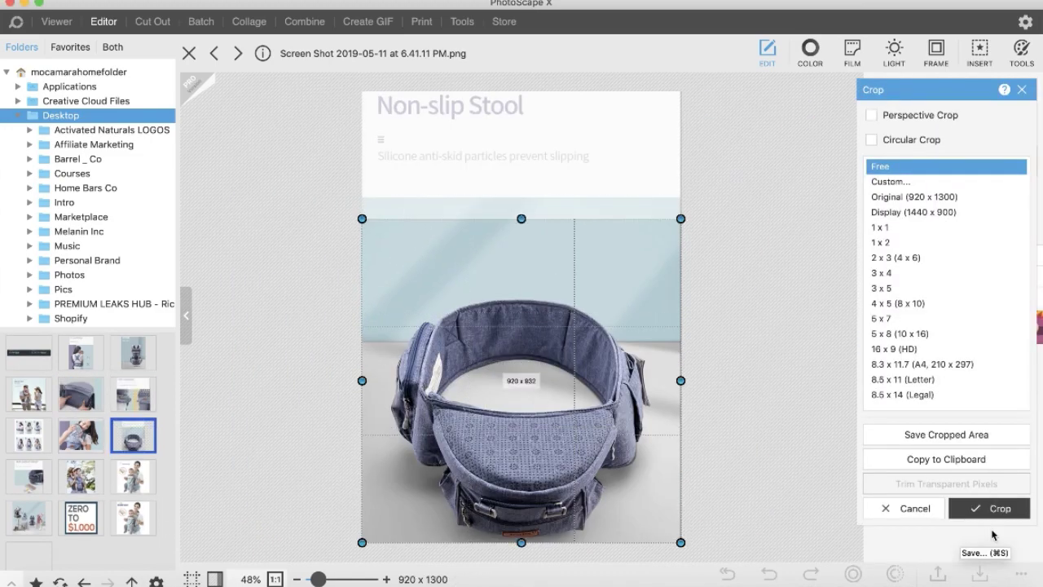
click(989, 508)
Re-crop the stool photo to an 896 x 896 square around the stool and save it.
click(992, 129)
click(881, 228)
drag(301, 103, 703, 504)
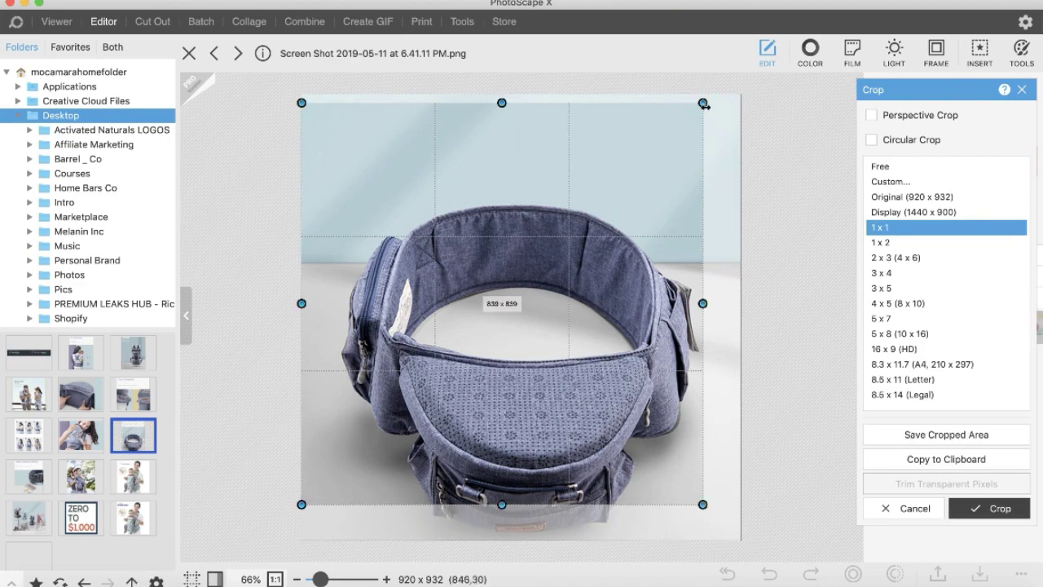
drag(704, 104, 713, 95)
drag(604, 183, 617, 220)
drag(314, 129, 302, 116)
drag(421, 163, 512, 239)
drag(317, 117, 310, 111)
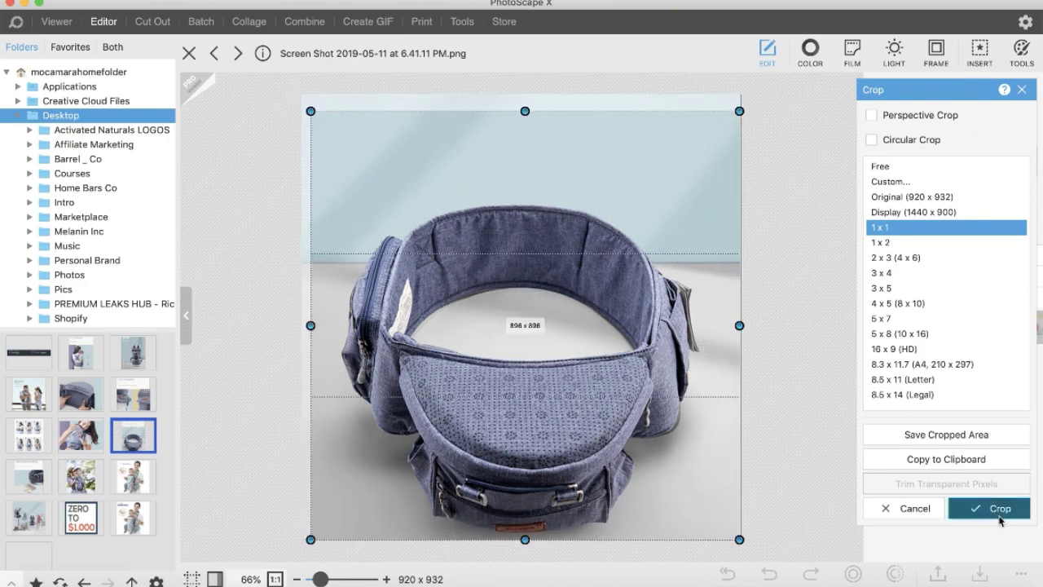
click(1001, 509)
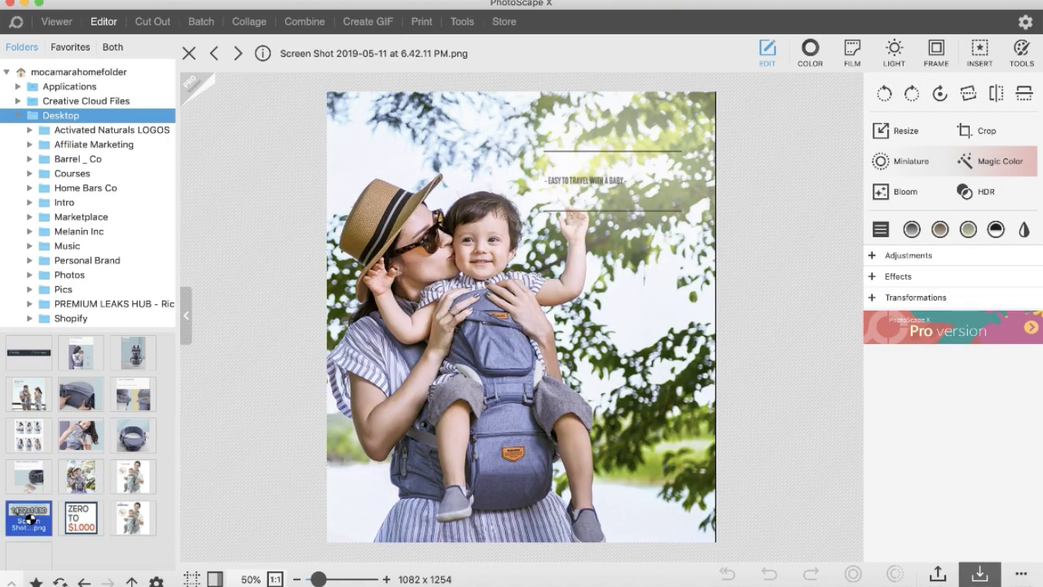
click(29, 435)
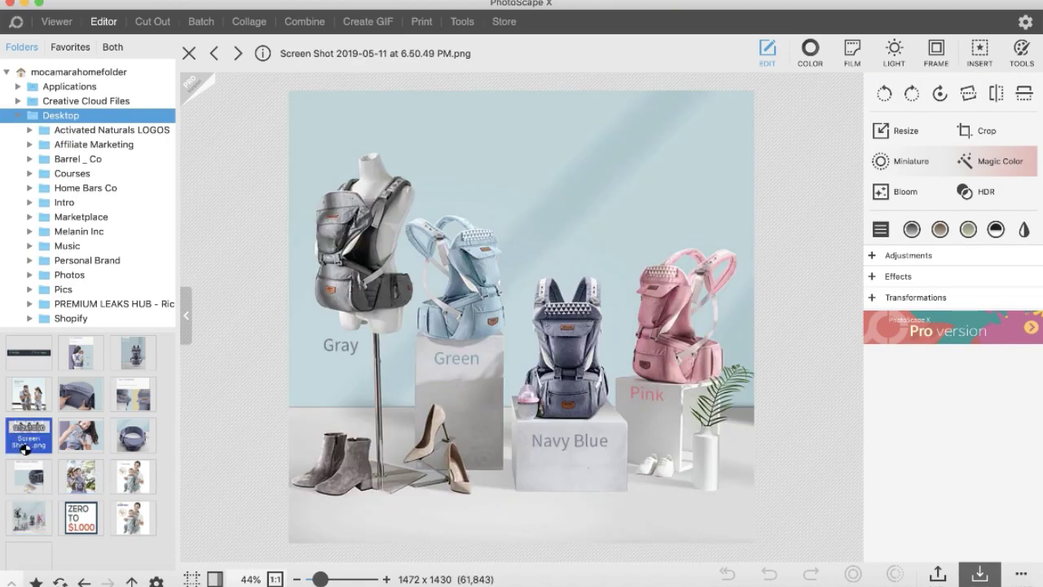
Square-crop the six-step wearing guide screenshot to cover all six steps and save it.
click(987, 130)
click(882, 228)
drag(333, 107, 716, 489)
mouse_move(601, 393)
mouse_down()
mouse_move(601, 422)
mouse_move(599, 375)
mouse_move(598, 397)
mouse_up()
scroll(545, 277, down, 3)
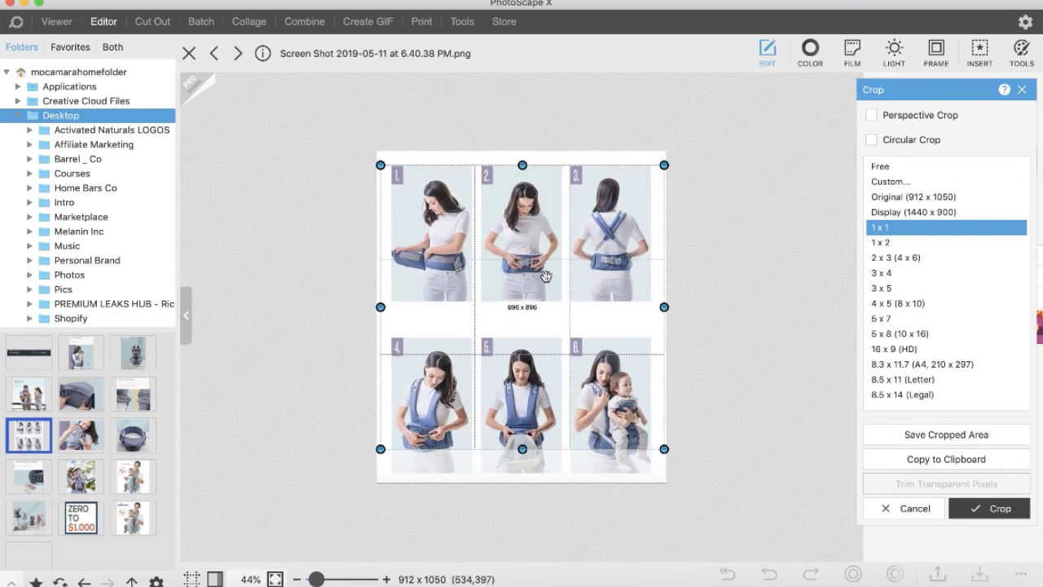
drag(664, 164, 673, 165)
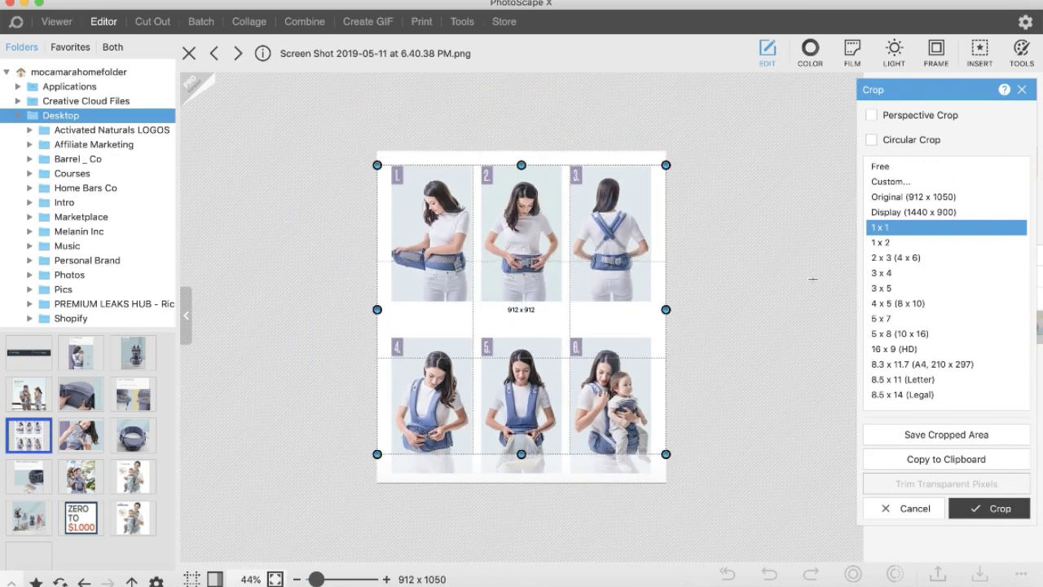
click(989, 508)
click(979, 574)
click(506, 214)
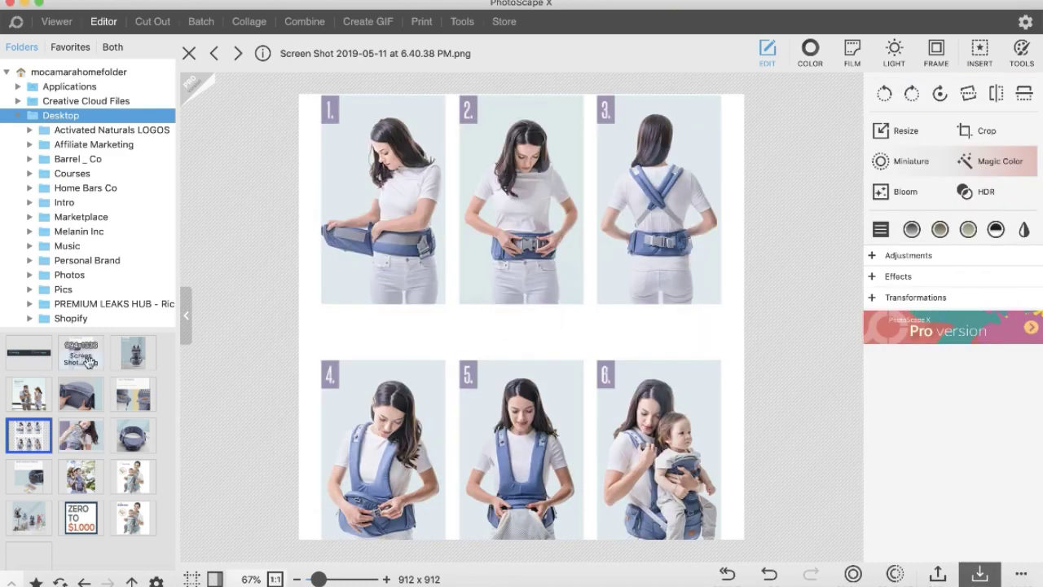
Square-crop the X-type Design screenshot to 989 x 989 over the photo and save it.
click(80, 353)
click(975, 129)
drag(363, 214, 359, 208)
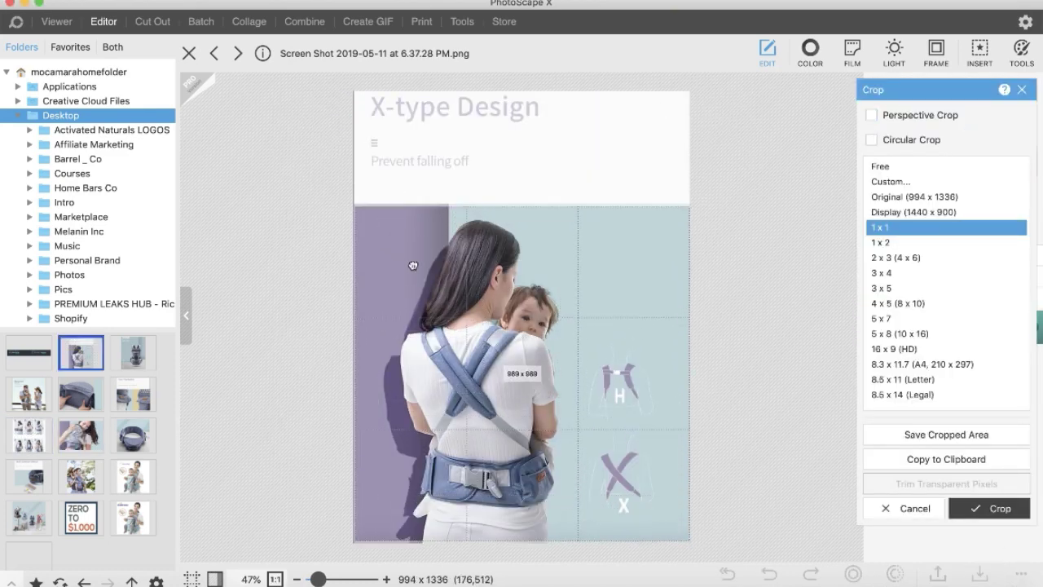
drag(413, 266, 423, 287)
click(989, 508)
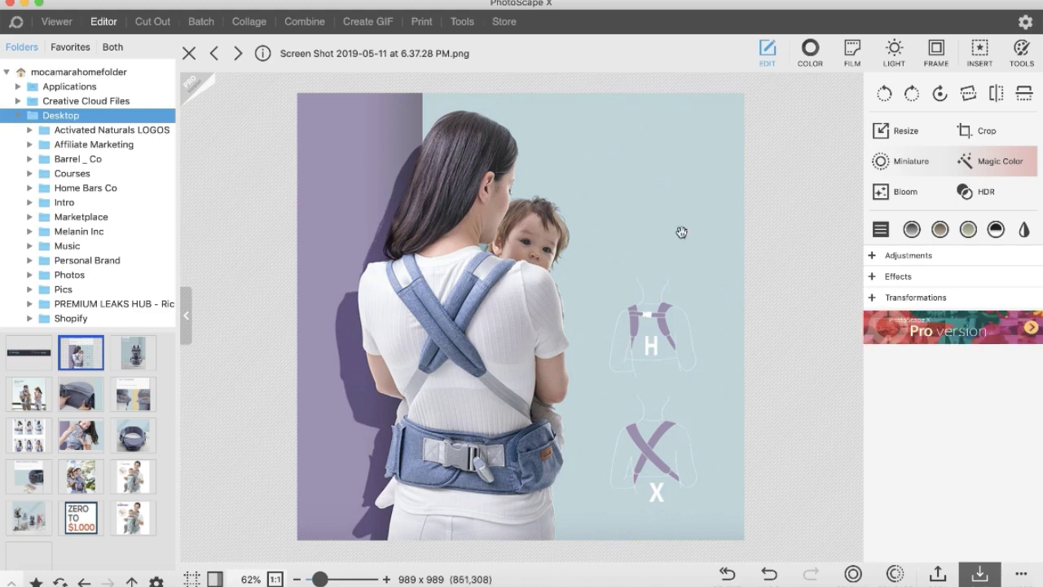
click(980, 574)
click(376, 137)
Square-crop the Multi-purpose Storage screenshot over its photo and save it.
click(28, 473)
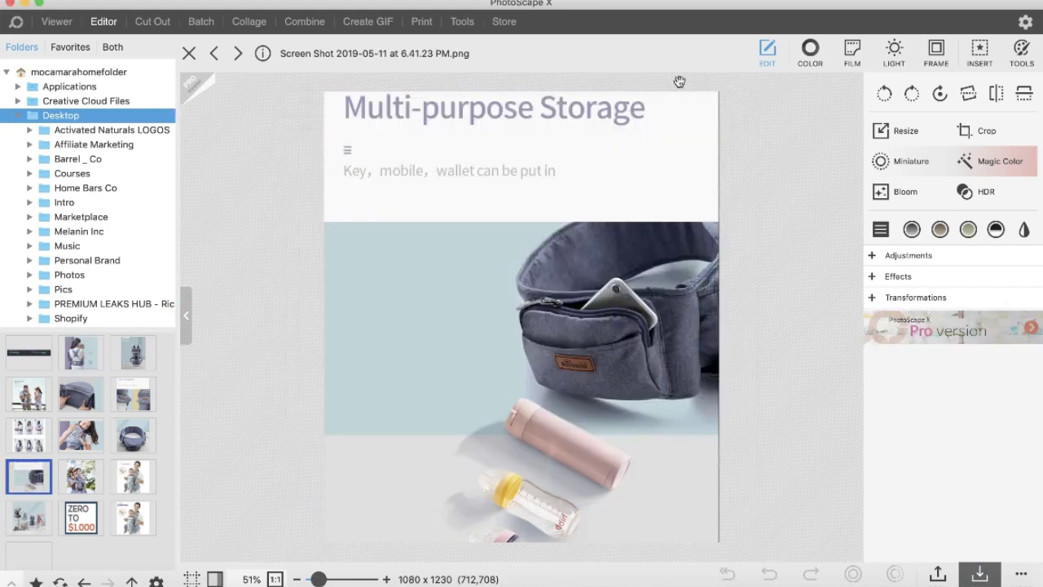
click(975, 129)
mouse_move(570, 356)
mouse_down()
mouse_move(651, 350)
mouse_move(567, 356)
mouse_up()
click(989, 507)
click(979, 573)
click(376, 137)
Switch back to the Shopify theme editor and open the image upload picker.
key(ctrl+Up)
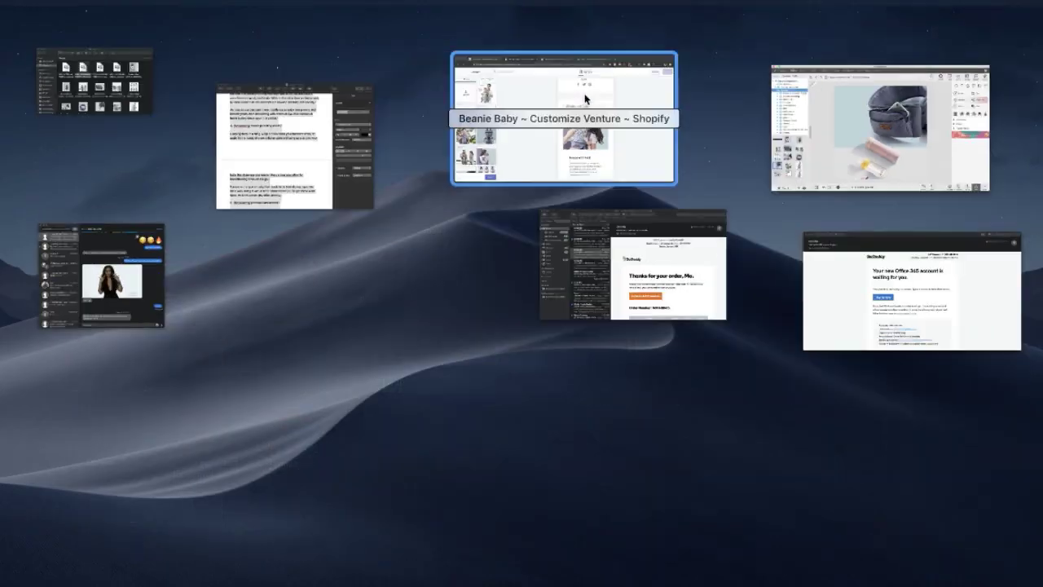
click(550, 123)
click(80, 168)
Upload the seven cropped screenshots to the Shopify image library.
shift+click(478, 213)
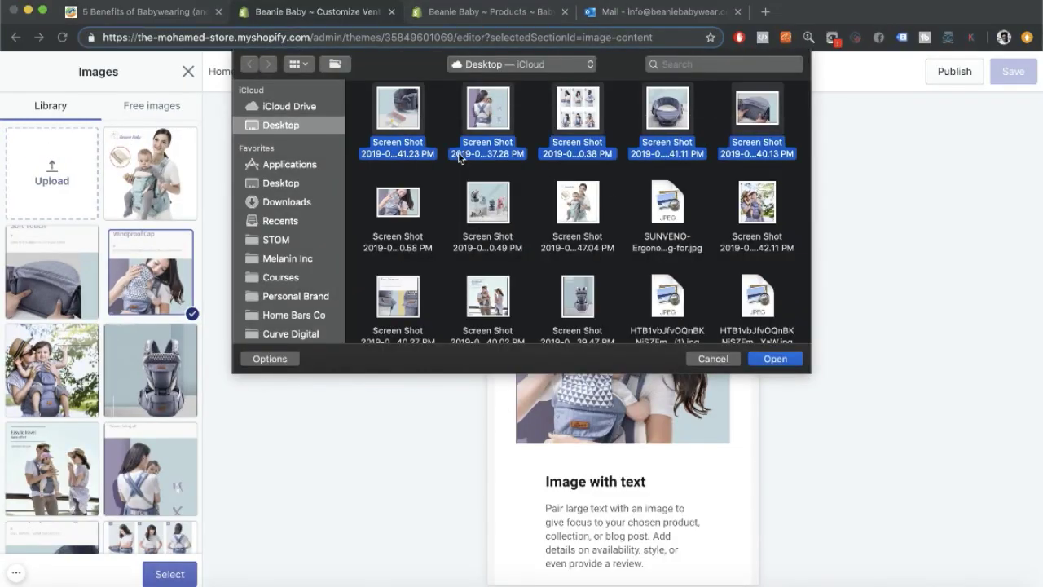
click(774, 359)
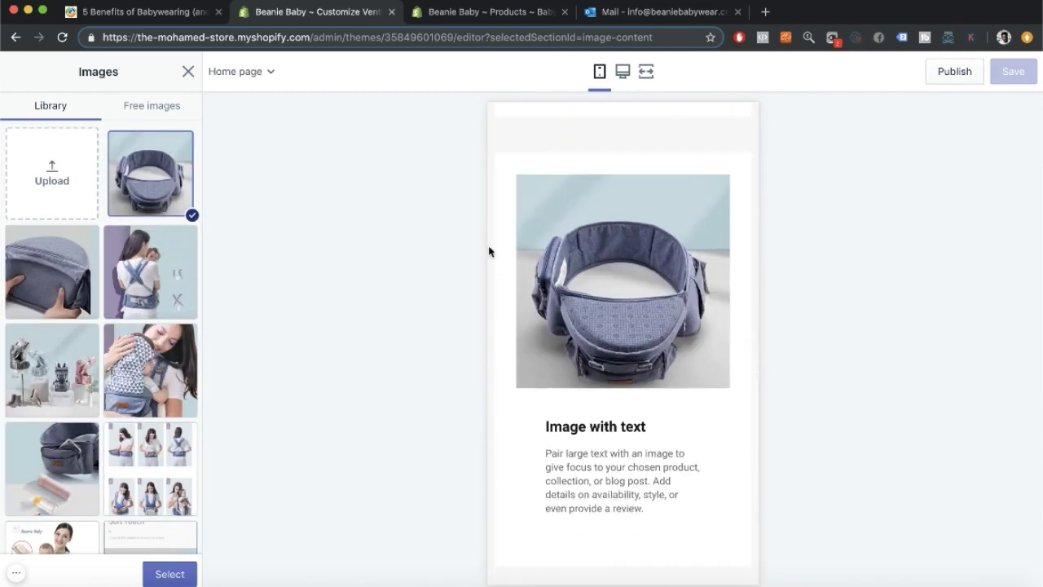
scroll(540, 354, down, 2)
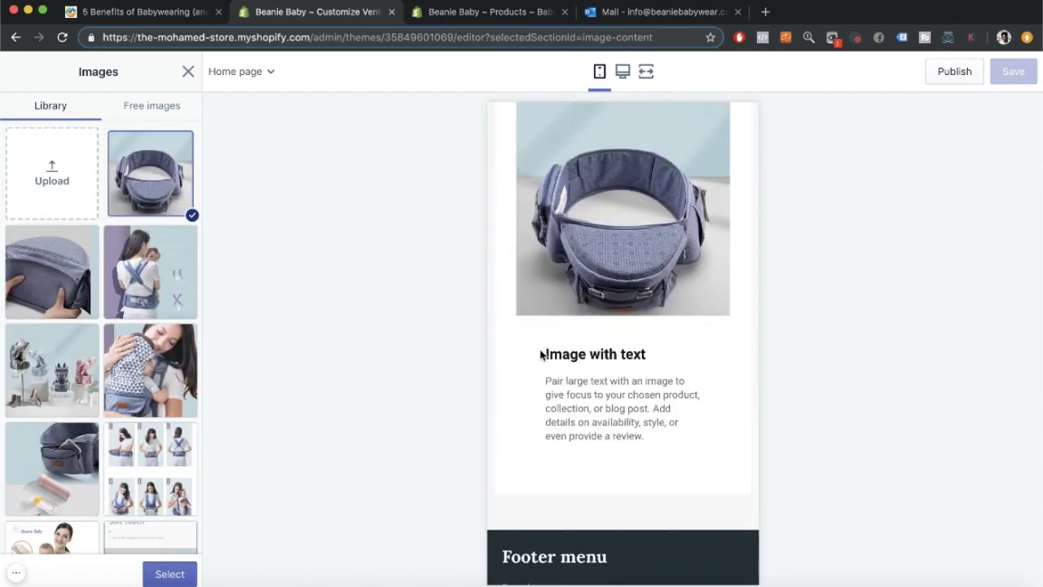
scroll(628, 395, up, 1)
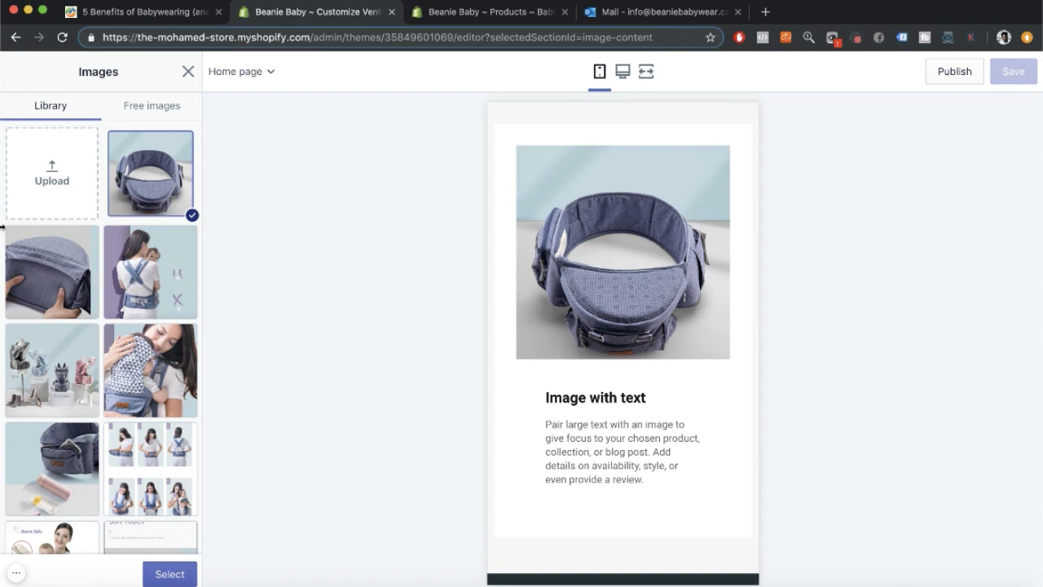
Use the cropped mother-and-baby photo as the image-with-text section's image.
scroll(163, 279, down, 2)
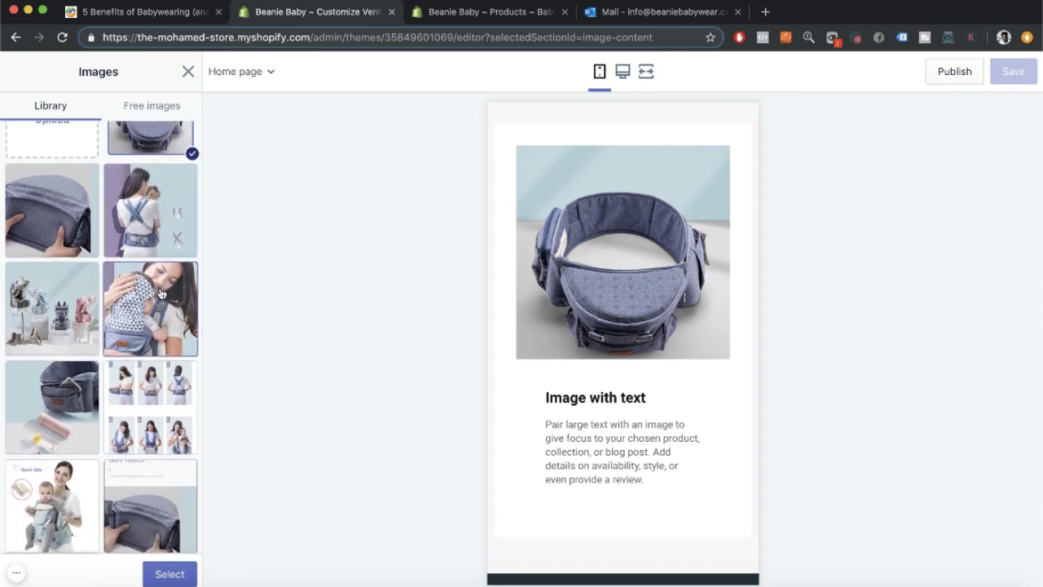
click(151, 308)
scroll(600, 403, up, 1)
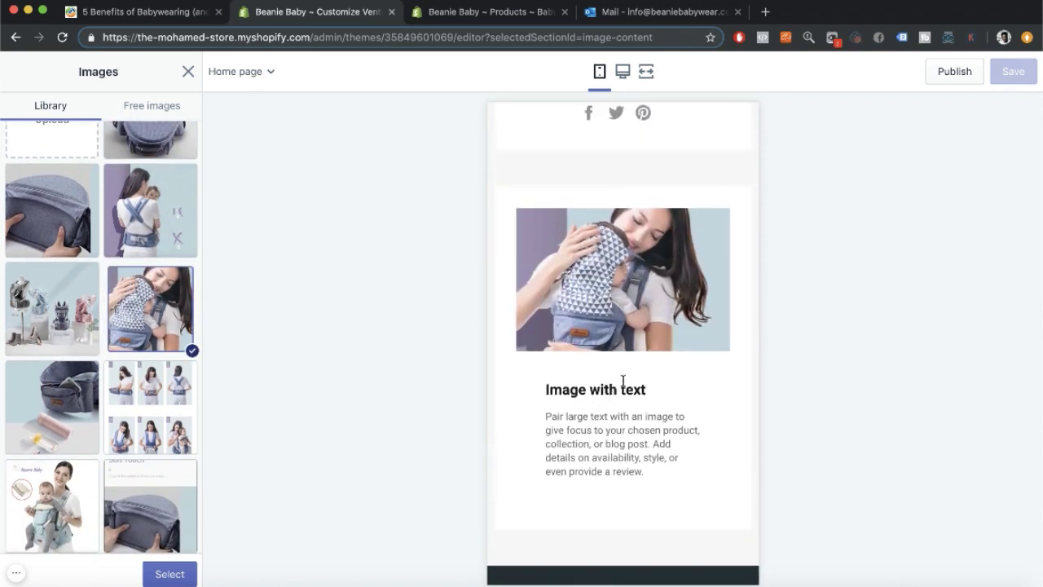
scroll(623, 381, up, 1)
scroll(624, 384, down, 1)
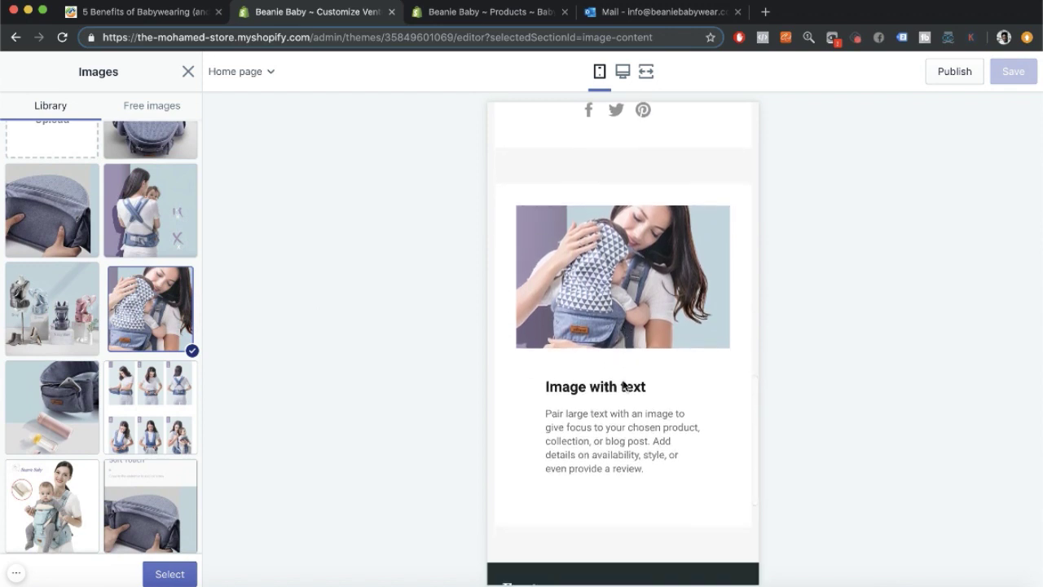
click(169, 573)
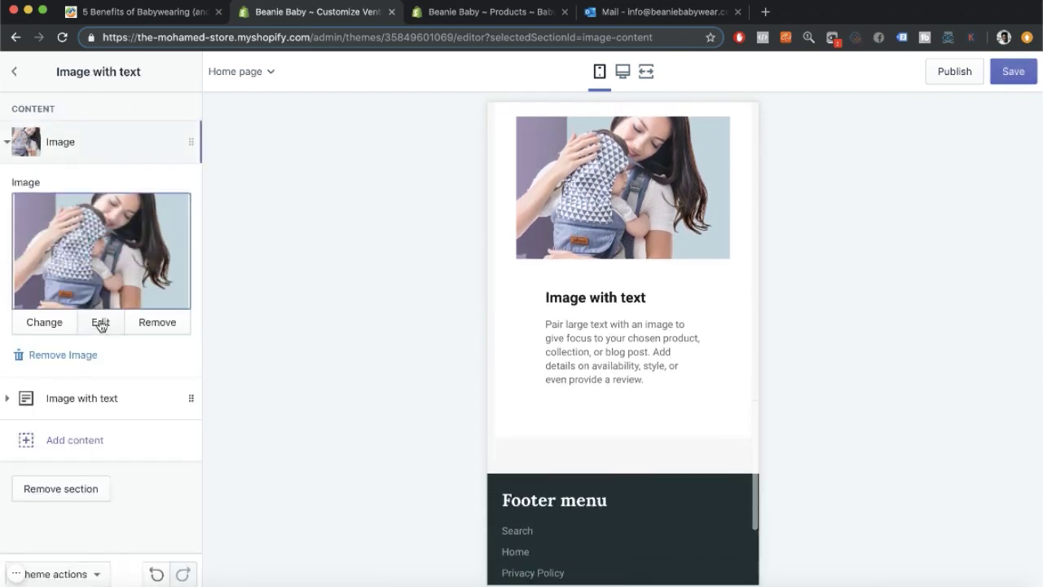
Delete the placeholder body text from the section's text block.
click(88, 399)
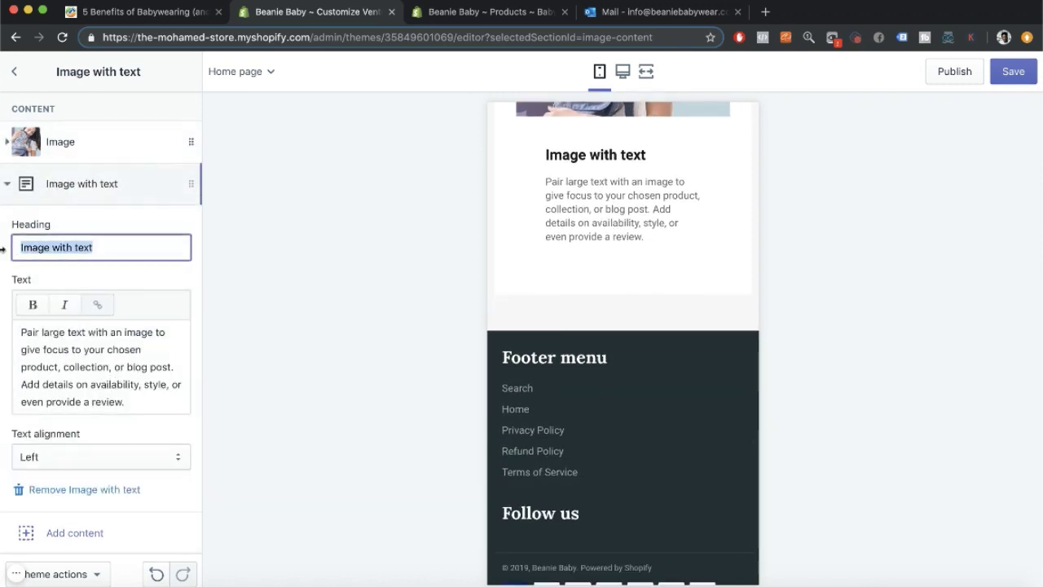
scroll(521, 323, up, 3)
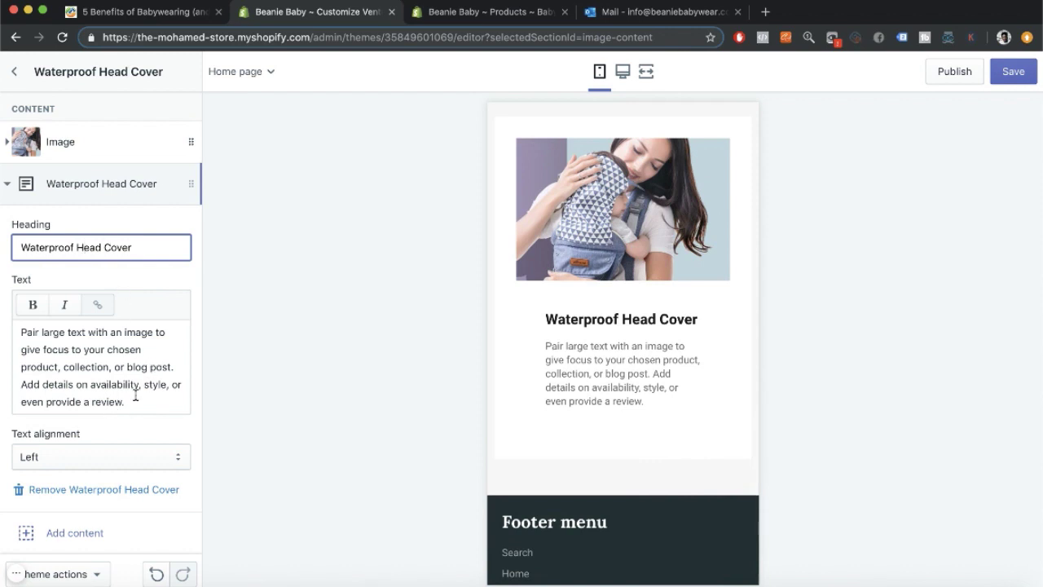
drag(126, 405, 33, 215)
key(BackSpace)
click(27, 185)
Add an image block showing the hip-seat carrier photo.
click(75, 227)
click(88, 299)
click(101, 320)
click(155, 174)
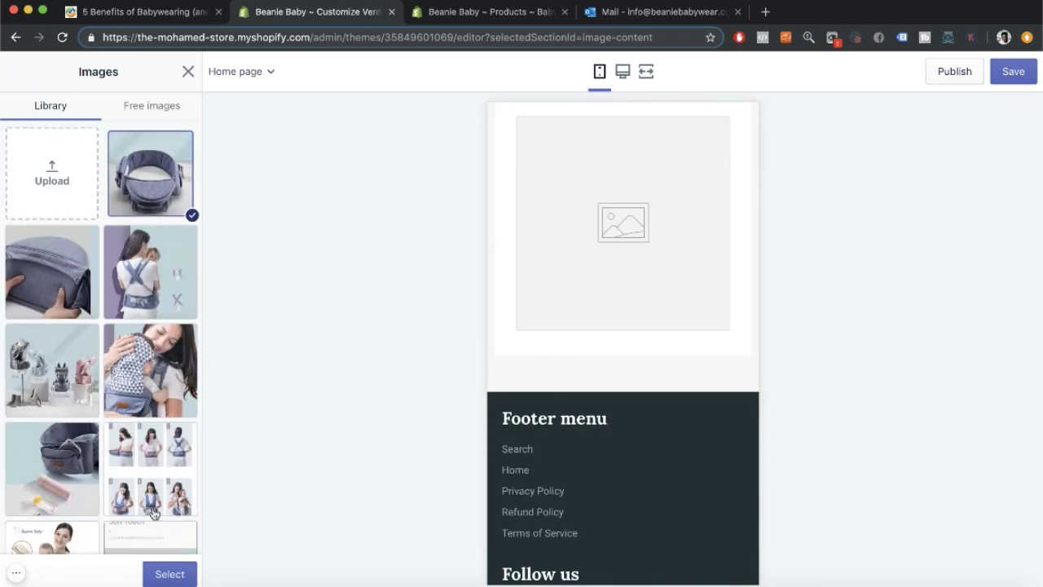
click(168, 574)
Add then remove an extra text block, and remove the Waterproof Head Cover block.
click(69, 484)
click(82, 412)
scroll(110, 359, down, 3)
click(80, 437)
click(51, 184)
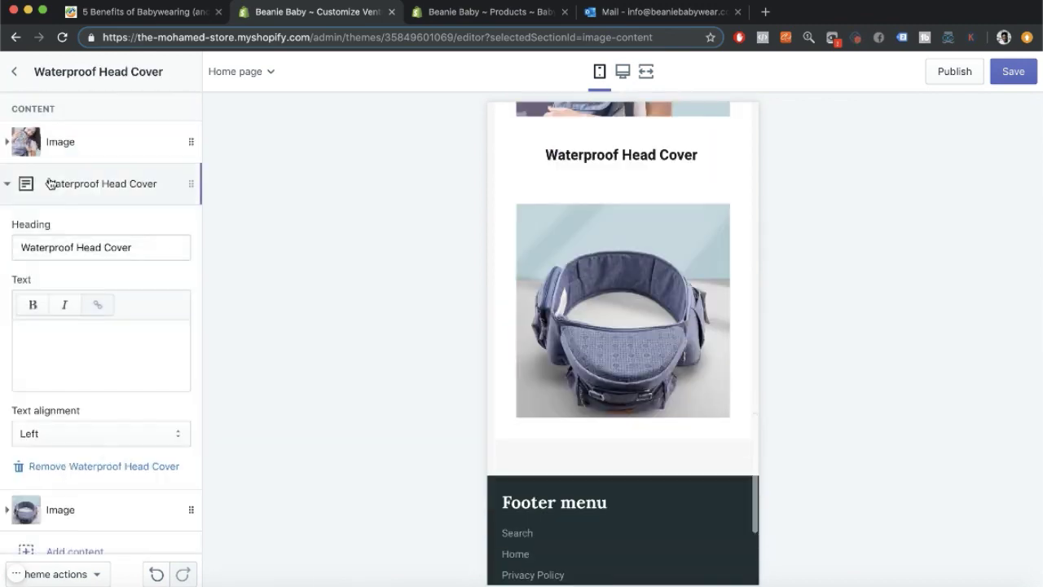
click(82, 466)
Add a third image block with the six-step fitting picture, then remove it.
click(58, 227)
click(77, 299)
click(100, 328)
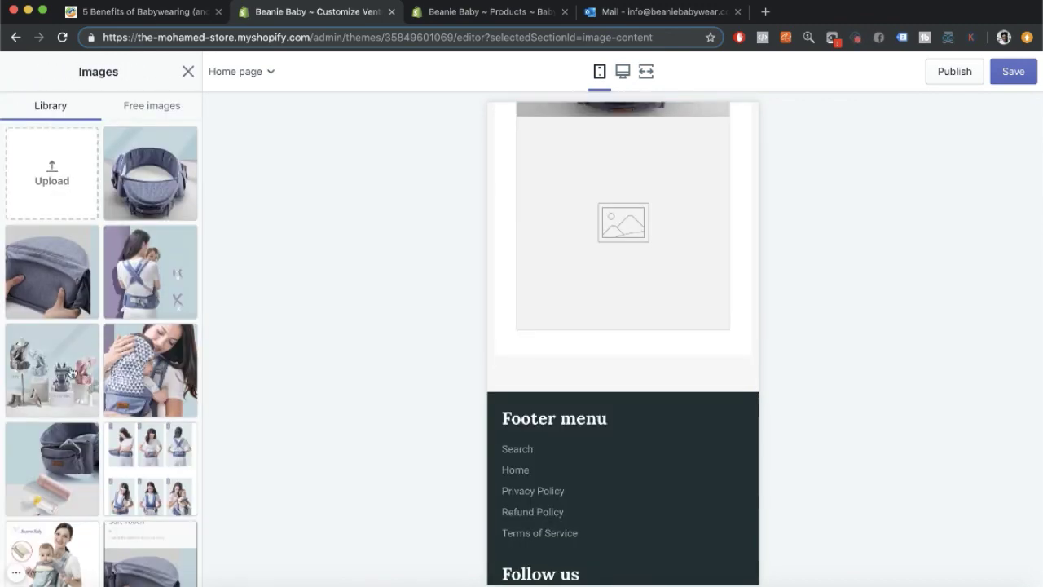
scroll(161, 332, down, 3)
click(160, 331)
click(168, 574)
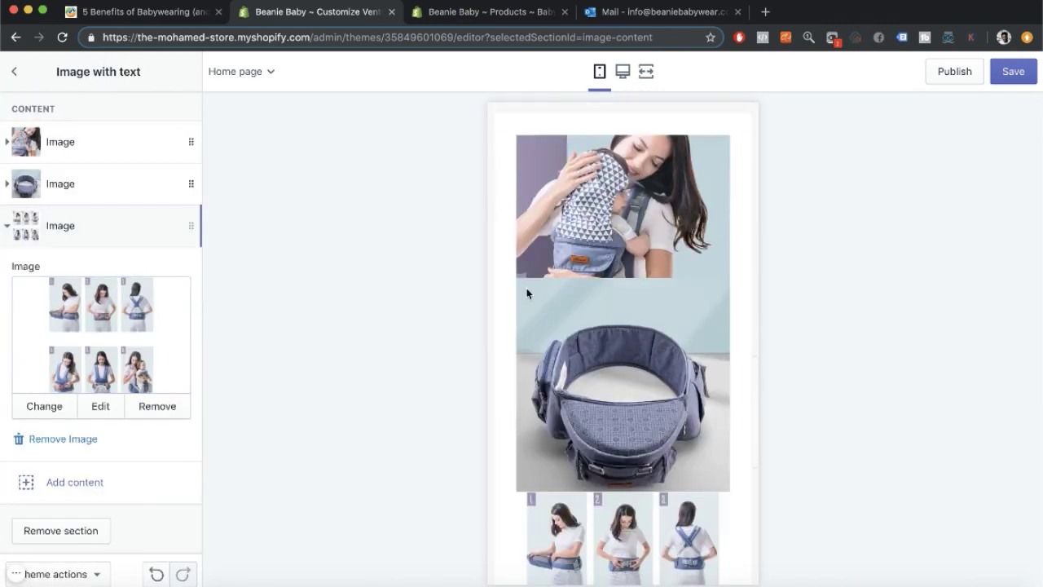
click(14, 235)
click(16, 240)
Clear the hip-seat photo and delete the now-empty second image block.
click(52, 440)
click(60, 184)
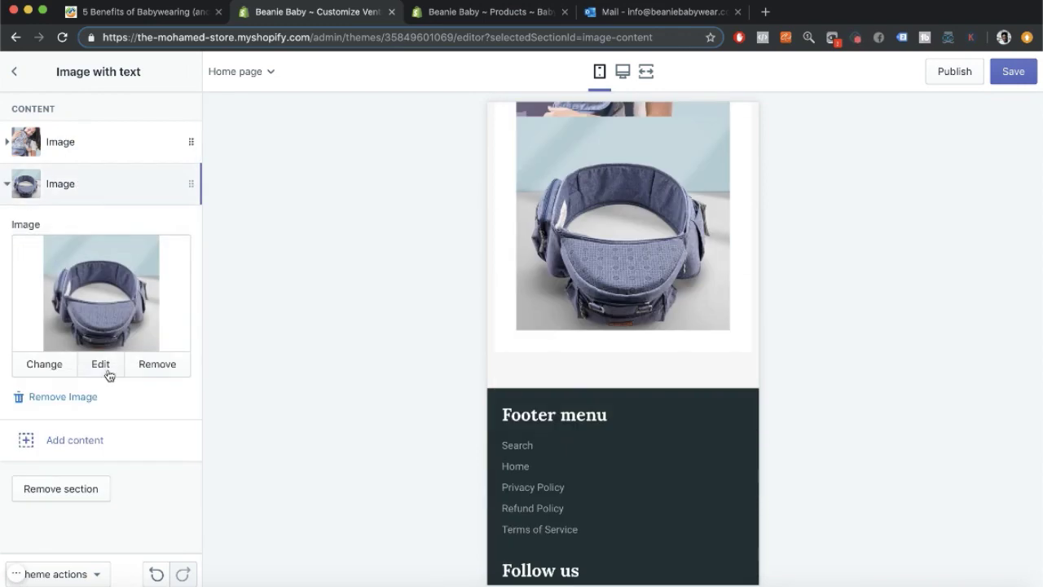
click(105, 366)
click(97, 262)
click(156, 364)
click(63, 372)
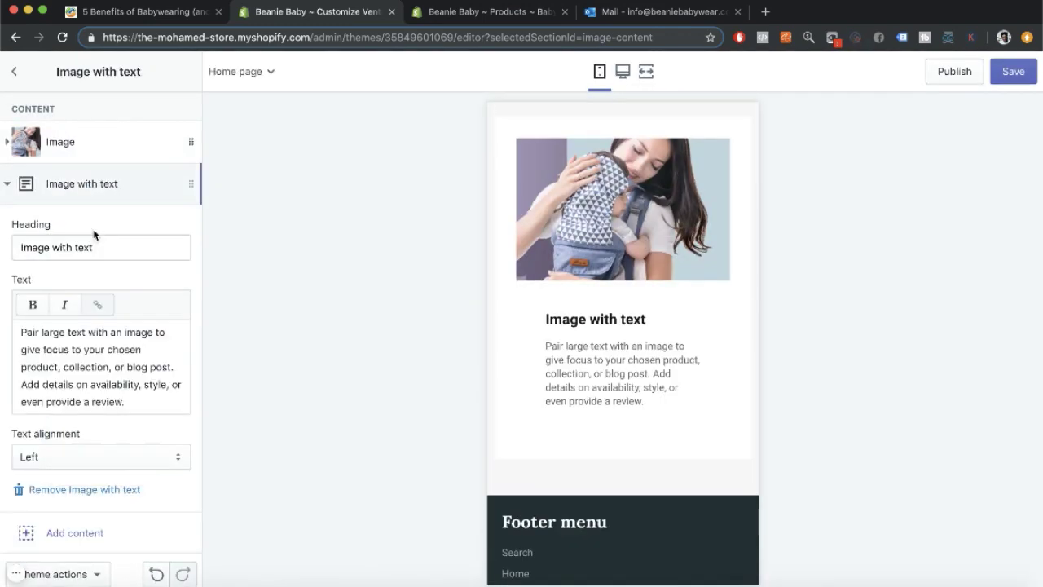
Rewrite the heading as Waterproof Head Cover, adding and then dropping 'Detachable'.
drag(93, 246, 2, 244)
text(Waterproof Head Cover)
click(22, 243)
text(Detachable)
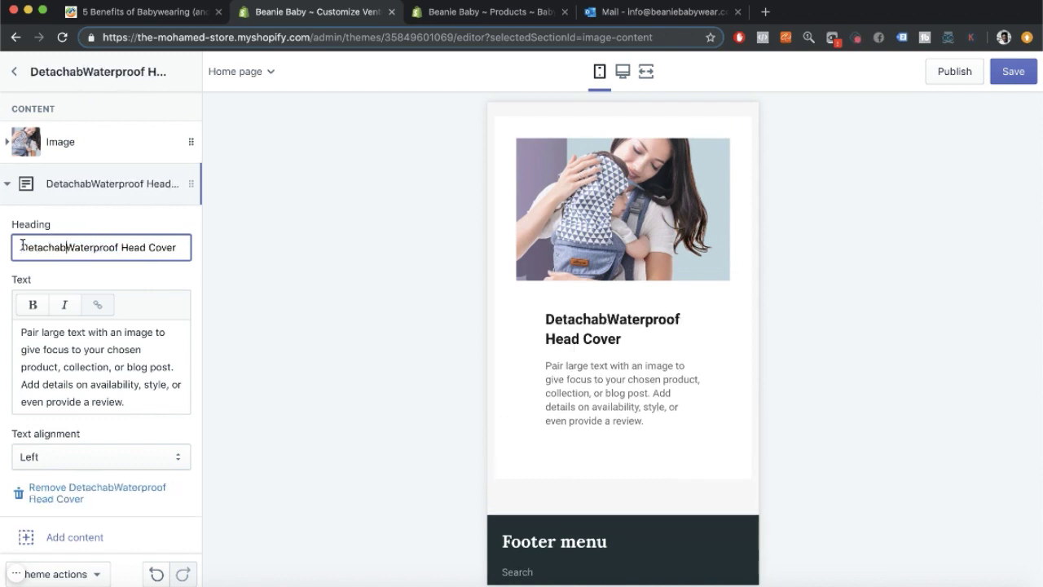
key(BackSpace)
key(BackSpace)
key(BackSpace)
key(BackSpace)
key(BackSpace)
key(BackSpace)
key(BackSpace)
key(BackSpace)
key(BackSpace)
key(BackSpace)
key(BackSpace)
key(BackSpace)
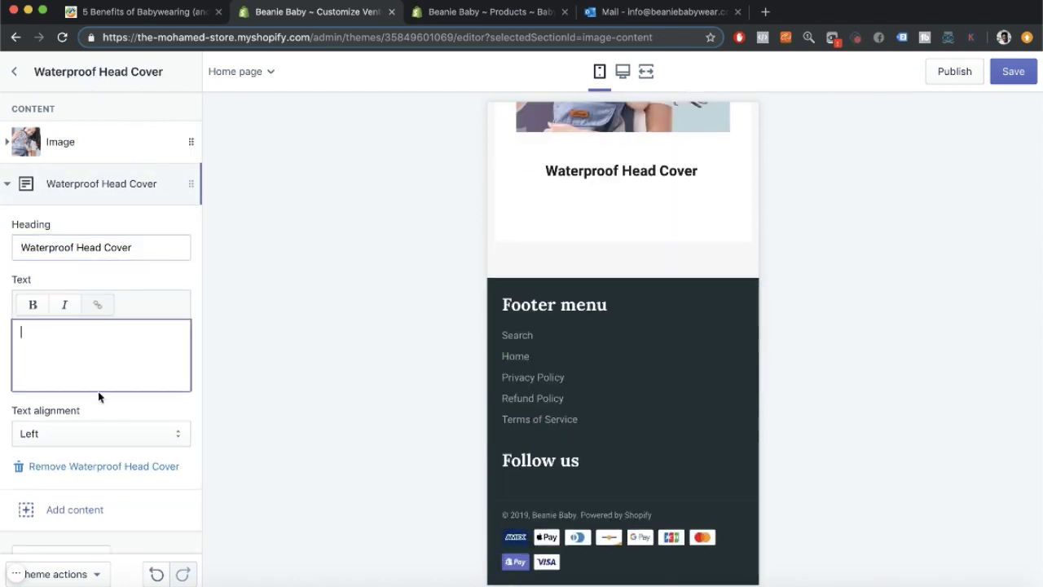
Left-align the Waterproof Head Cover text block.
click(65, 422)
scroll(103, 195, down, 2)
click(31, 156)
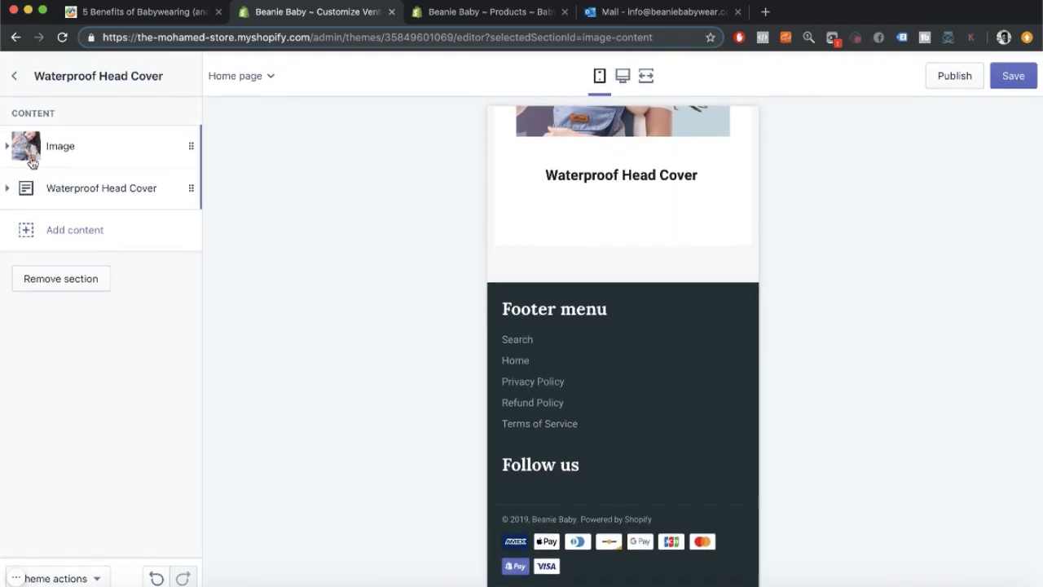
Add an image block with the back-view carrier photo, discarding an extra empty image block.
click(75, 231)
click(99, 290)
click(100, 329)
click(145, 279)
click(169, 573)
click(74, 480)
click(102, 384)
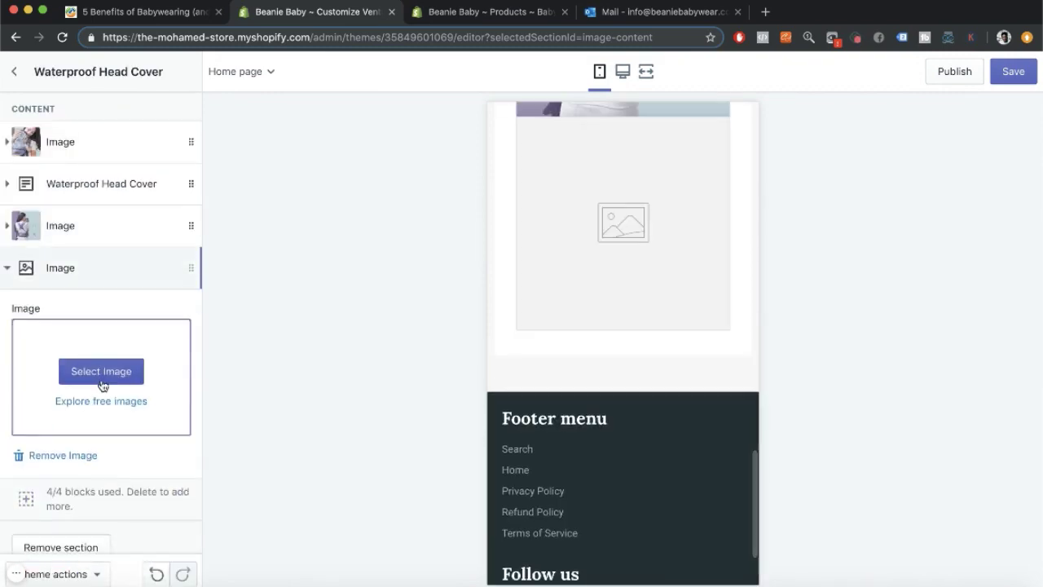
click(70, 459)
Add a text block headed Adjustable Strap Types with its body text cleared.
click(69, 268)
click(73, 357)
drag(106, 331, 2, 335)
text(Adjustable Stra)
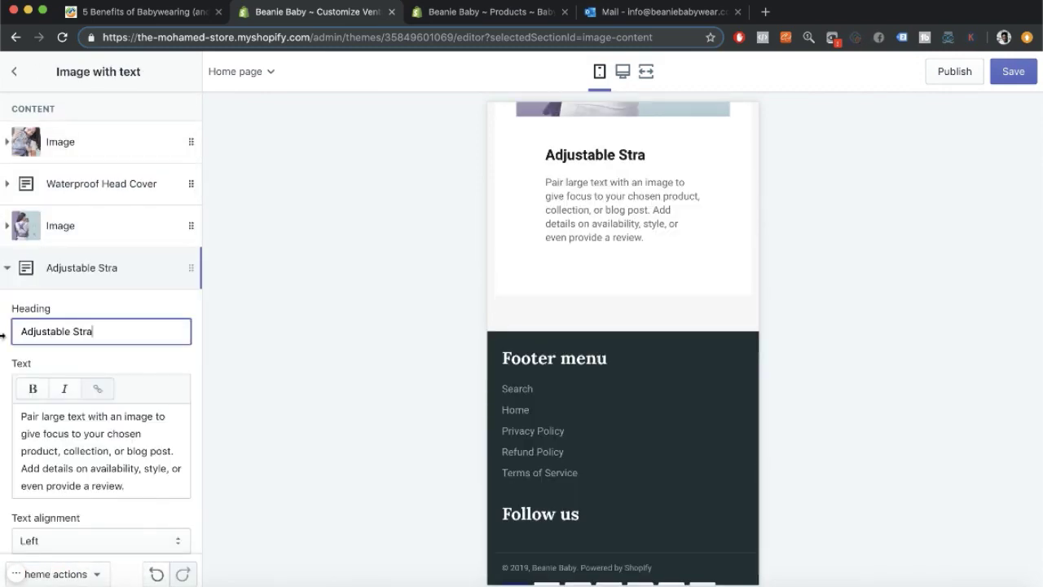
text(p Types)
click(93, 440)
key(super+a)
key(BackSpace)
scroll(88, 399, down, 2)
scroll(492, 258, up, 7)
click(122, 168)
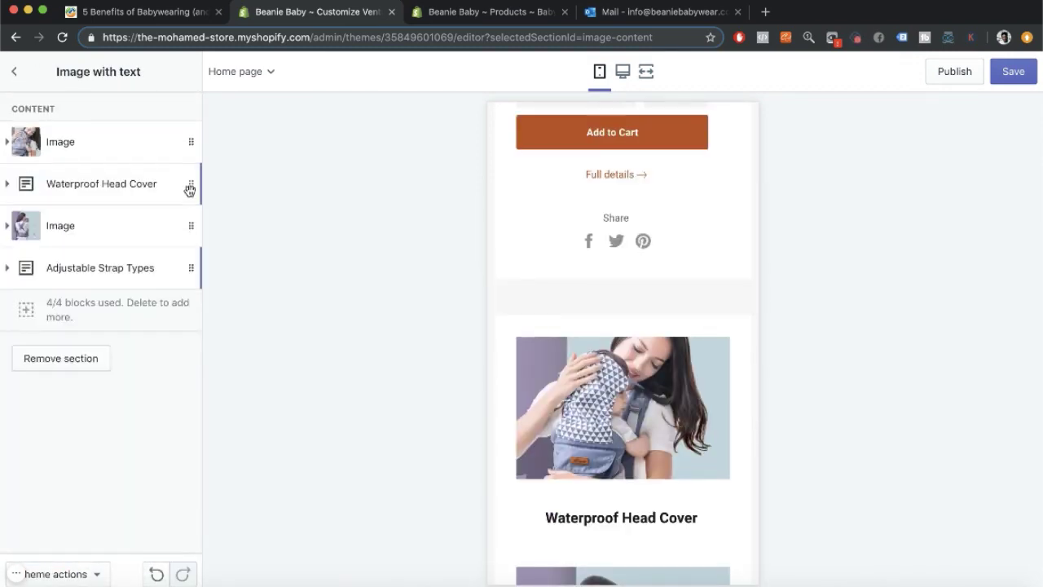
Move both heading blocks above their photos, save the homepage, and begin a new section.
drag(190, 189, 190, 140)
drag(191, 268, 190, 224)
click(1013, 72)
click(14, 71)
click(104, 401)
Add a new Image with text section to the homepage.
click(188, 72)
click(105, 309)
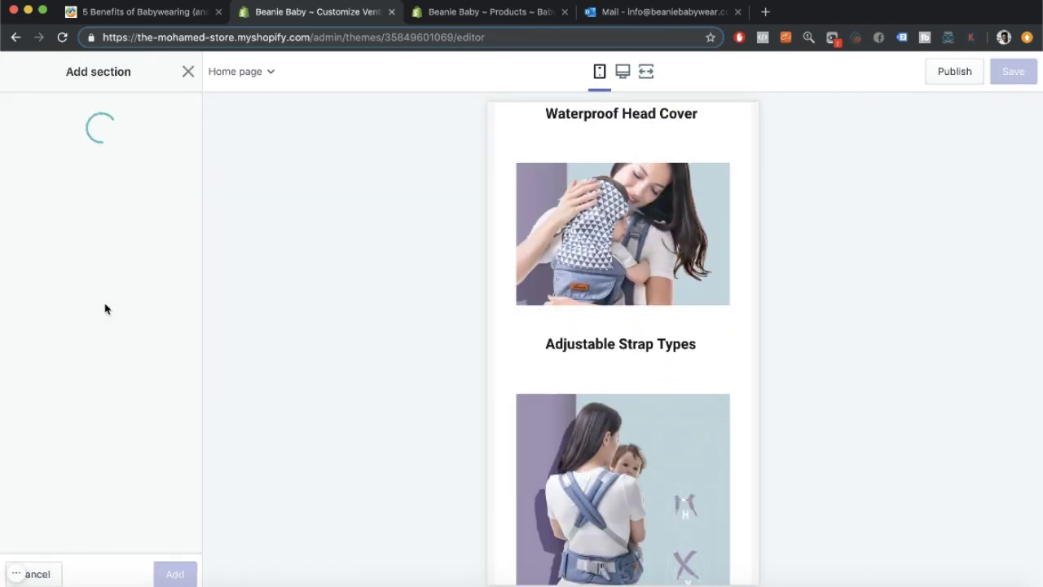
scroll(106, 326, down, 2)
click(108, 334)
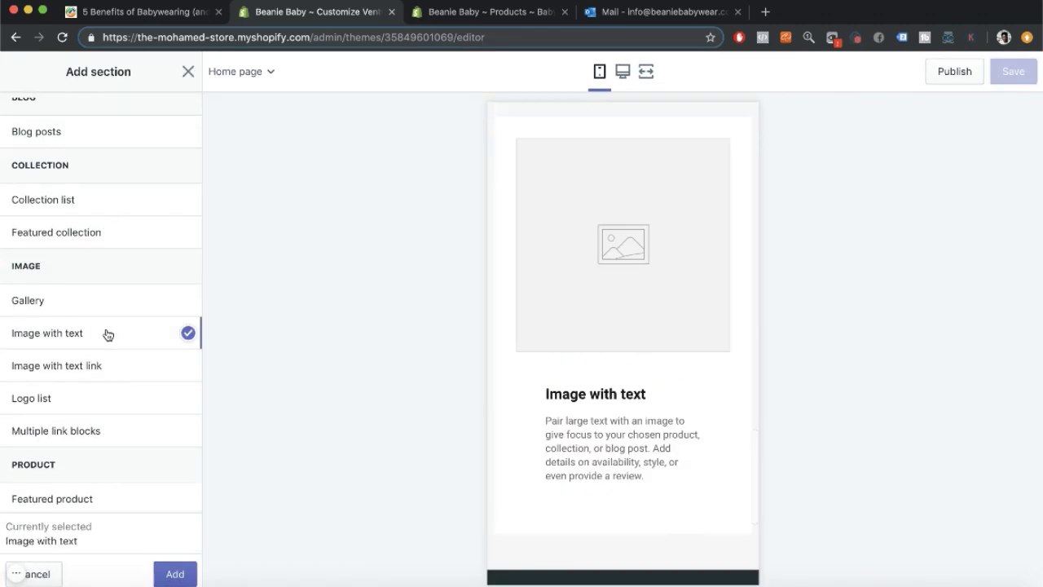
click(175, 574)
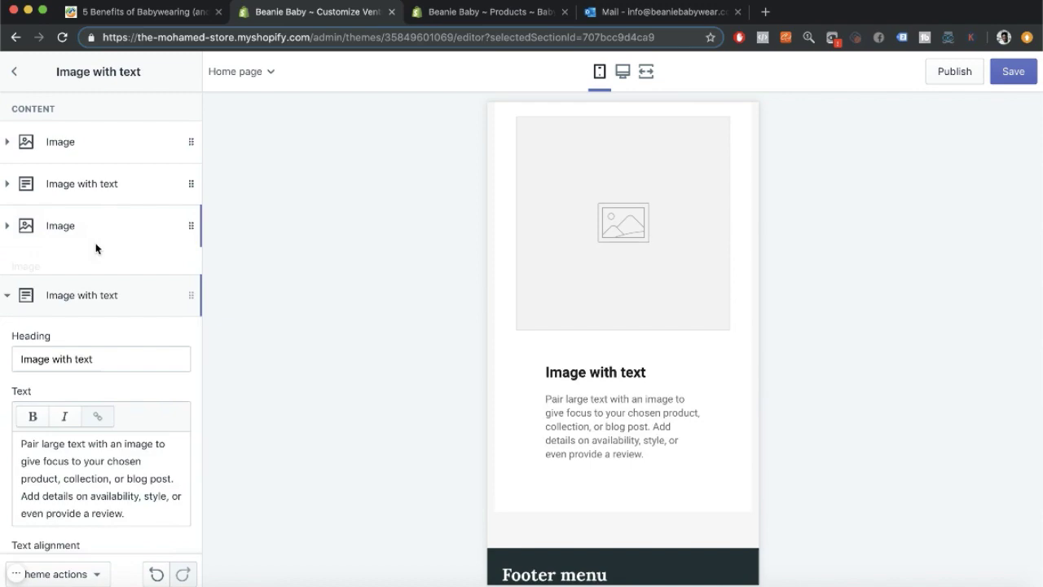
Give the new section's image block the six-step carrier-fitting picture, checking it against the product page.
click(61, 141)
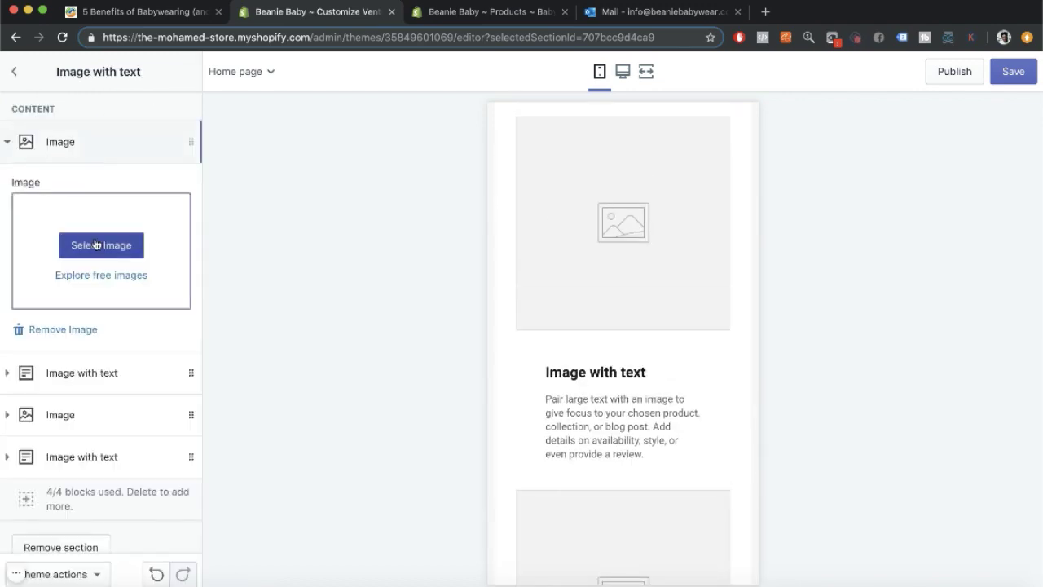
click(101, 244)
click(51, 270)
click(163, 573)
click(526, 23)
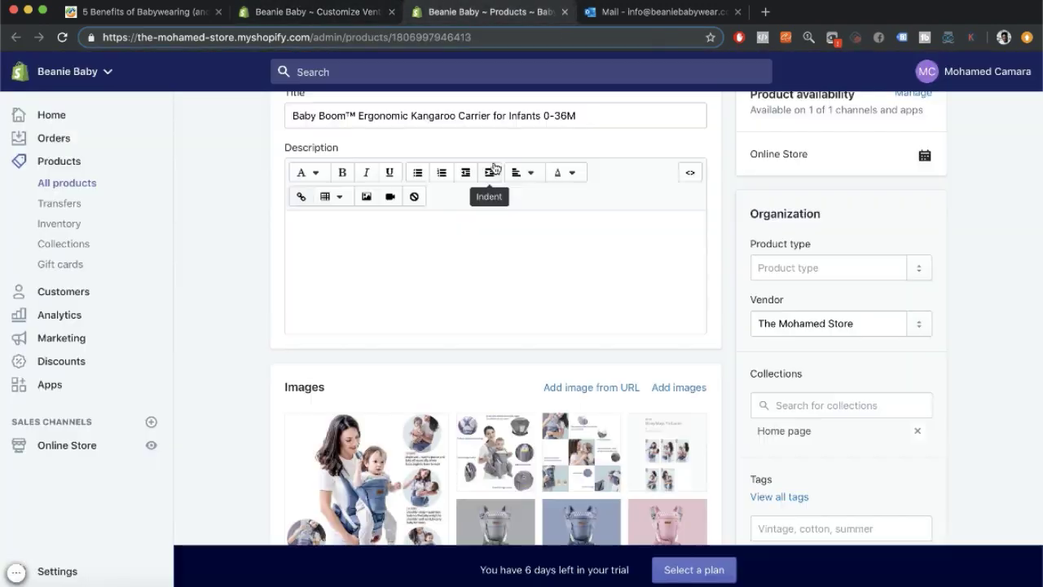
scroll(522, 326, down, 4)
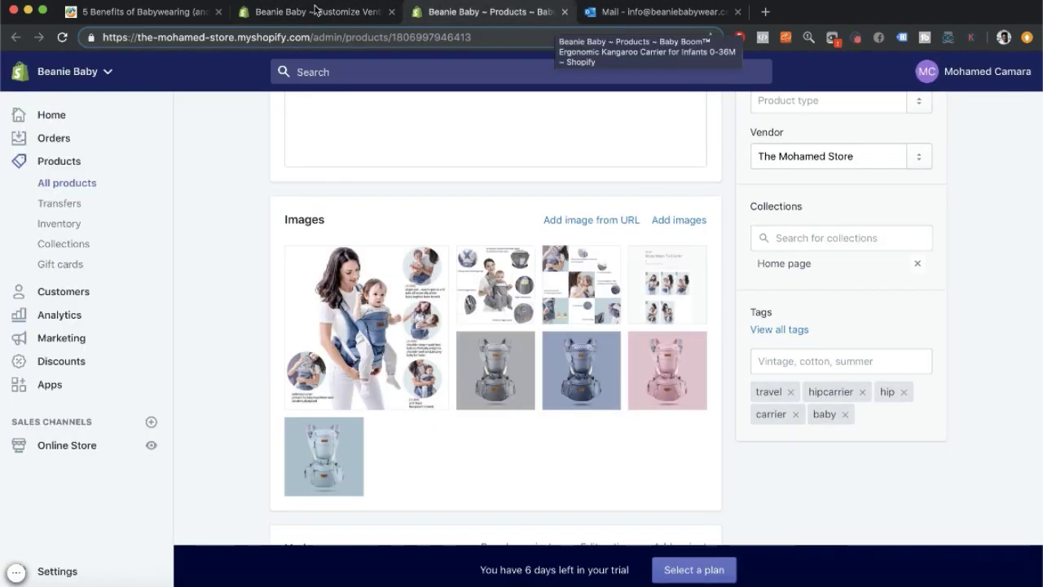
click(314, 12)
scroll(98, 366, down, 6)
Use the six-step carrier-fitting picture as the image for the first Image with text block.
click(150, 370)
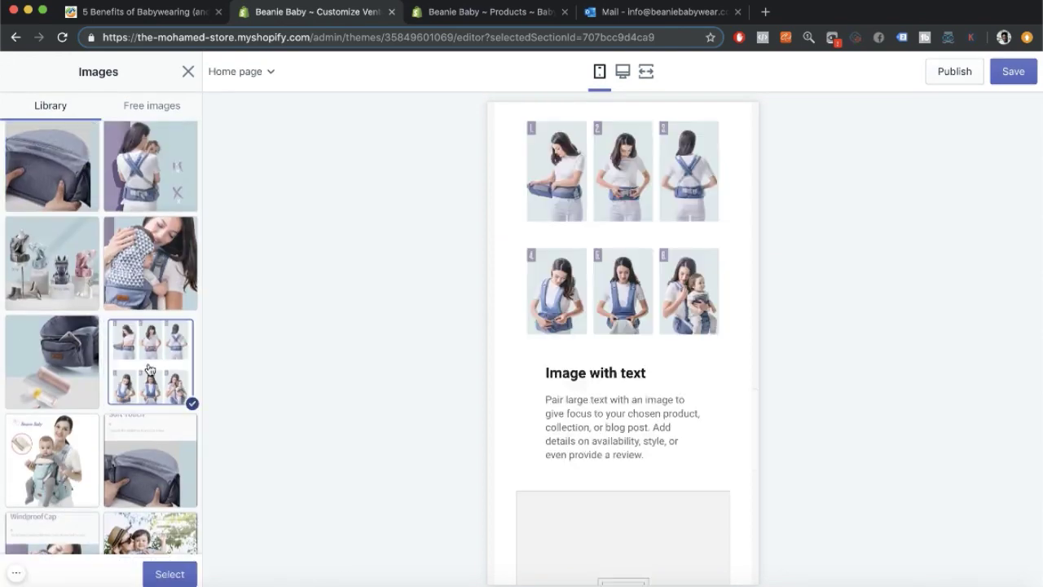
click(159, 580)
click(54, 397)
Change the heading to 'No need to ask for help' and delete the placeholder body text.
triple_click(23, 245)
text(No Nee)
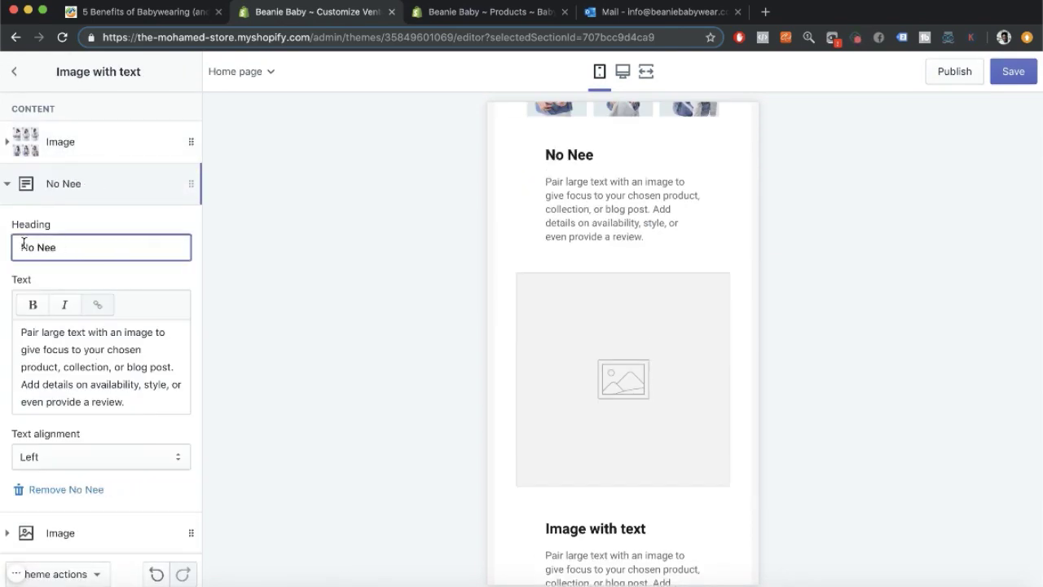
key(BackSpace)
text(ed to ask for help)
click(70, 247)
key(BackSpace)
text(T)
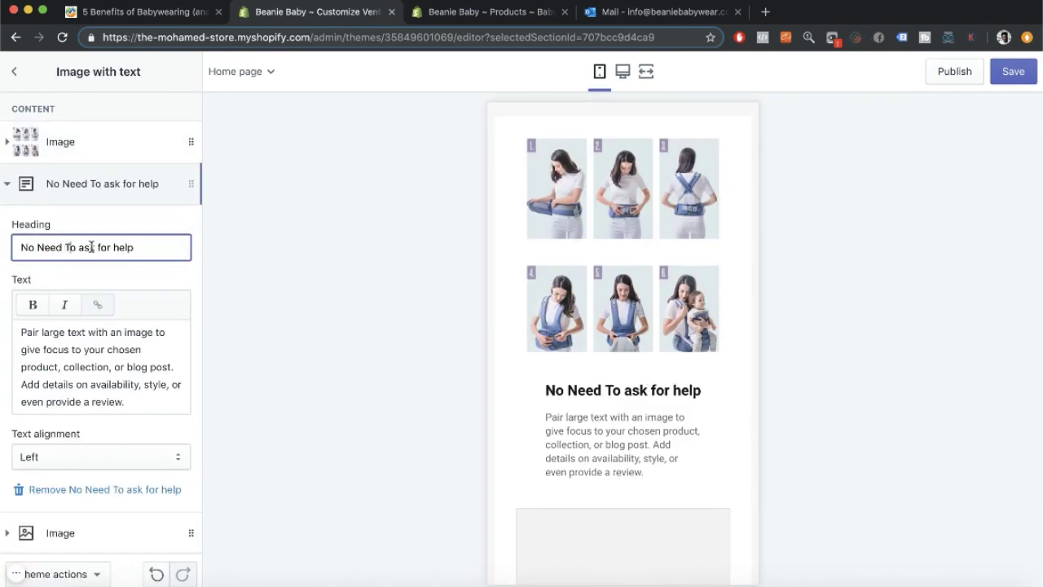
click(84, 247)
key(BackSpace)
text(A)
drag(140, 247, 2, 245)
text(No Need to ask for help)
click(45, 247)
key(BackSpace)
text(n)
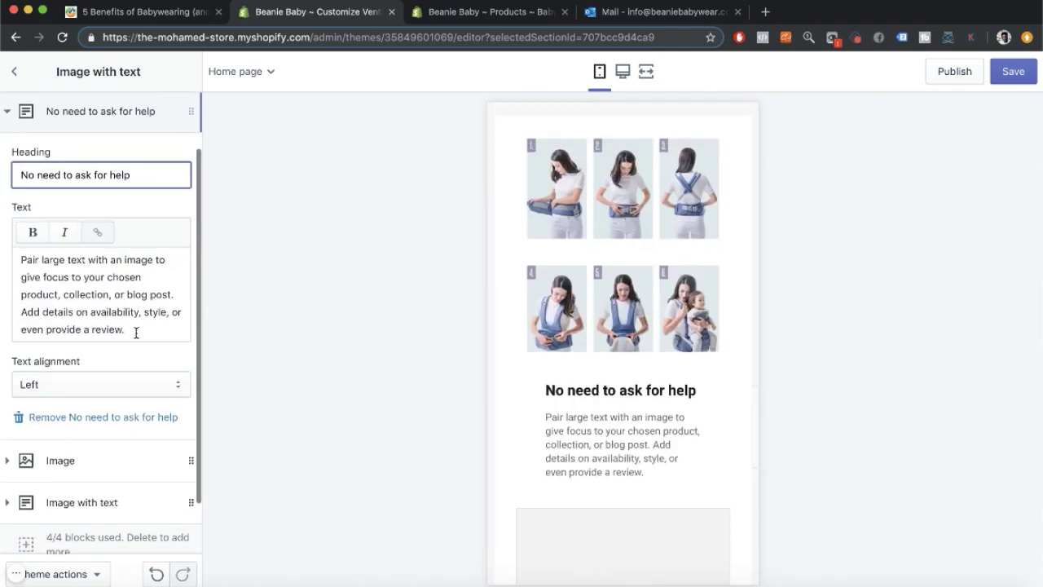
drag(135, 333, 18, 187)
key(BackSpace)
Set the storage-pocket photo as the next image block's picture.
click(104, 330)
scroll(105, 330, down, 5)
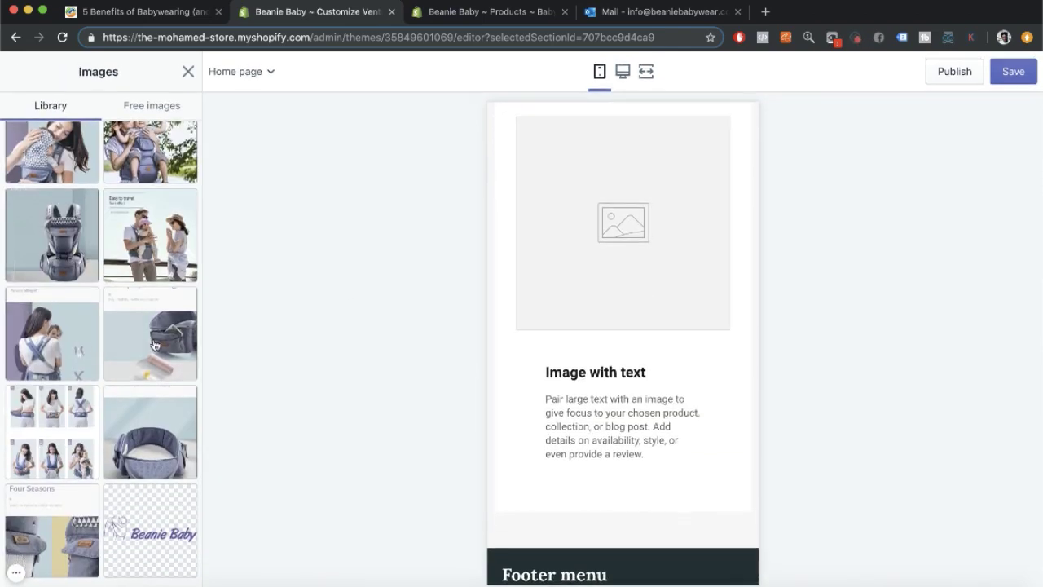
scroll(104, 330, up, 10)
click(150, 173)
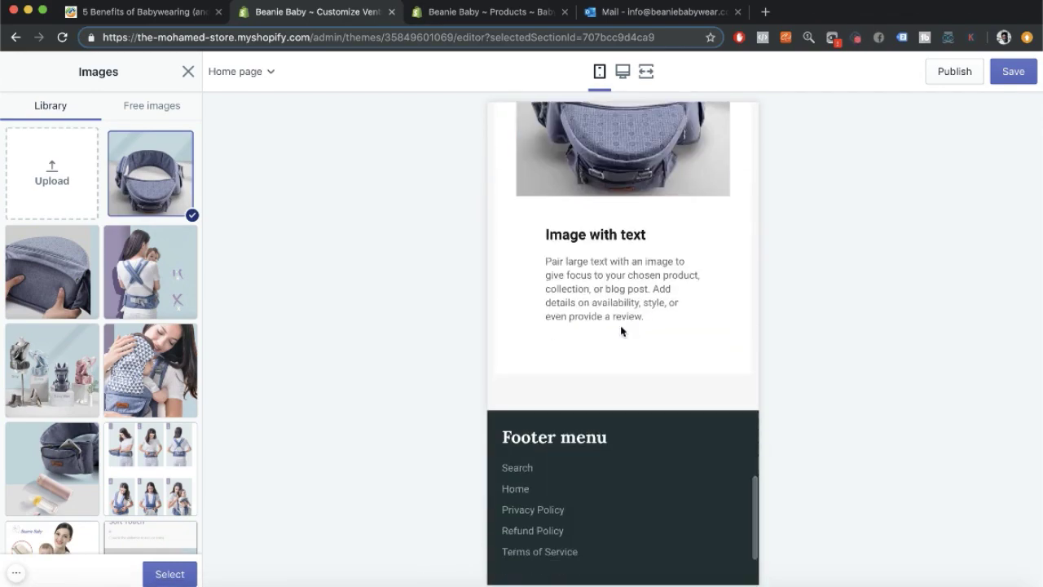
click(46, 406)
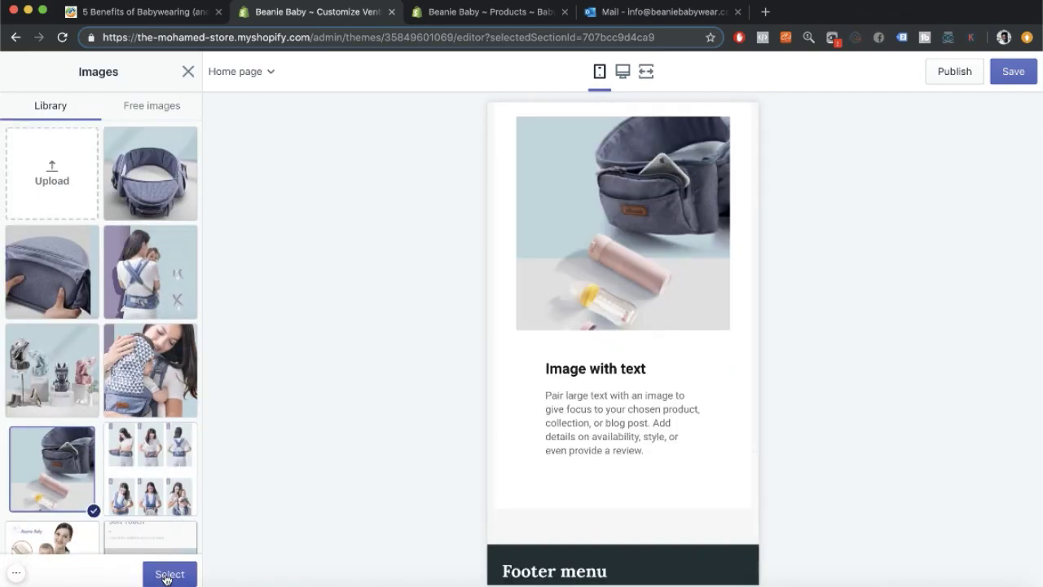
click(168, 574)
Retitle the last block 'Carry The Little Things' and start its description: 'A safe and easy accessible storage pocket is'.
click(82, 482)
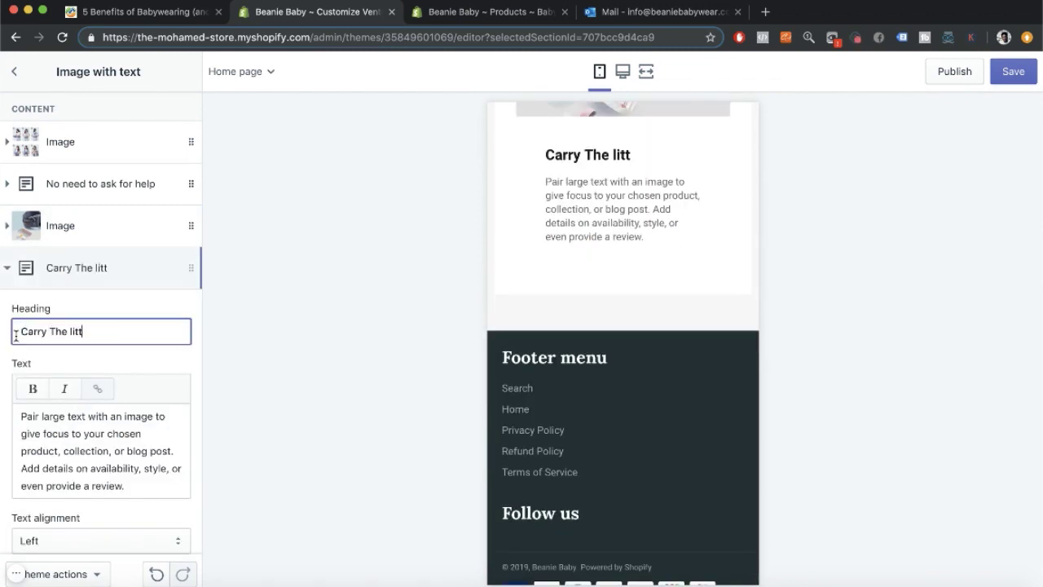
click(100, 331)
key(BackSpace)
text(T)
scroll(126, 401, down, 2)
drag(125, 401, 2, 325)
text(A safe and easy accessiba)
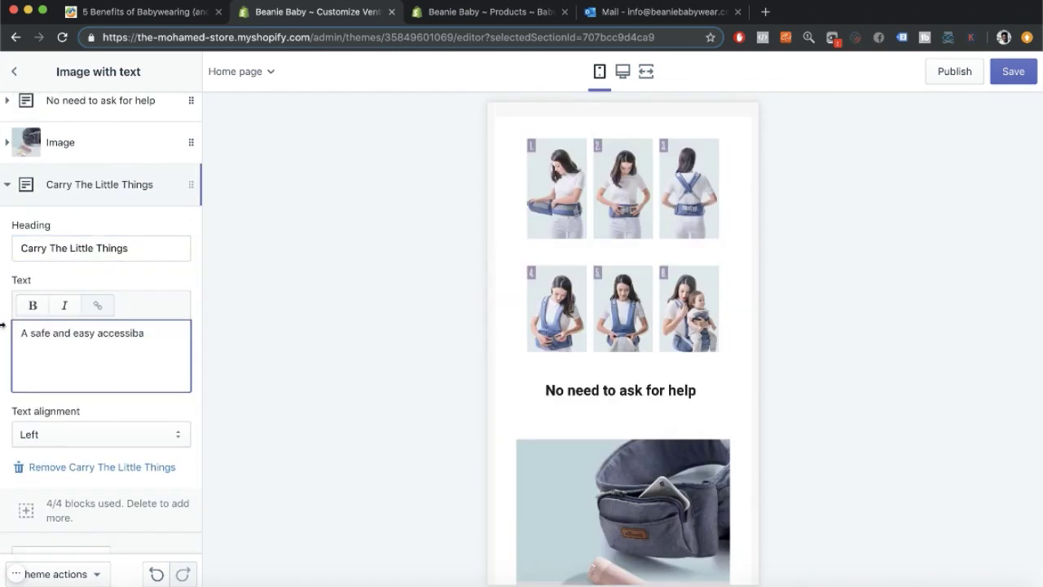
key(BackSpace)
text(le storage pocket is essential for carrying all the daily items)
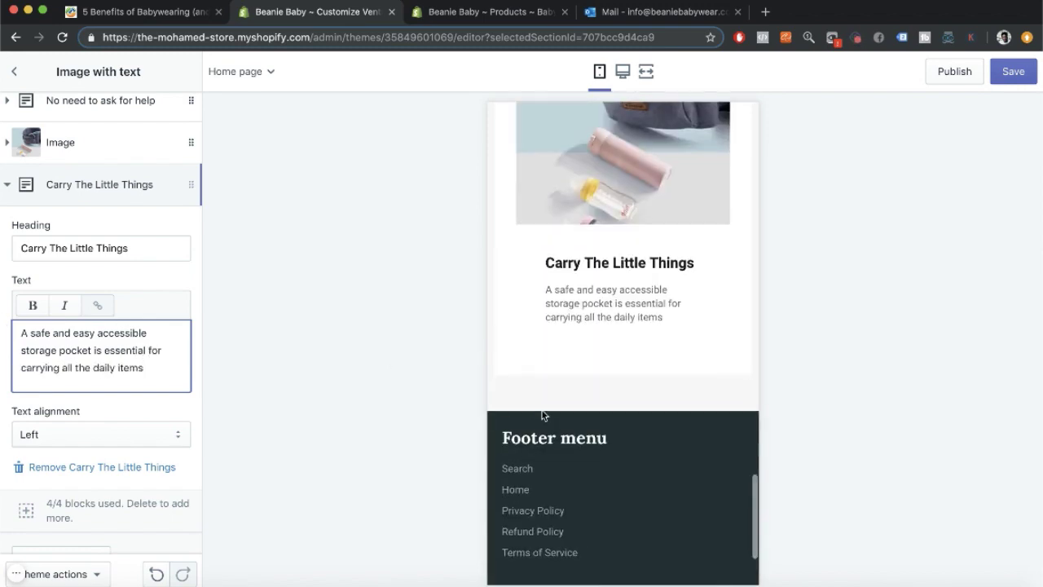
Collapse the Carry The Little Things block and reopen the No need to ask for help block.
click(7, 142)
scroll(8, 163, up, 2)
click(8, 185)
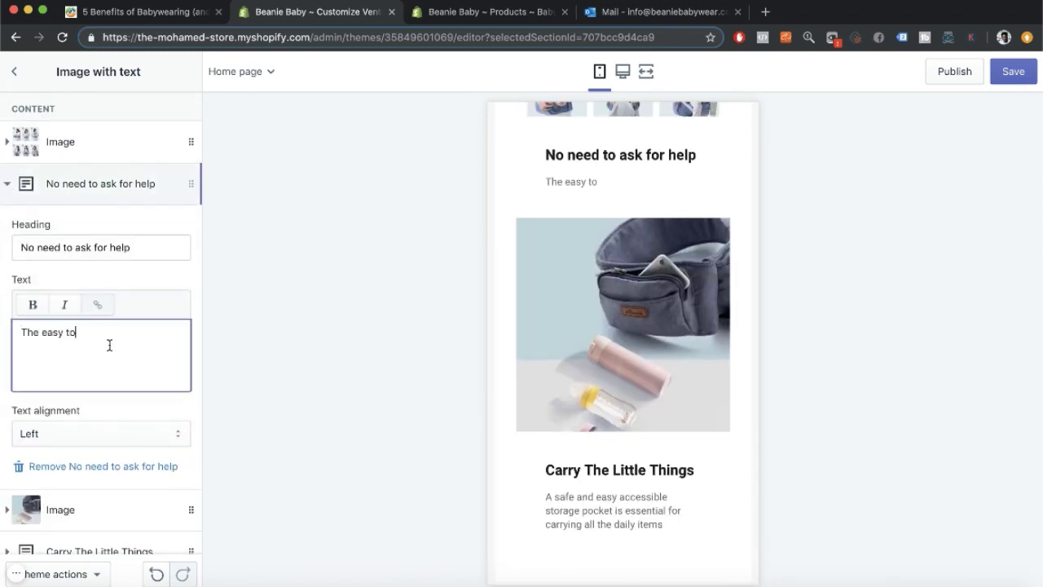
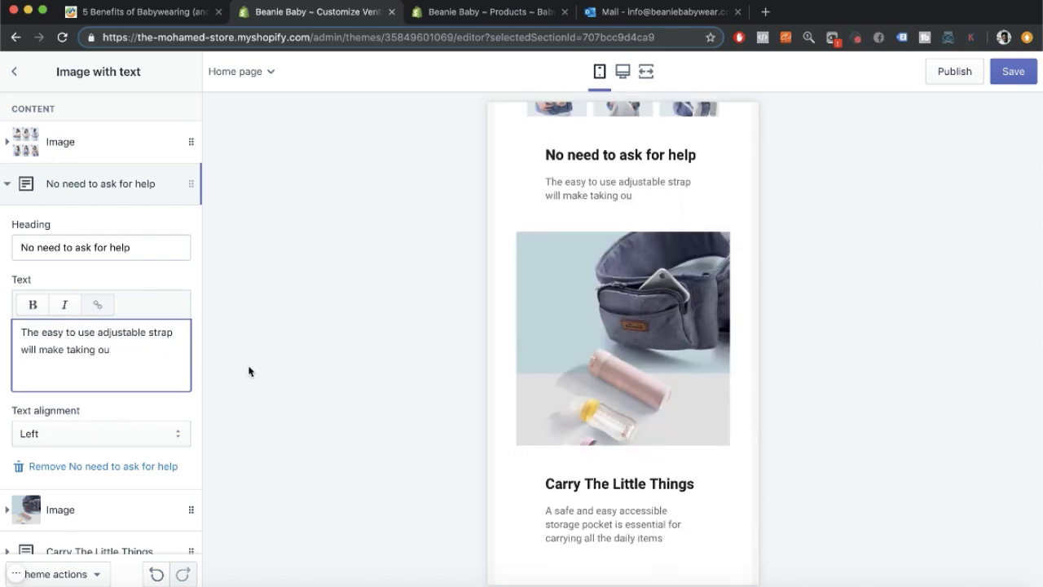
Finish the No need to ask for help description with 'wearing the product a breeze. you don't'.
text(wearing the product a breeze . you don't)
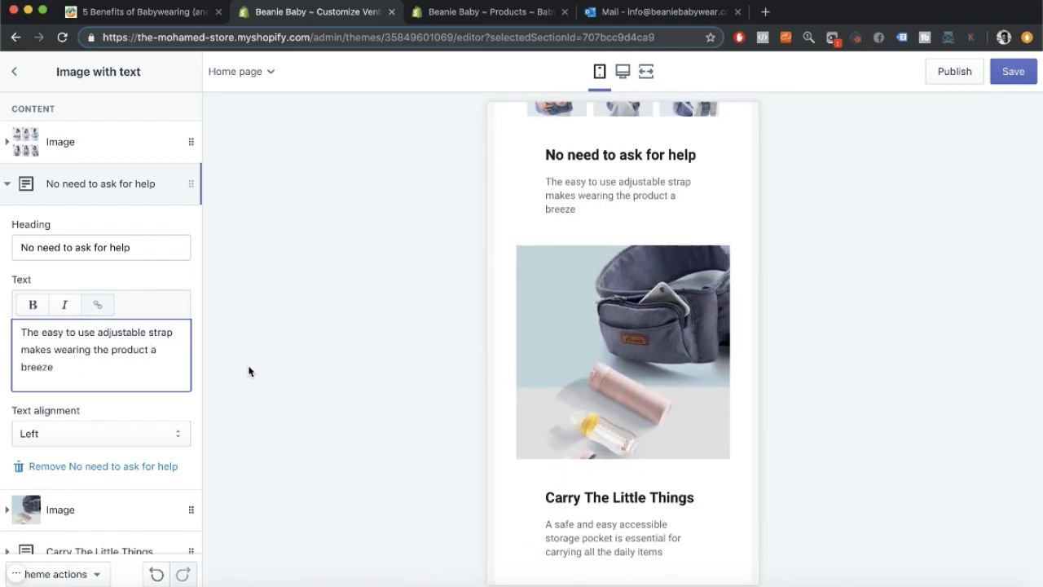
click(20, 142)
click(14, 71)
click(88, 297)
click(61, 184)
Write the Adjustable Strap Types description, ending it with 'preference.'.
scroll(155, 319, down, 1)
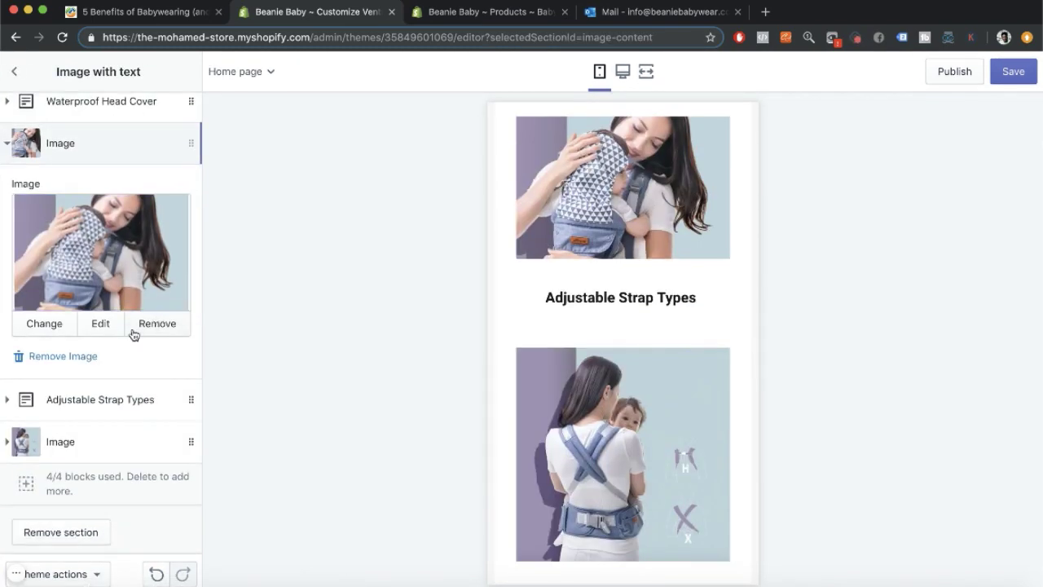
scroll(122, 343, up, 1)
scroll(80, 462, down, 1)
click(85, 398)
click(90, 344)
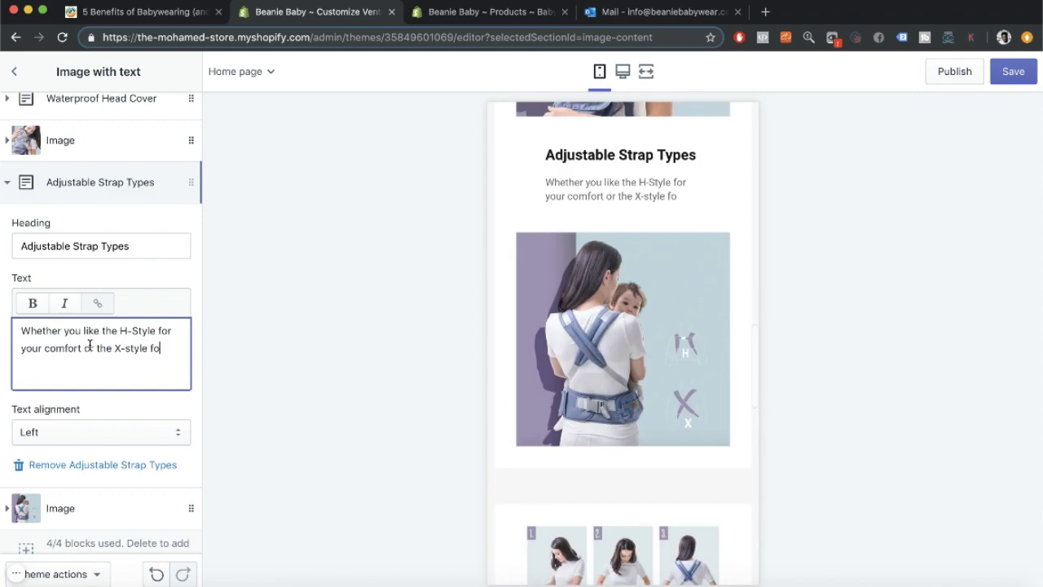
text(djust it to you feel)
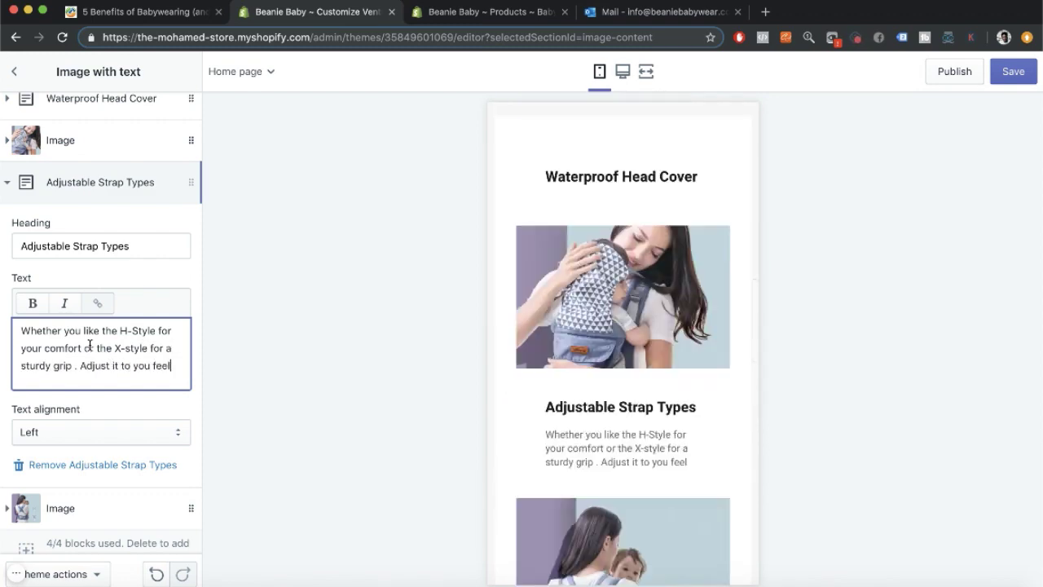
key(BackSpace)
key(BackSpace)
key(BackSpace)
key(BackSpace)
text(preference.)
Describe the Waterproof Head Cover: 'any weather with our detachable waterproof hoodie.'.
scroll(89, 326, up, 1)
click(85, 142)
click(114, 299)
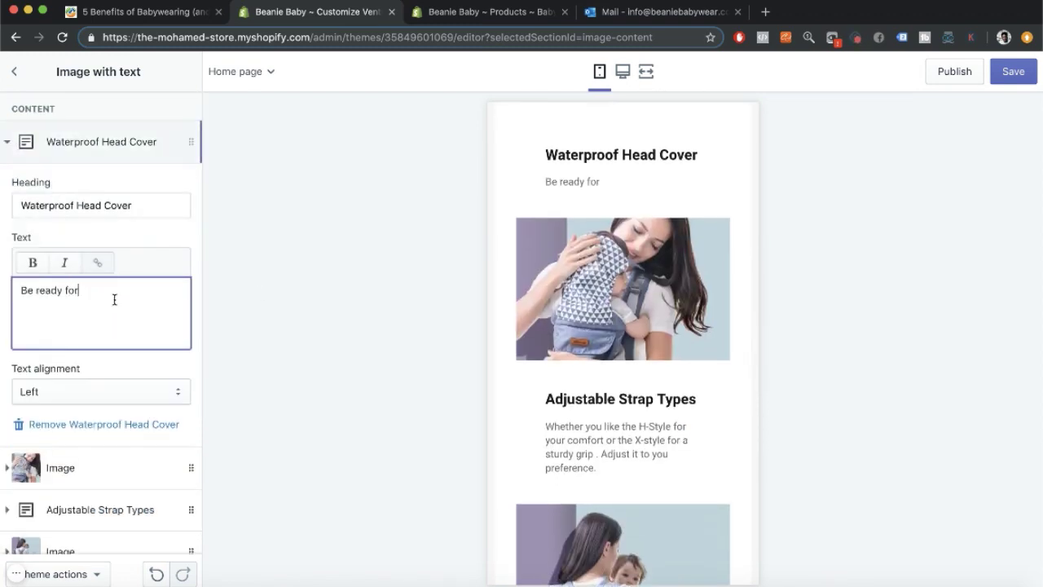
text(any weather )
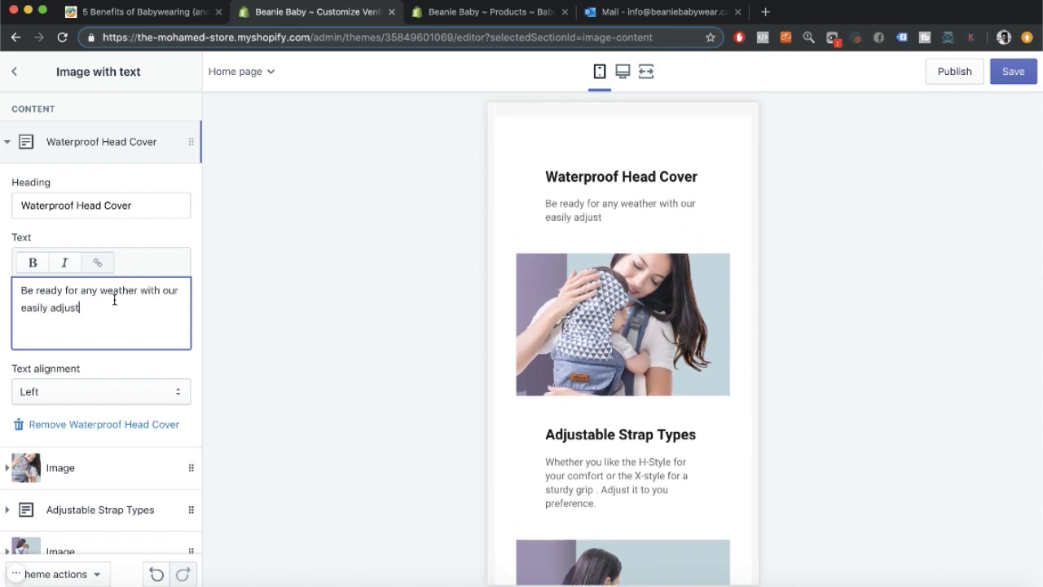
text(with our detachable wate)
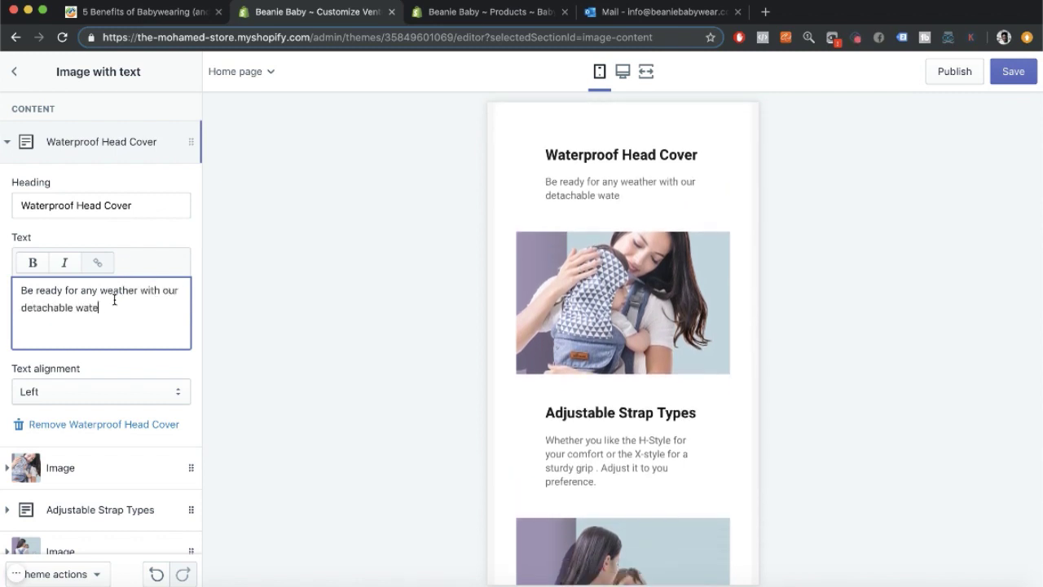
text(rproof hoodie.)
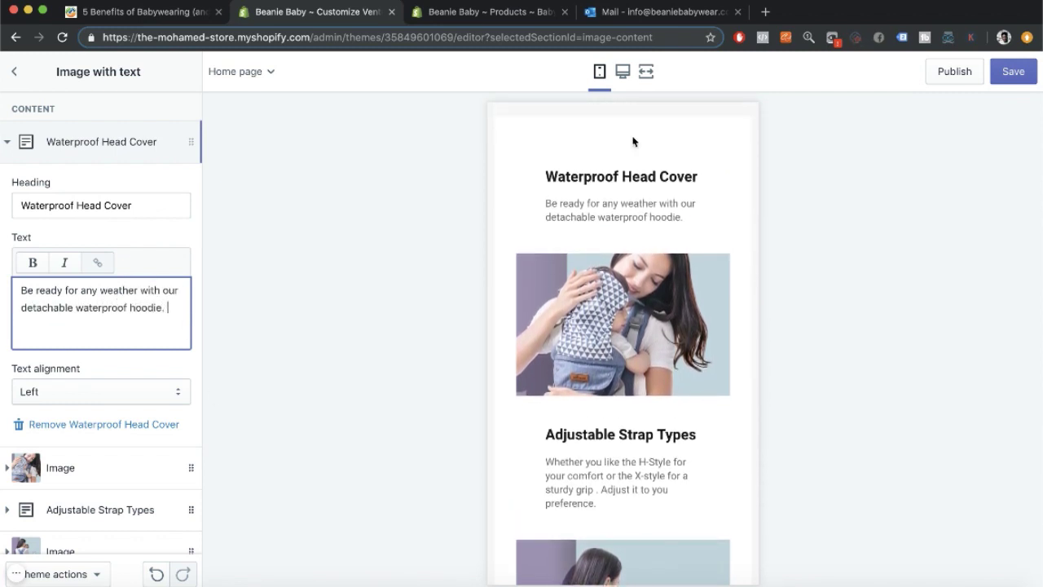
Right-align the Adjustable Strap Types text.
click(622, 70)
click(102, 466)
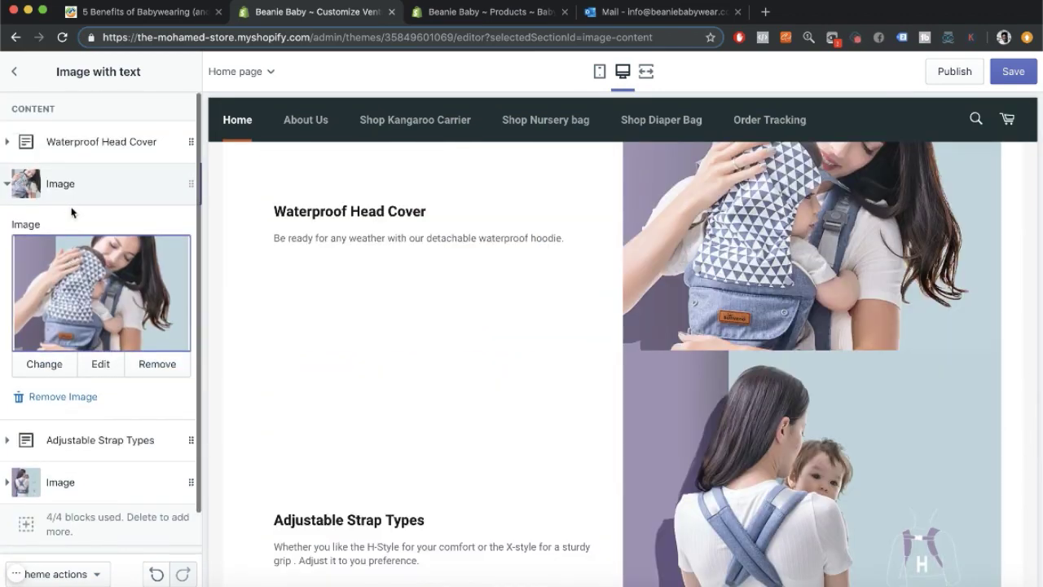
click(99, 440)
scroll(99, 423, down, 2)
click(93, 418)
click(93, 445)
click(93, 418)
click(90, 391)
scroll(98, 432, down, 2)
Move the Carry The Little Things block above the last image and collapse the blocks.
click(98, 437)
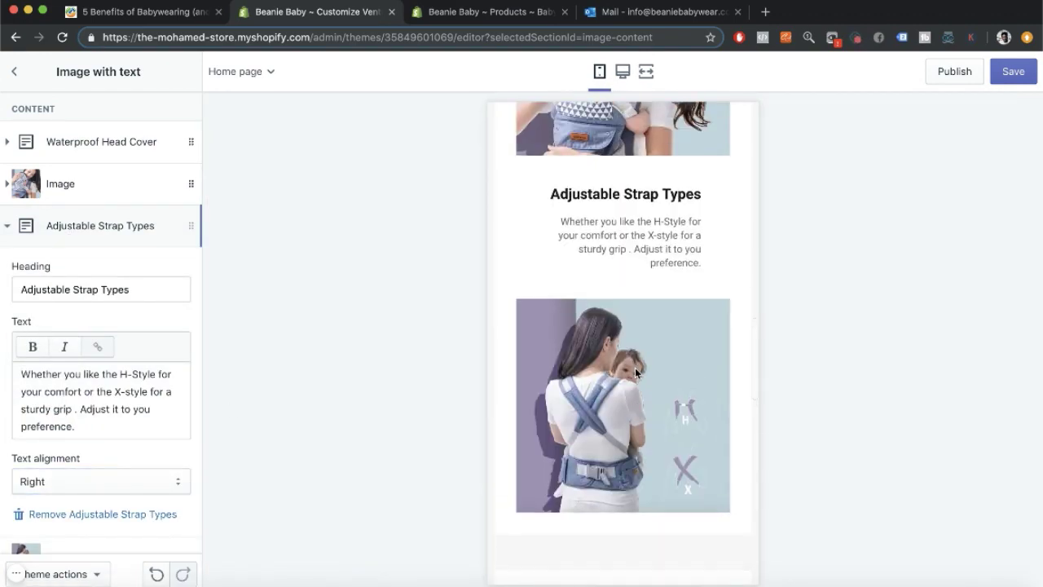
scroll(48, 448, down, 3)
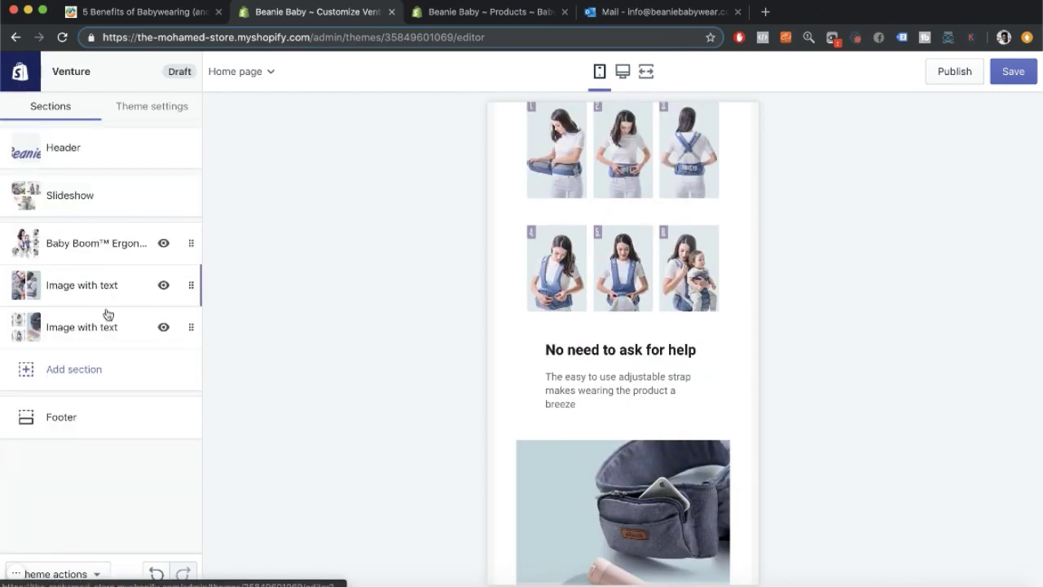
click(105, 320)
drag(191, 267, 191, 225)
click(9, 142)
click(8, 142)
scroll(623, 342, down, 7)
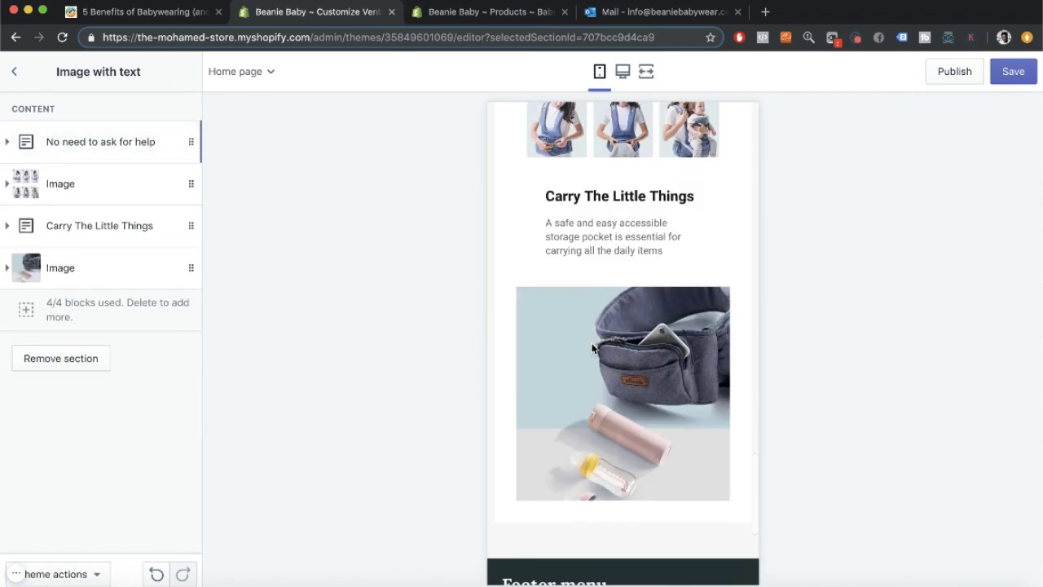
click(14, 72)
Add a Featured product section showing Baby Boom Fashionable with dynamic checkout turned off.
click(74, 368)
scroll(113, 217, down, 5)
scroll(605, 245, up, 5)
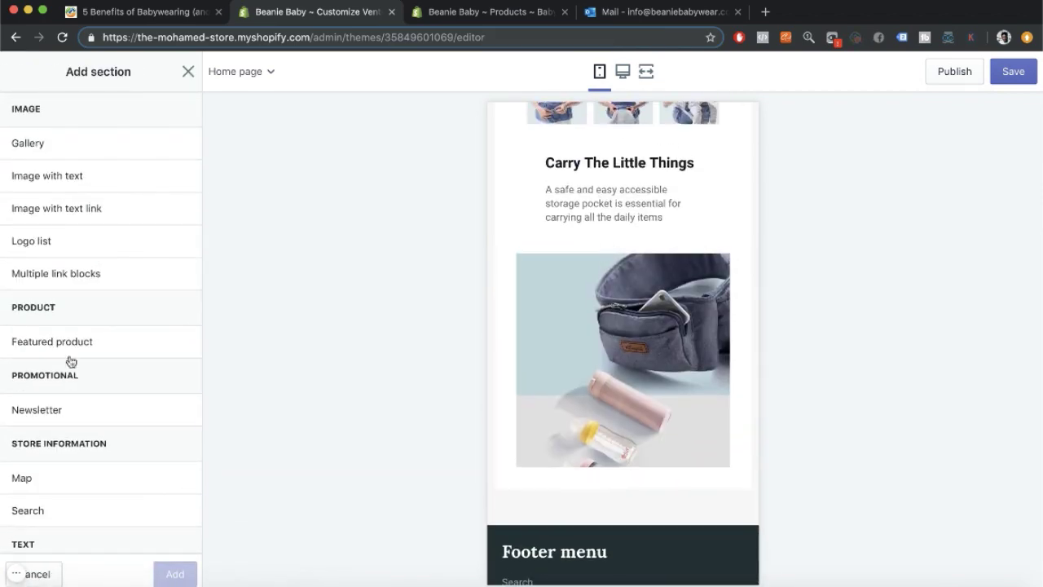
click(68, 345)
click(174, 574)
click(83, 195)
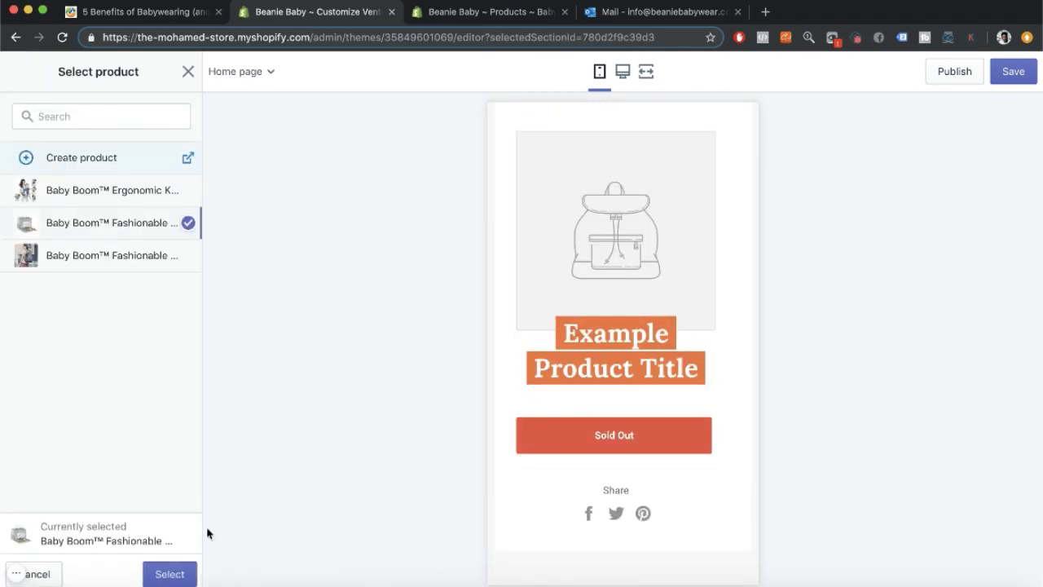
click(169, 574)
scroll(81, 400, down, 2)
scroll(82, 400, up, 2)
click(17, 390)
click(14, 72)
Scroll the home page preview and step through the slideshow slides.
click(74, 401)
scroll(97, 394, down, 1)
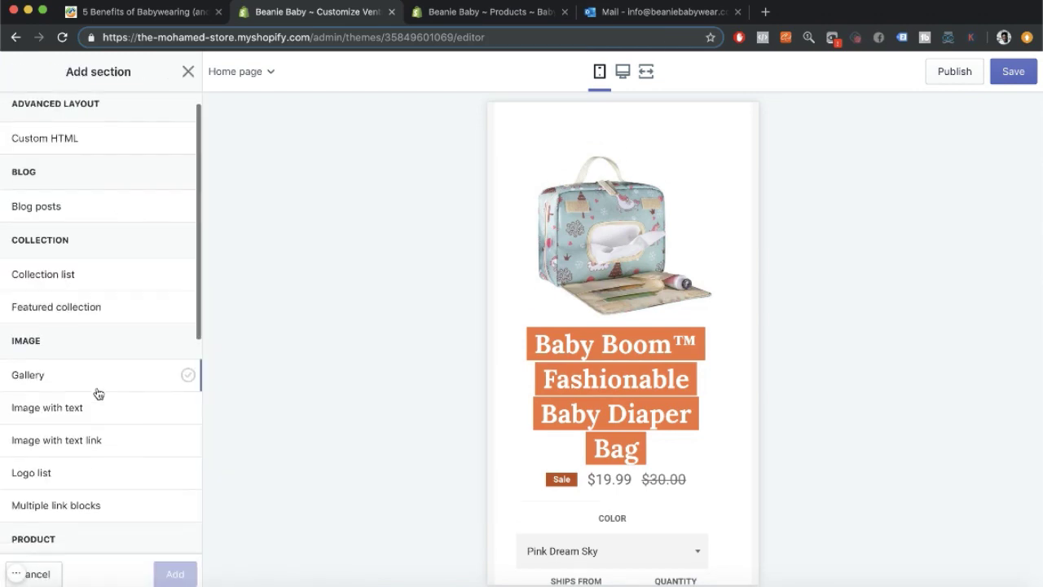
scroll(90, 342, down, 5)
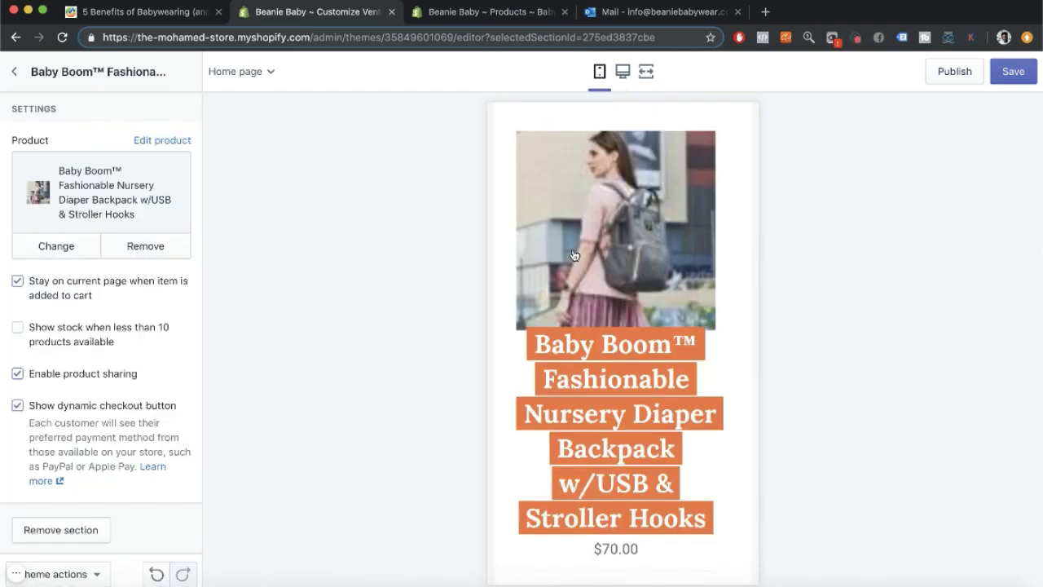
scroll(609, 371, down, 4)
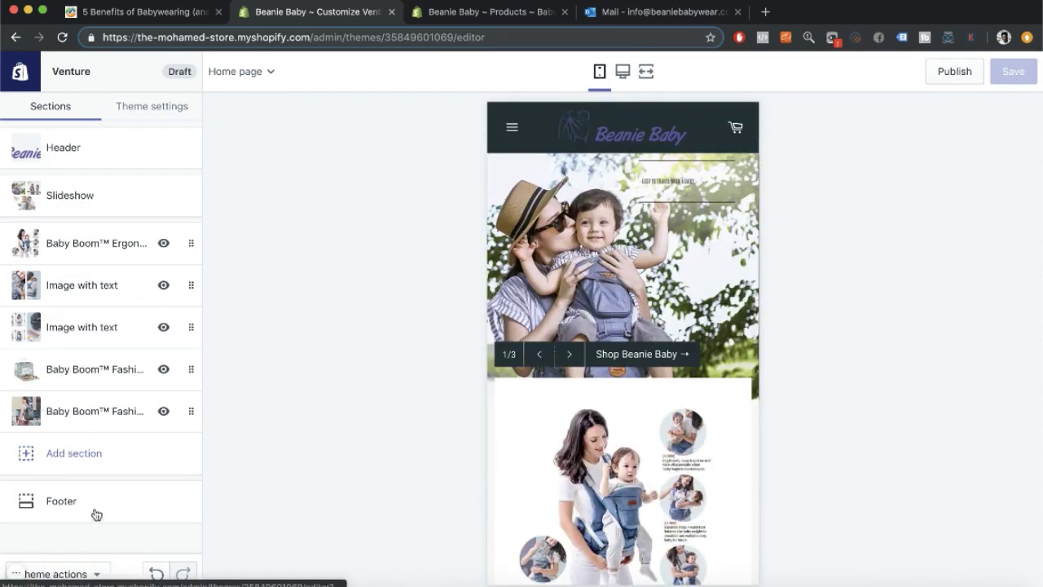
scroll(682, 396, down, 15)
scroll(579, 363, up, 15)
click(568, 355)
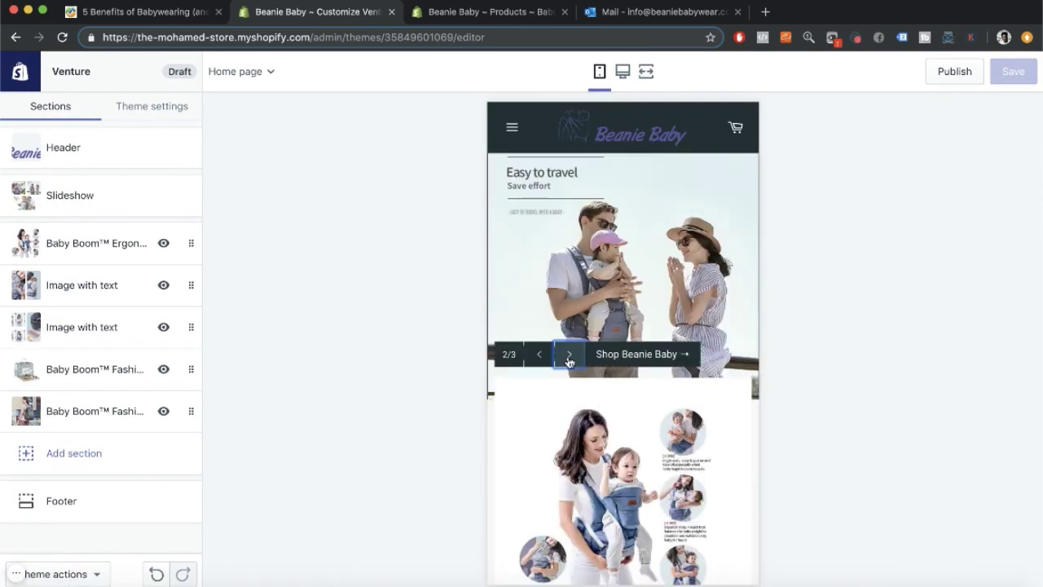
click(569, 361)
click(569, 361)
click(568, 361)
click(569, 361)
Inspect the featured carrier product's images in the preview.
scroll(569, 361, down, 2)
key(super+r)
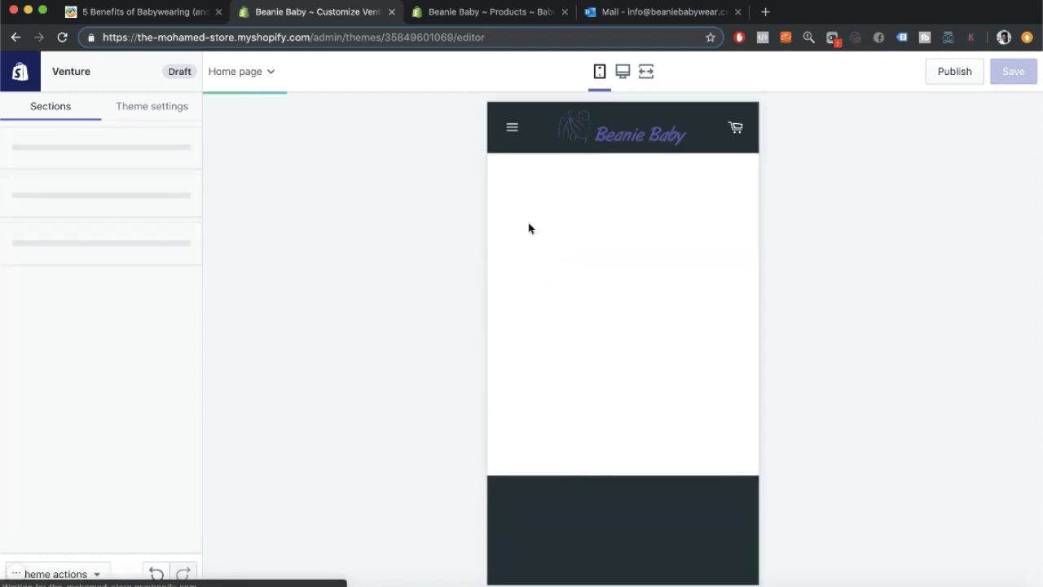
scroll(596, 331, down, 15)
scroll(595, 331, up, 15)
click(607, 318)
click(738, 124)
click(678, 478)
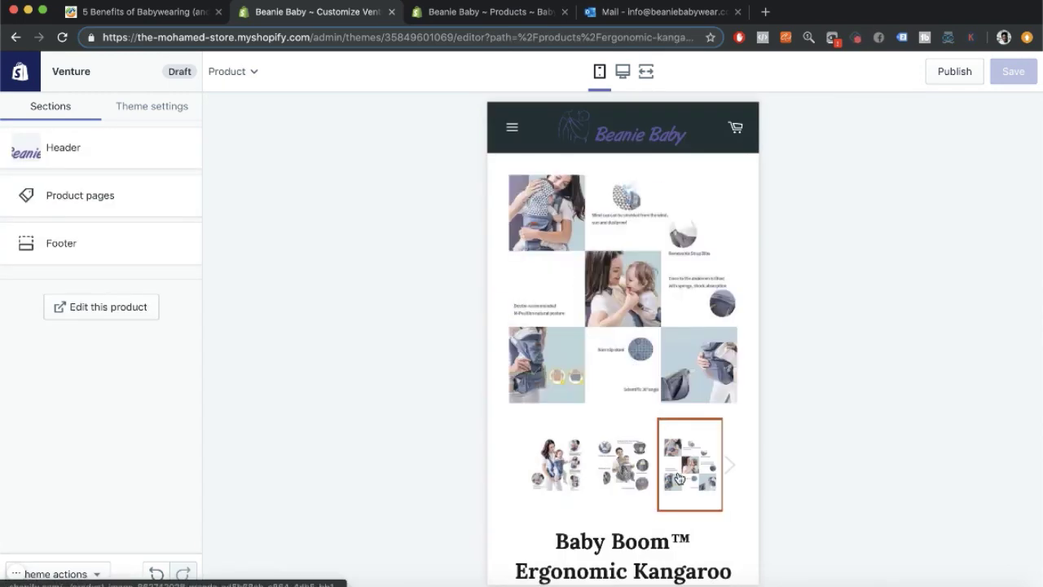
click(730, 465)
Add a Gallery section to the home page.
click(63, 149)
click(13, 72)
scroll(603, 256, down, 5)
scroll(603, 256, up, 5)
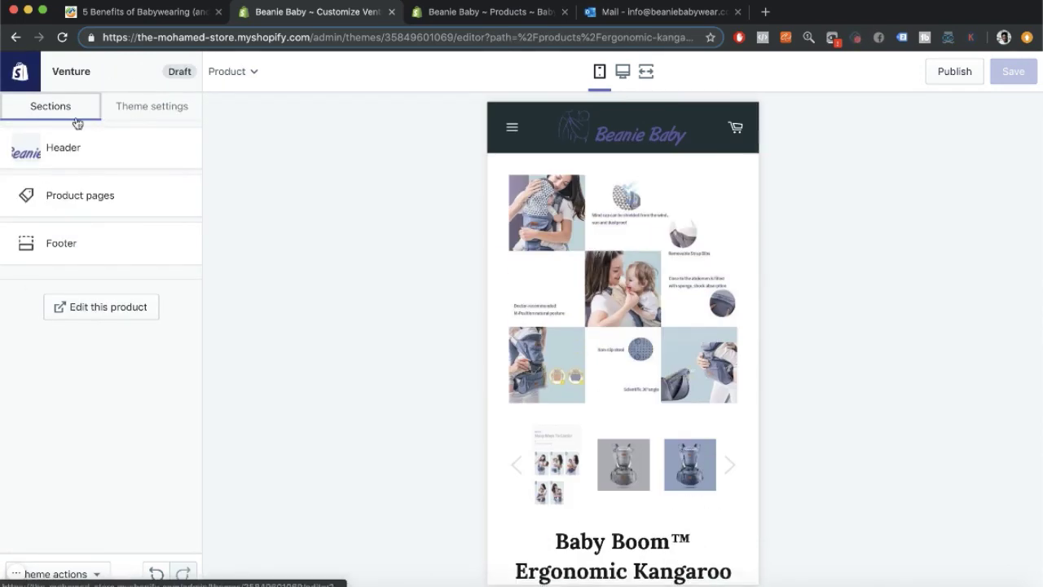
scroll(609, 438, down, 15)
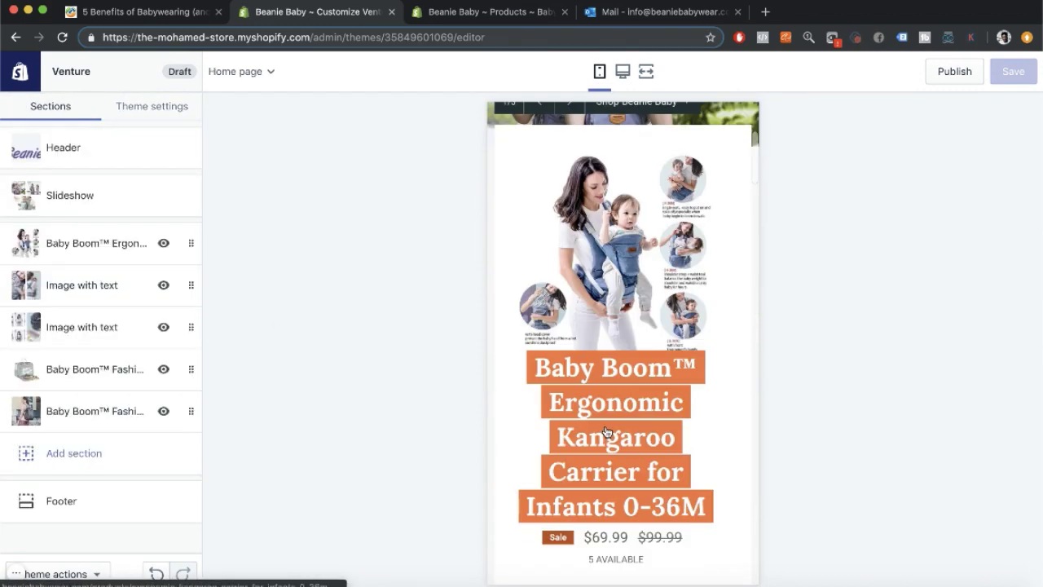
click(65, 455)
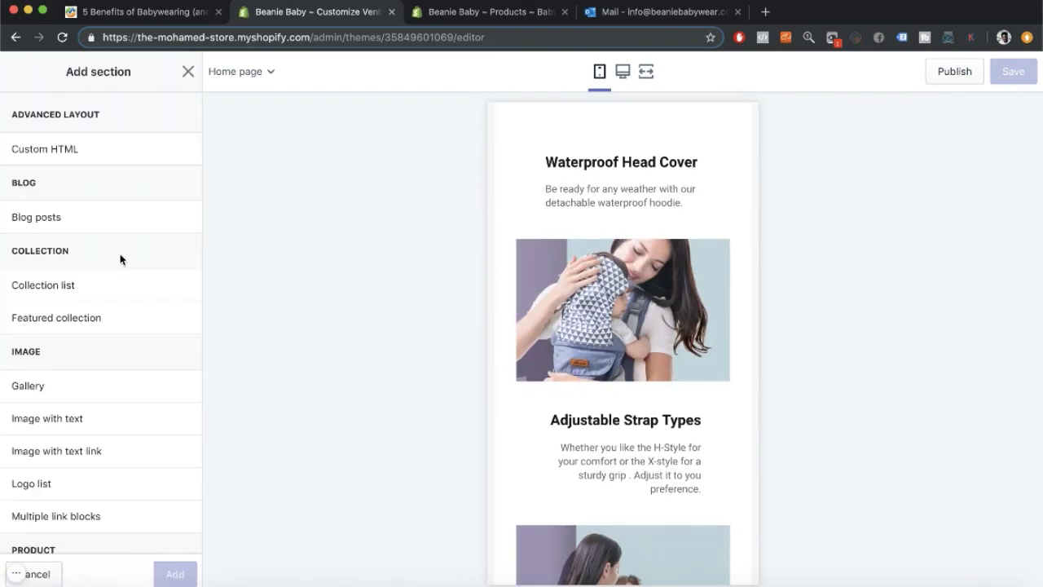
click(83, 386)
click(175, 573)
Download the carrier infographic and other product images from the carrier listing.
click(94, 337)
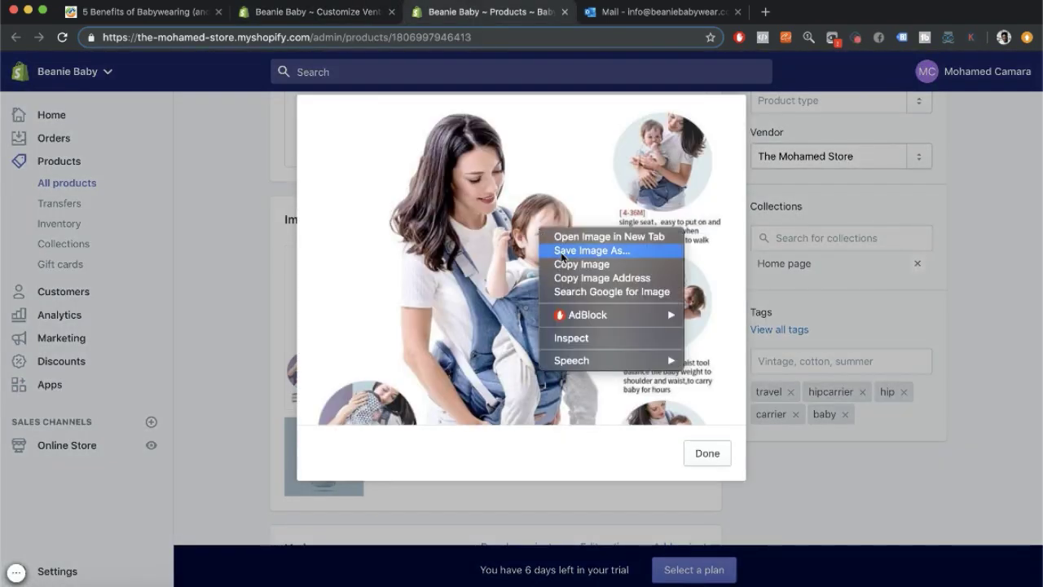
click(594, 250)
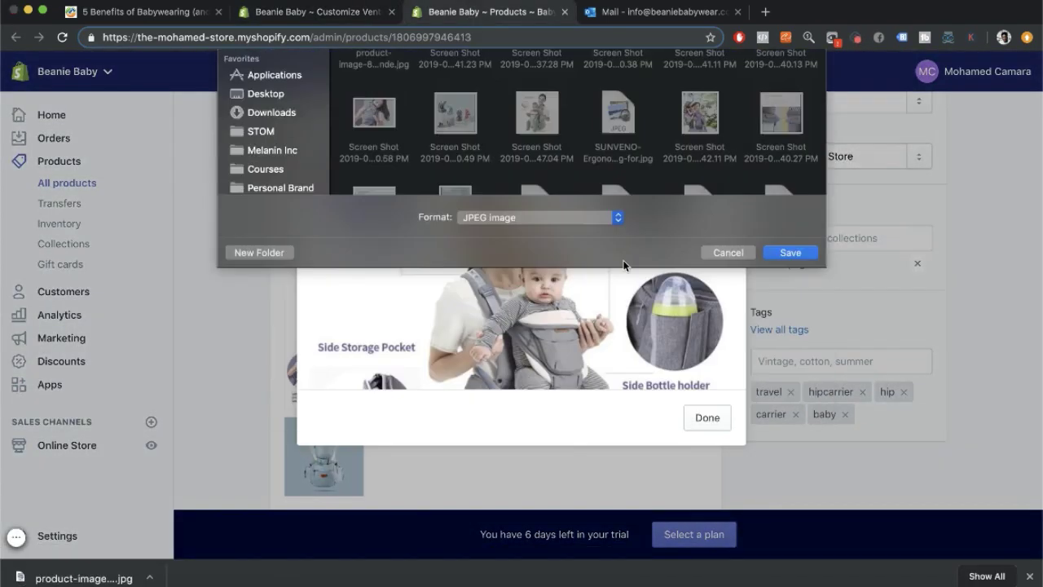
key(Return)
key(Escape)
click(559, 280)
key(Escape)
click(651, 318)
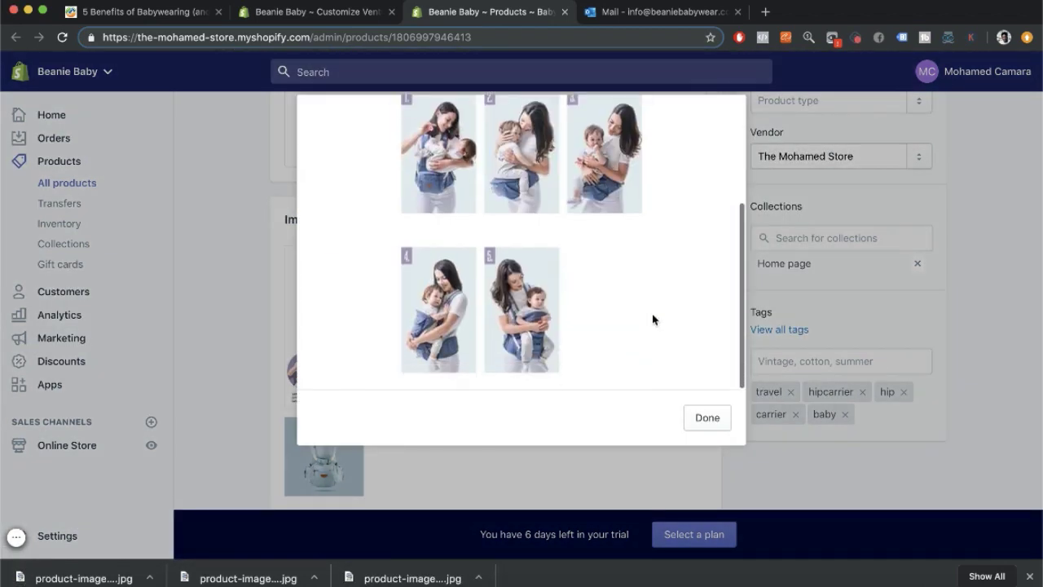
click(707, 417)
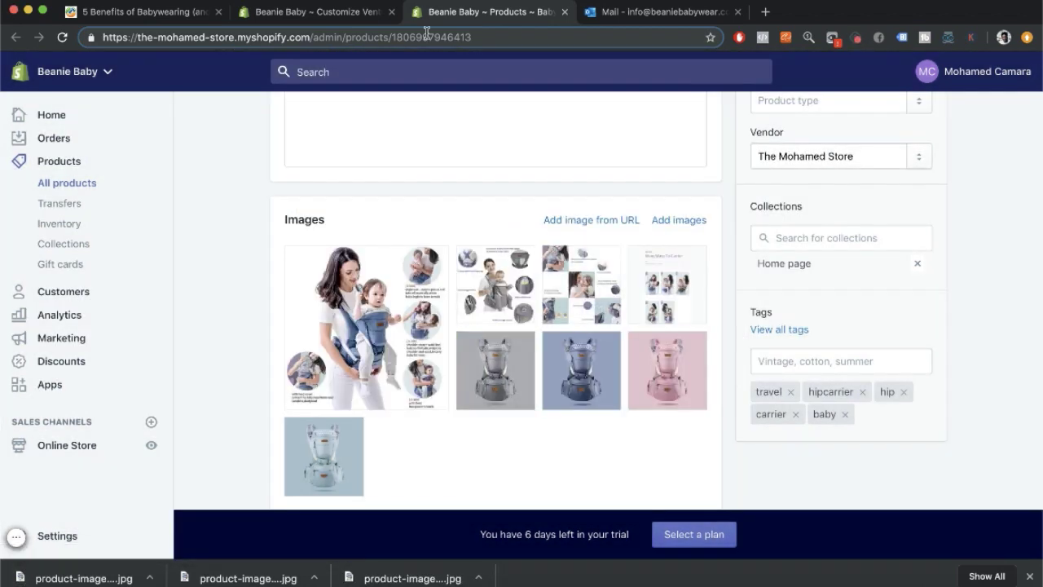
Upload the images and set the carrier infographic as the first gallery image, aligned bottom center.
click(318, 12)
scroll(52, 326, up, 5)
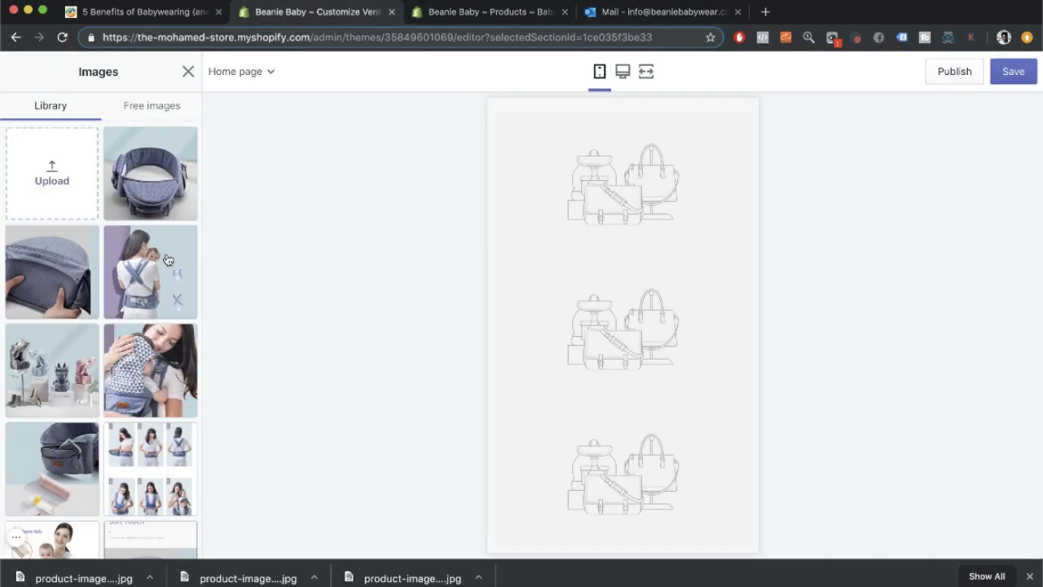
click(52, 173)
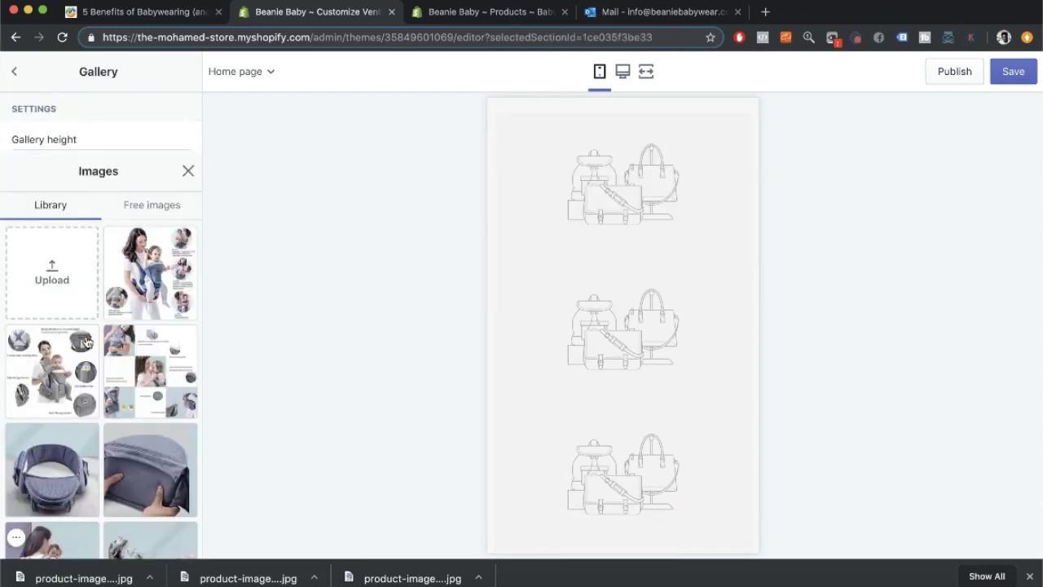
click(170, 539)
click(16, 438)
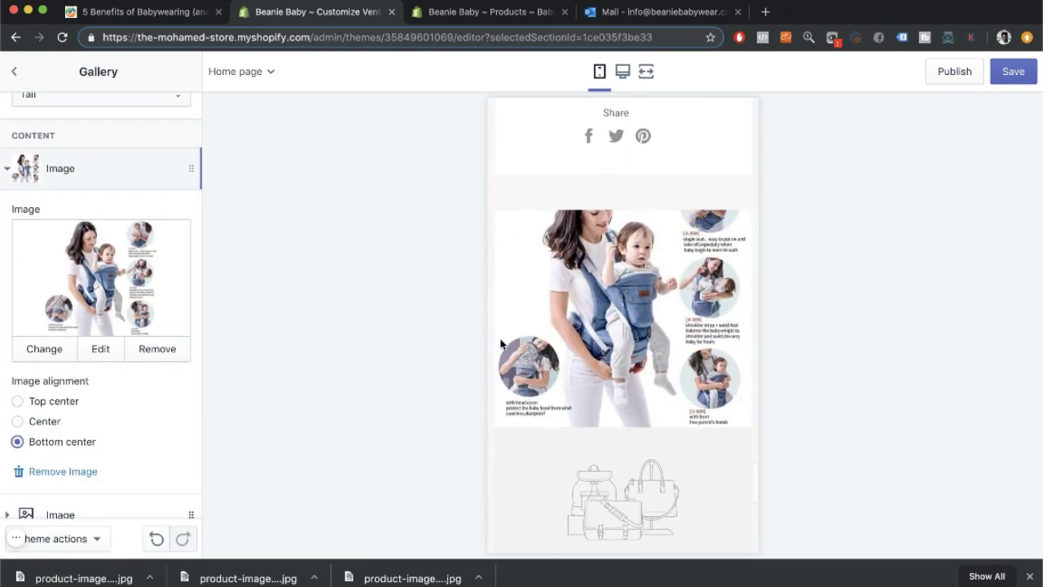
click(14, 71)
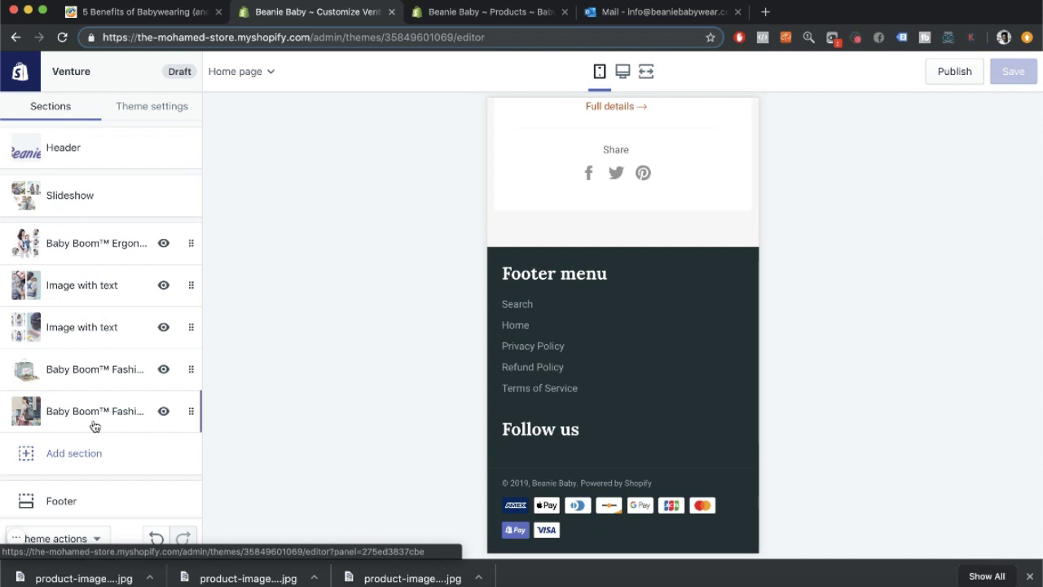
Add an Image with text section with an extra image block and an extra image-with-text block.
click(74, 453)
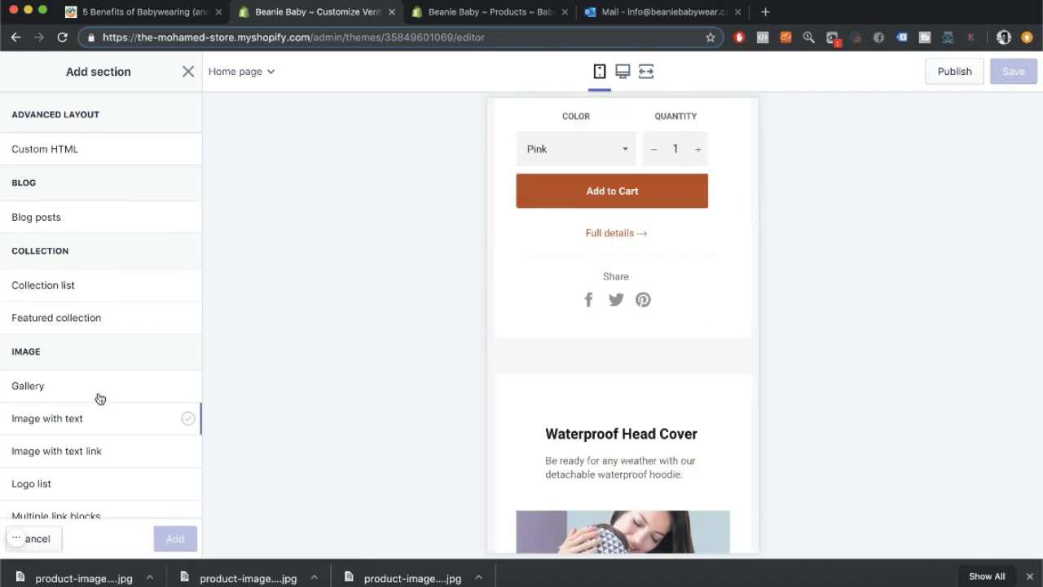
scroll(105, 367, down, 2)
click(47, 356)
click(175, 539)
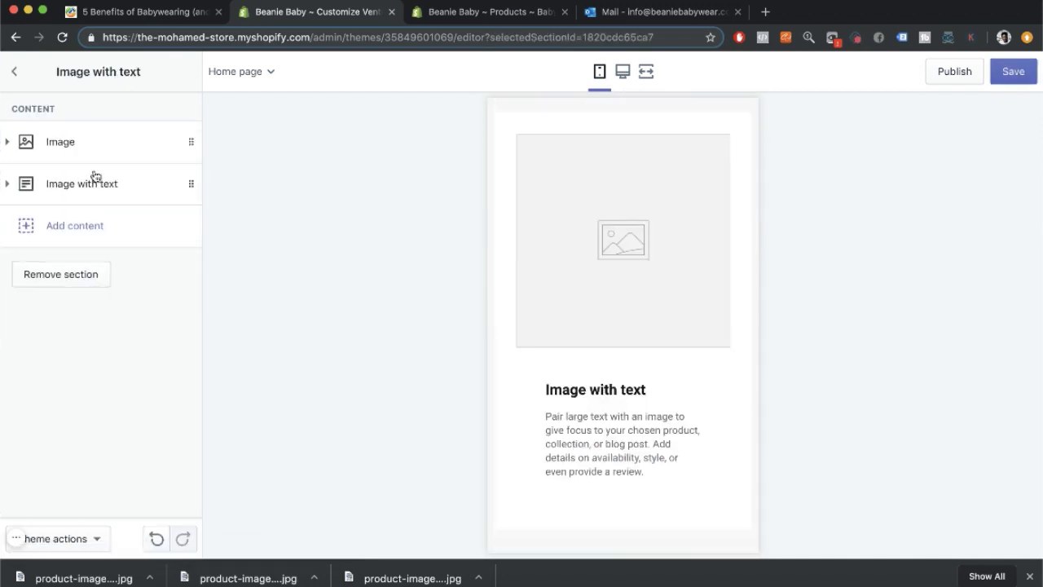
click(75, 226)
click(74, 268)
click(75, 457)
click(75, 415)
Delete the extra image with text block.
click(73, 143)
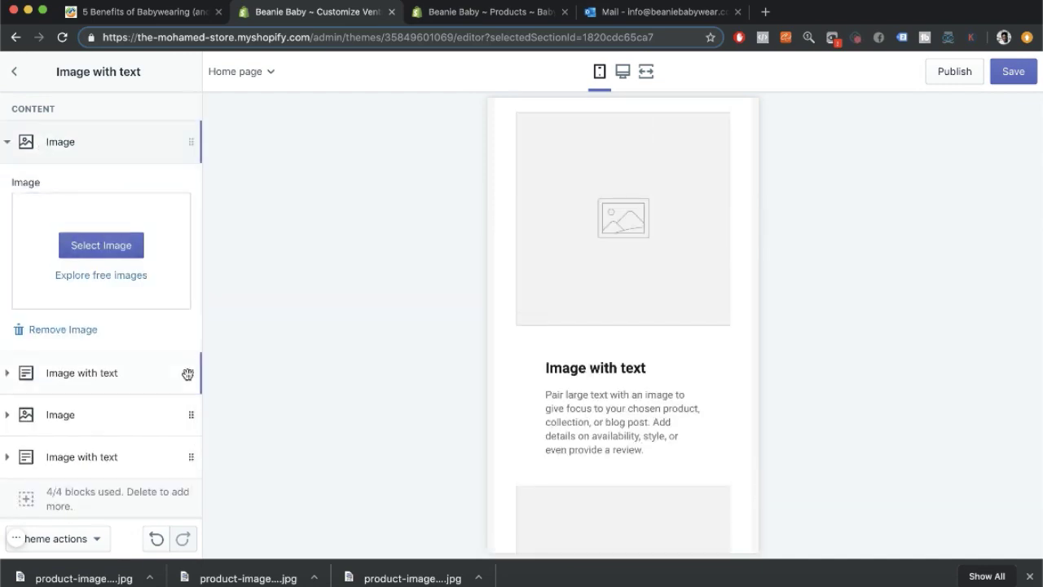
click(114, 374)
scroll(106, 377, down, 3)
scroll(109, 391, up, 1)
click(110, 401)
Set the woman-and-carrier collage and the X-shape strap collage as the two block images.
click(86, 143)
click(101, 245)
click(151, 176)
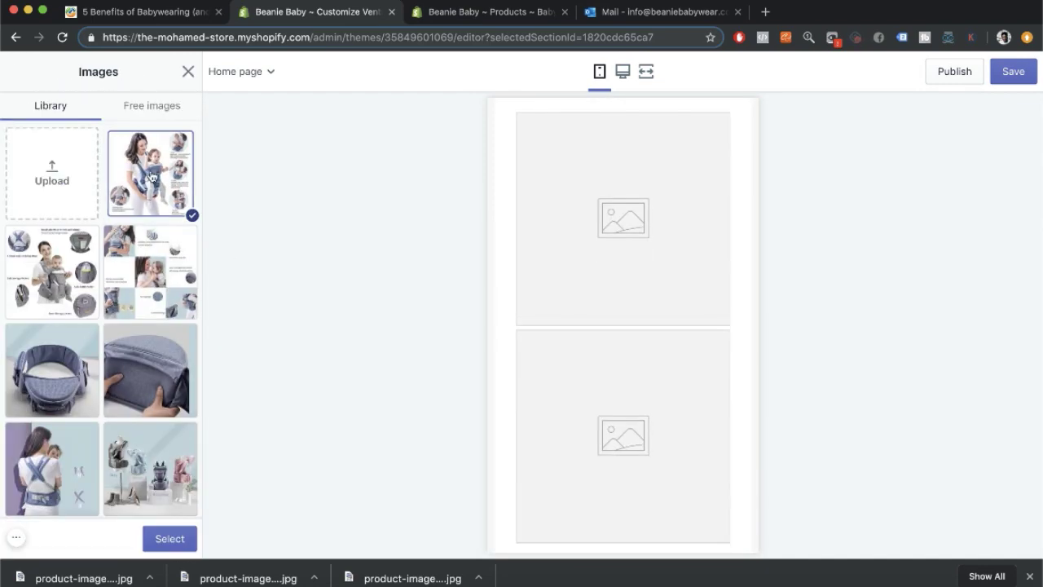
click(170, 539)
click(70, 399)
click(101, 289)
click(51, 271)
click(169, 538)
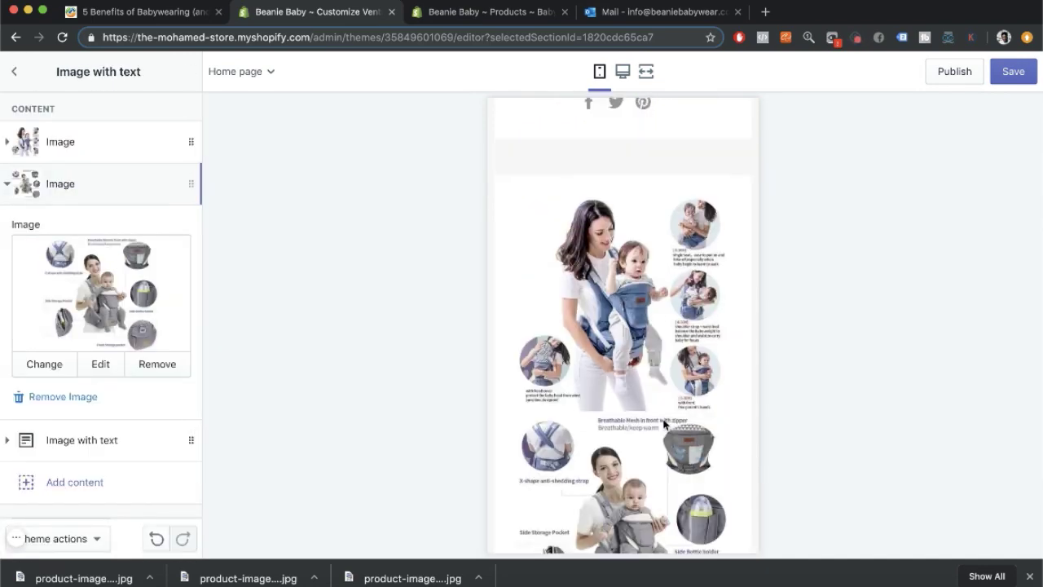
Replace the placeholder heading with 'Best For Baby, Better for you' and center it.
scroll(664, 424, down, 4)
scroll(122, 385, down, 1)
click(68, 403)
scroll(97, 322, down, 3)
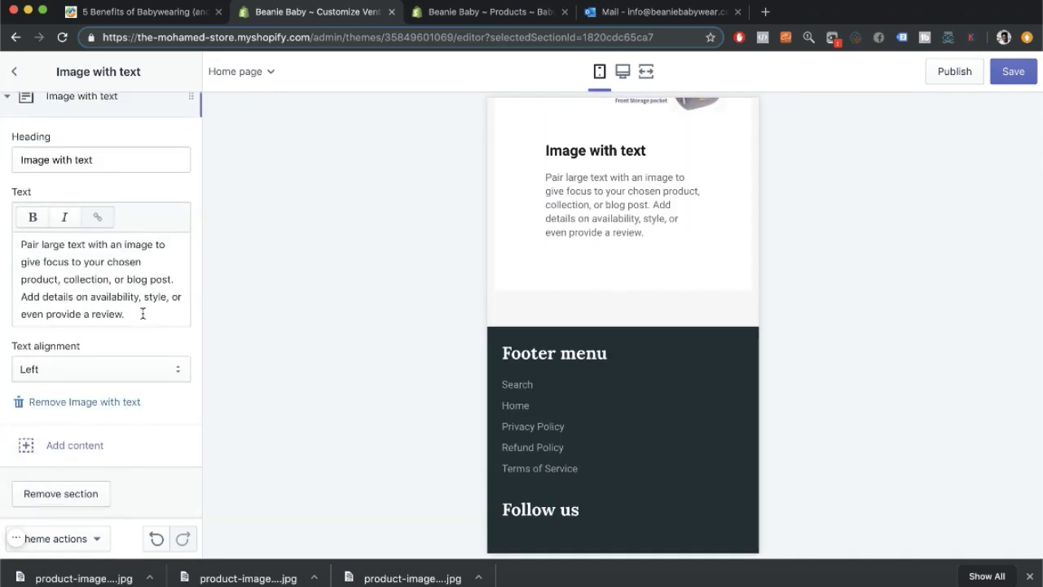
key(ctrl+a)
key(BackSpace)
click(63, 182)
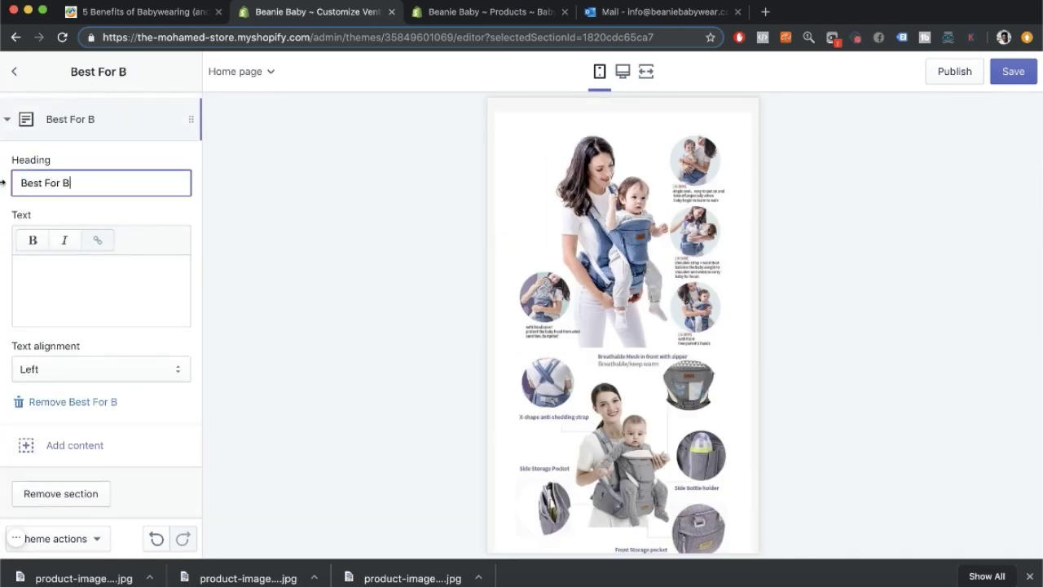
text(Best For Baby, Better for you)
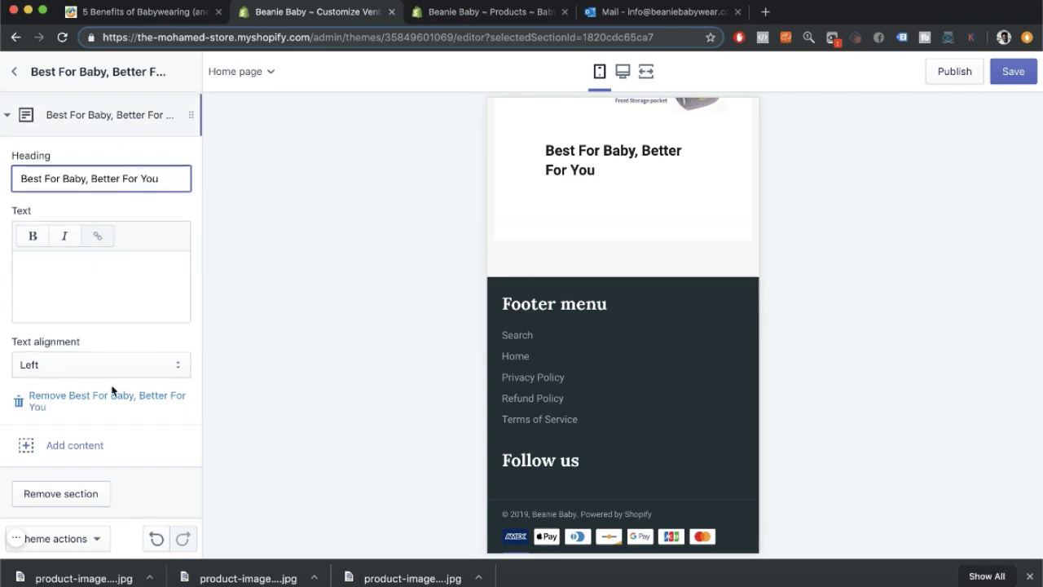
click(106, 365)
click(113, 384)
Tidy the heading to 'Best For Baby Better For You', removing the comma and stray pasted text.
click(91, 178)
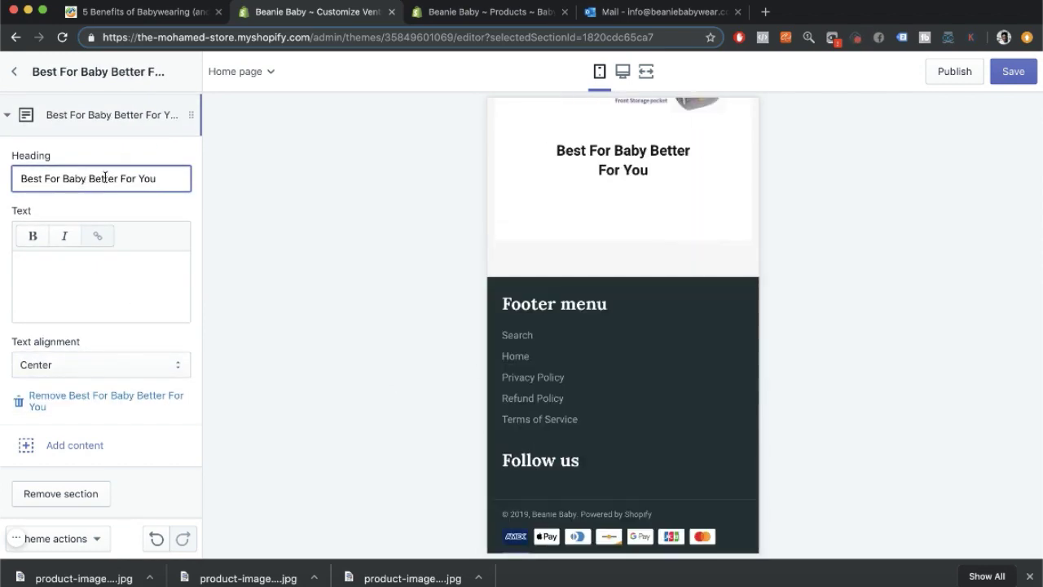
key(super+a)
text(https://www.beaniebabywear.com/apps/tracktor/track?order)
drag(173, 281, 23, 235)
key(BackSpace)
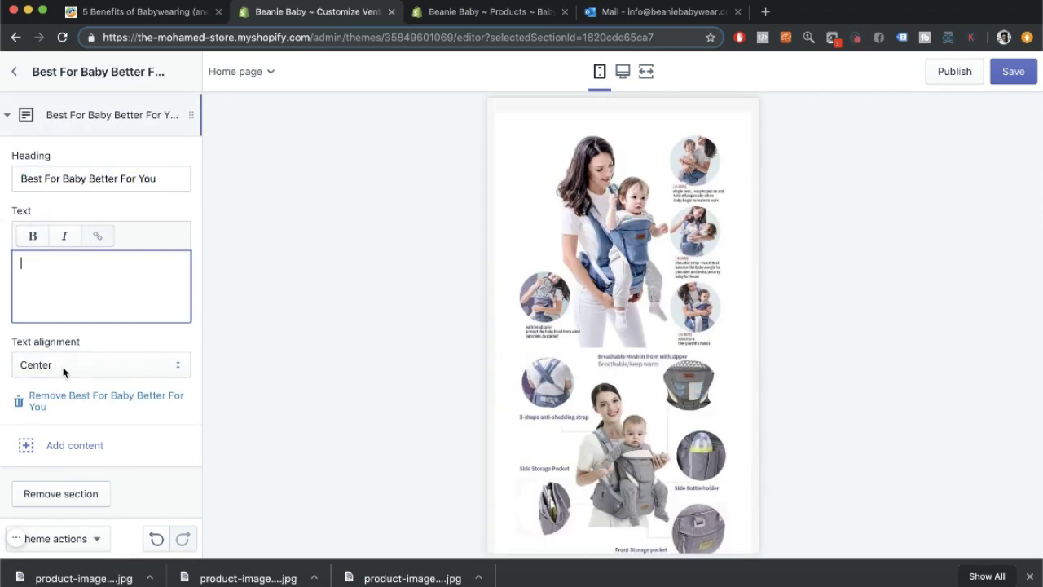
click(90, 115)
Reorder the blocks and add another image block, choosing its picture.
drag(190, 226, 191, 141)
scroll(585, 287, up, 3)
scroll(585, 288, down, 5)
click(74, 267)
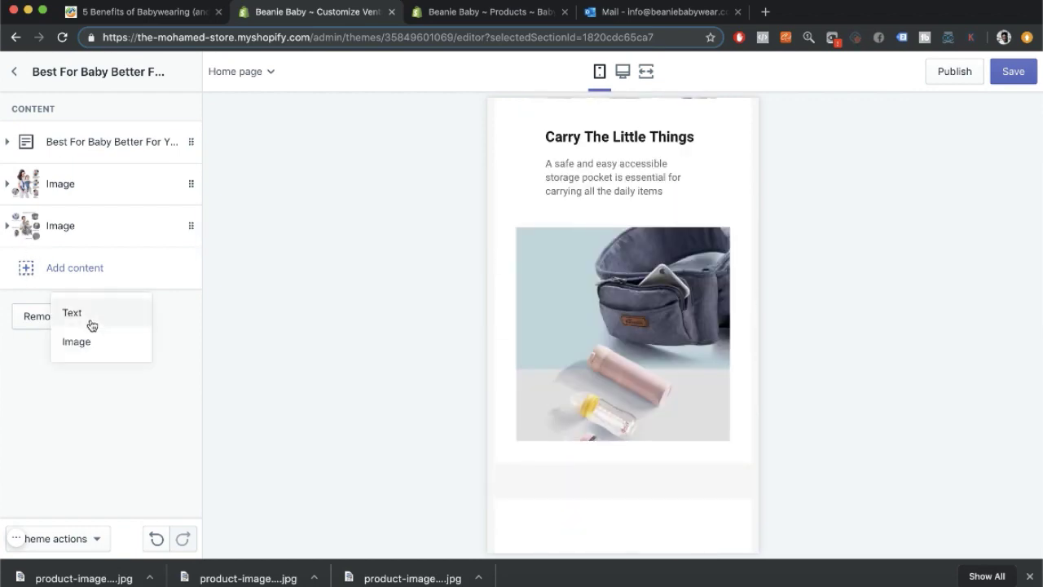
click(74, 339)
click(149, 268)
Drag the Best For Baby Better For You section directly under the Slideshow, then open Theme settings.
click(14, 72)
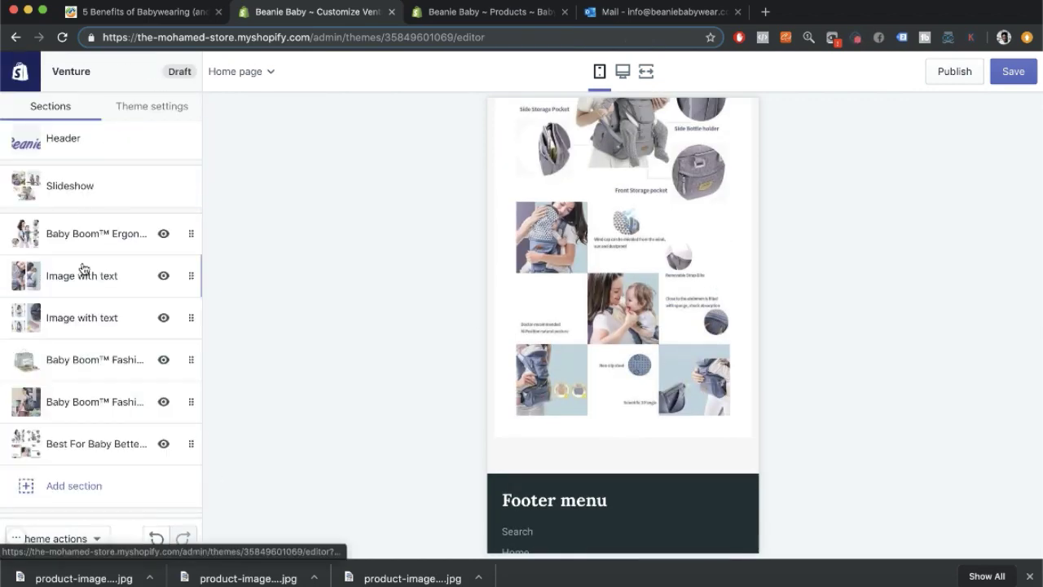
scroll(84, 270, down, 1)
drag(191, 402, 191, 198)
click(94, 237)
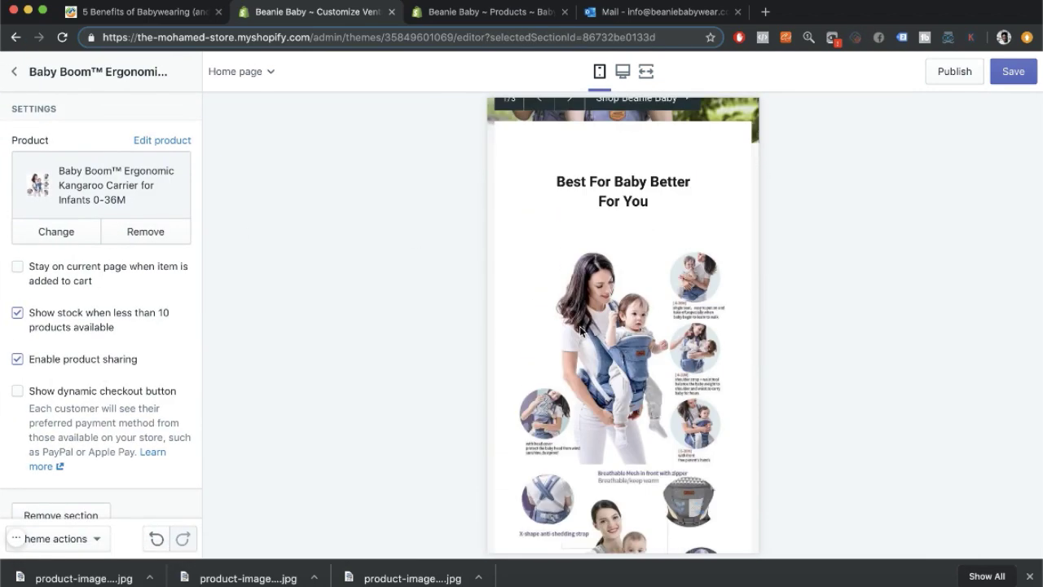
click(13, 72)
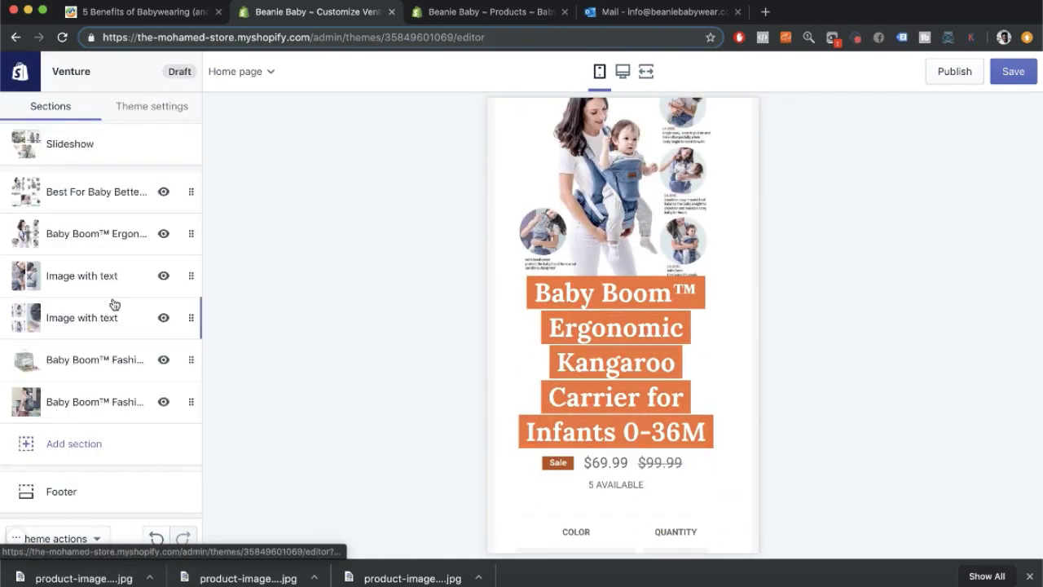
scroll(632, 368, up, 15)
scroll(633, 368, down, 20)
scroll(632, 368, down, 20)
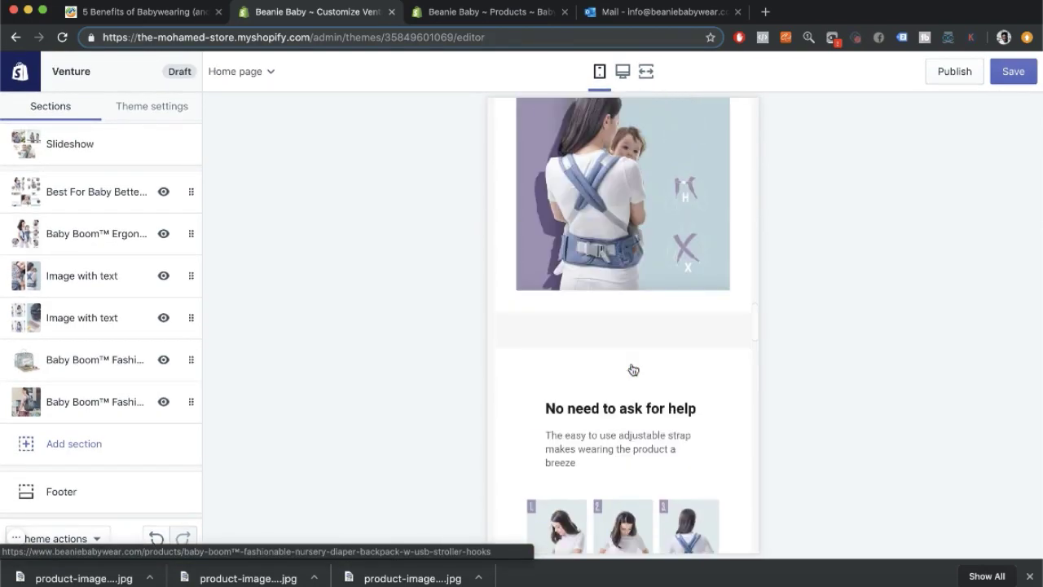
click(151, 106)
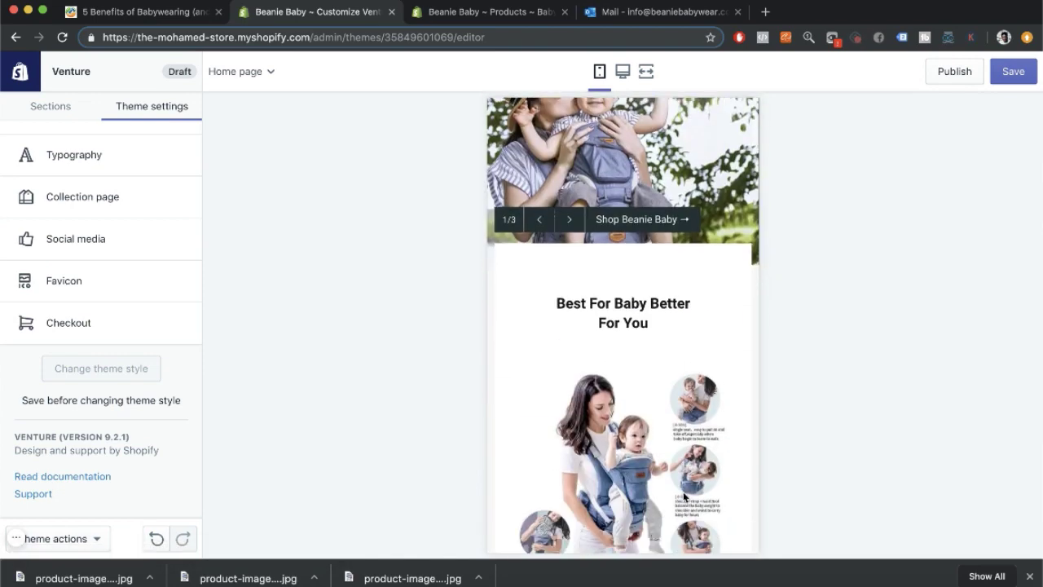
Set the accent text font to Bernhard Modern after previewing and rejecting Arapey.
click(97, 244)
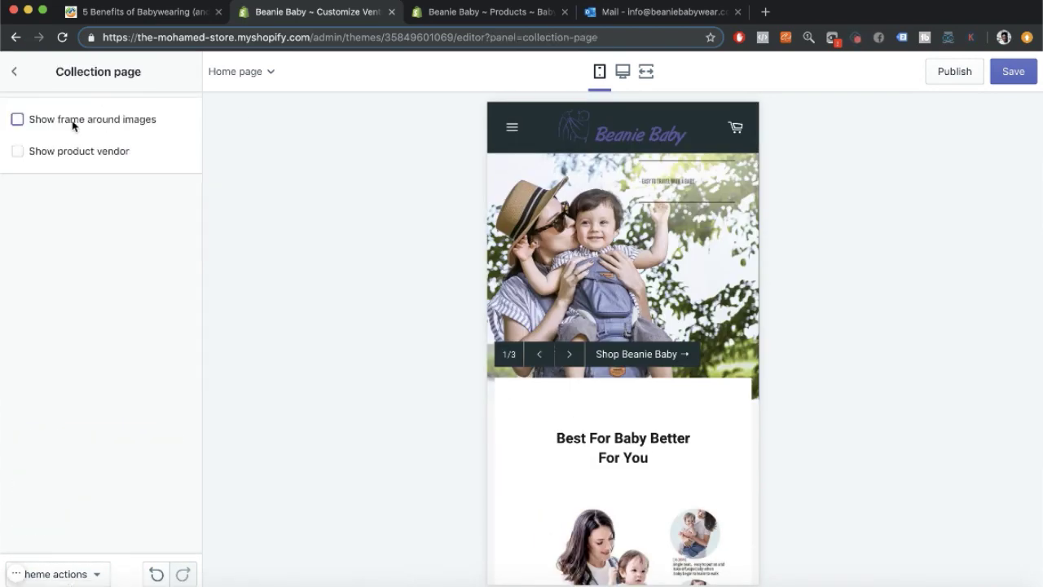
click(74, 226)
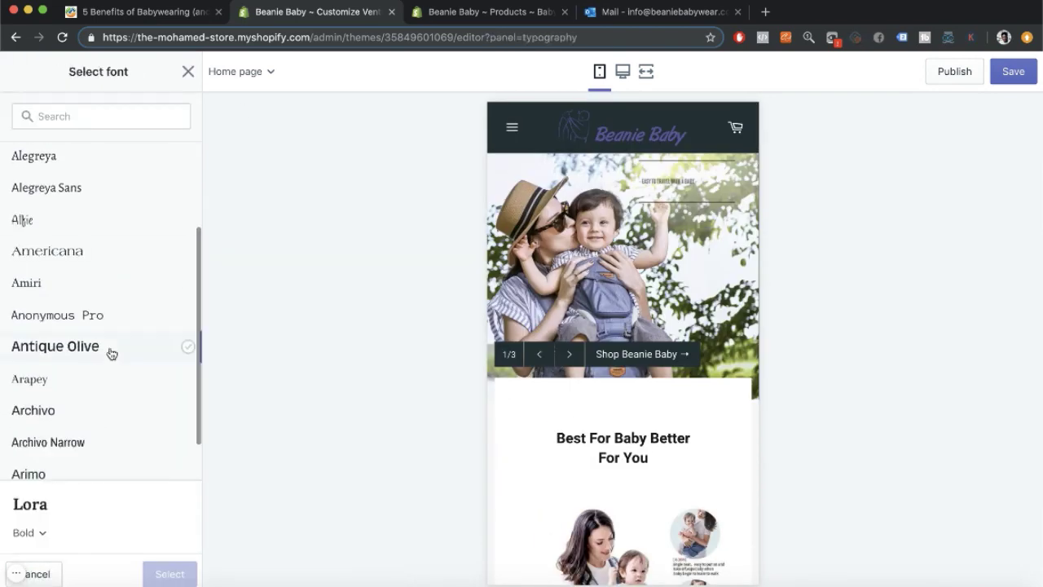
scroll(112, 353, down, 1)
click(114, 326)
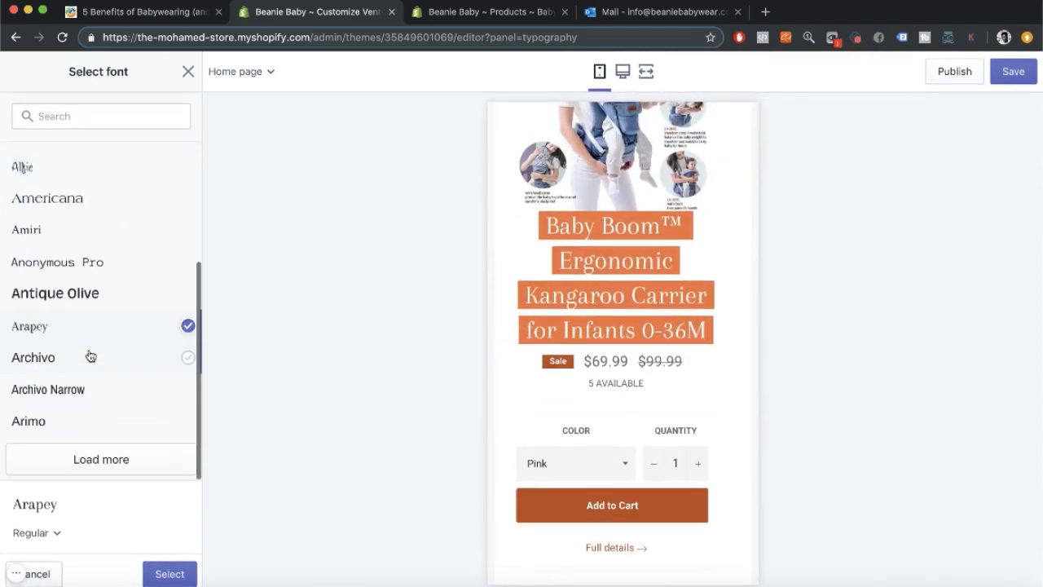
scroll(114, 343, down, 2)
click(113, 126)
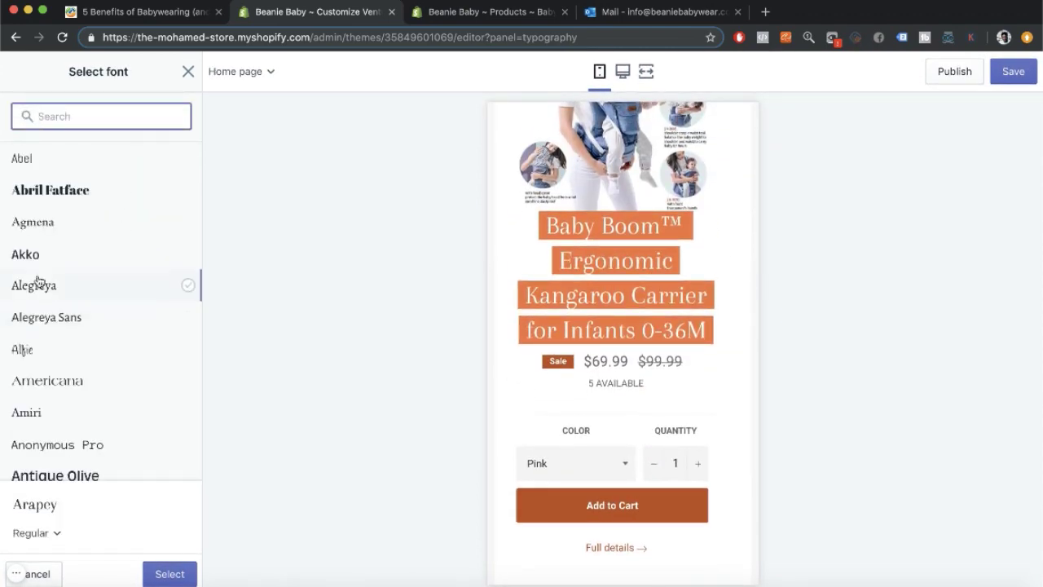
key(Escape)
click(103, 220)
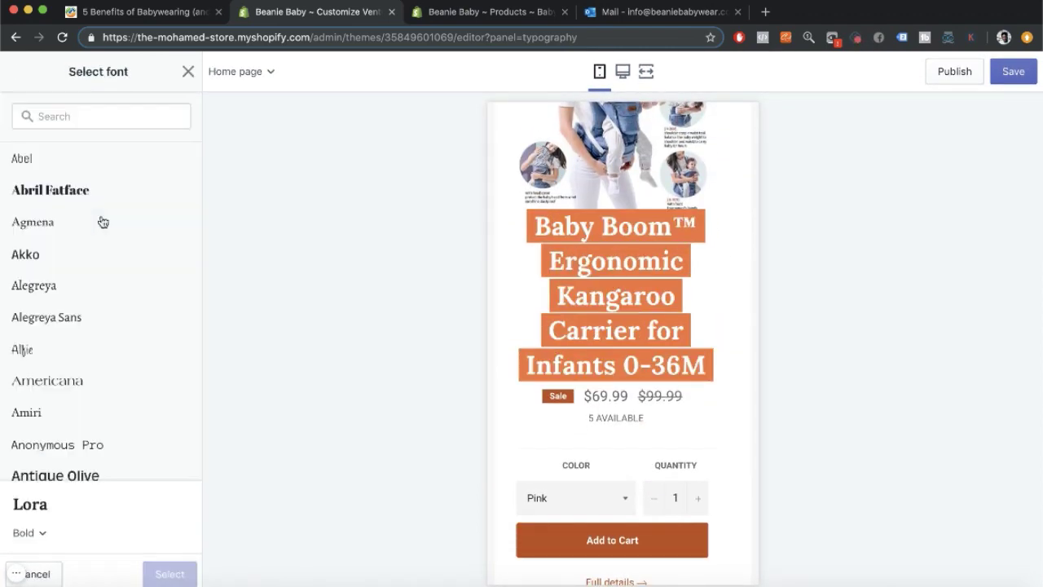
scroll(97, 332, down, 5)
click(87, 423)
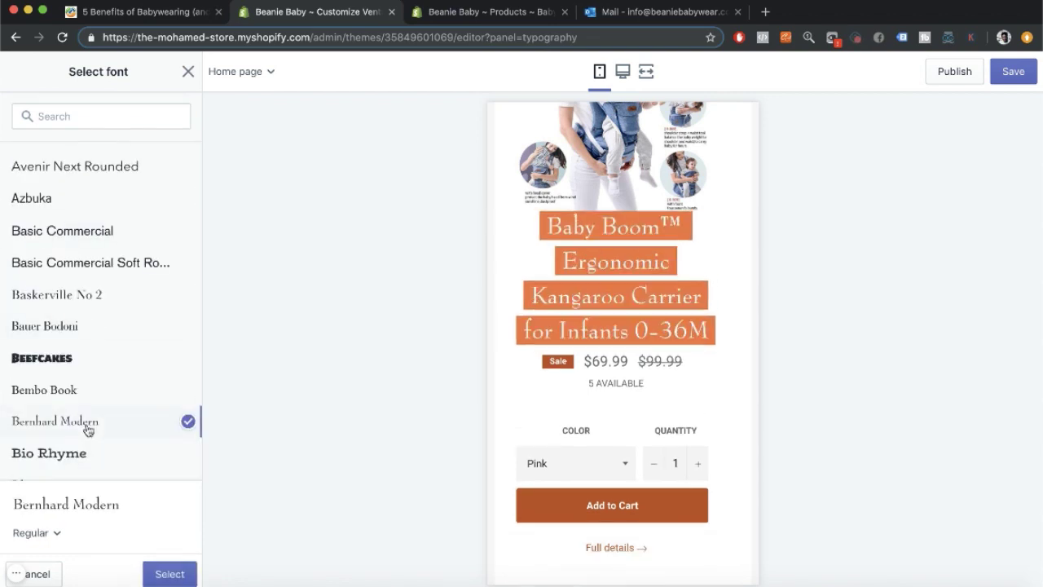
click(169, 573)
Replace the Roboto body text font with a serif font and return to theme settings.
click(100, 443)
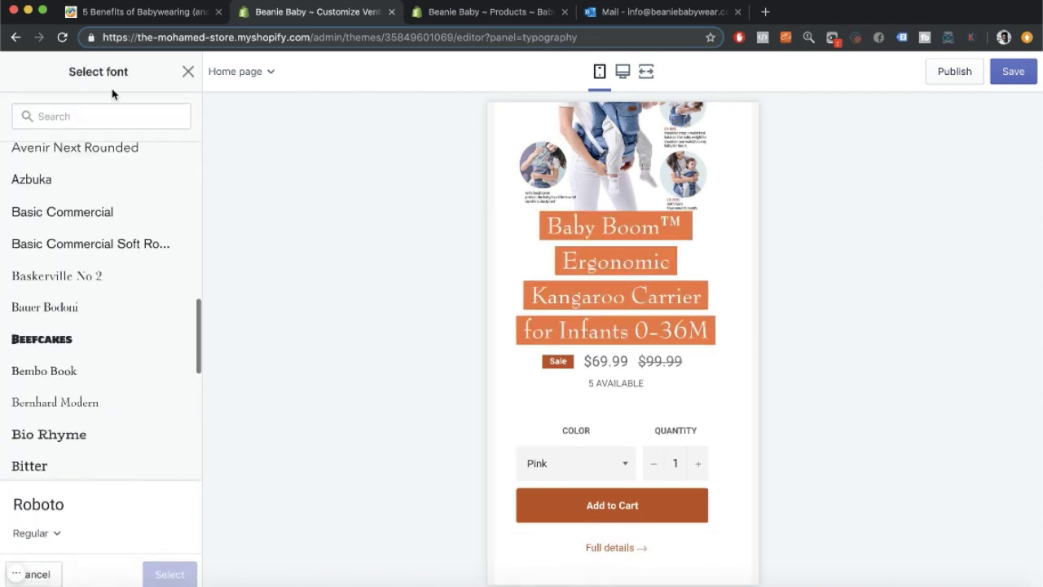
click(170, 574)
scroll(636, 319, up, 2)
scroll(636, 318, down, 3)
click(16, 72)
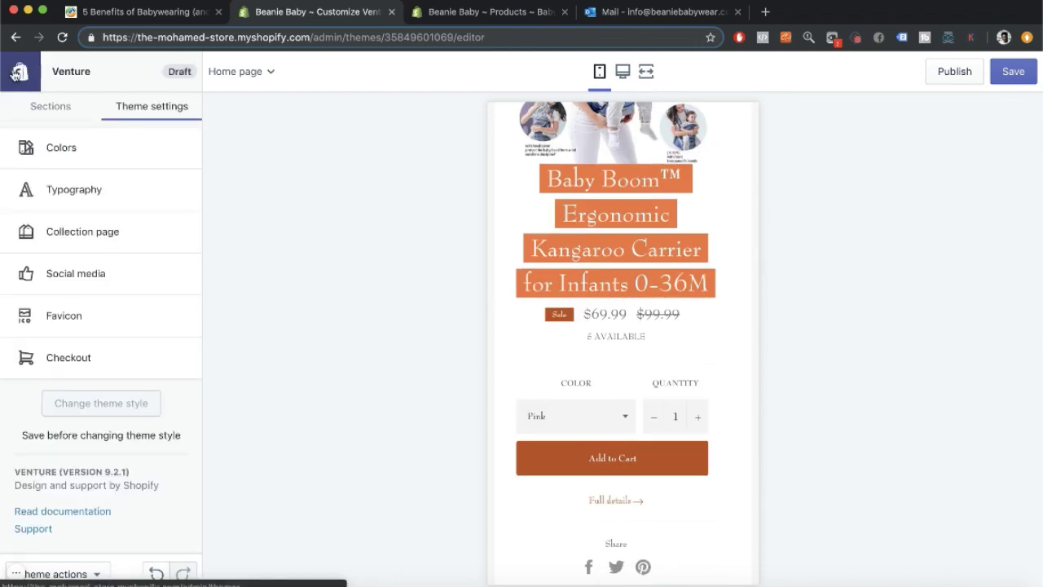
scroll(623, 326, up, 7)
scroll(623, 326, down, 2)
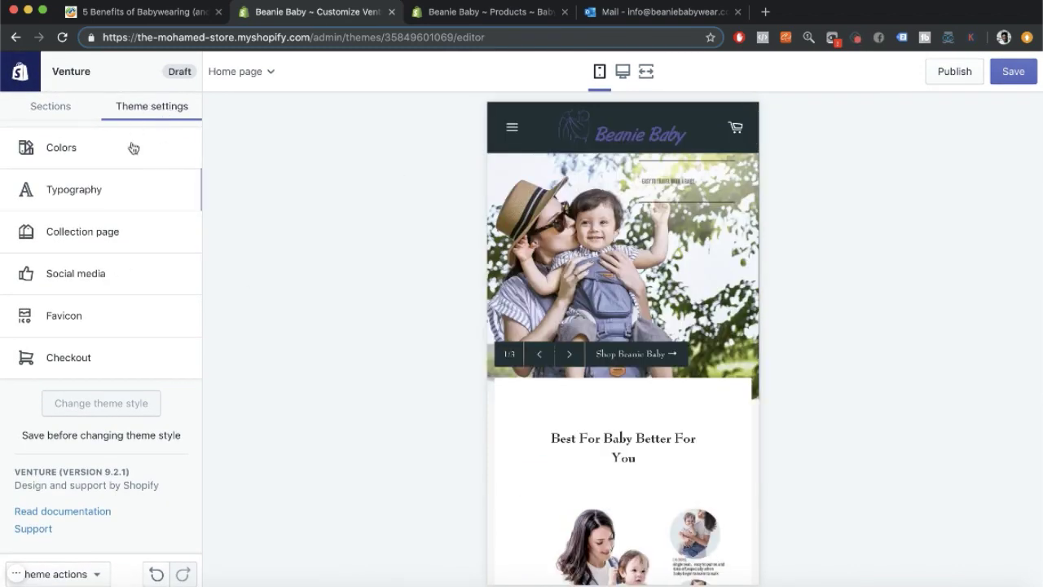
scroll(568, 147, down, 4)
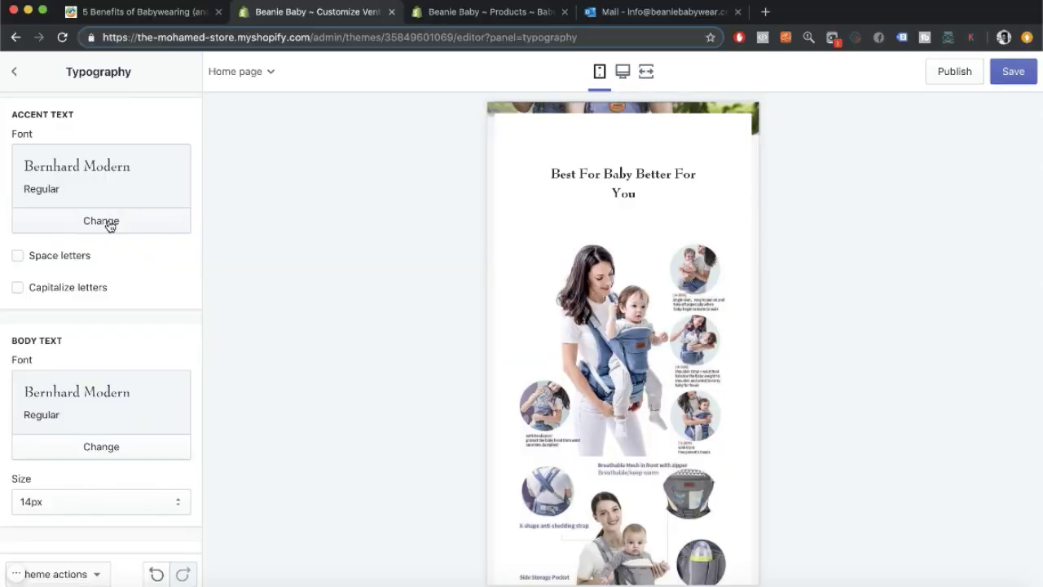
Reopen the font choices, then Google 'best baby fonts' in a new tab and close it.
click(100, 221)
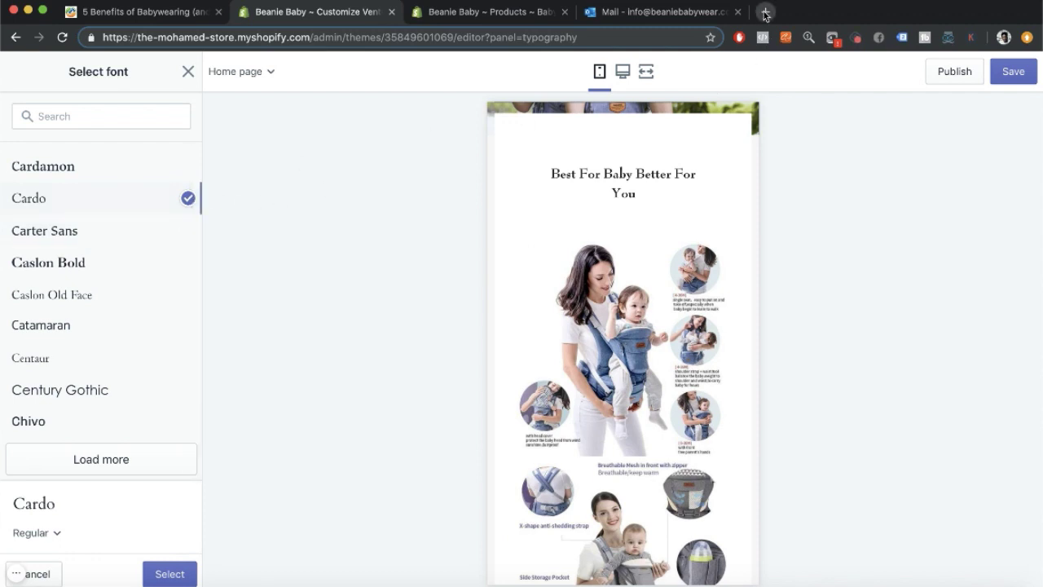
click(765, 12)
text(best baby )
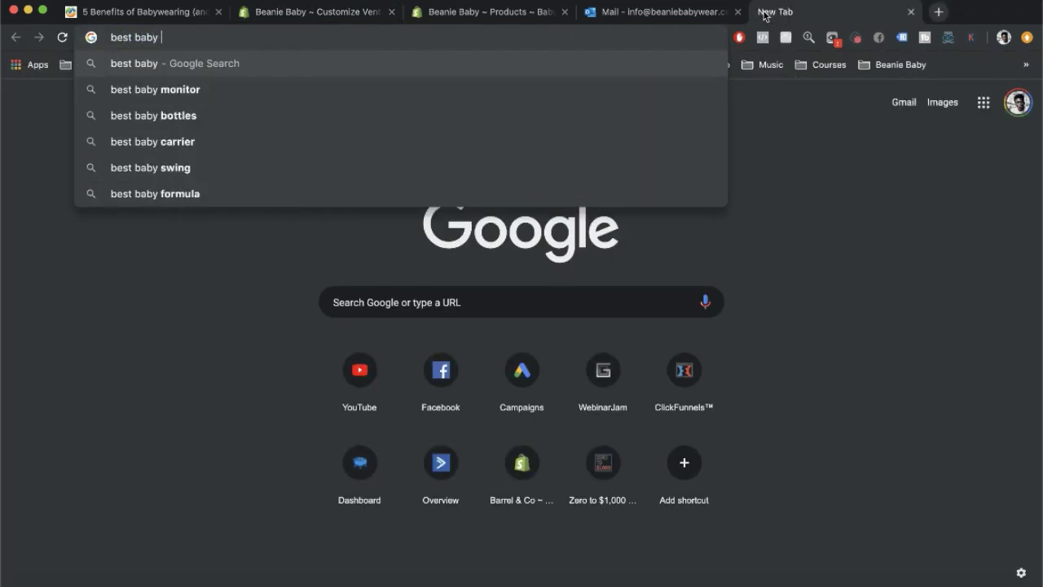
text(fonts)
key(Return)
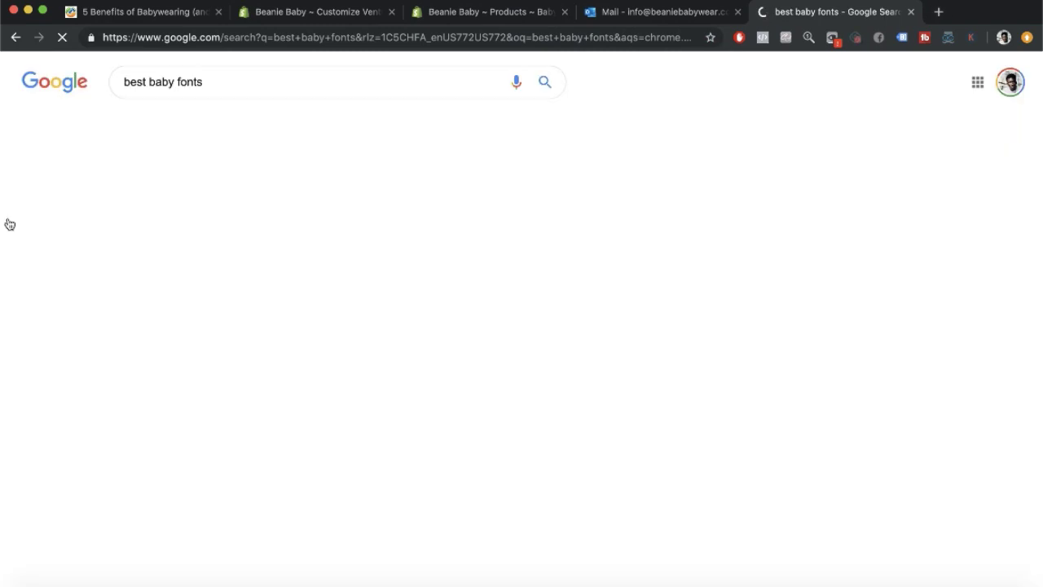
key(super+w)
Preview Centaur, then apply Agmena as the body text font and go back to Theme settings.
click(41, 361)
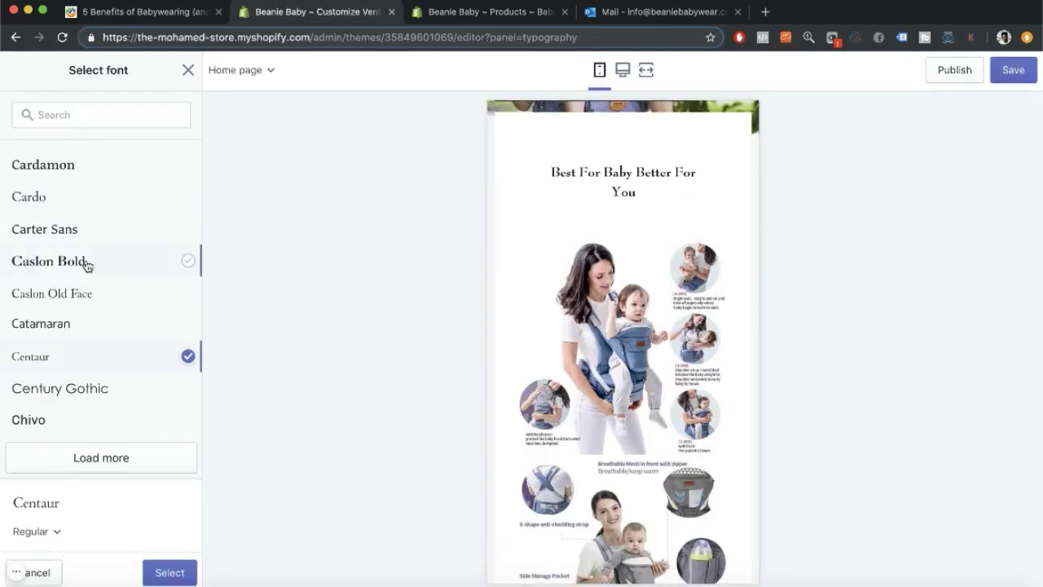
scroll(86, 266, up, 12)
scroll(102, 435, down, 4)
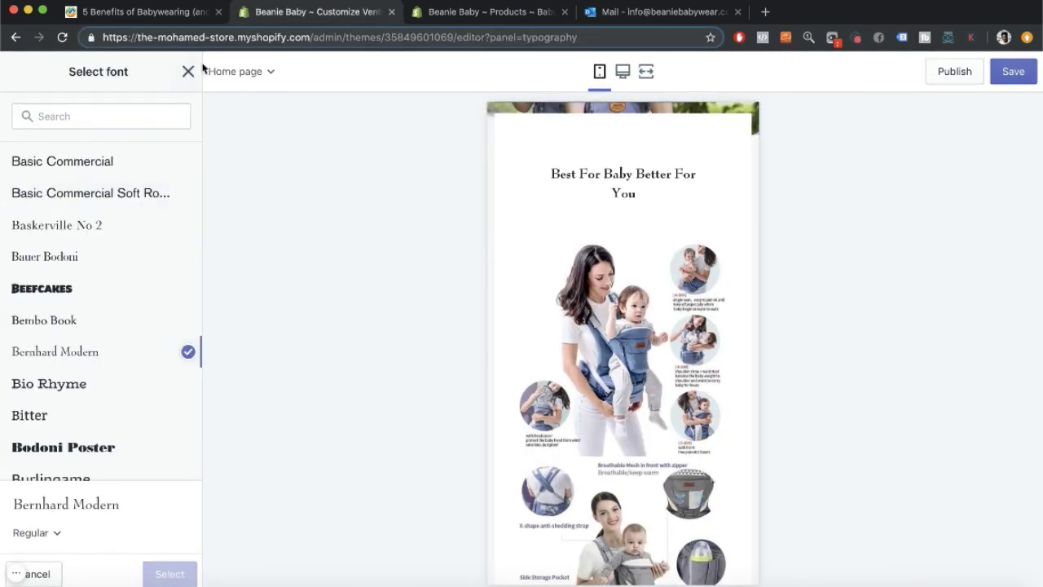
scroll(101, 266, up, 10)
click(49, 202)
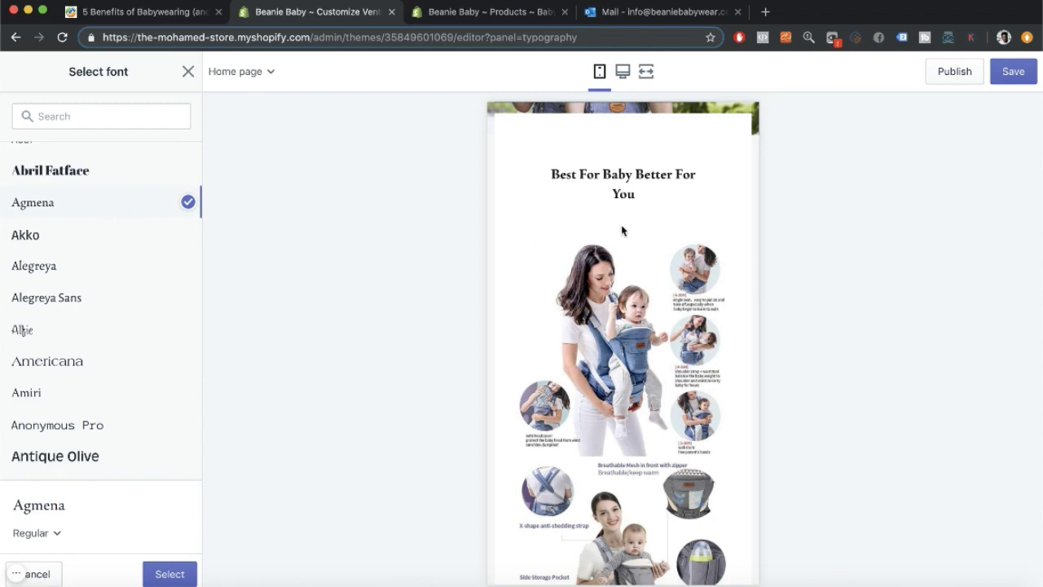
click(170, 574)
scroll(84, 255, up, 3)
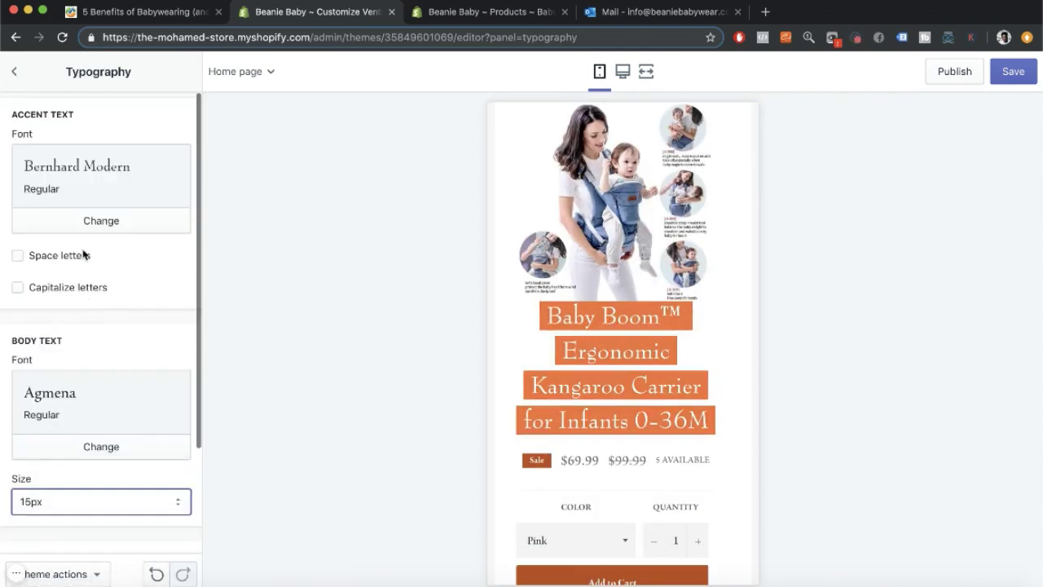
scroll(79, 284, down, 3)
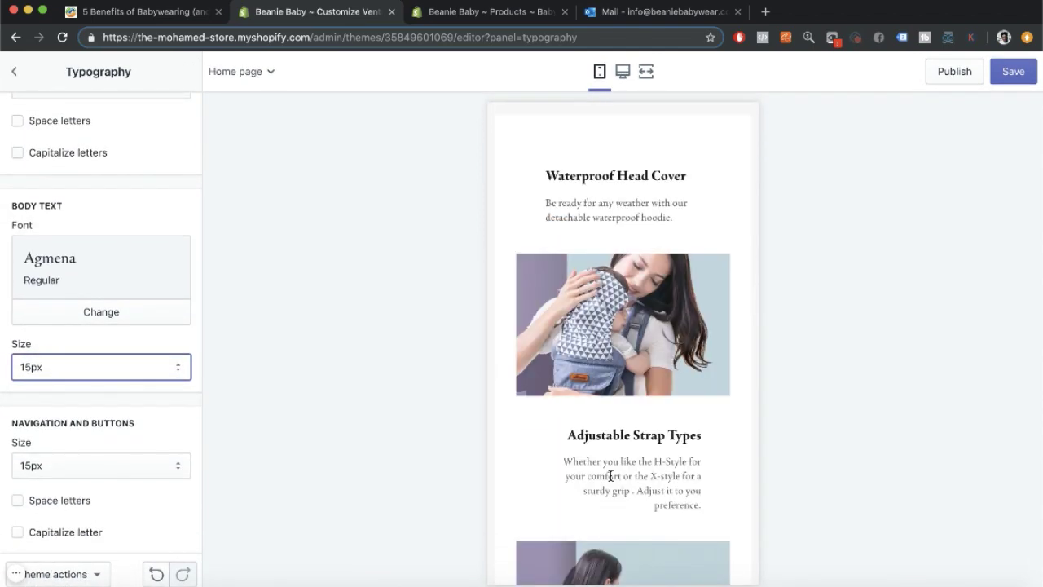
scroll(23, 504, up, 3)
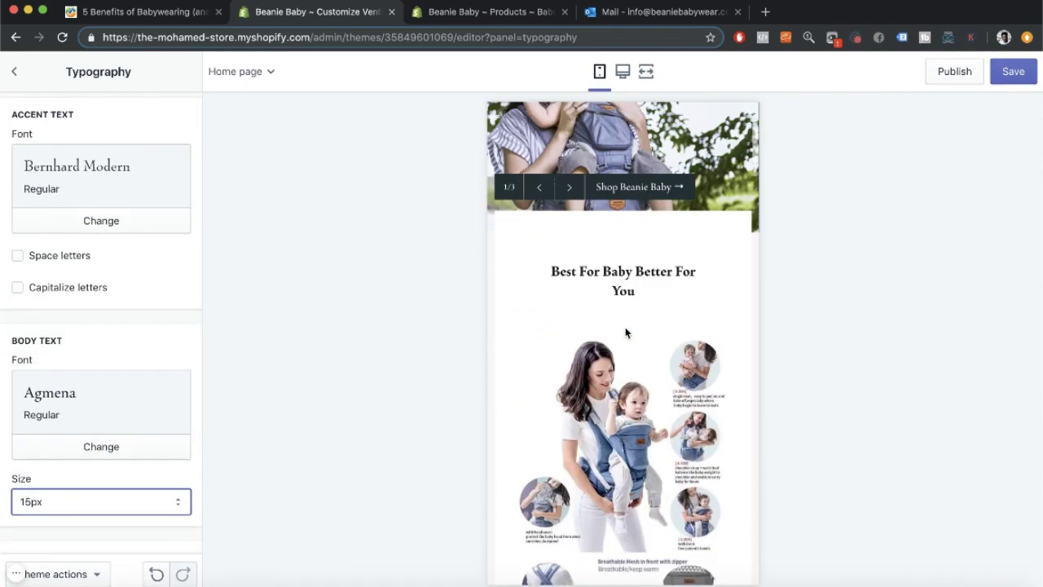
click(14, 71)
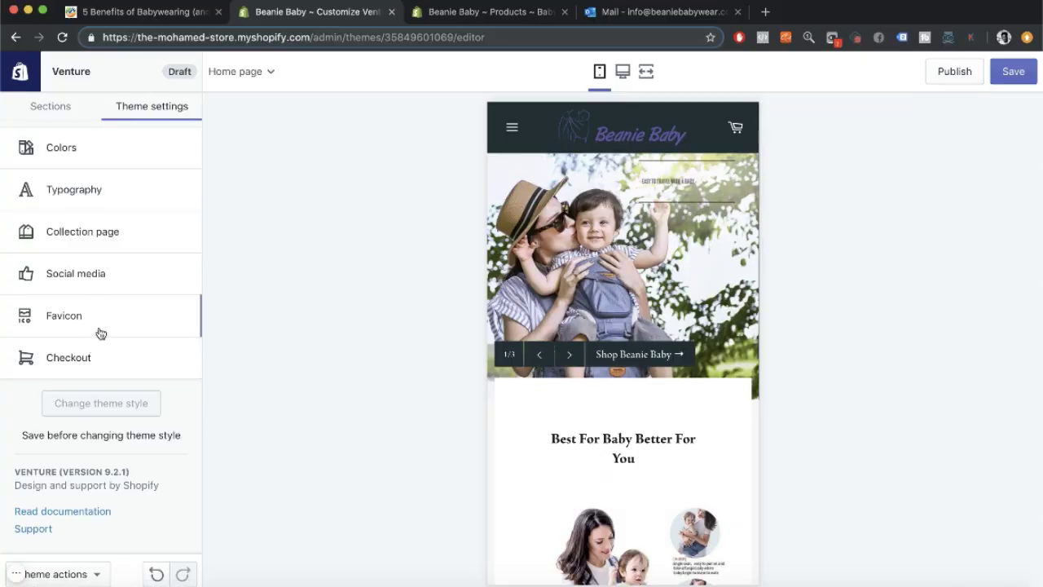
Set the Beanie Baby logo image as the checkout page logo.
click(100, 326)
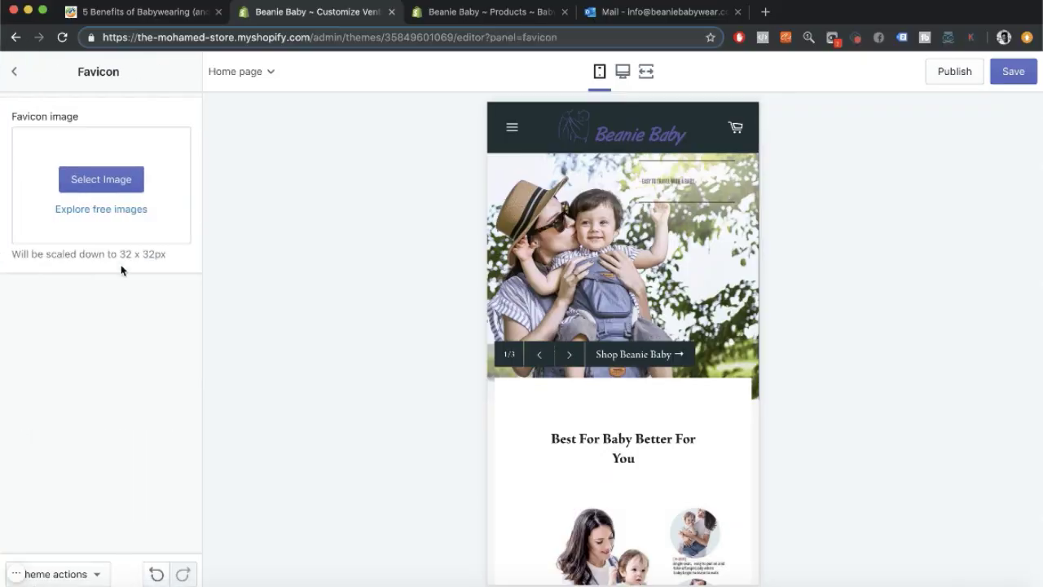
click(18, 71)
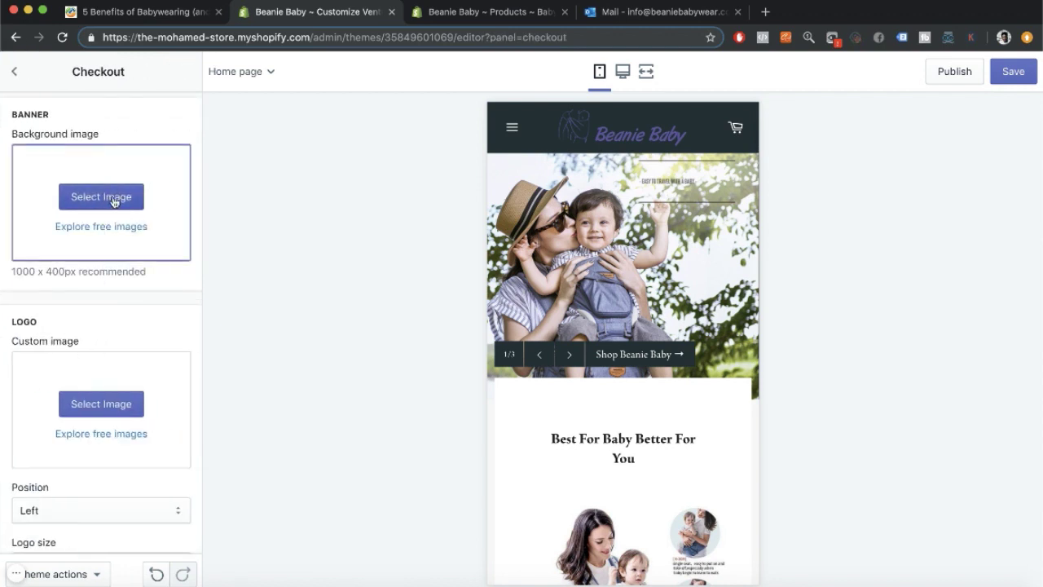
click(113, 408)
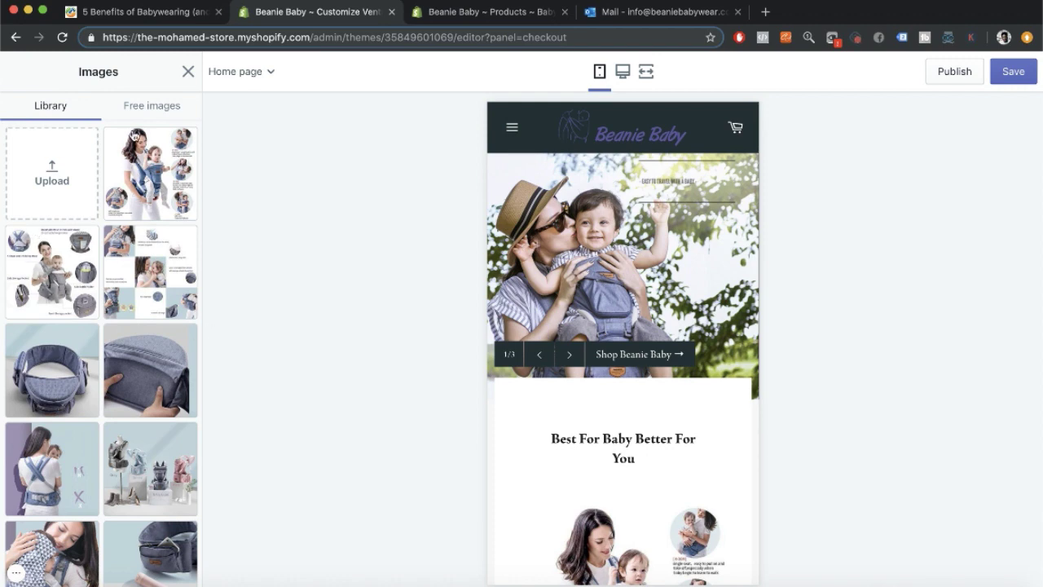
click(188, 72)
click(80, 405)
scroll(195, 410, down, 10)
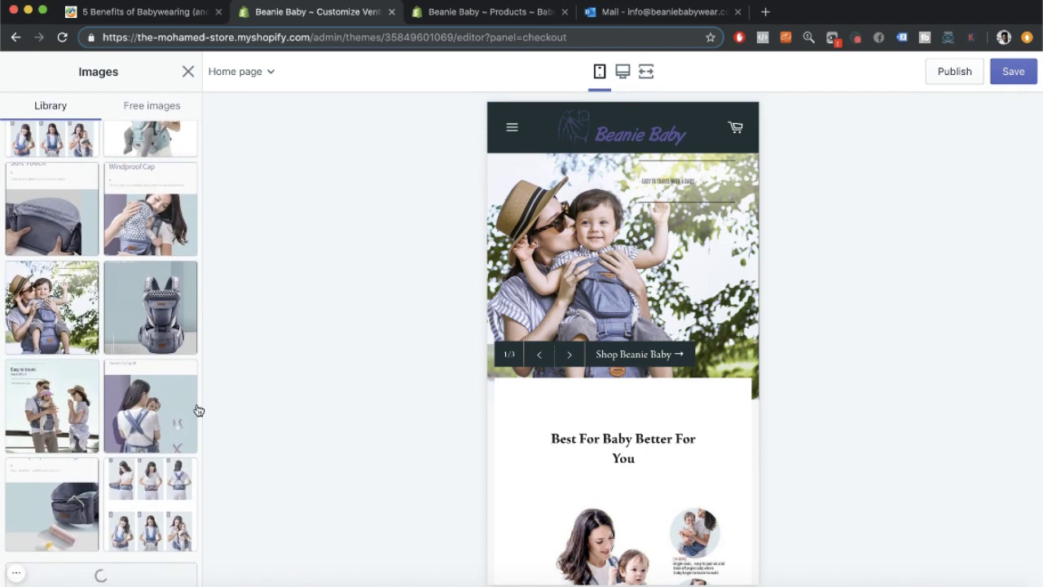
click(54, 522)
click(170, 576)
Shift the checkout accent colour's hue toward blue in its colour picker.
scroll(126, 403, down, 6)
scroll(127, 404, down, 6)
click(31, 335)
click(146, 415)
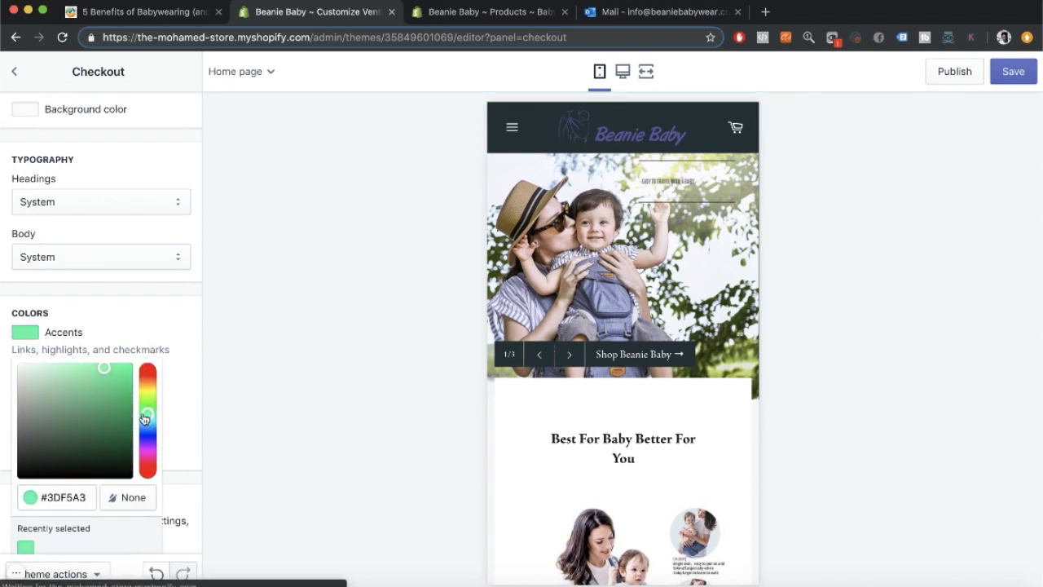
scroll(598, 377, down, 15)
scroll(572, 427, up, 15)
click(147, 432)
Sample the logo's purple on html-color-codes.info by uploading the logo image.
click(765, 12)
text(color code)
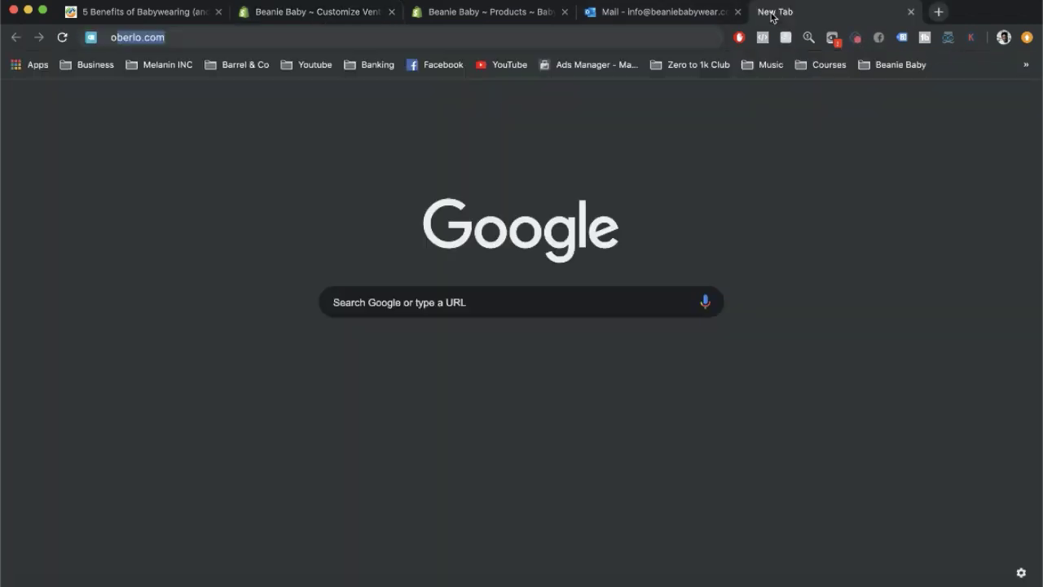
click(334, 89)
click(134, 229)
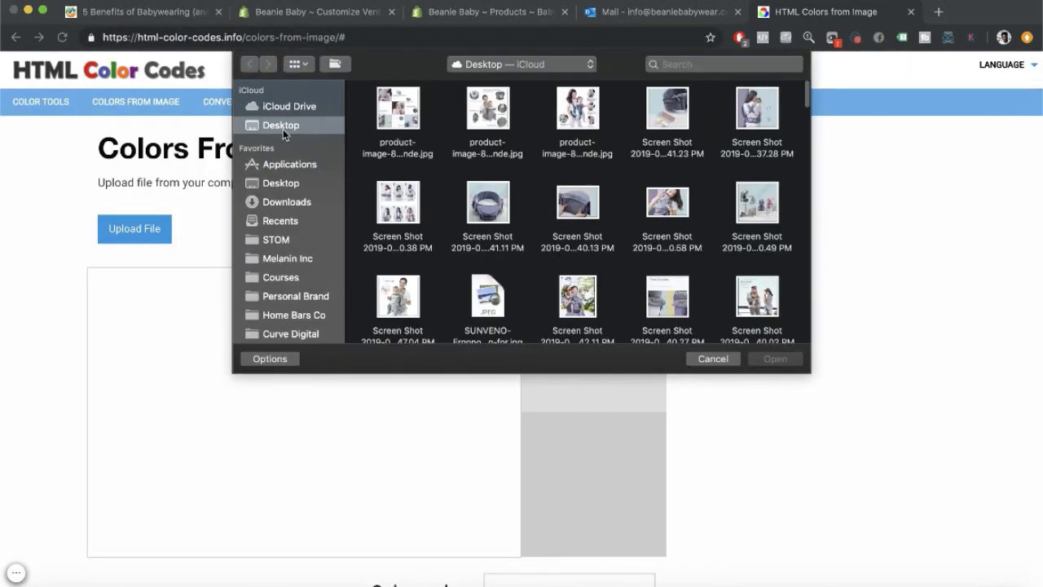
scroll(500, 259, up, 4)
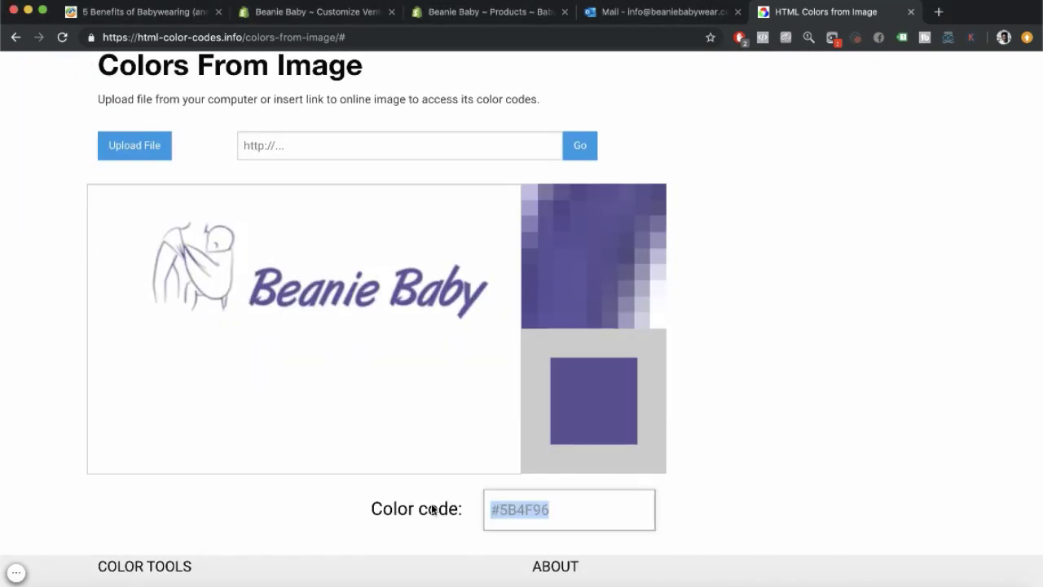
click(489, 11)
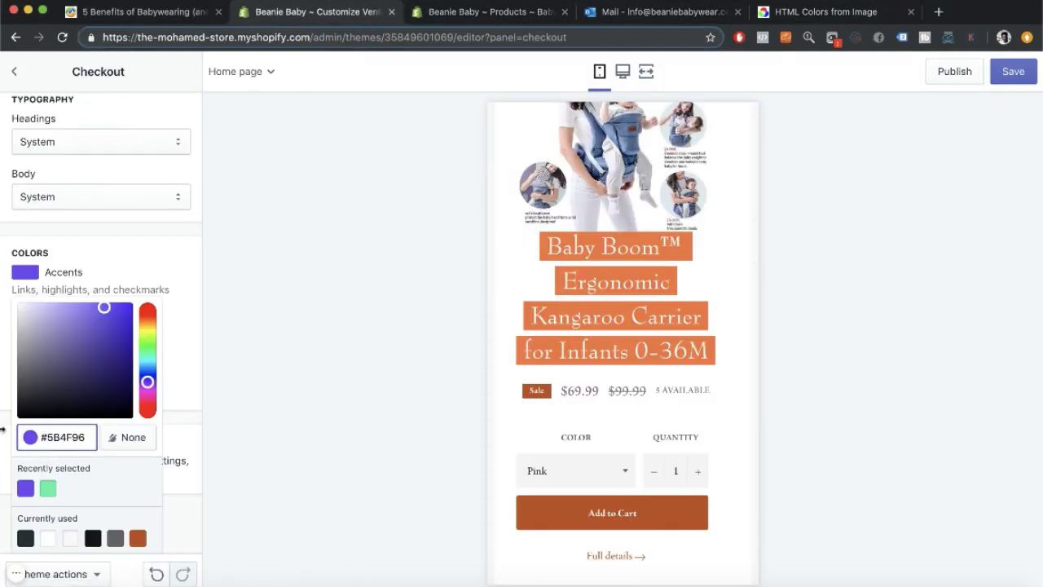
Set the checkout accent and checkout buttons to #5B4F96 and save.
click(464, 358)
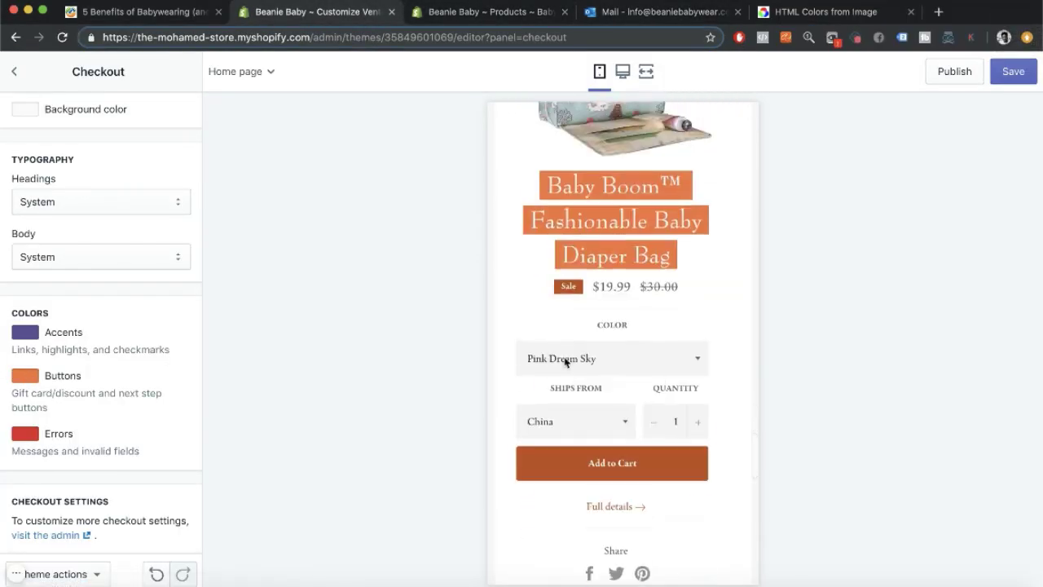
click(25, 375)
click(26, 545)
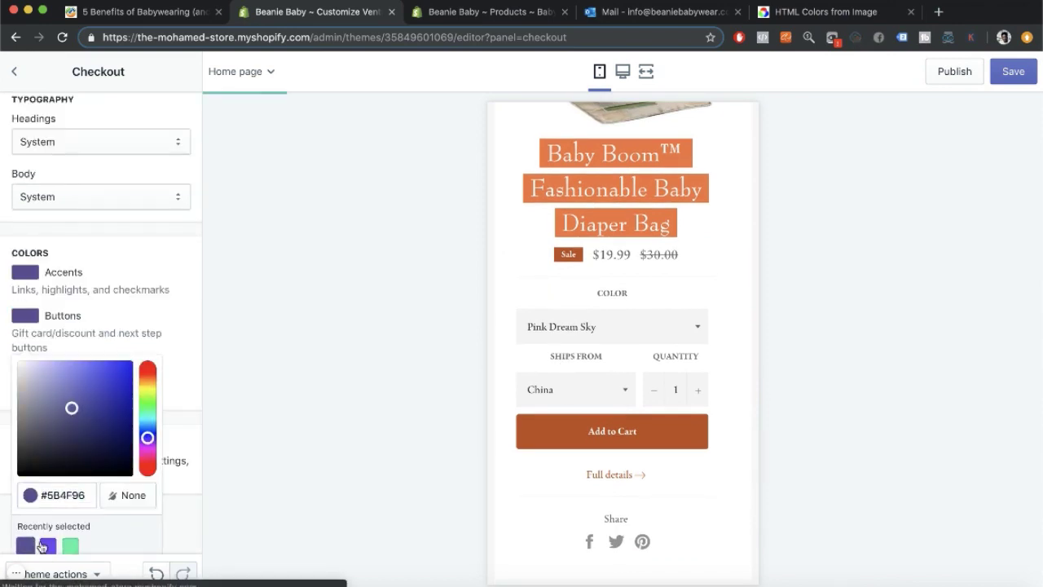
click(2, 405)
scroll(640, 330, down, 5)
scroll(641, 330, up, 20)
scroll(11, 351, up, 10)
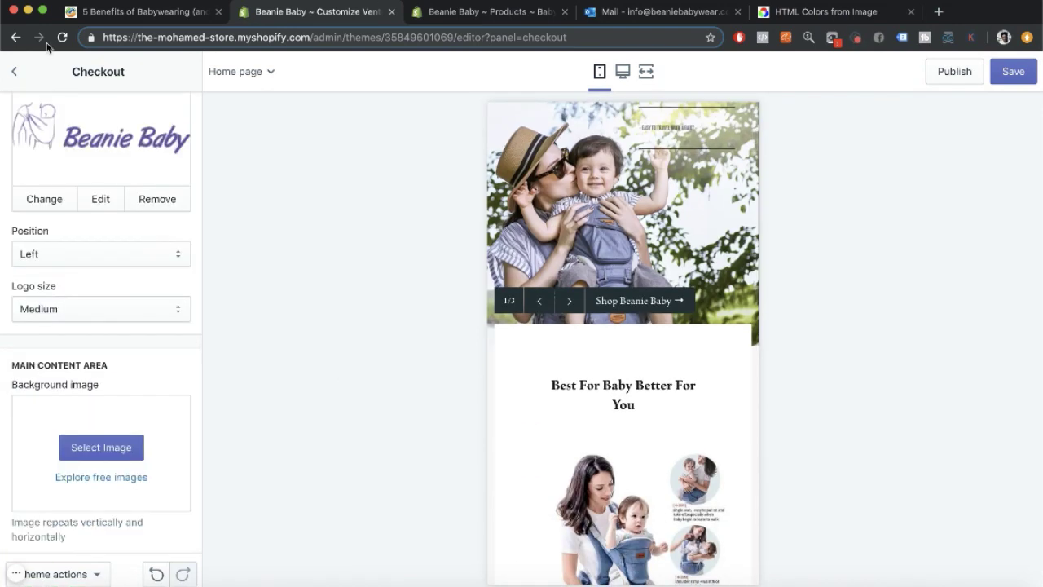
key(super+s)
In theme Colors, make the header links and heading text the logo purple.
click(14, 71)
click(95, 147)
click(26, 134)
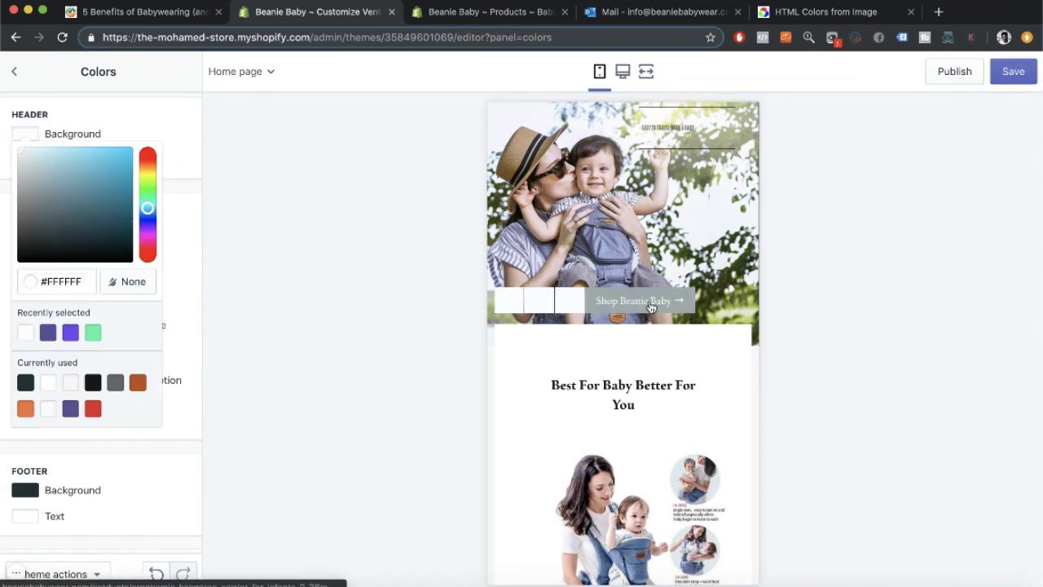
click(5, 292)
click(26, 159)
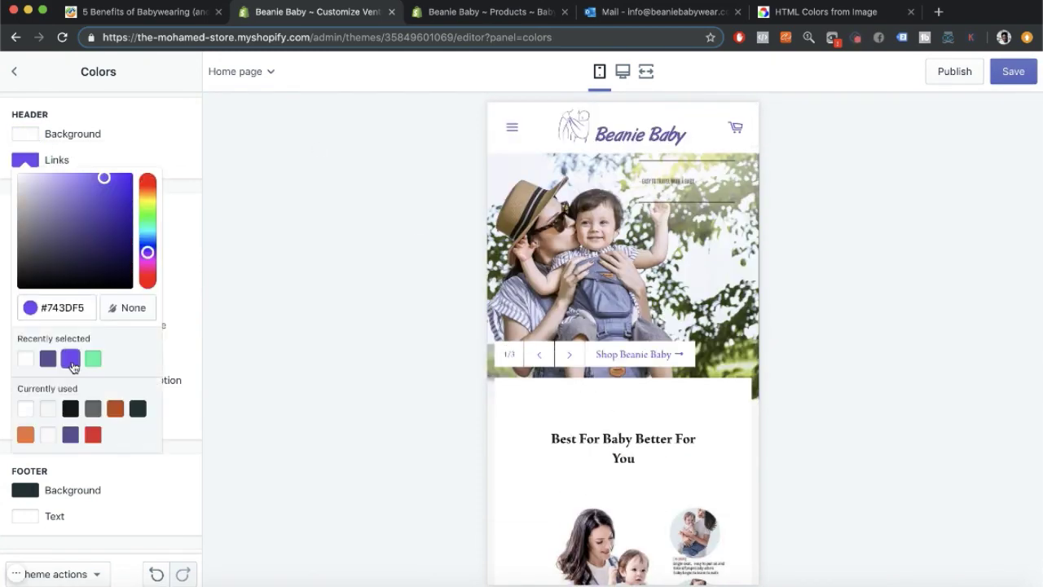
scroll(570, 450, down, 4)
scroll(571, 450, up, 5)
click(3, 307)
click(26, 281)
click(49, 481)
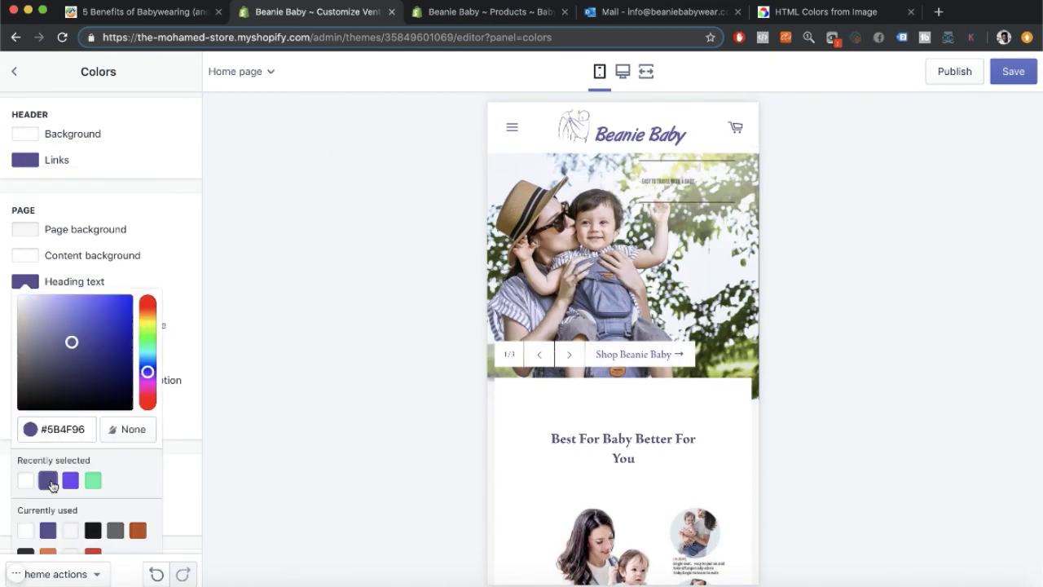
scroll(609, 493, down, 10)
click(3, 374)
Make buttons and links the logo purple, leaving footer background and body text unchanged.
click(26, 491)
drag(85, 330, 2, 333)
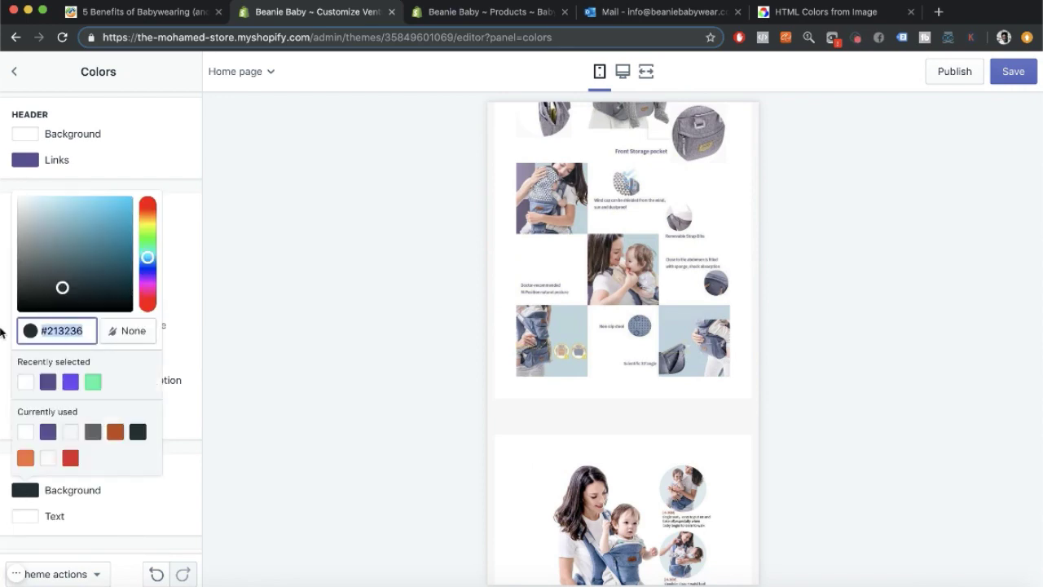
click(3, 333)
click(25, 308)
scroll(607, 367, up, 10)
click(2, 334)
click(26, 387)
click(71, 281)
scroll(323, 228, up, 4)
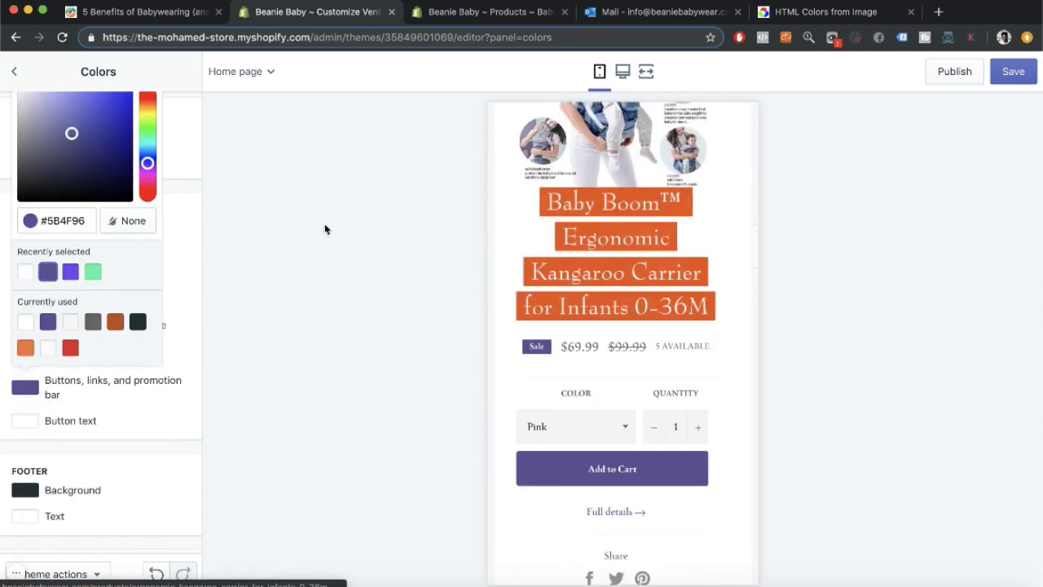
scroll(82, 488, down, 2)
Give slideshow titles a white background with dark #213236 text.
click(25, 534)
click(7, 422)
scroll(541, 370, up, 10)
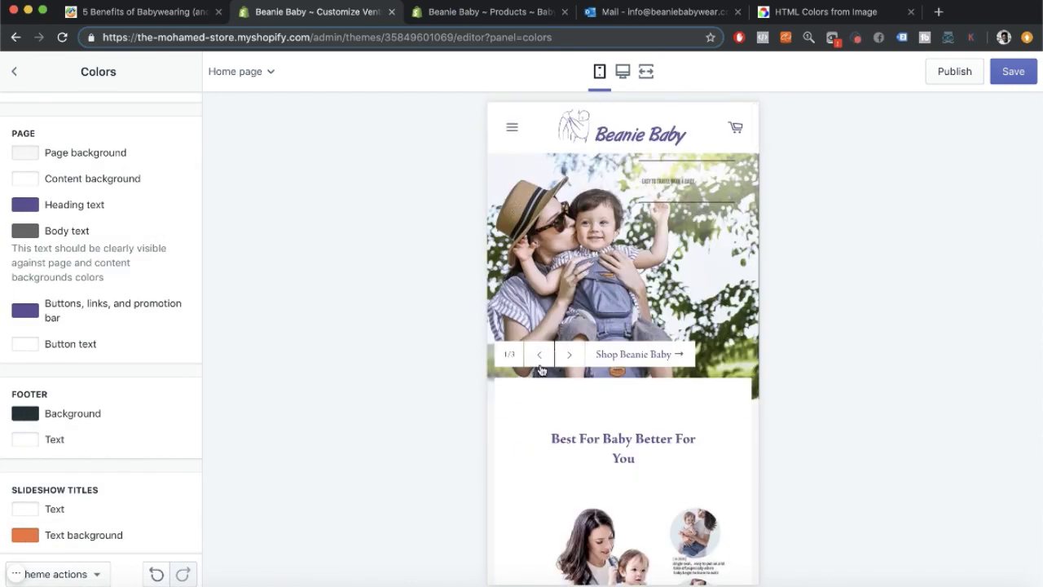
click(25, 534)
click(51, 477)
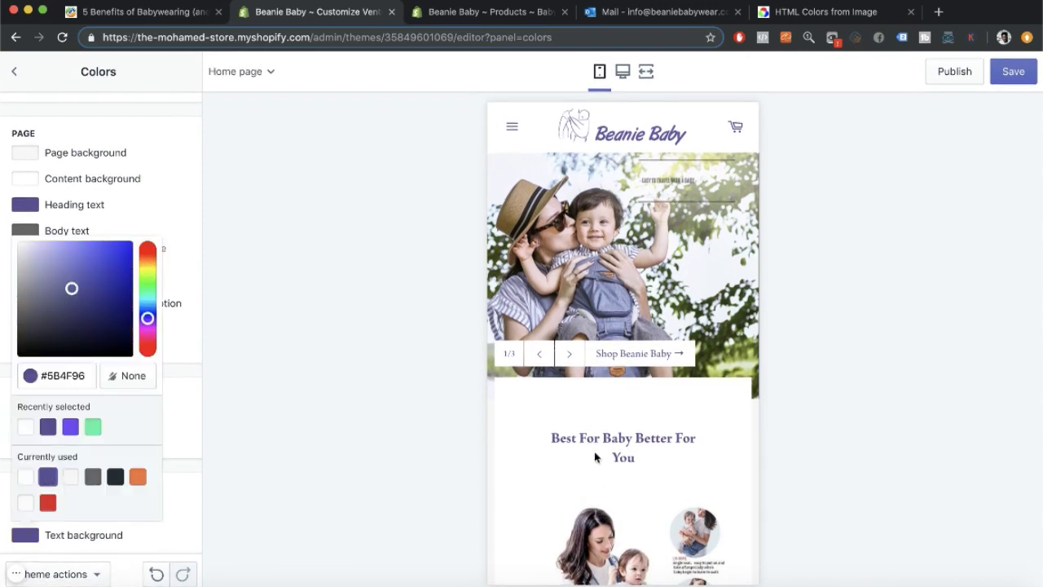
scroll(596, 457, down, 10)
click(24, 479)
click(6, 482)
click(25, 509)
click(115, 451)
scroll(559, 298, up, 10)
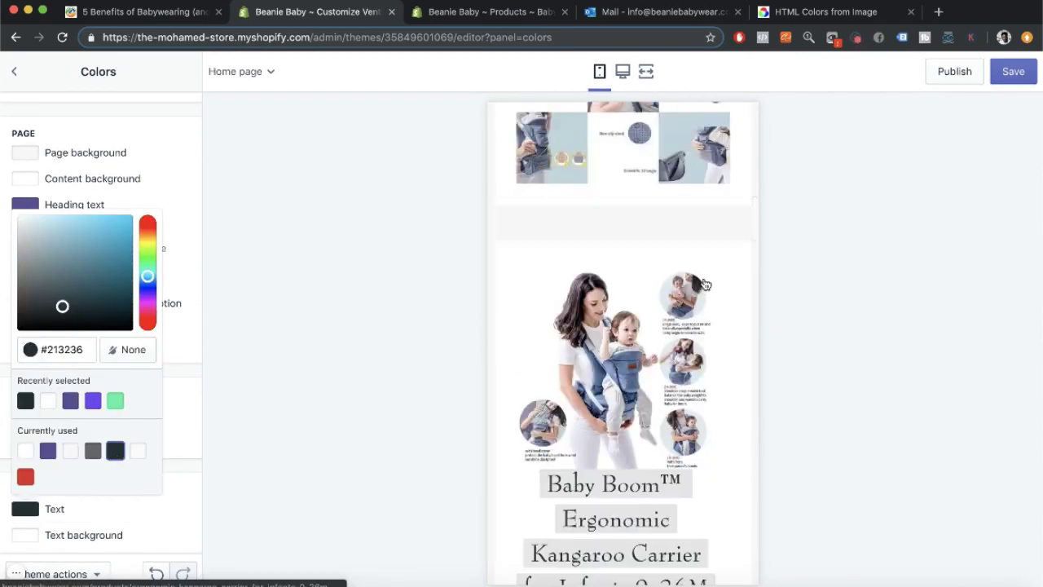
click(5, 97)
click(14, 72)
scroll(743, 269, down, 10)
click(51, 107)
Move the Best For Baby section below both image-with-text sections.
scroll(123, 220, down, 1)
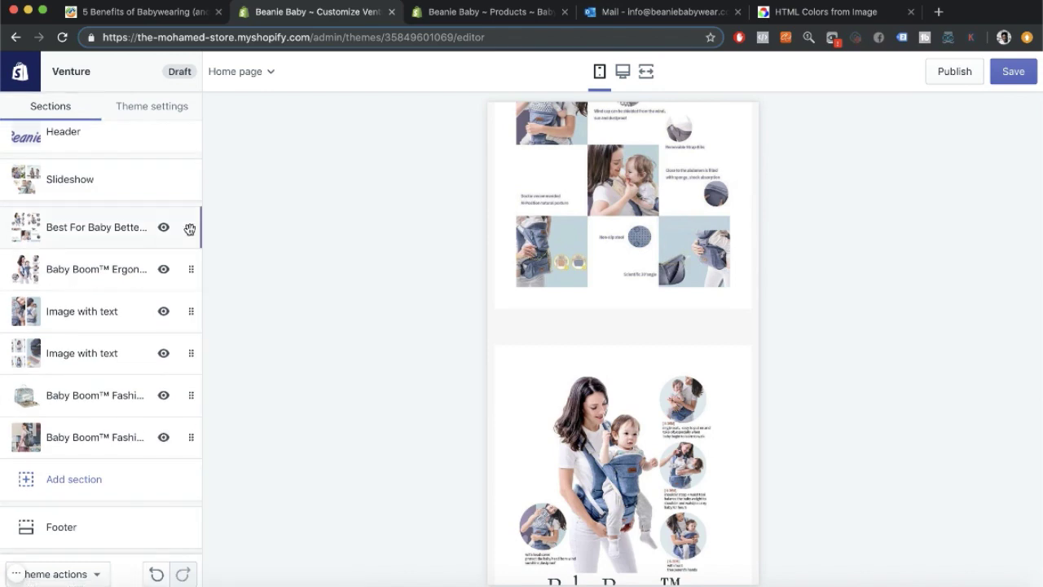
click(107, 271)
scroll(508, 343, up, 1)
click(13, 72)
drag(187, 268, 139, 358)
scroll(599, 371, down, 5)
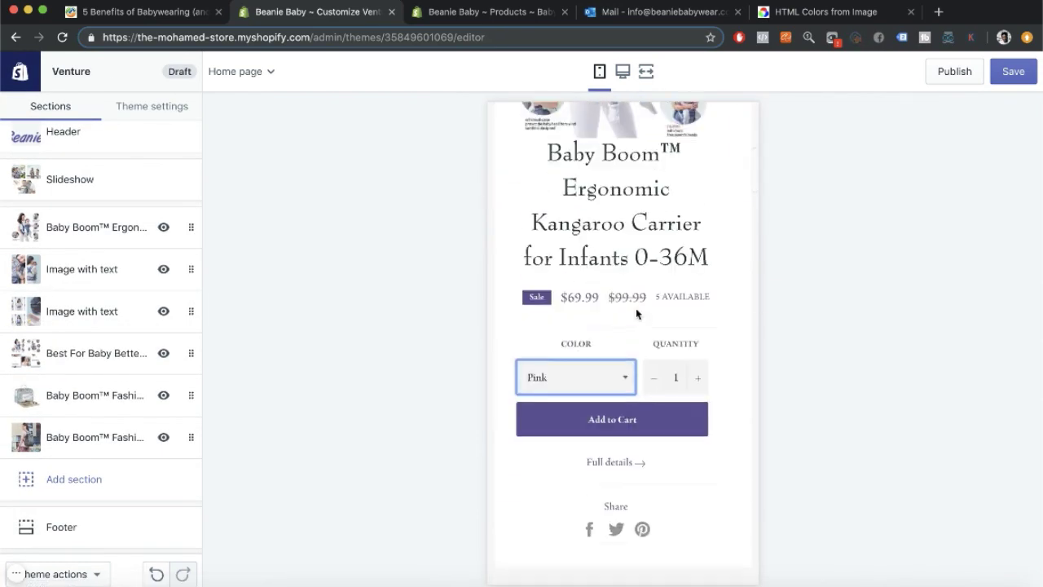
Add a footer text column headed 'Contact Us' containing the store e-mail.
click(32, 526)
click(114, 420)
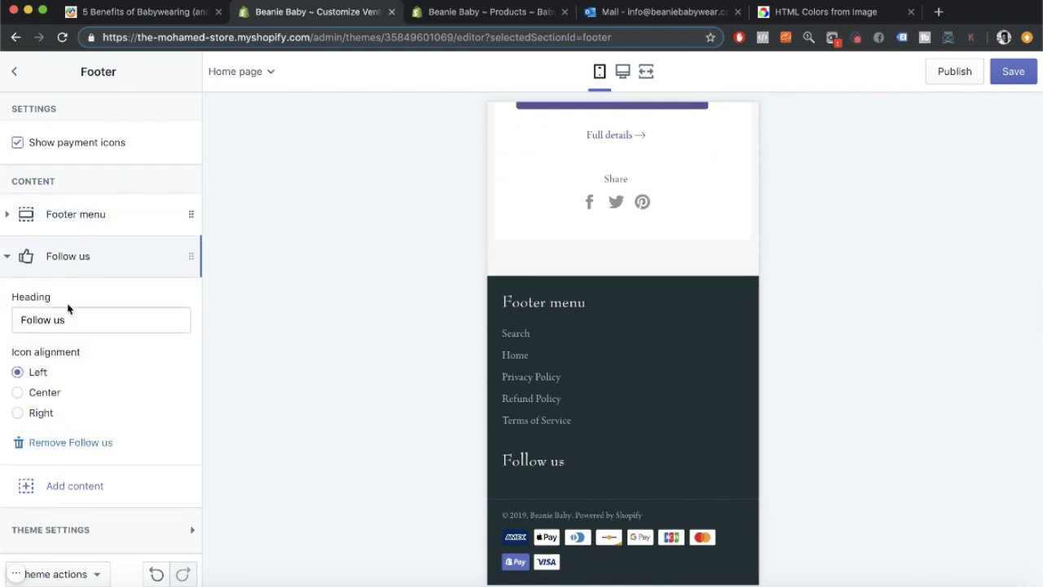
click(65, 412)
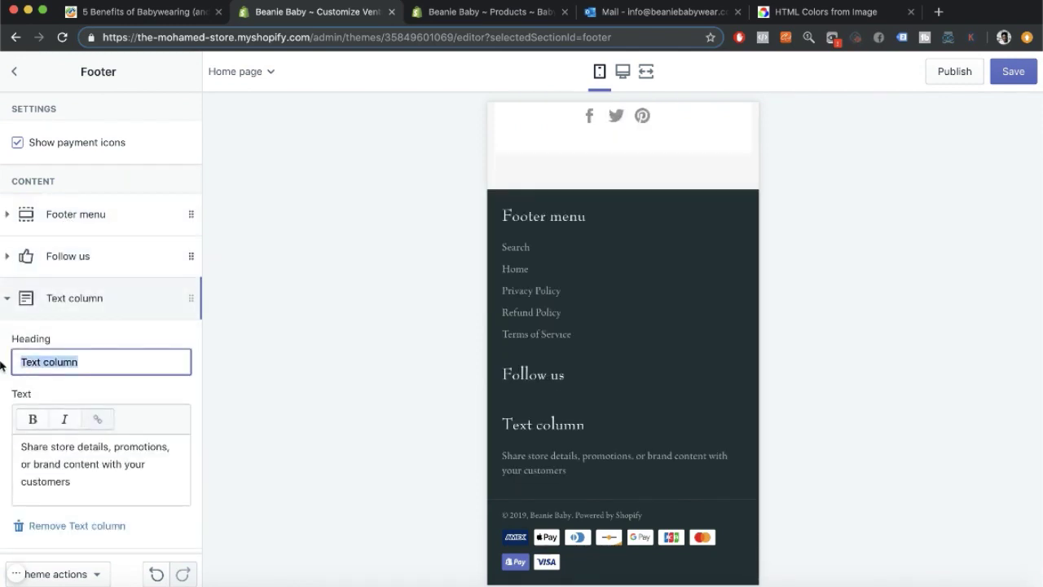
text(Contact Us)
drag(75, 483, 2, 427)
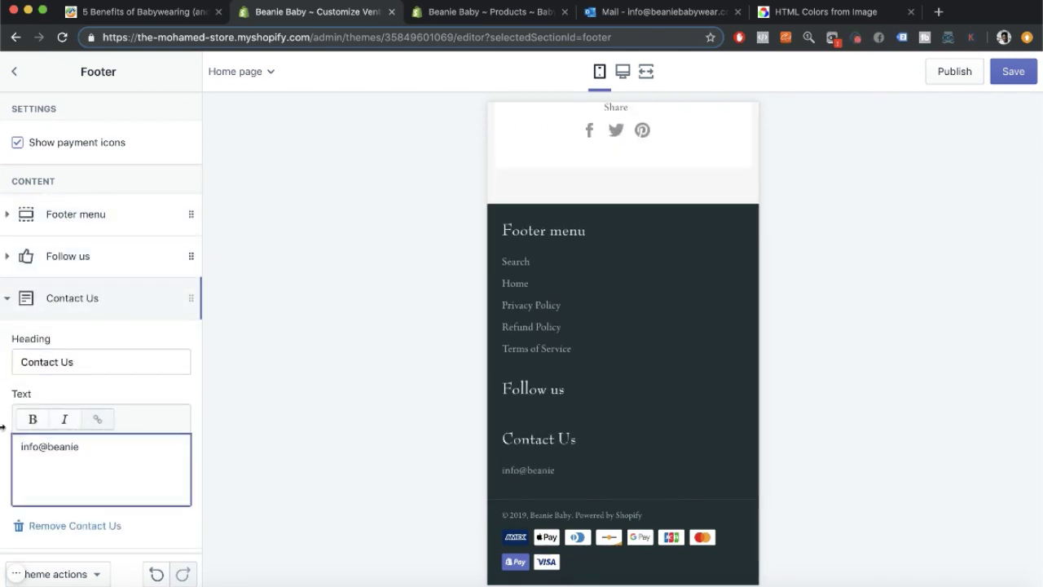
text(MON-FRE\)
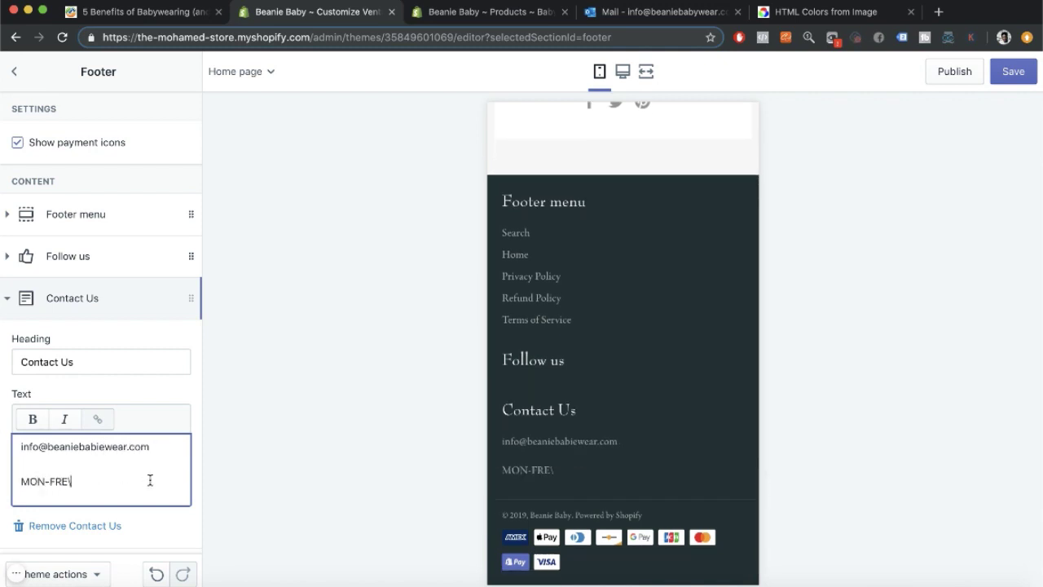
key(BackSpace)
click(183, 300)
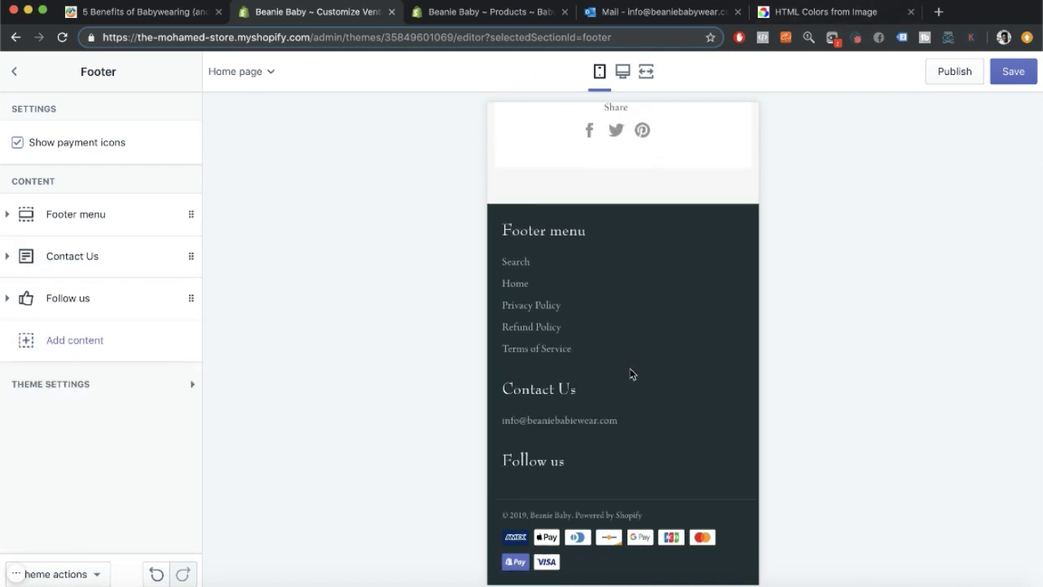
scroll(575, 291, up, 1)
scroll(575, 291, down, 1)
Add a footer menu block set to Main menu and remove the Follow us block.
click(8, 215)
click(8, 215)
click(74, 341)
click(90, 451)
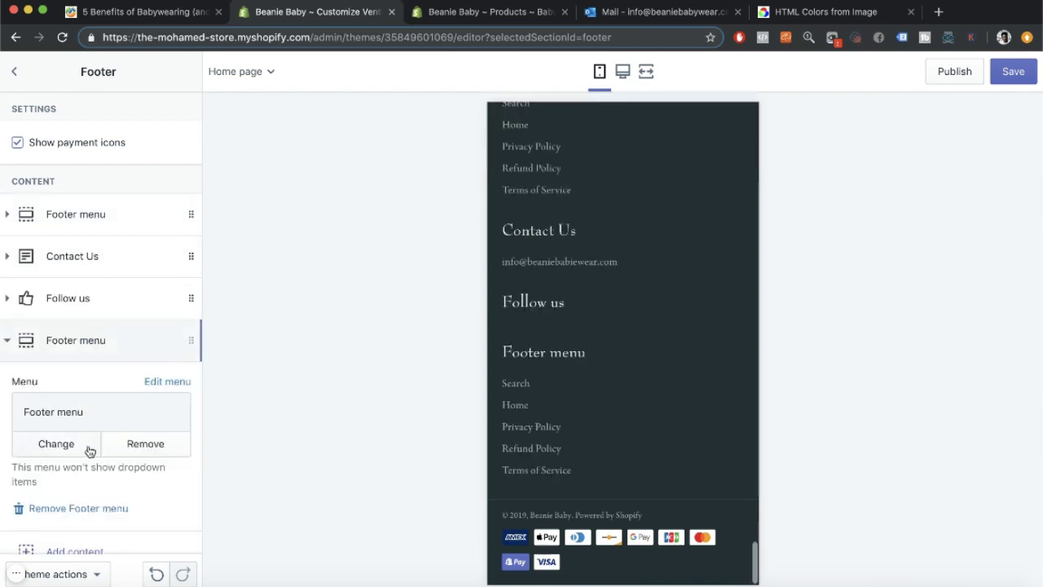
click(37, 221)
click(167, 570)
click(181, 350)
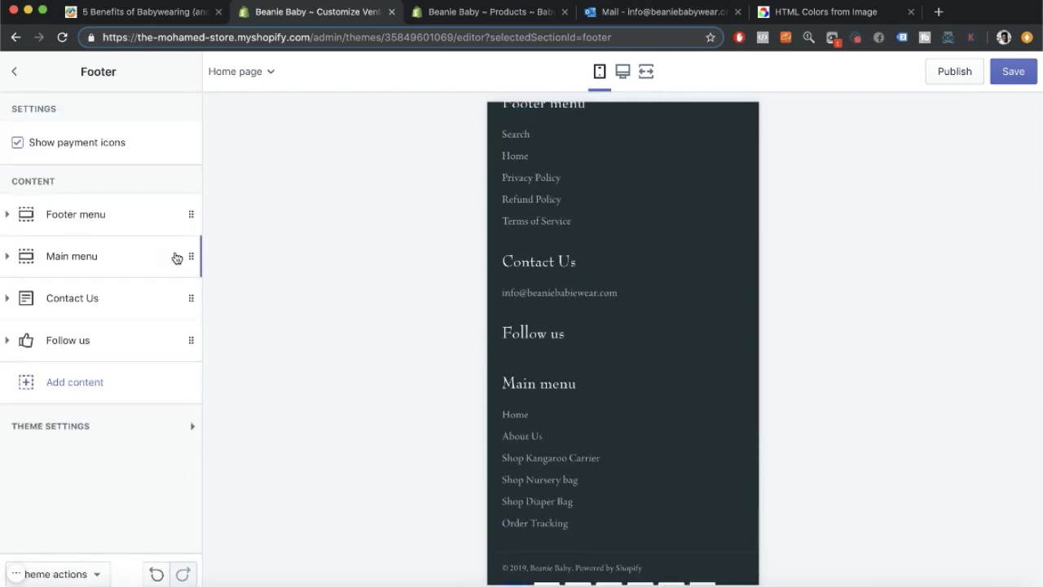
click(188, 341)
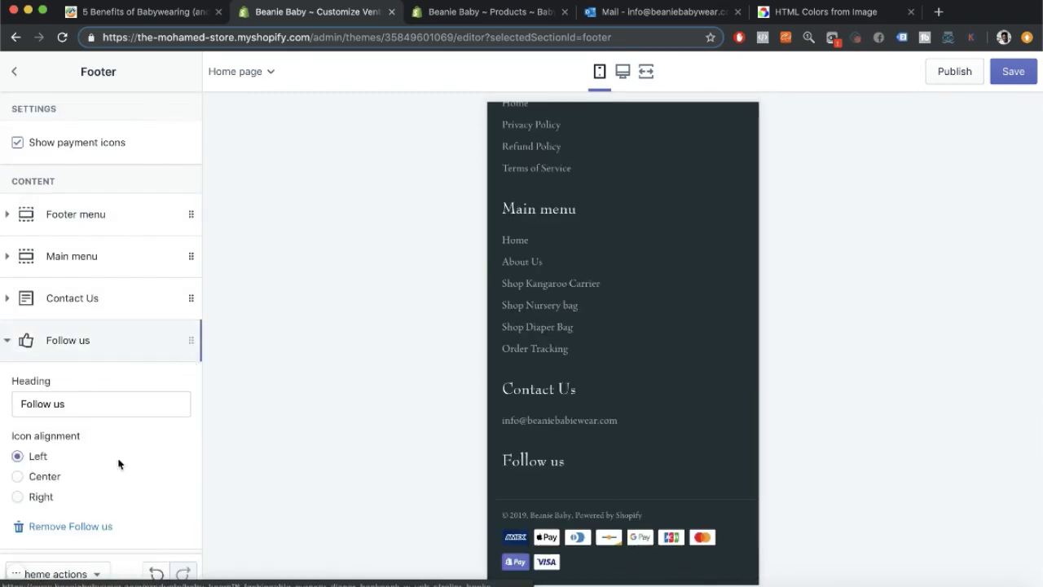
click(70, 526)
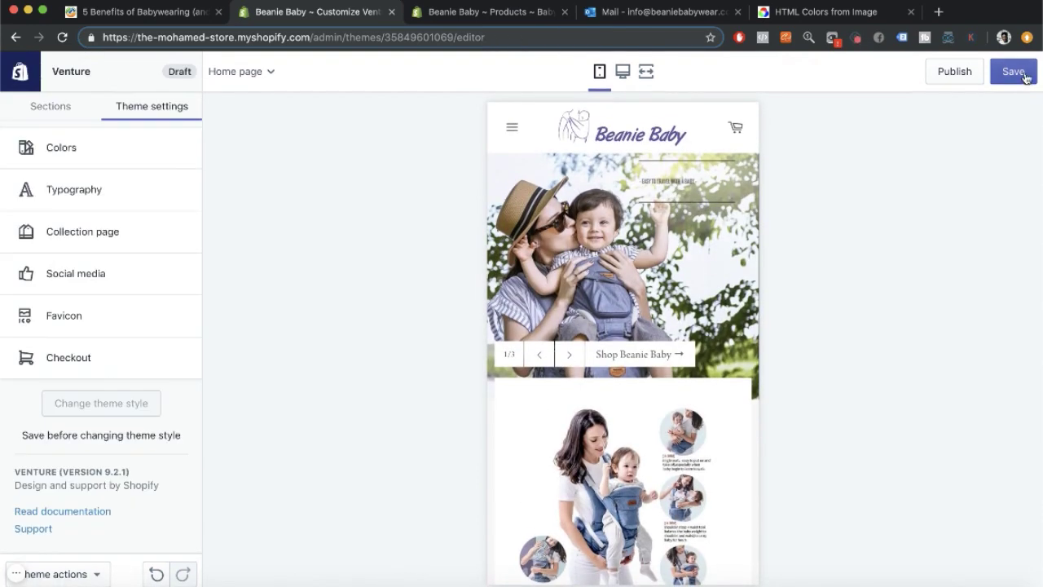
Save all footer and theme edits and scroll the mobile home-page preview to check.
click(1013, 71)
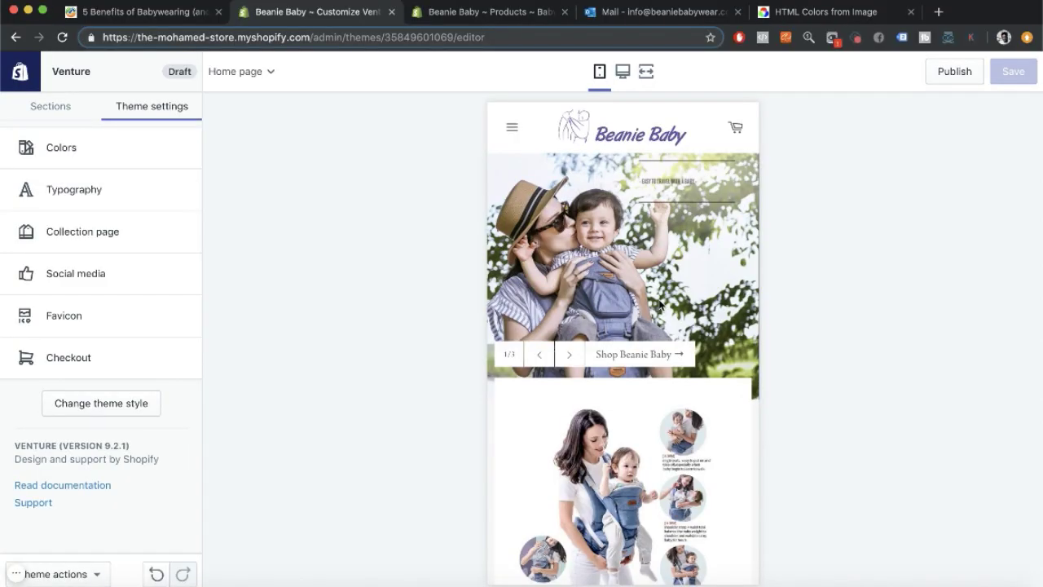
scroll(618, 342, down, 4)
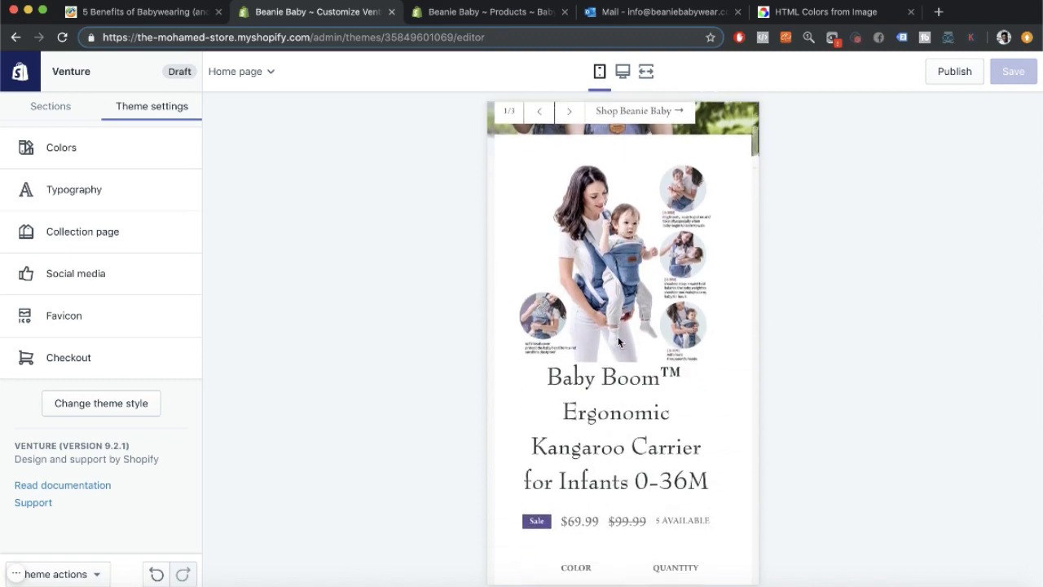
scroll(618, 342, up, 4)
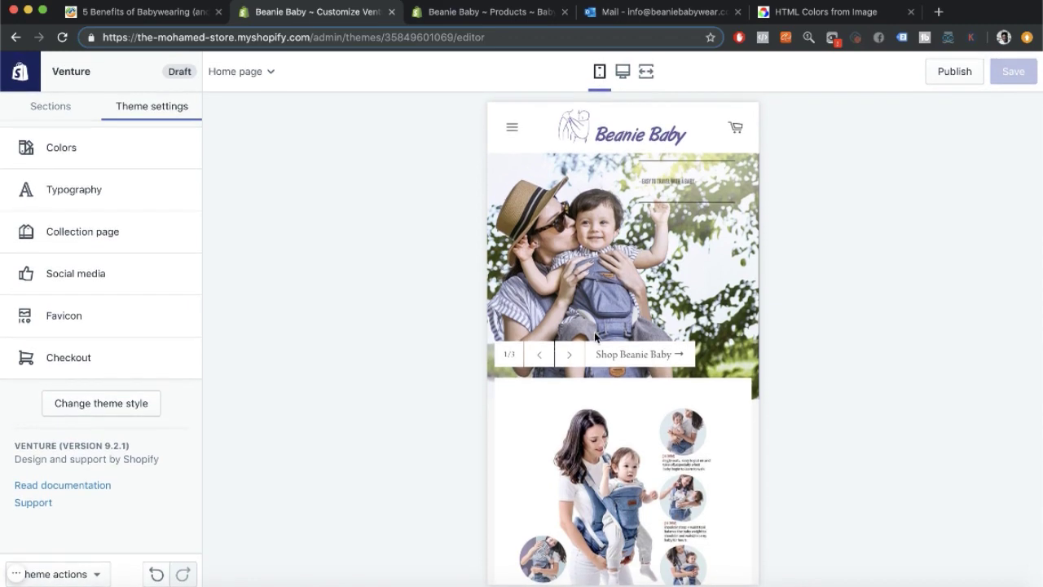
Advance the mobile preview's hero slideshow two slides forward to its third slide.
scroll(594, 332, down, 8)
scroll(594, 338, up, 4)
scroll(594, 337, up, 4)
scroll(594, 337, down, 1)
scroll(594, 337, up, 1)
click(568, 358)
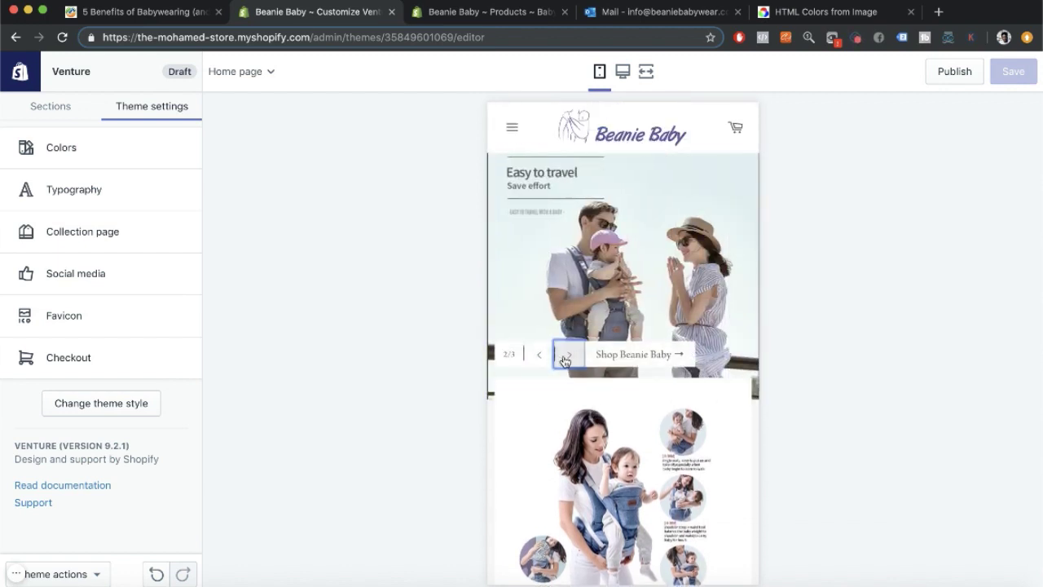
click(566, 356)
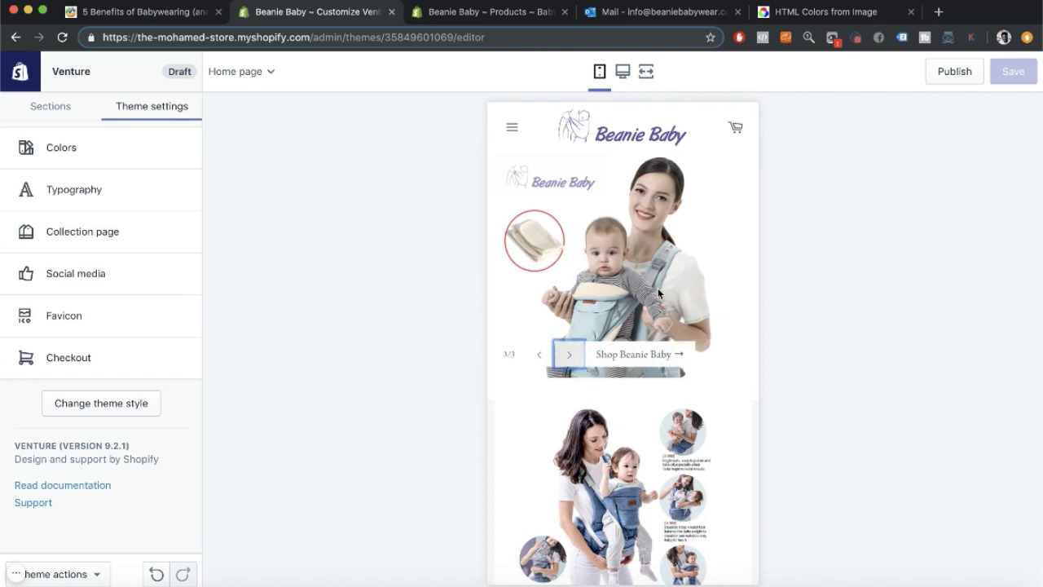
Scroll the mobile preview down past the $70.00 Diaper Backpack to the Footer and Main menus.
scroll(658, 289, down, 5)
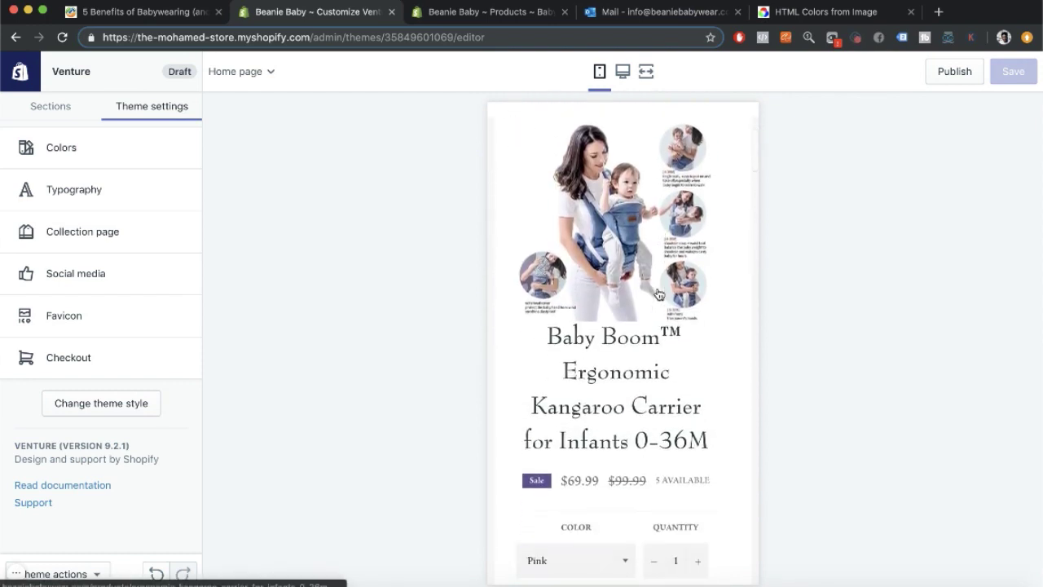
scroll(658, 293, down, 3)
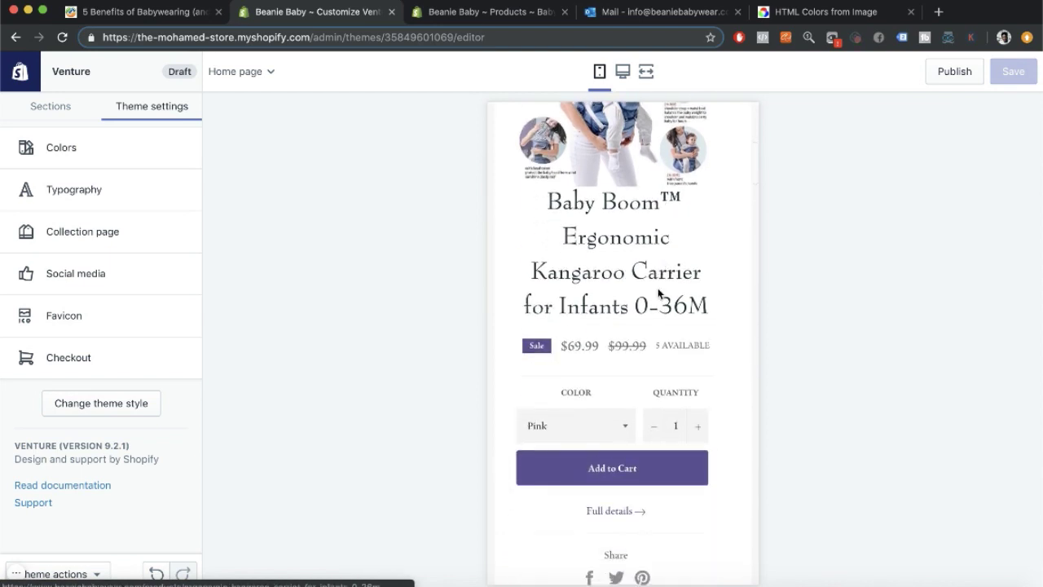
scroll(656, 375, down, 3)
scroll(657, 372, up, 5)
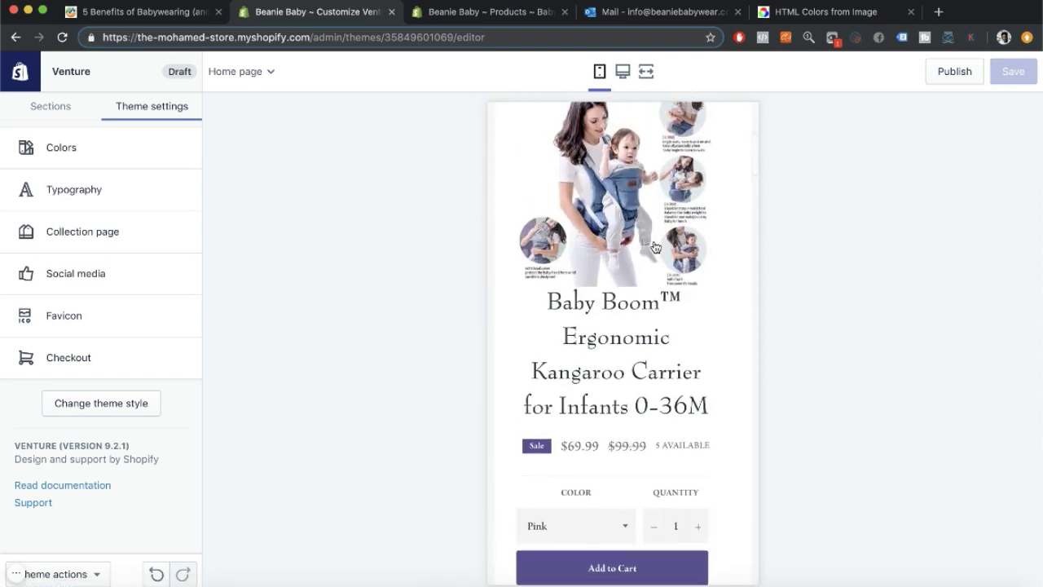
scroll(623, 379, down, 10)
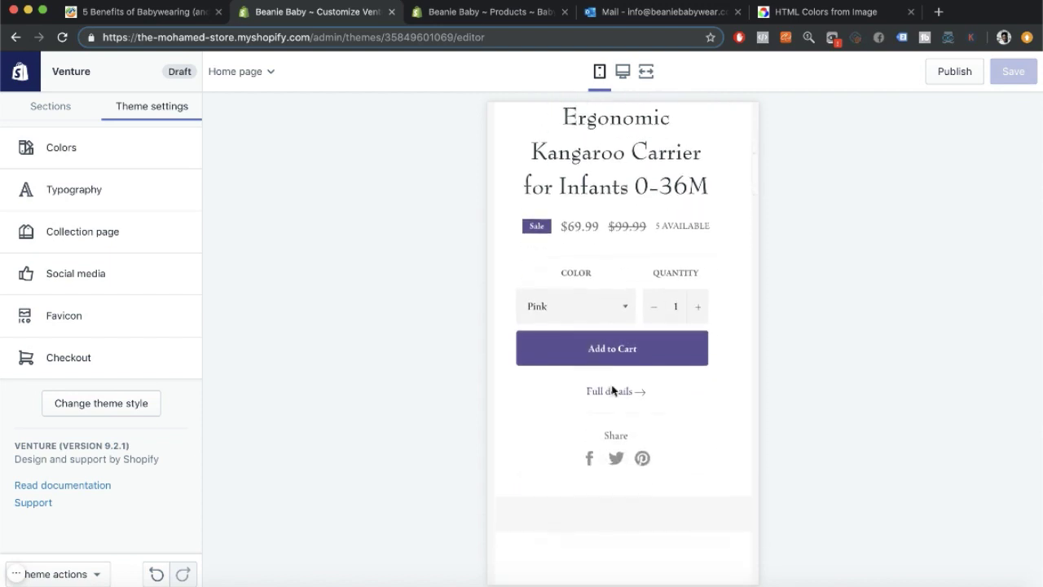
scroll(614, 366, down, 5)
scroll(615, 327, down, 5)
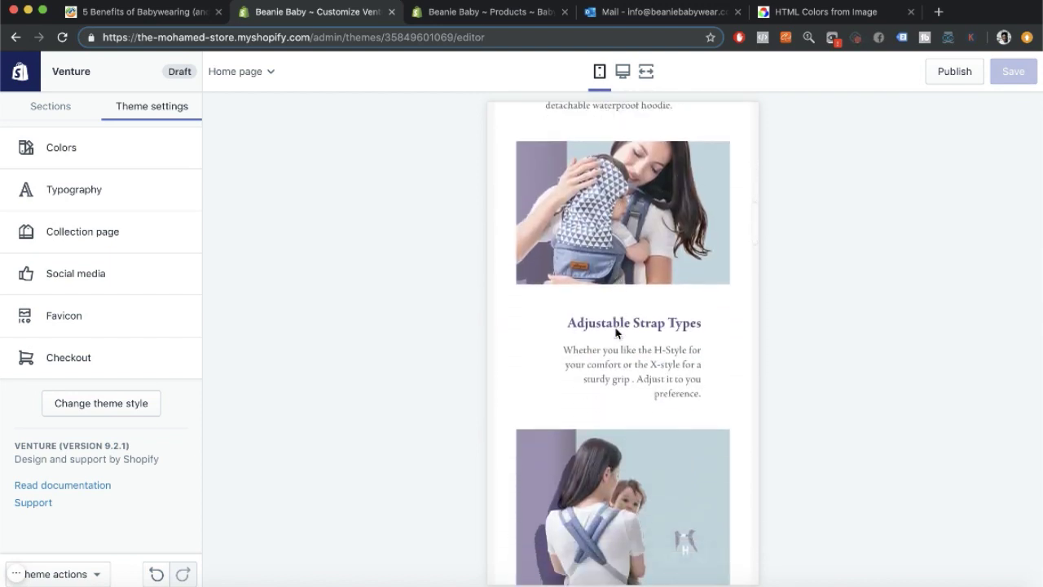
scroll(617, 332, down, 10)
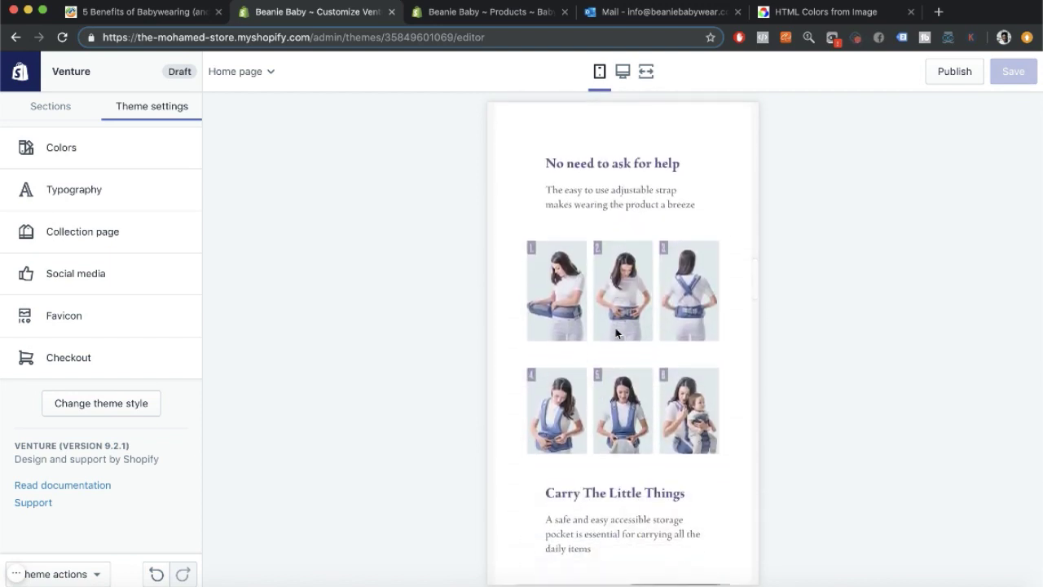
scroll(617, 333, down, 2)
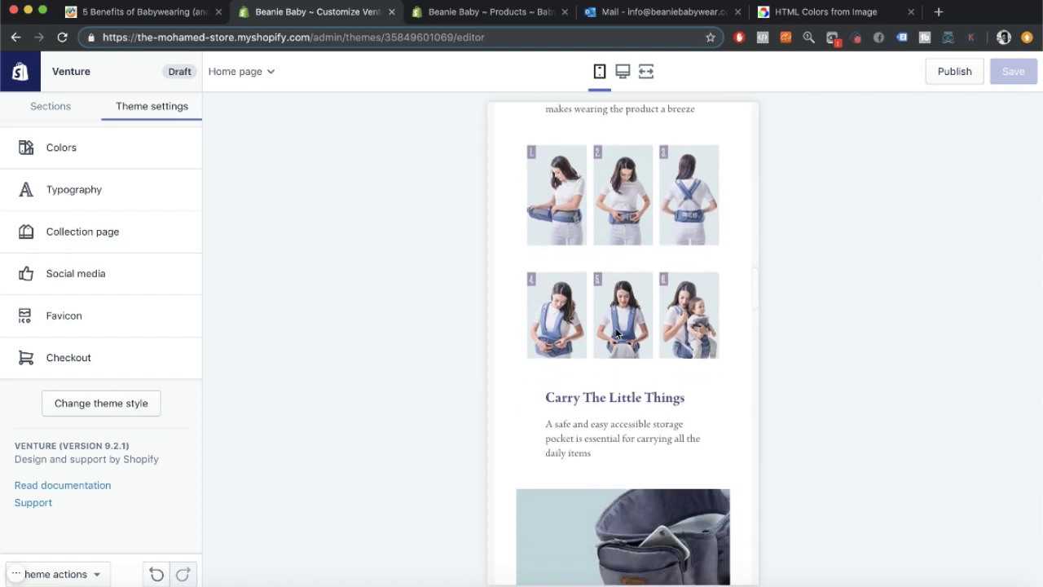
scroll(617, 333, down, 5)
scroll(615, 332, down, 4)
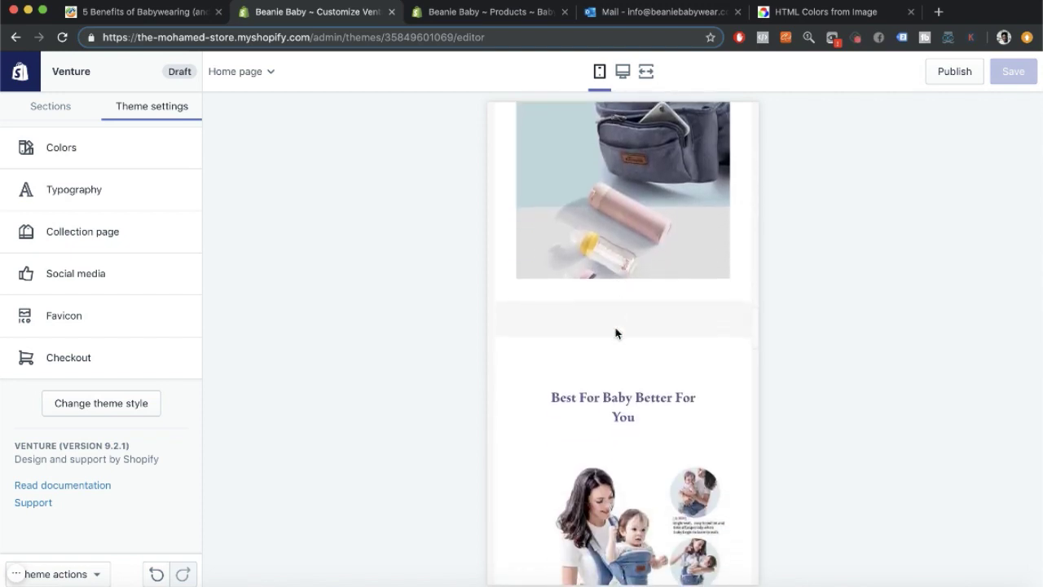
scroll(616, 333, down, 3)
scroll(615, 333, down, 2)
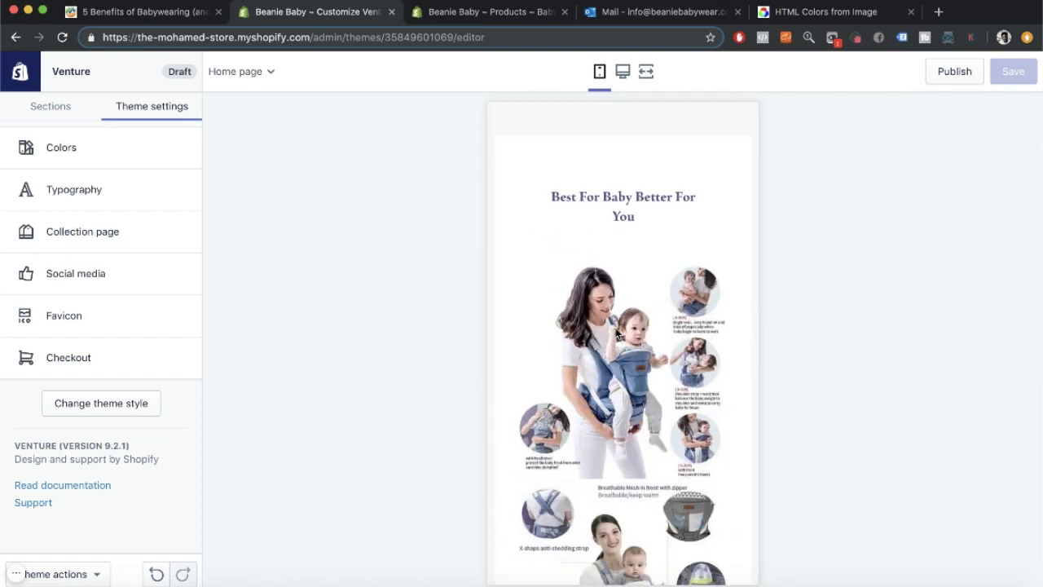
scroll(617, 334, down, 9)
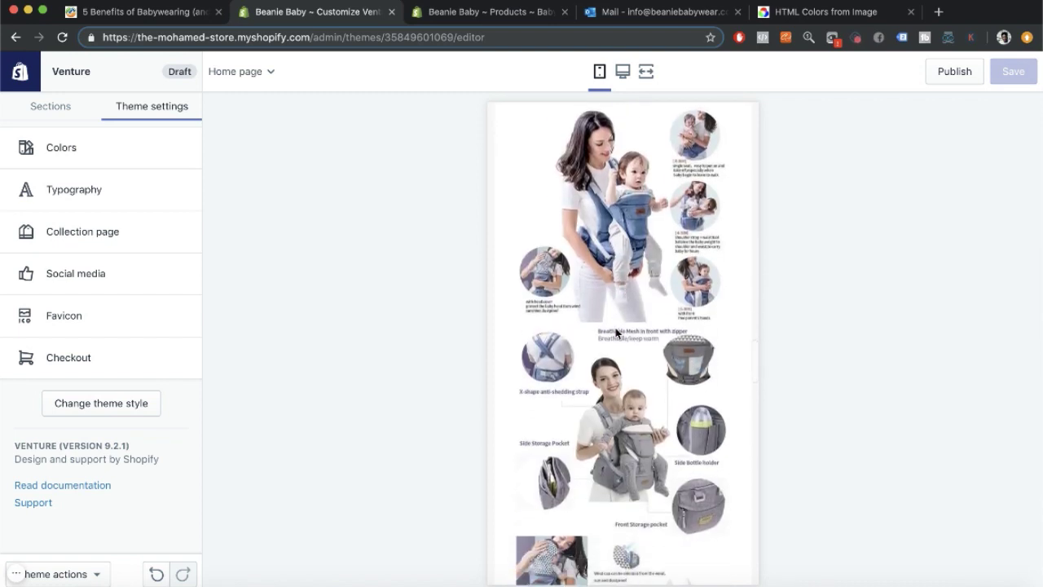
scroll(616, 332, down, 1)
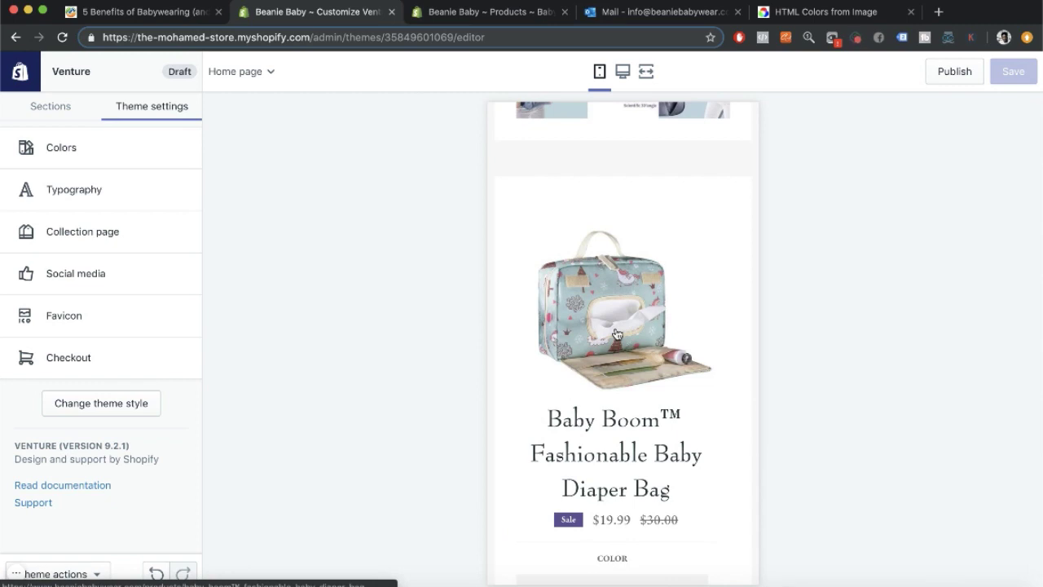
scroll(617, 334, down, 10)
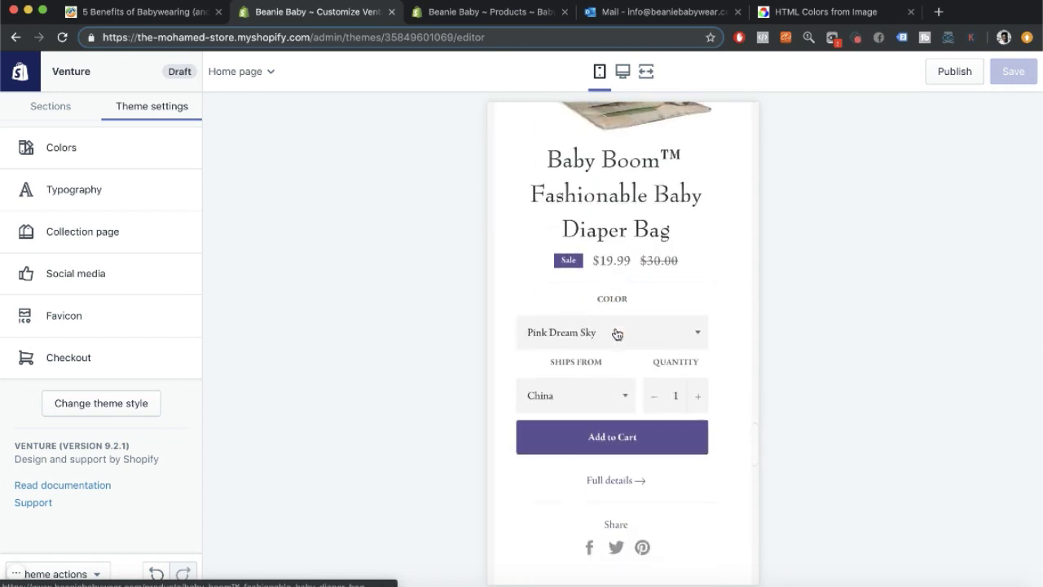
scroll(617, 334, down, 5)
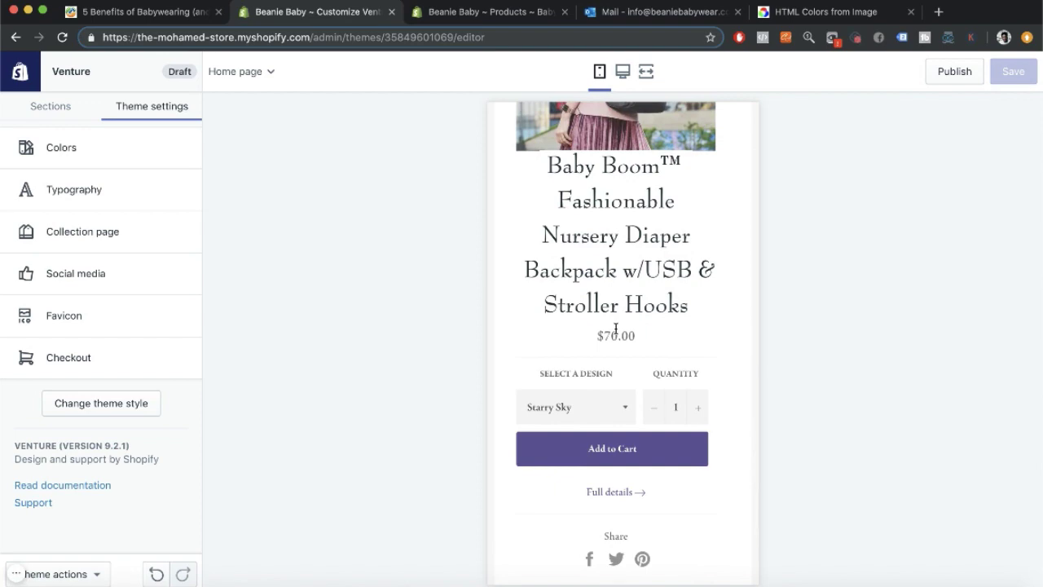
scroll(616, 331, down, 10)
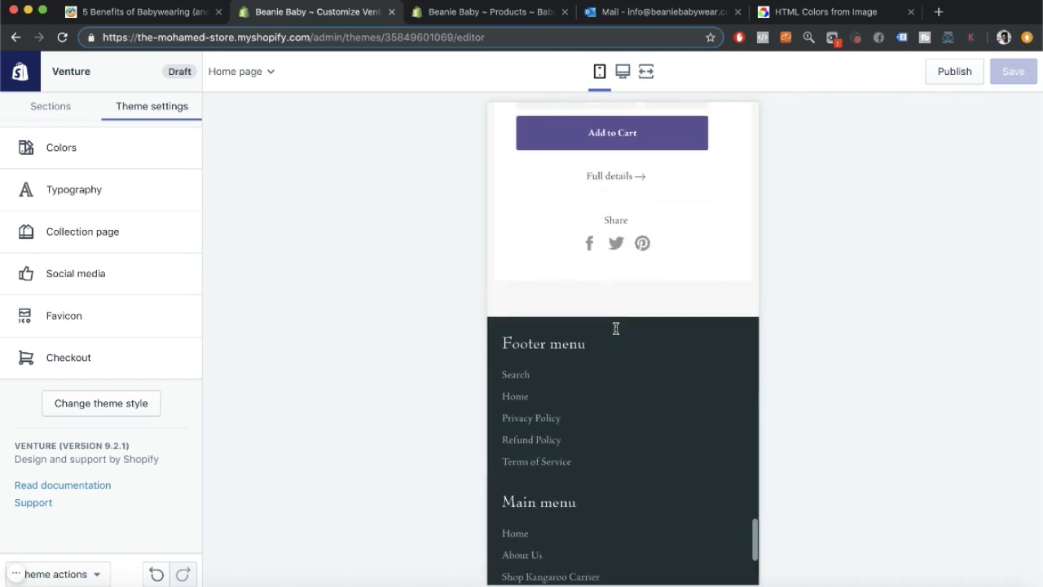
scroll(616, 332, up, 20)
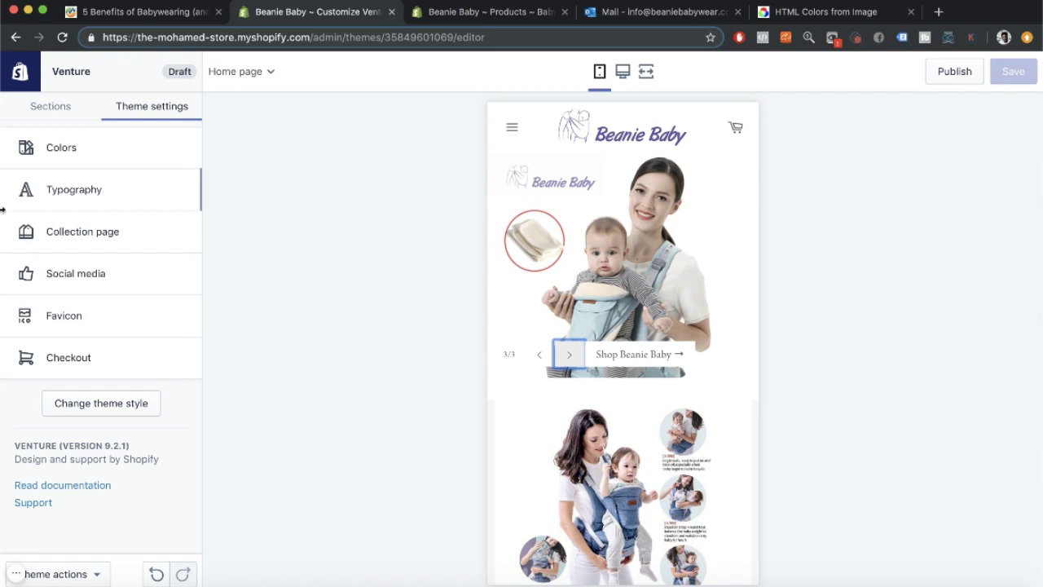
Show the homepage Sections list and scroll the preview to the $69.99 Kangaroo Carrier.
click(50, 107)
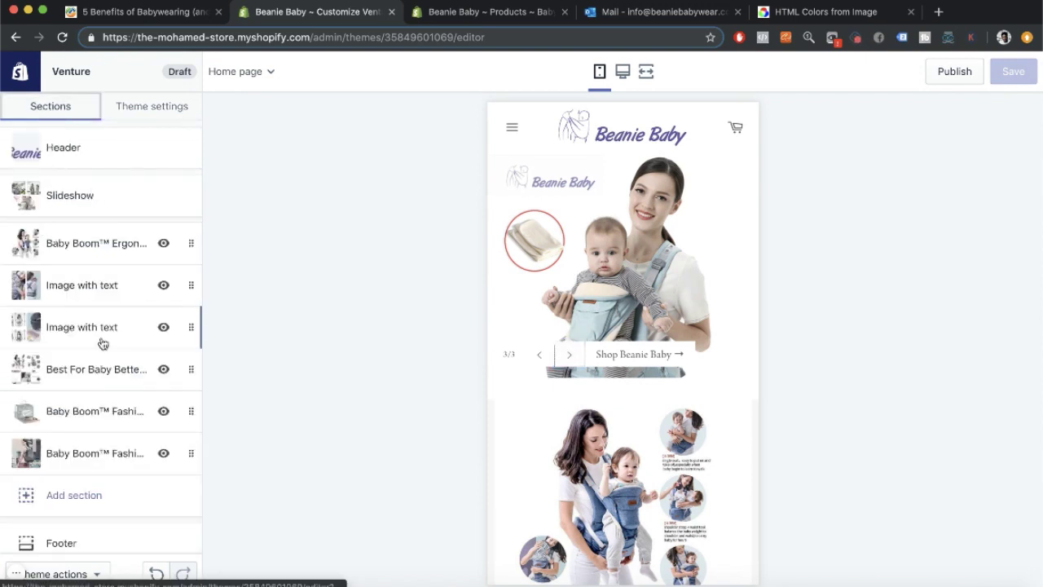
click(152, 106)
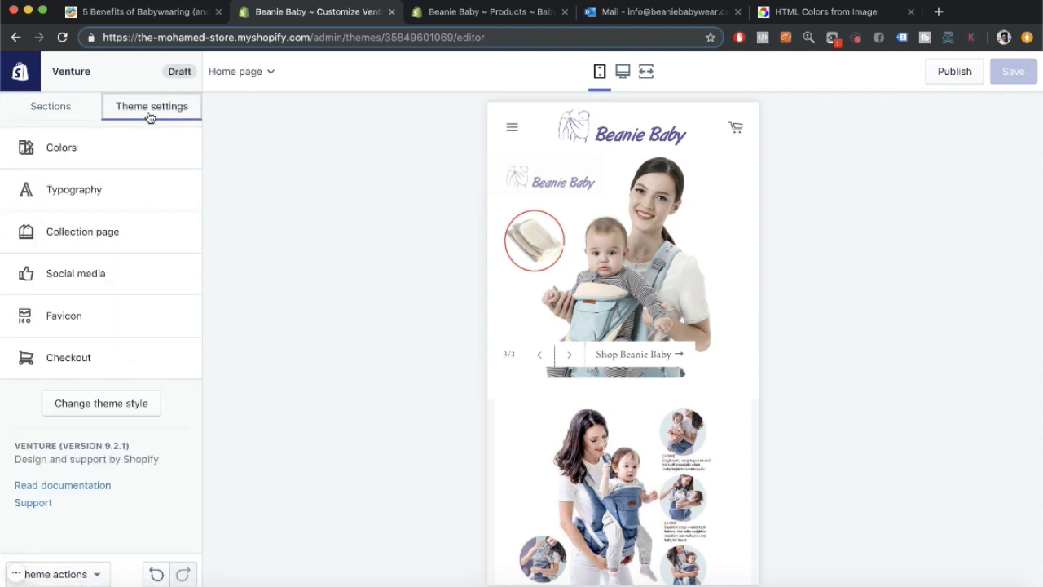
click(48, 113)
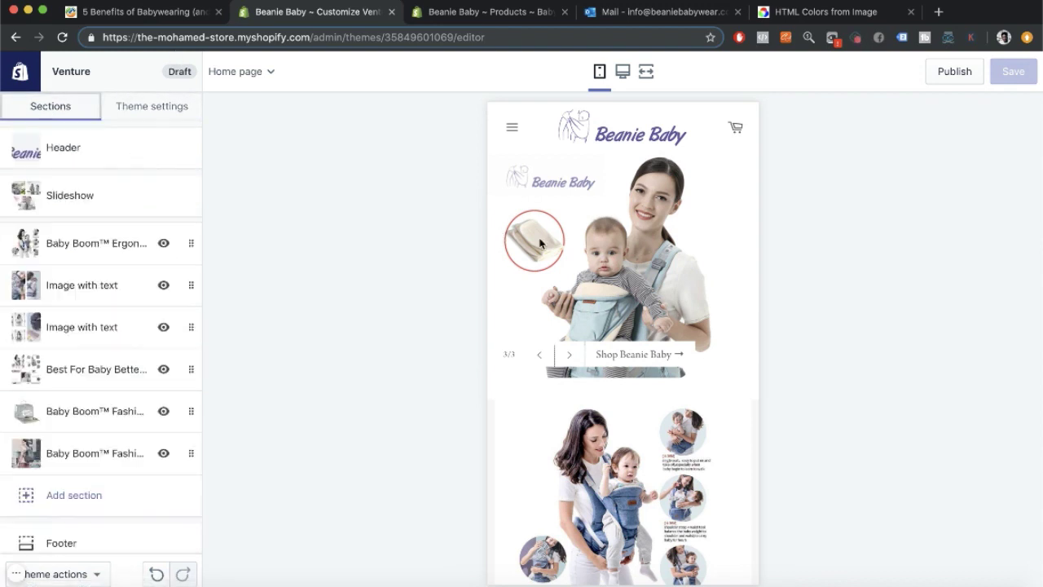
scroll(540, 243, down, 5)
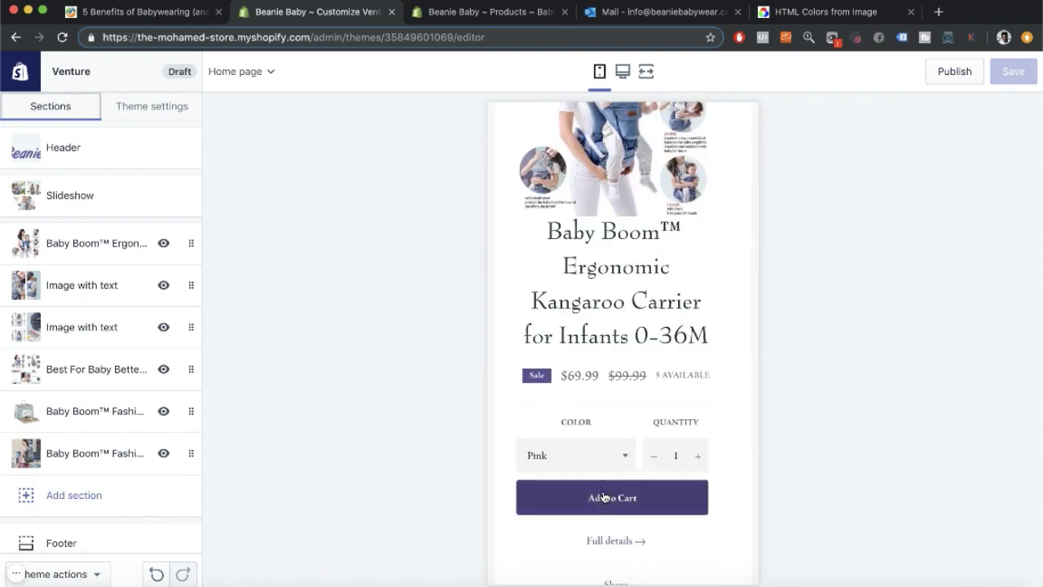
click(633, 501)
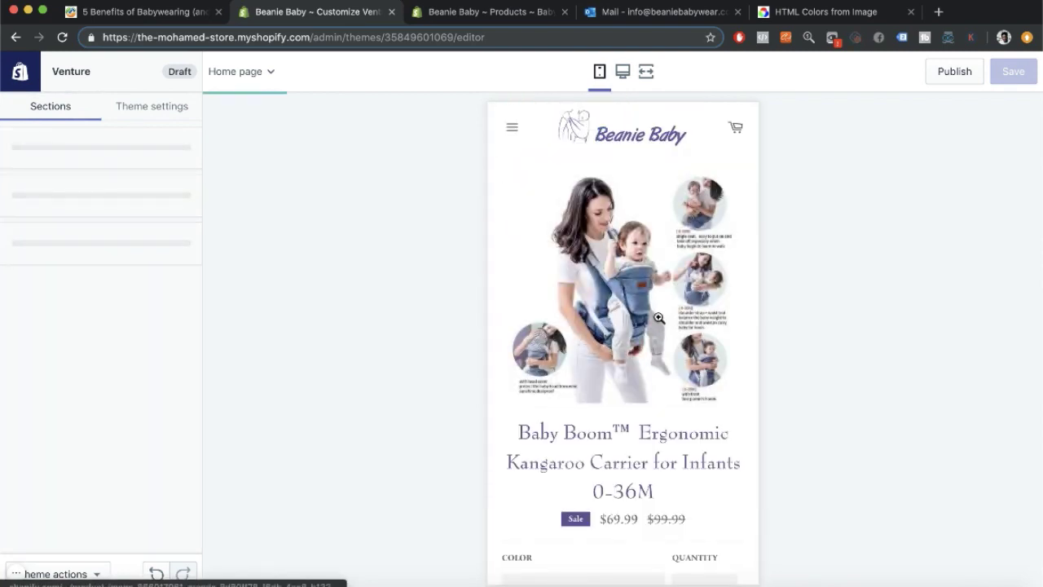
scroll(659, 321, down, 4)
scroll(658, 321, down, 5)
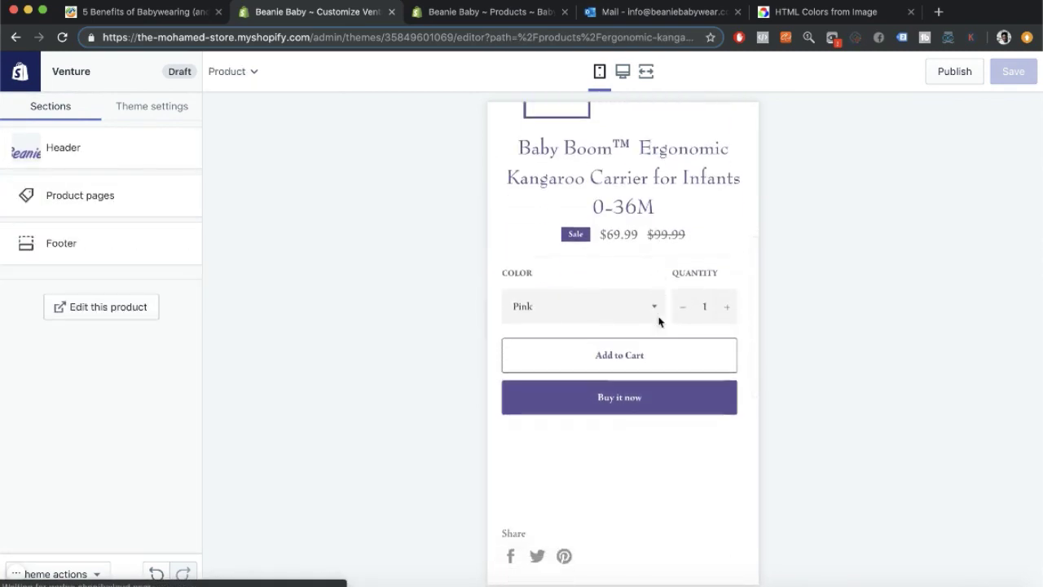
scroll(659, 321, up, 8)
scroll(660, 322, up, 1)
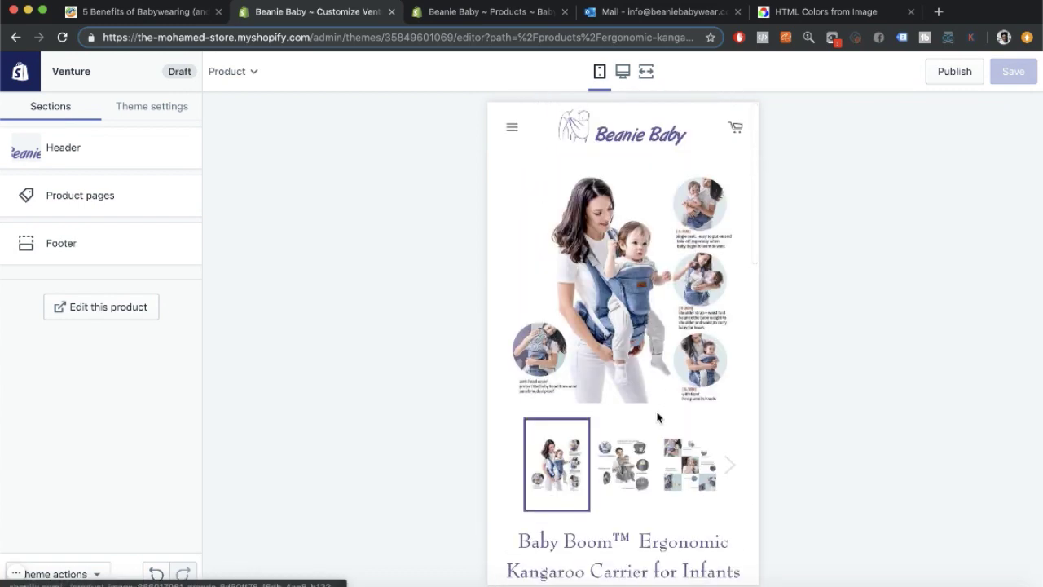
scroll(656, 408, down, 1)
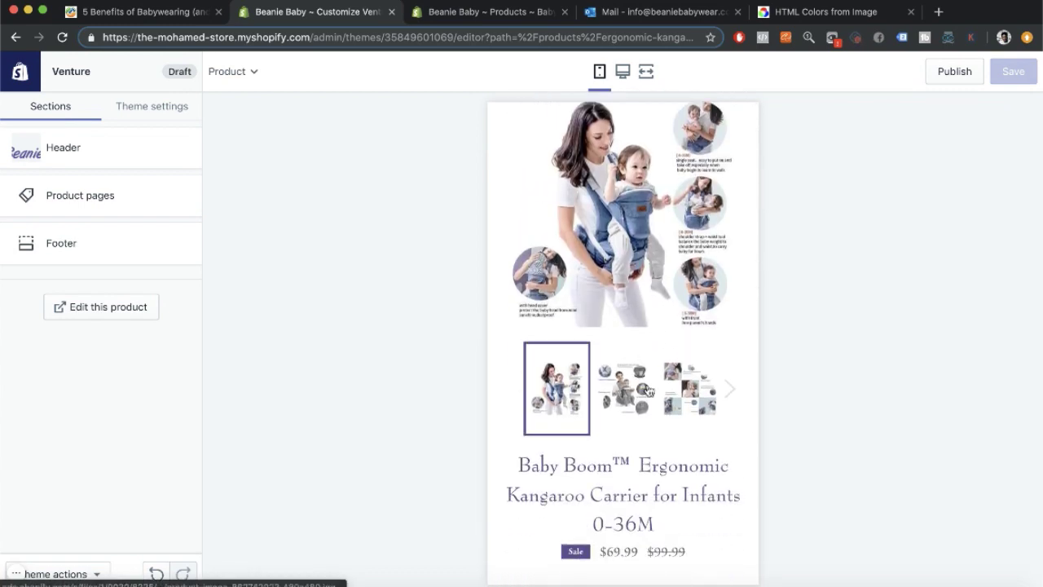
scroll(649, 391, down, 4)
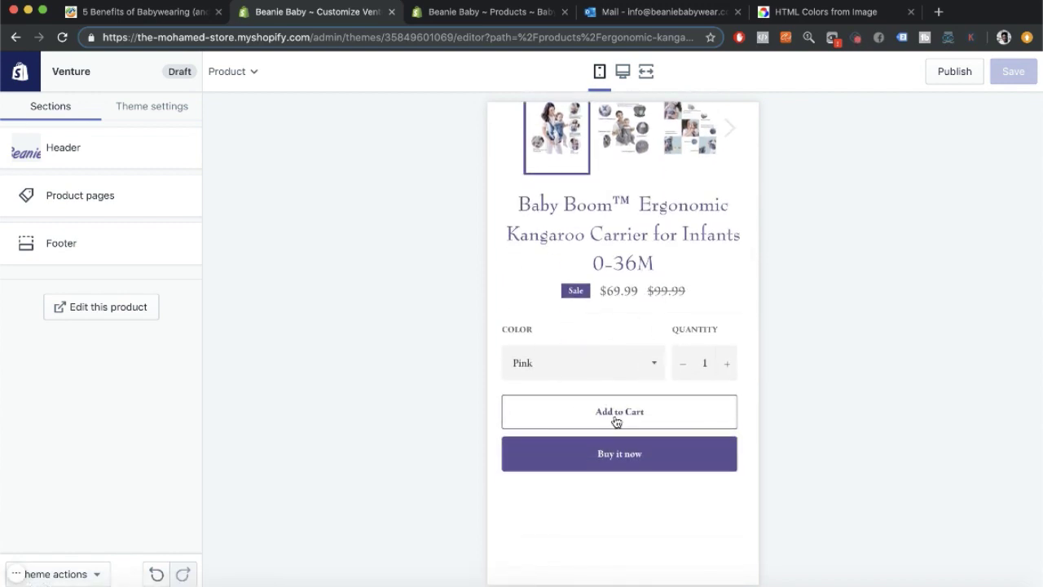
scroll(616, 416, down, 6)
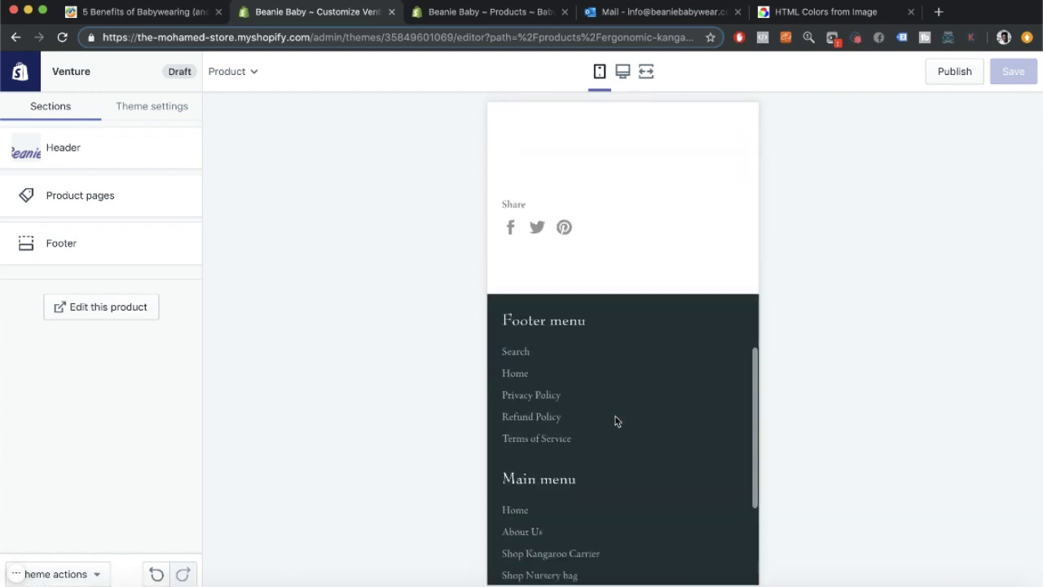
scroll(593, 147, up, 6)
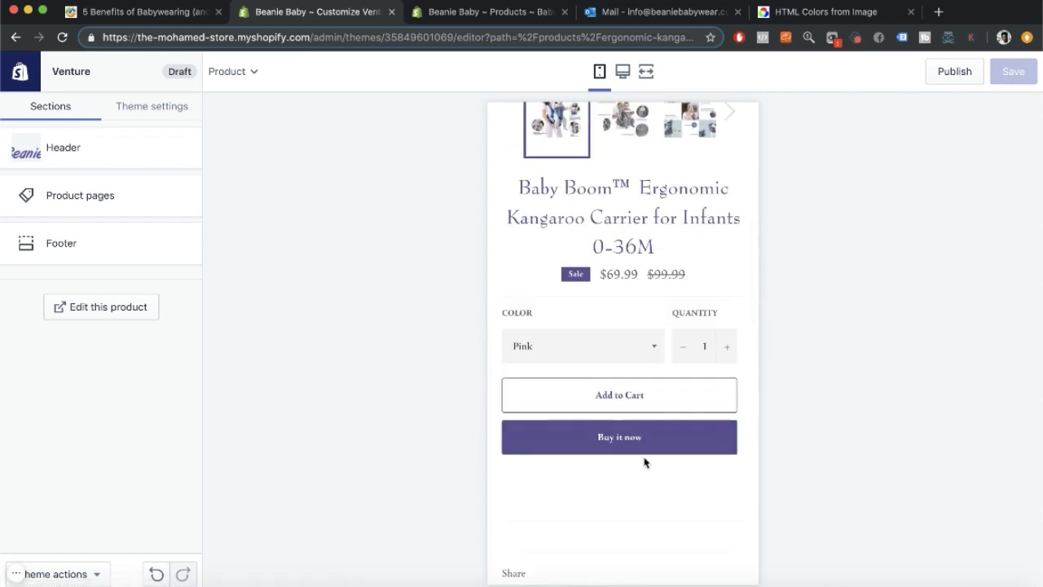
scroll(646, 461, down, 7)
scroll(643, 459, up, 15)
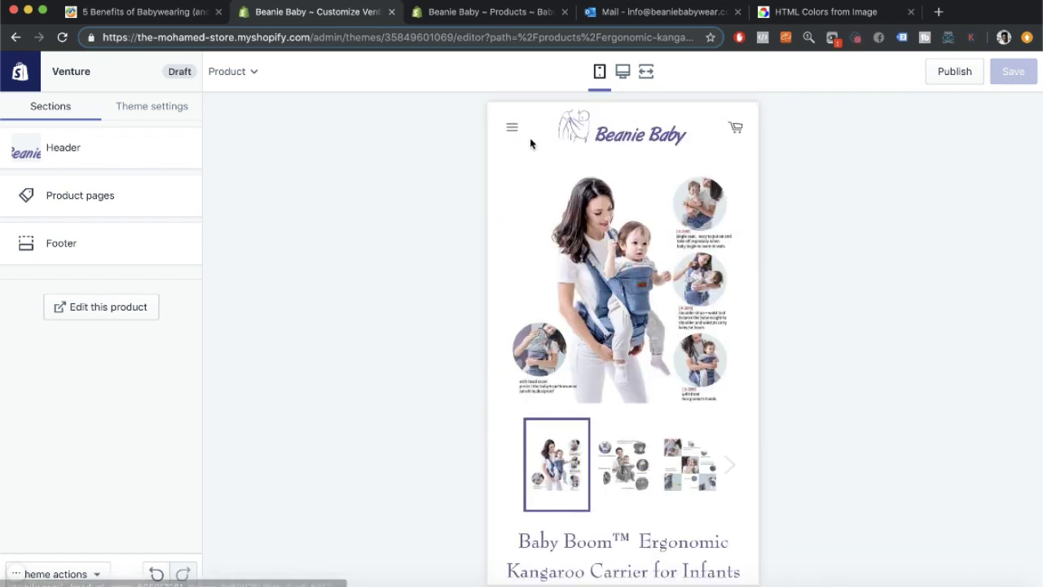
click(511, 129)
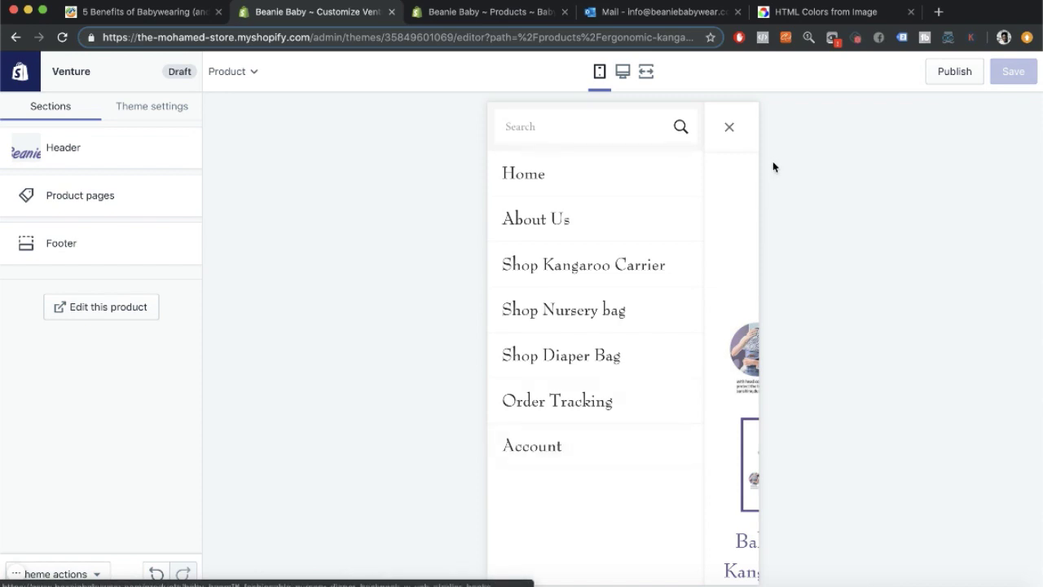
click(728, 127)
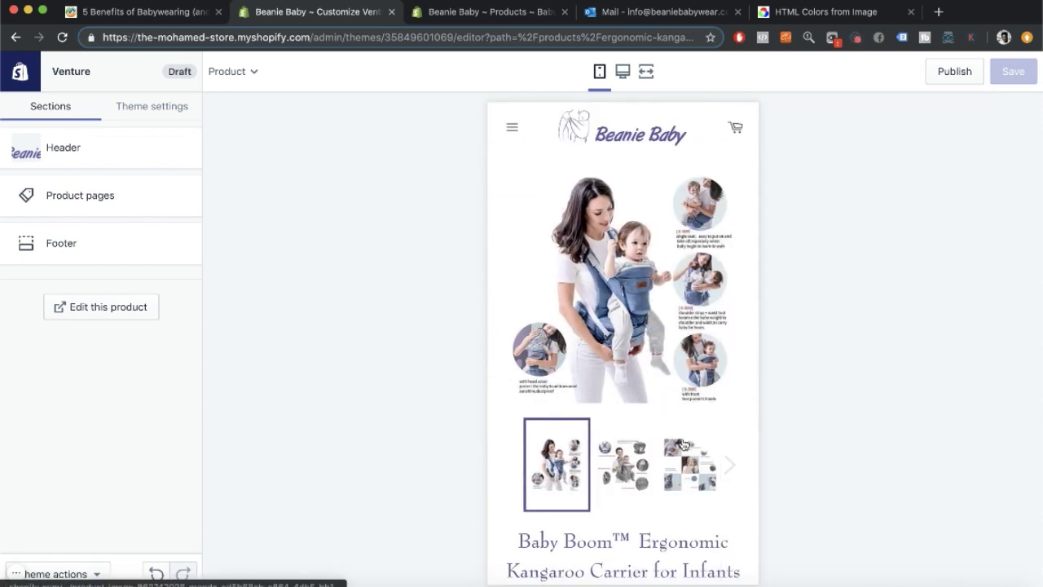
scroll(664, 367, down, 5)
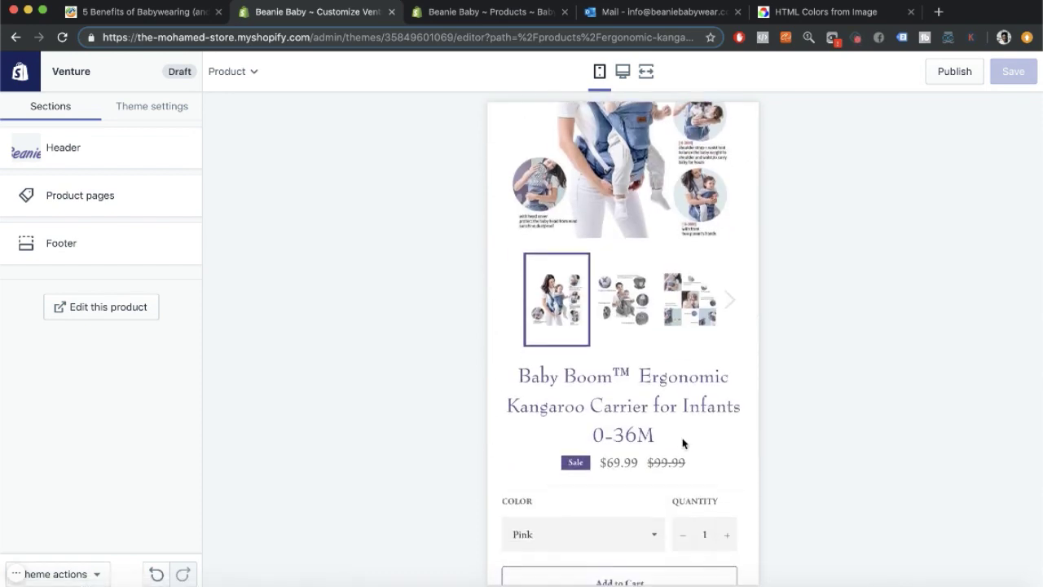
scroll(683, 442, down, 3)
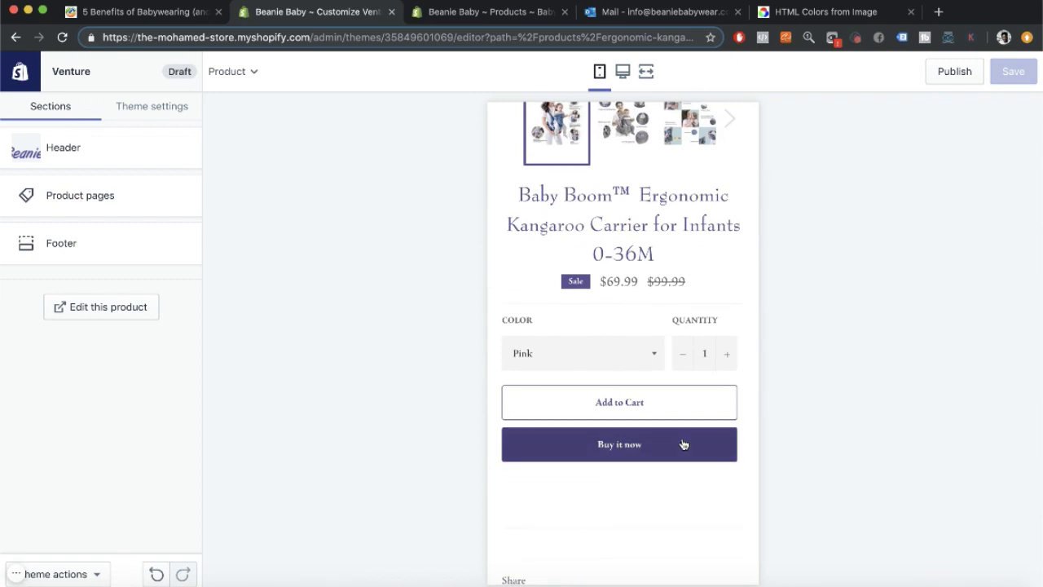
scroll(683, 444, down, 8)
scroll(683, 444, up, 15)
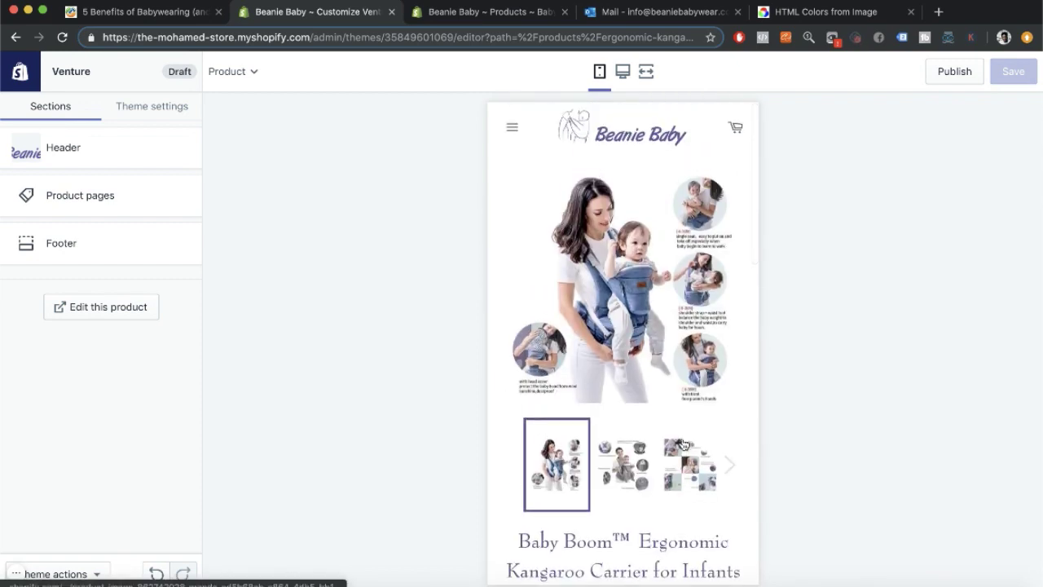
click(625, 147)
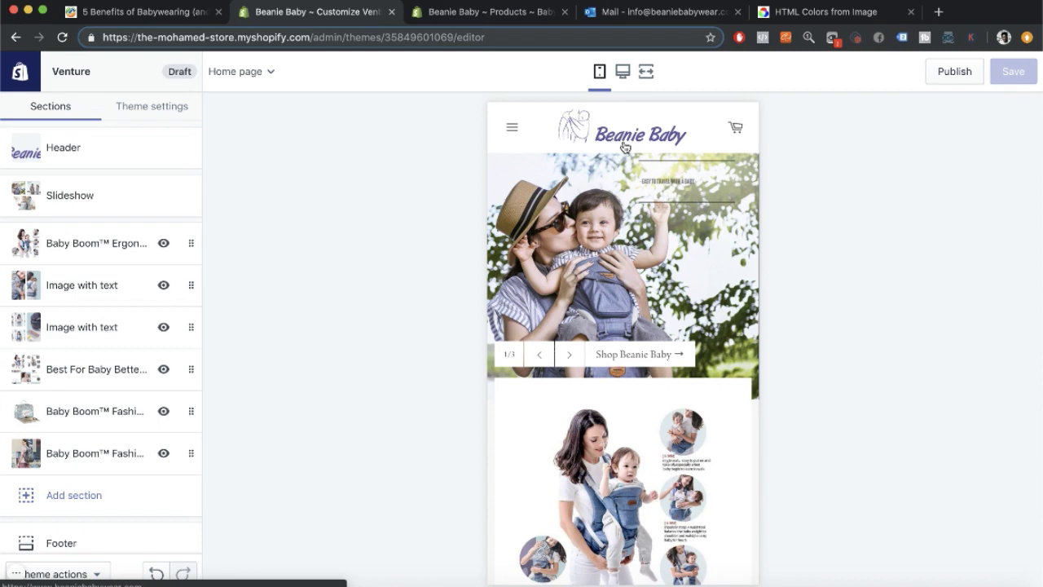
scroll(589, 264, down, 20)
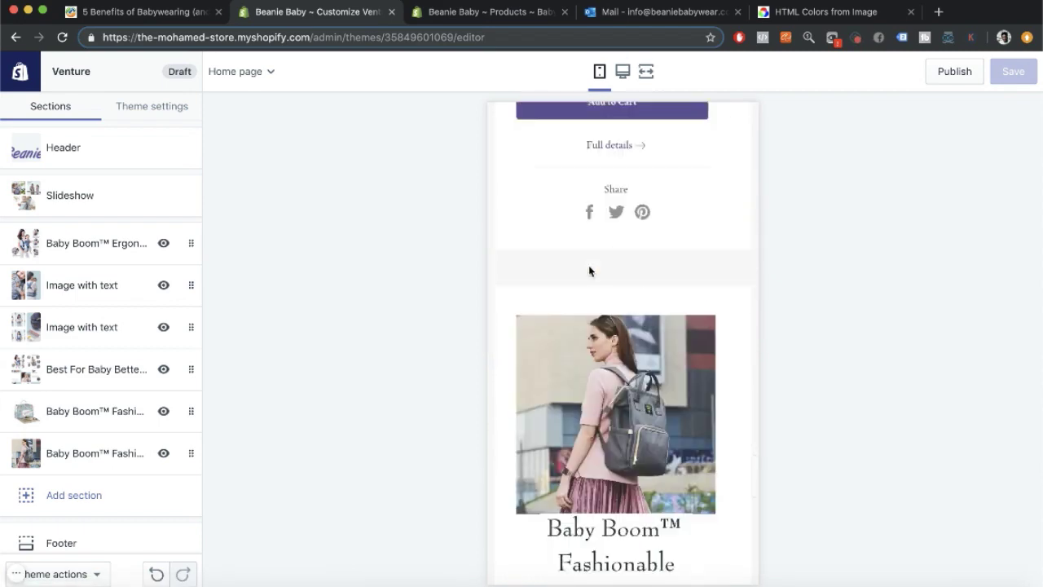
scroll(568, 194, up, 3)
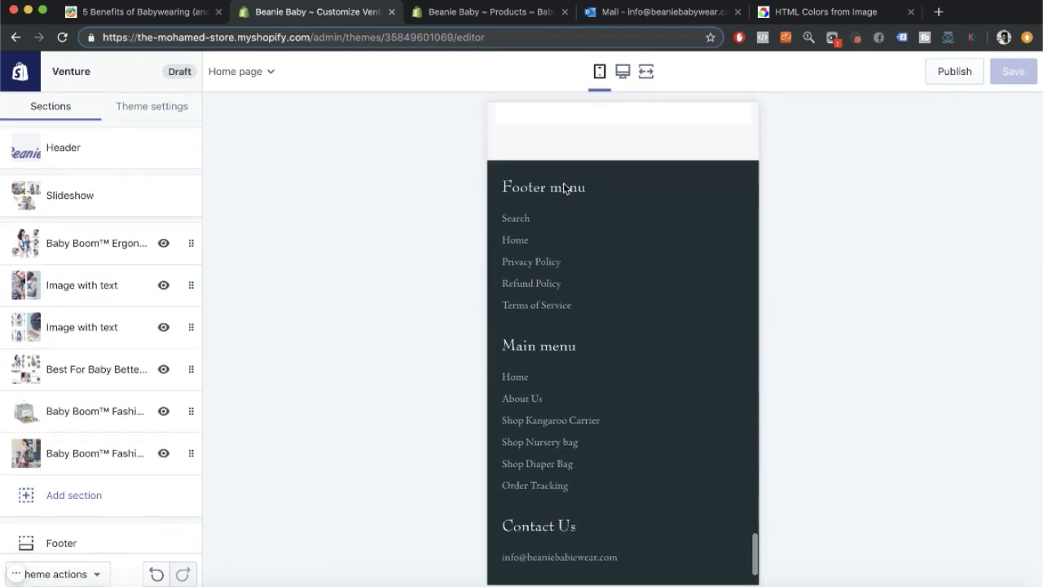
scroll(576, 266, down, 3)
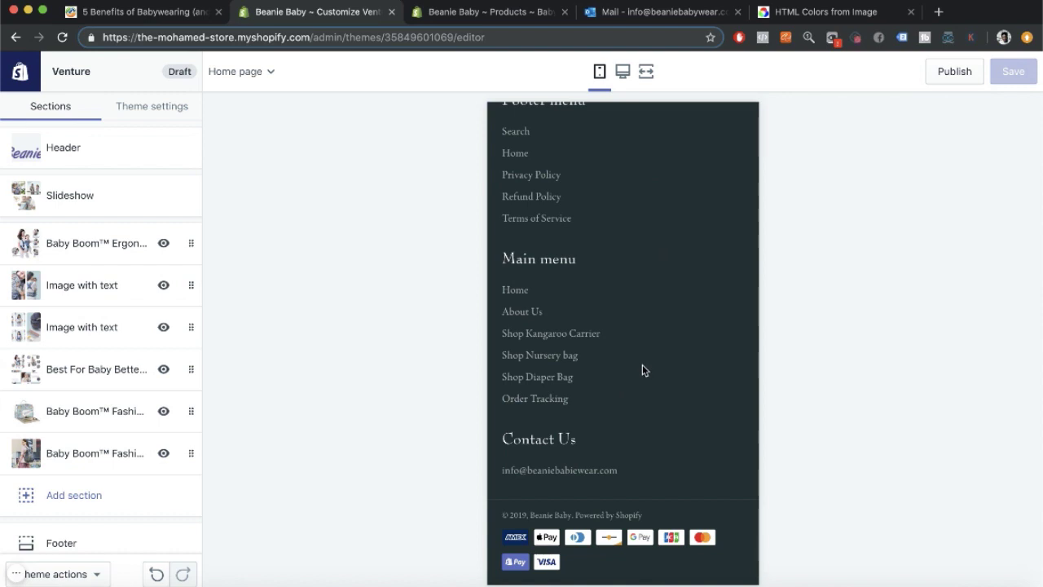
scroll(642, 364, up, 10)
scroll(642, 369, down, 10)
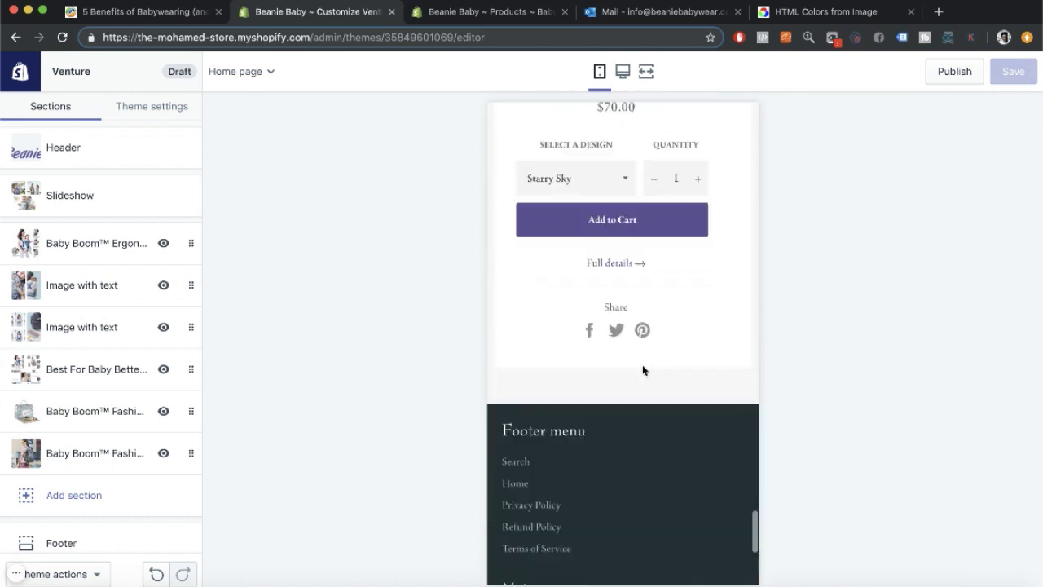
scroll(642, 369, down, 3)
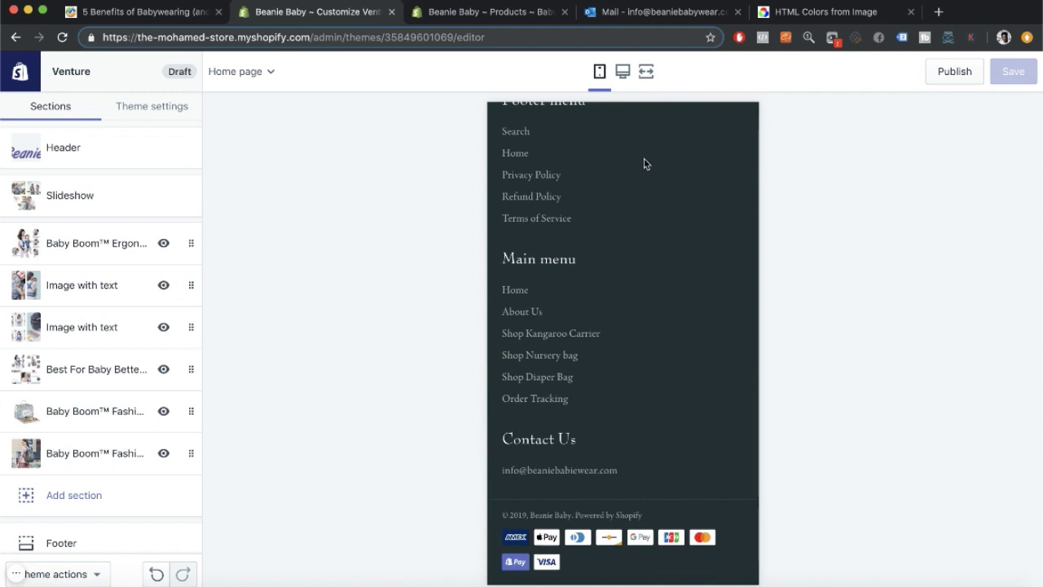
scroll(647, 356, up, 2)
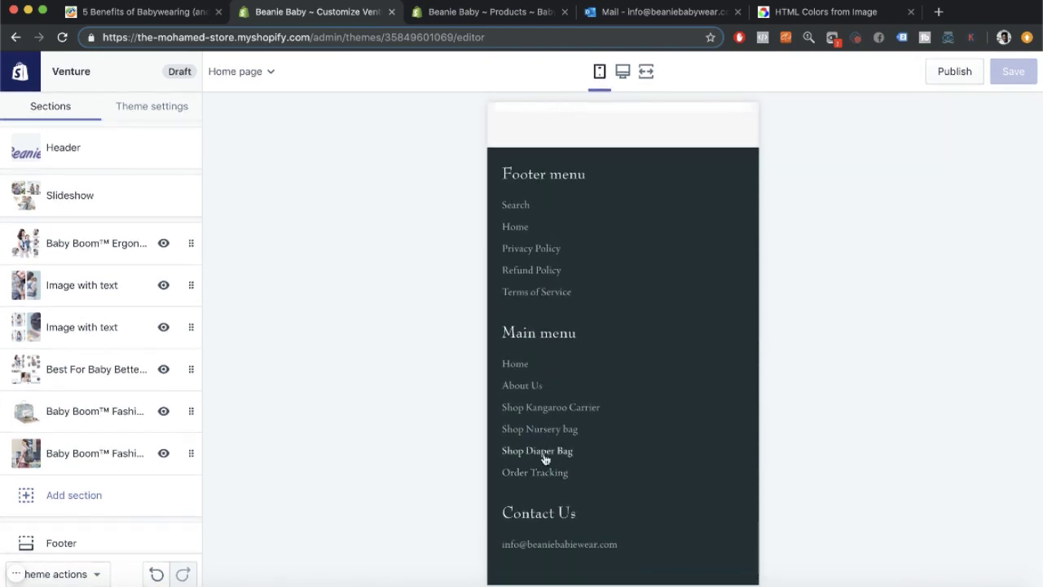
scroll(554, 466, down, 2)
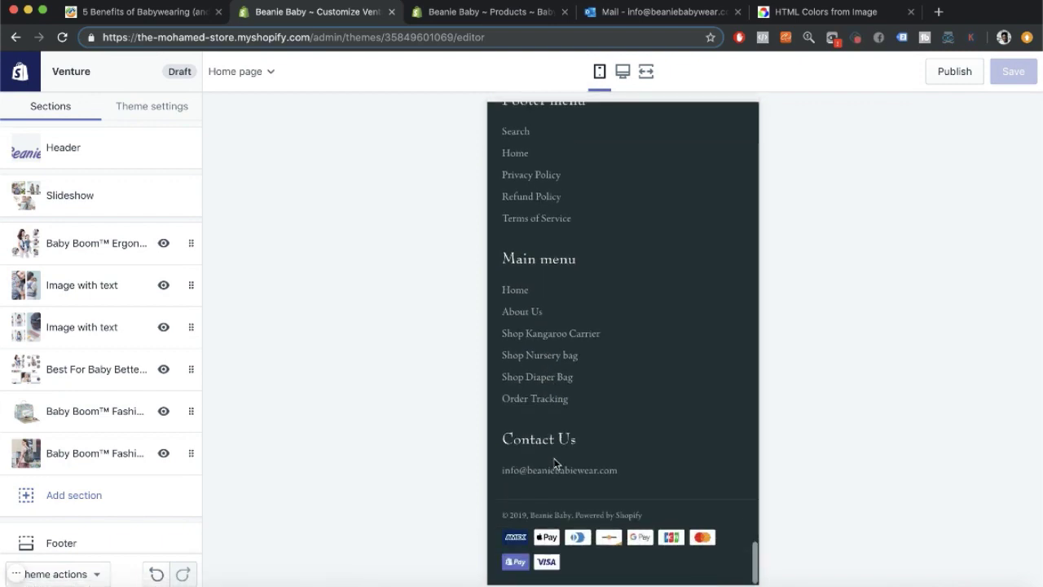
scroll(555, 464, up, 6)
scroll(637, 463, up, 3)
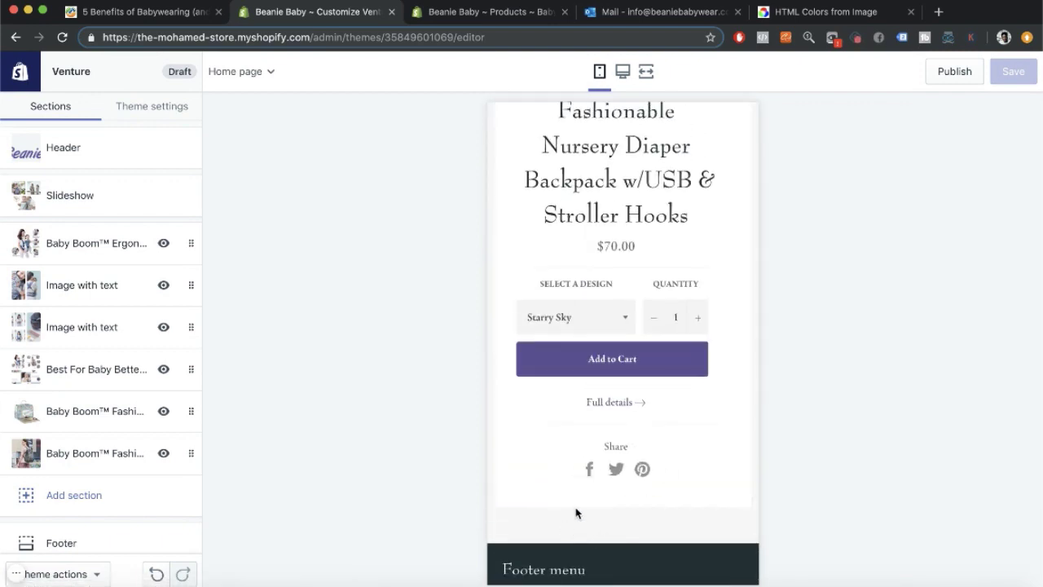
click(72, 495)
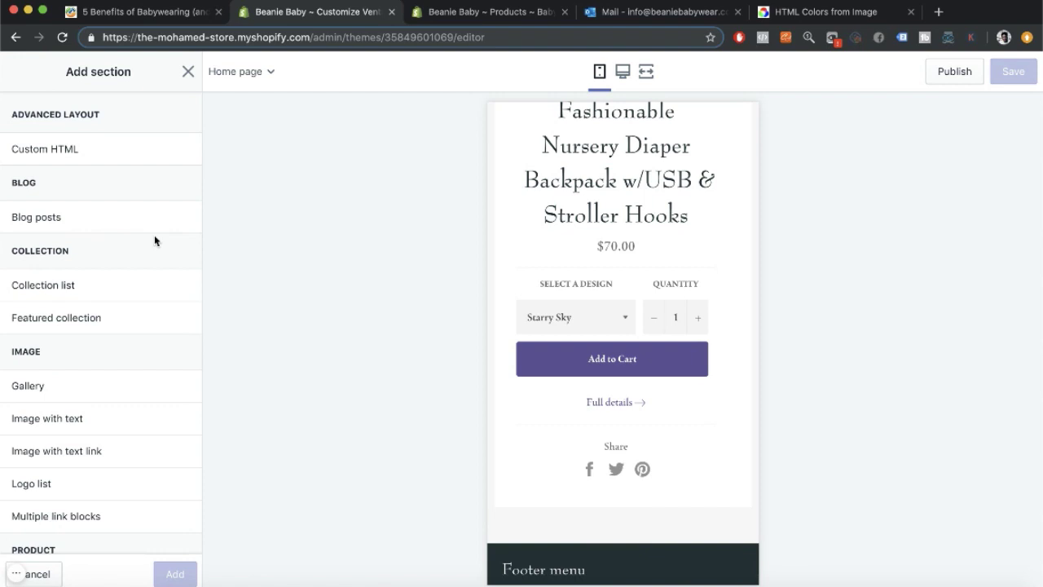
click(188, 70)
scroll(70, 324, down, 1)
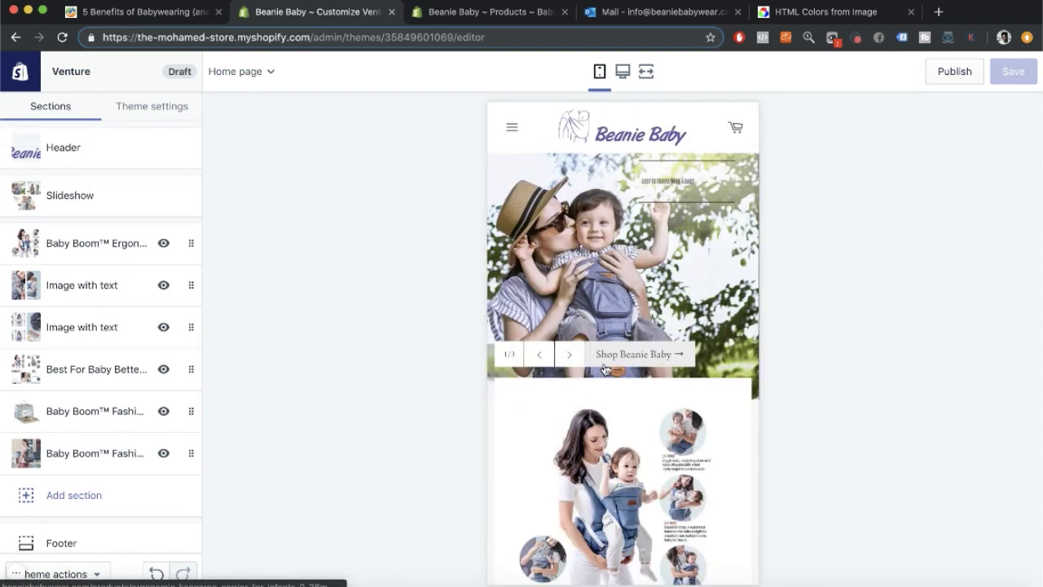